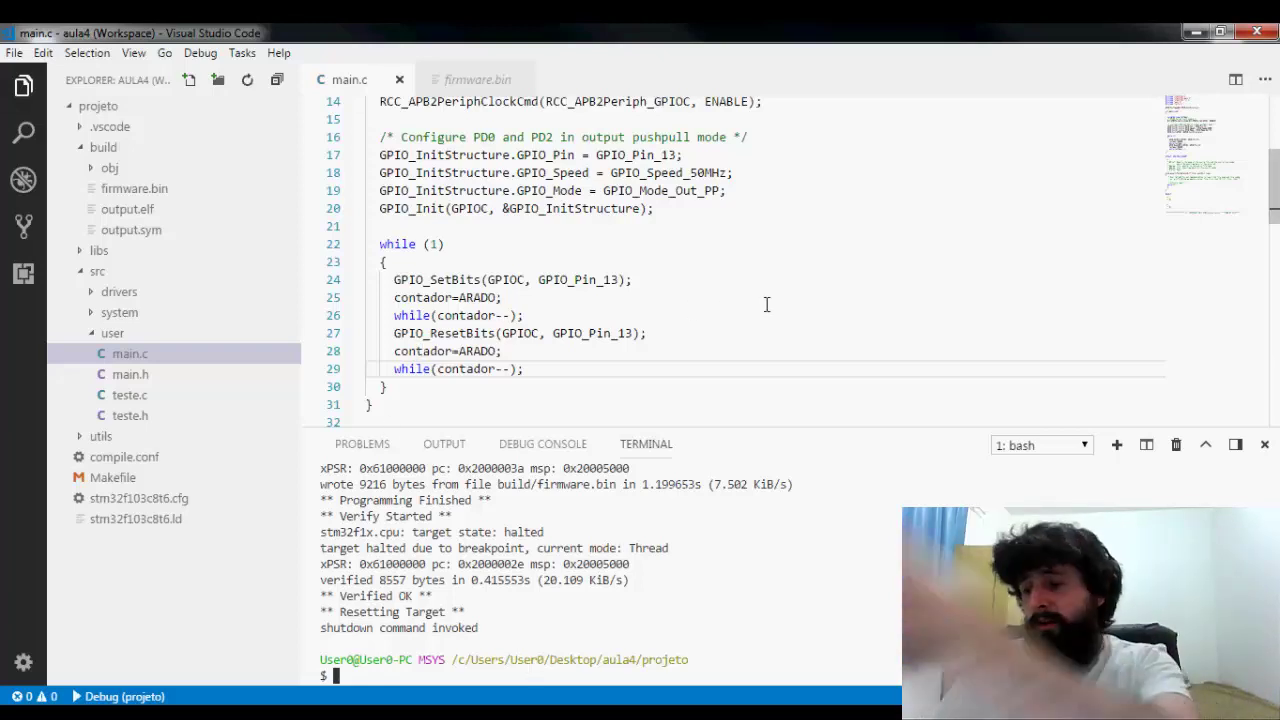
- Look up the definition of GPIO_SetBits called in main.c and return to main.c
left_click(440, 281, "ctrl")
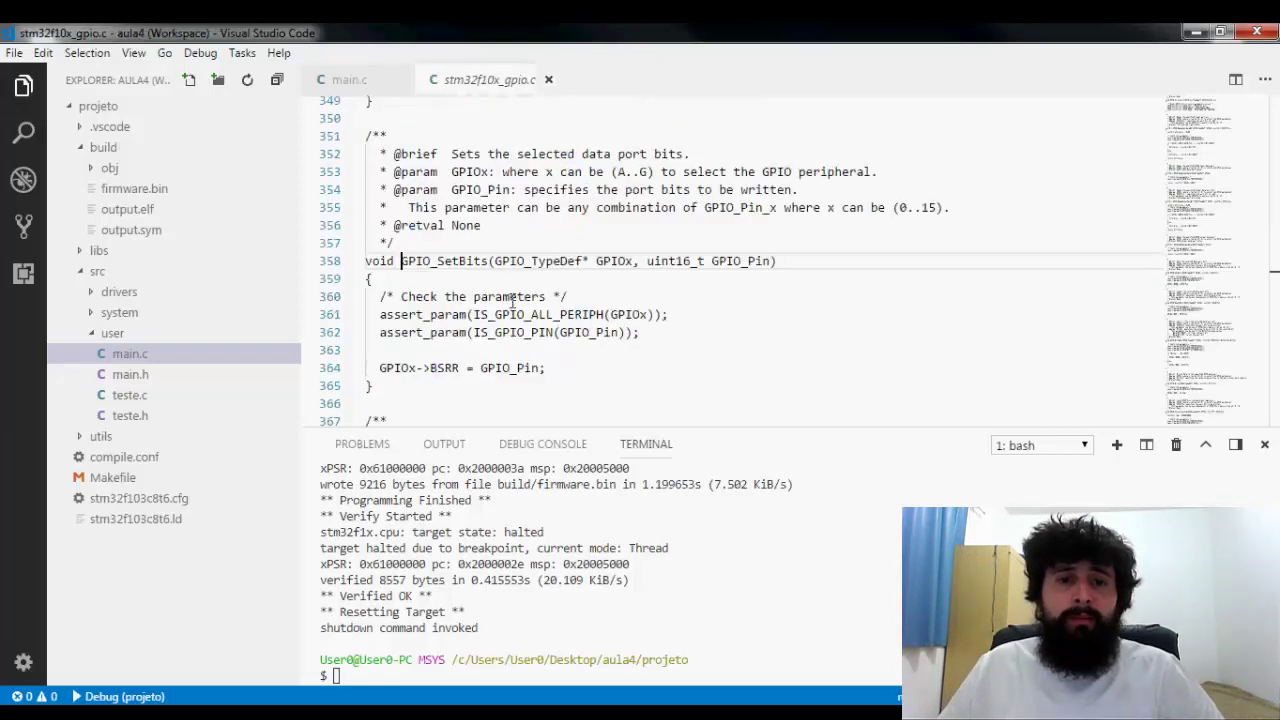
scroll(527, 297, "down", 3)
scroll(523, 297, "up", 4)
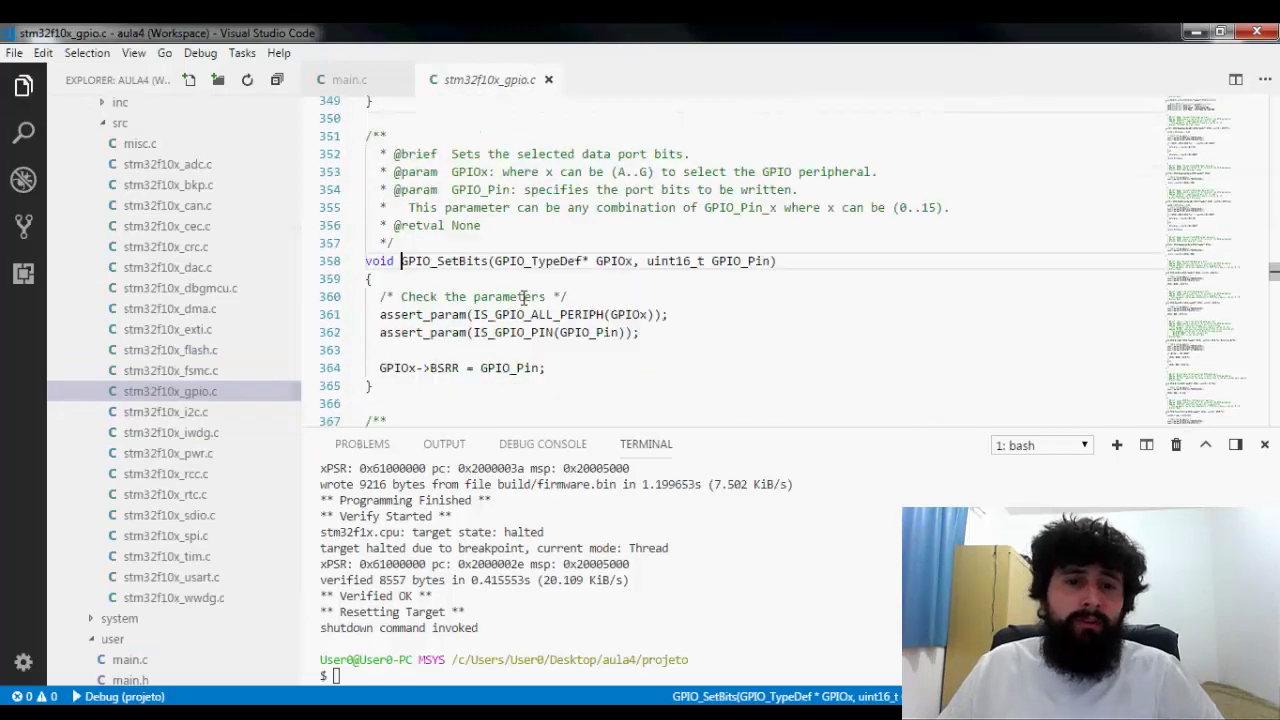
left_click(355, 80)
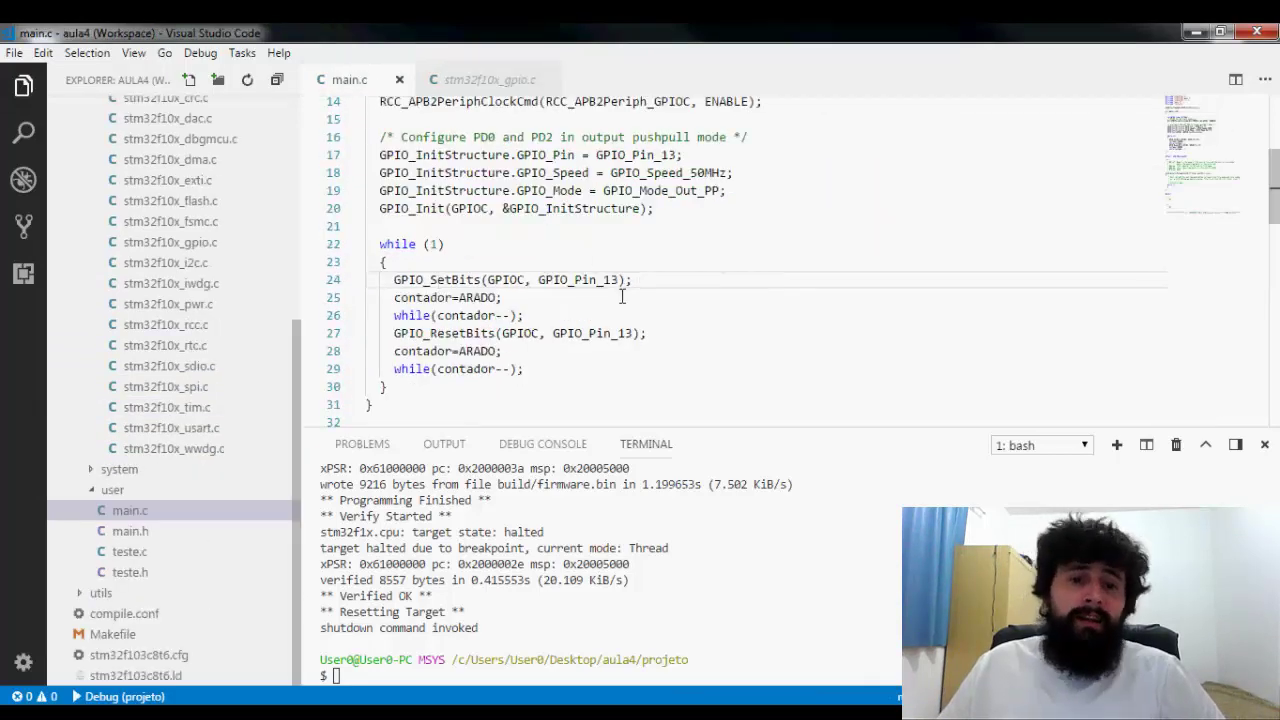
- Close the terminal panel to give the main.c code the full editor height
left_click(1264, 444)
scroll(588, 413, "down", 3)
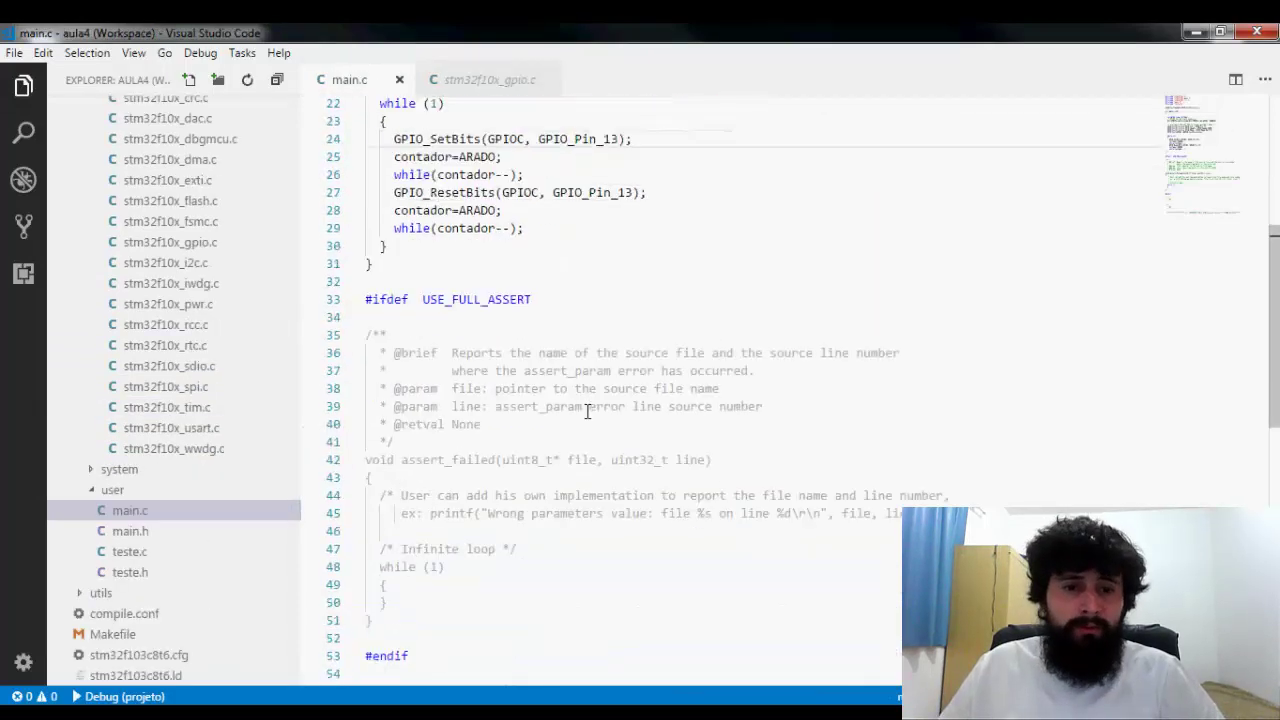
scroll(588, 413, "up", 7)
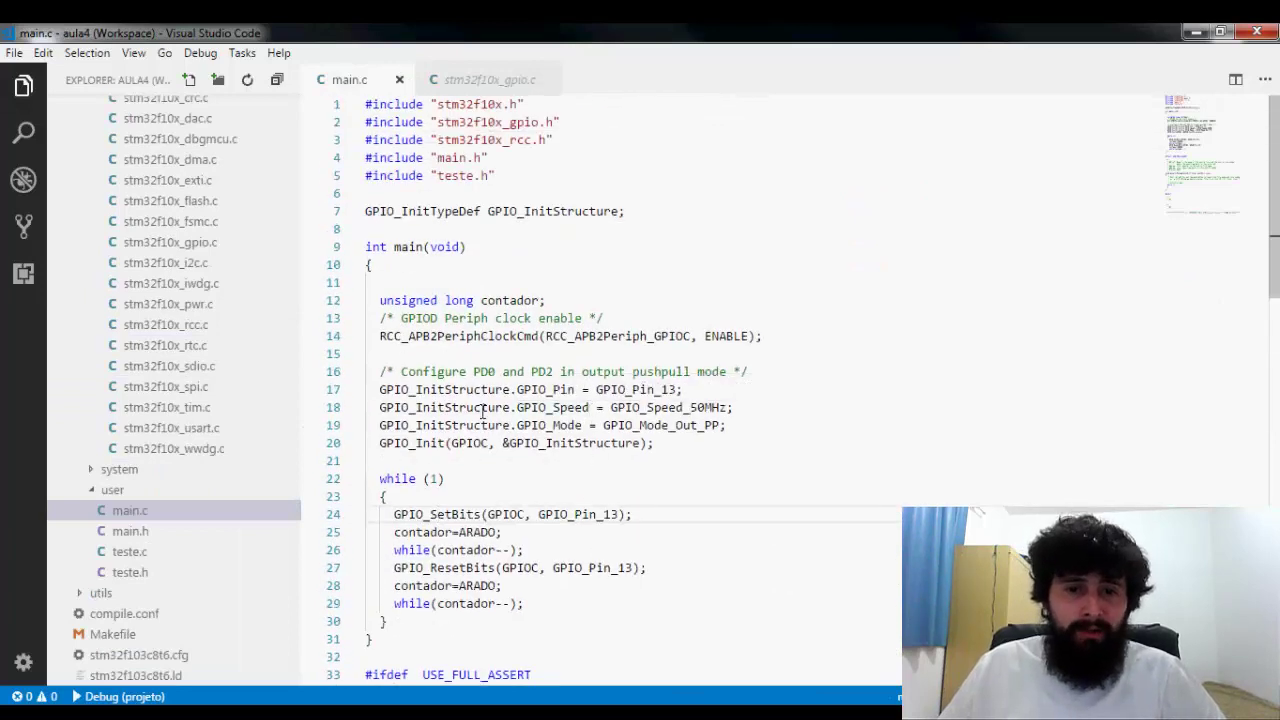
- Look up the definition of GPIO_Pin_13 used in main.c and close the stm32f10x_gpio.h header
mouse_move(640, 390)
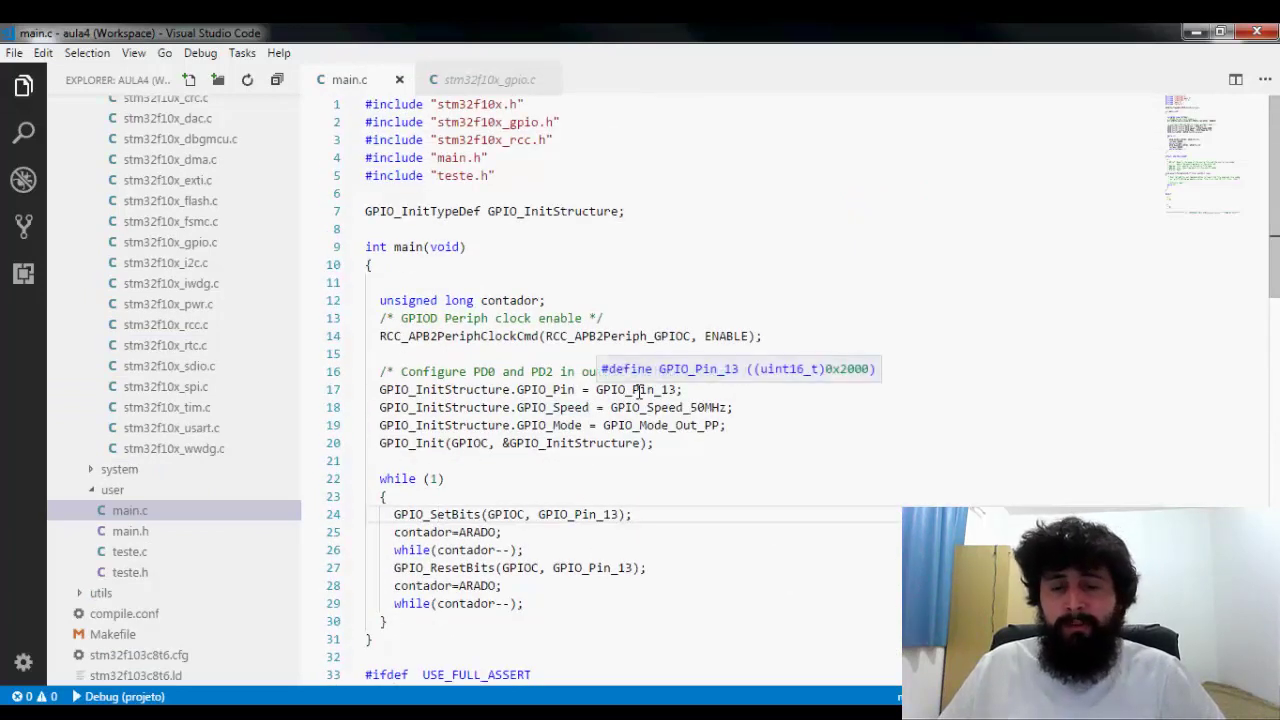
key("ctrl")
left_click(636, 390, "ctrl")
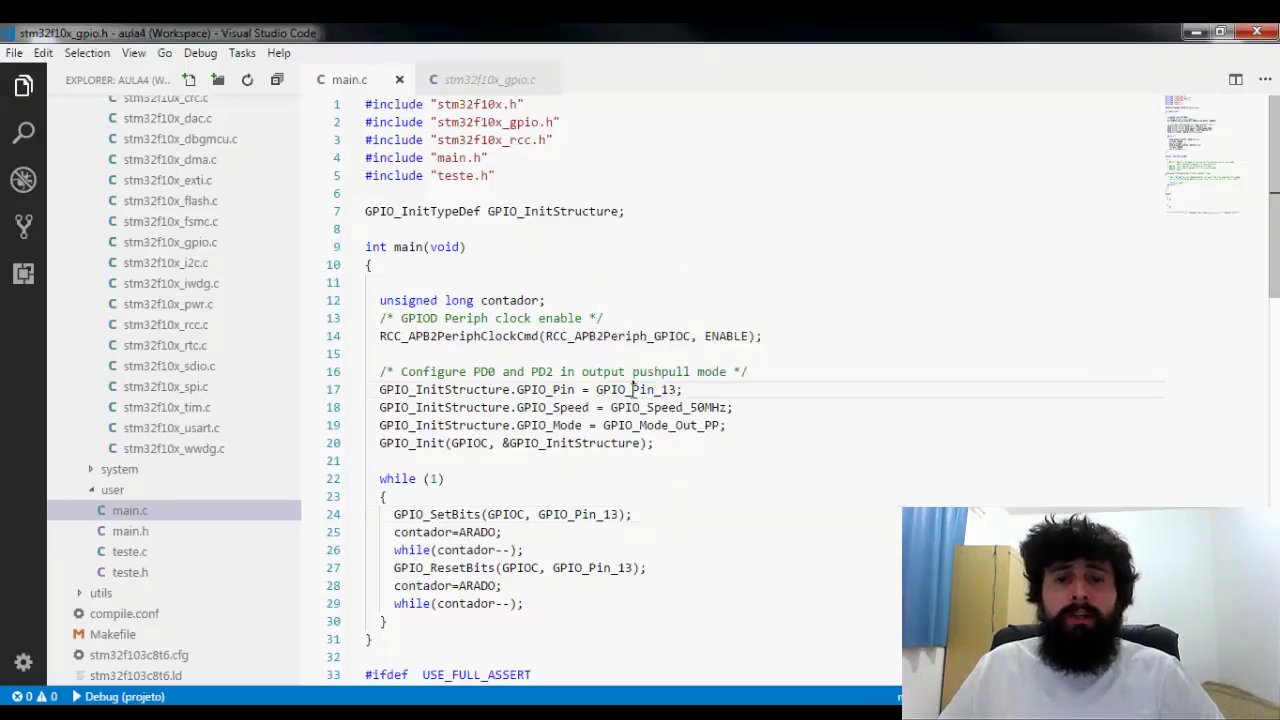
scroll(639, 433, "up", 9)
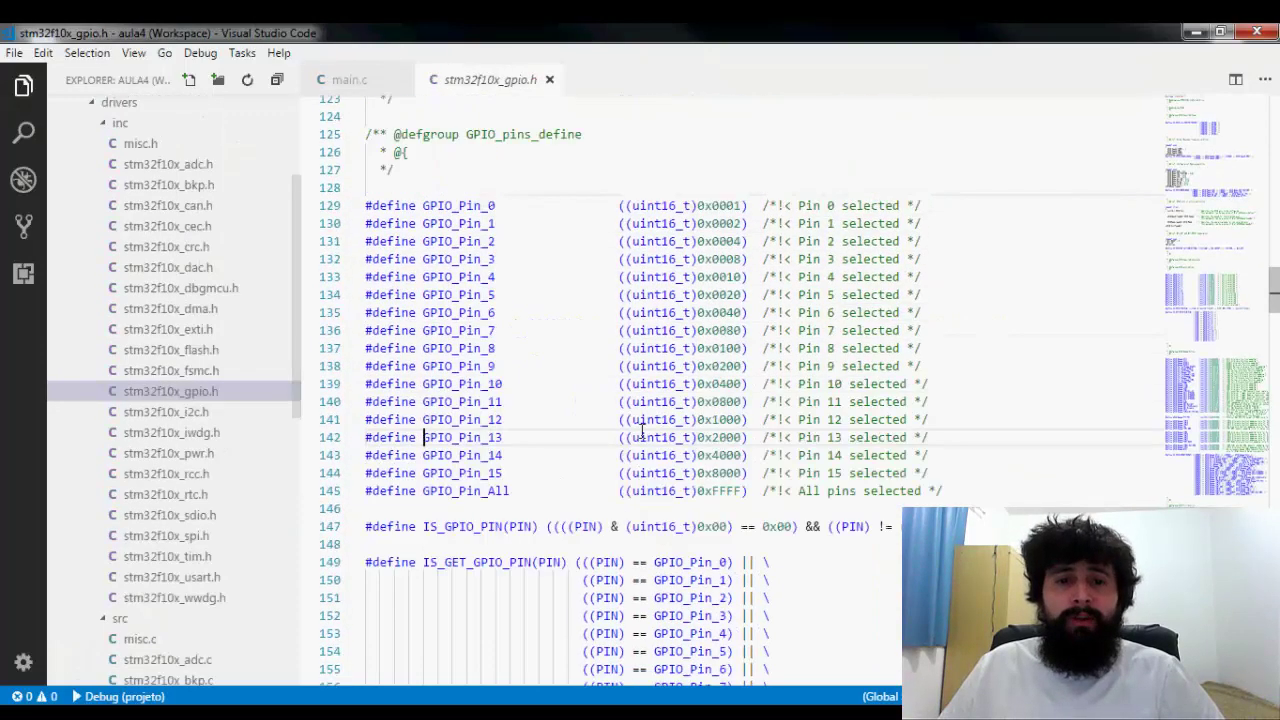
left_click(549, 79)
- Collapse the inc and drivers folders in the project tree and return to the empty line 11 of main.c
left_click_drag(297, 508, 285, 128)
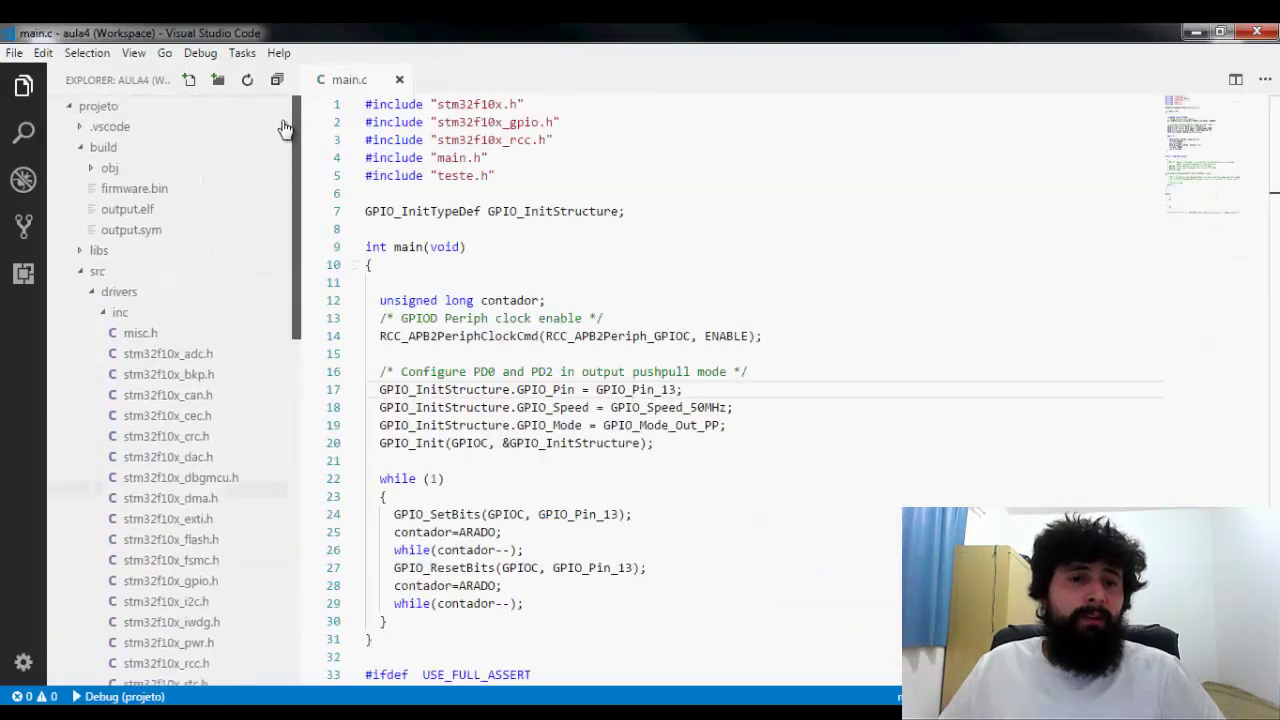
left_click(106, 314)
left_click(90, 298)
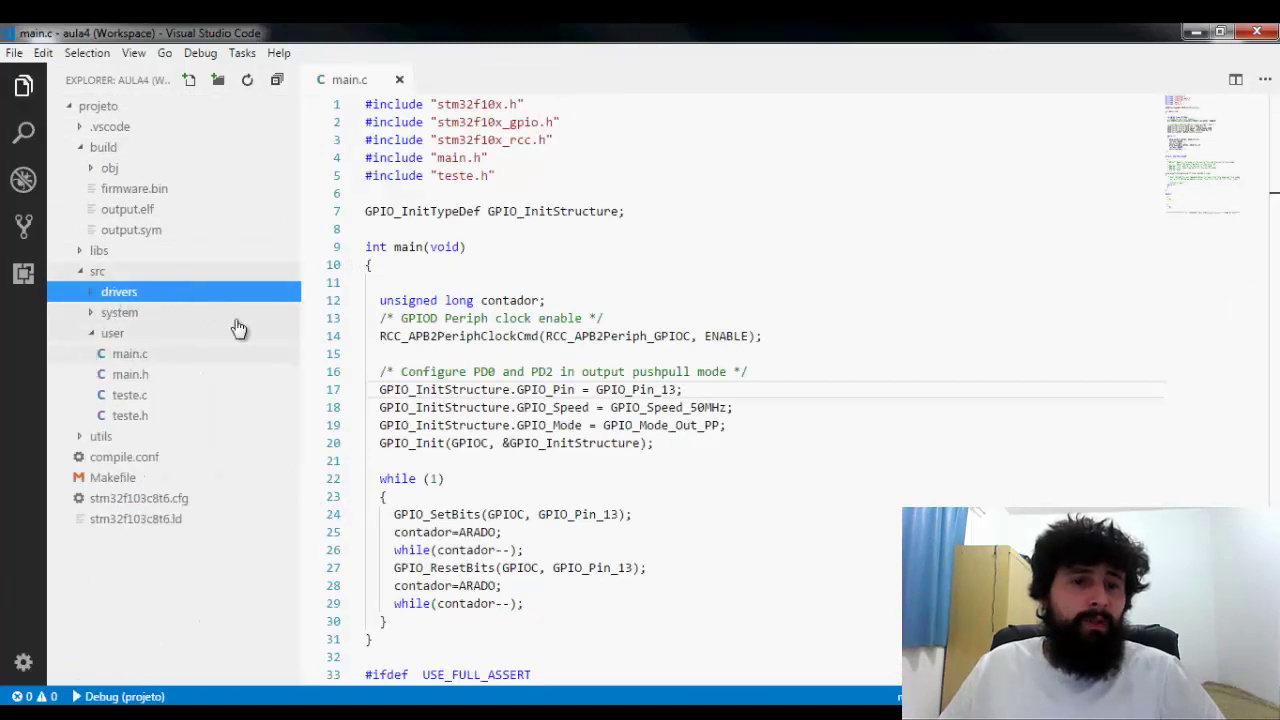
left_click(427, 282)
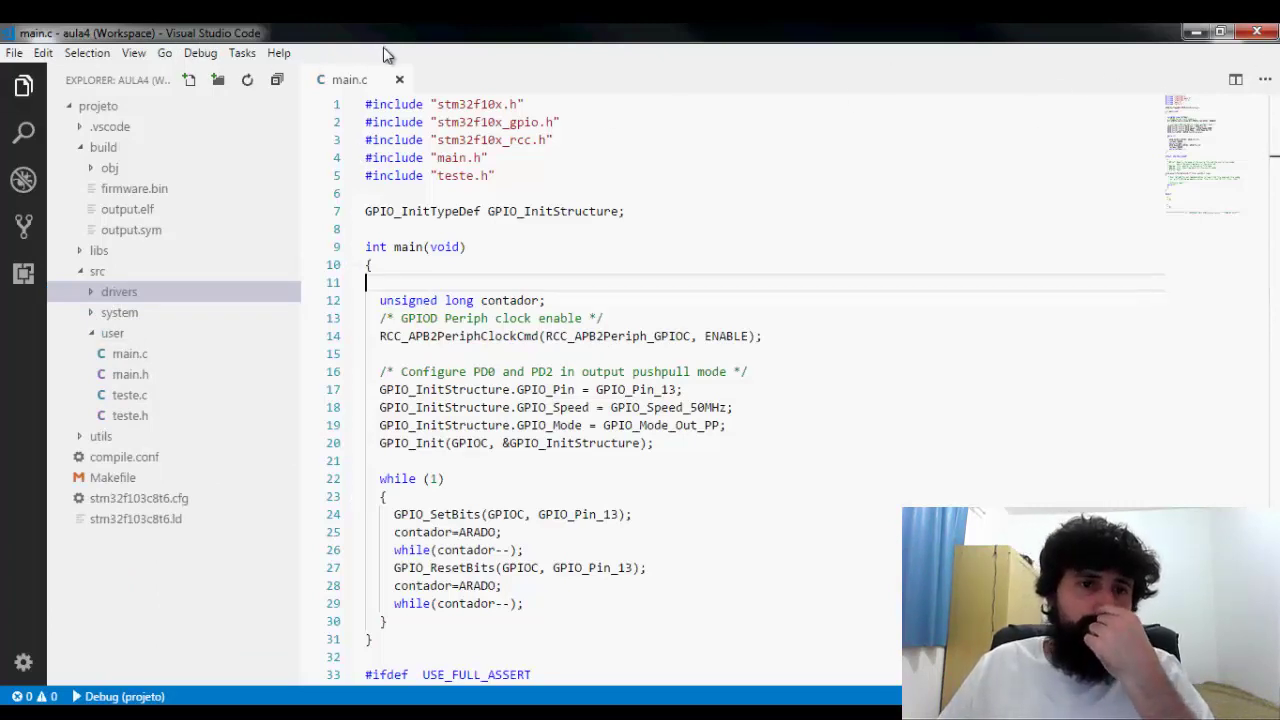
left_click(1196, 32)
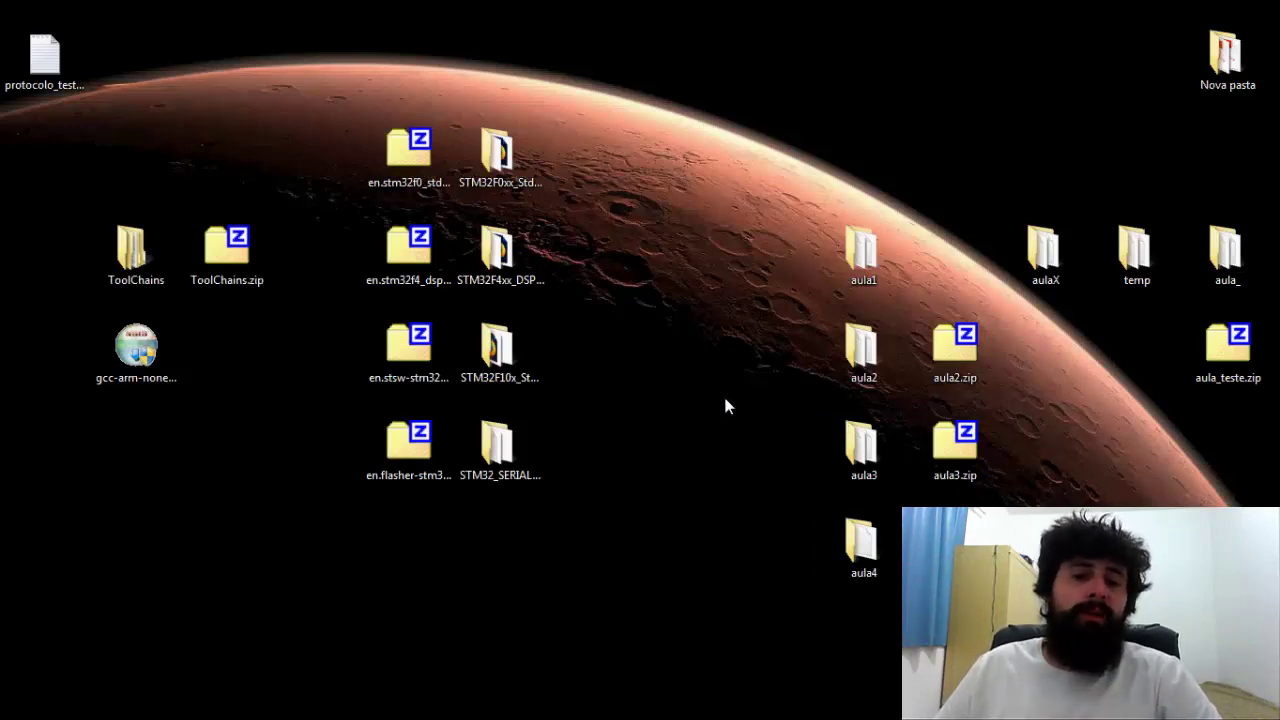
left_click(448, 700)
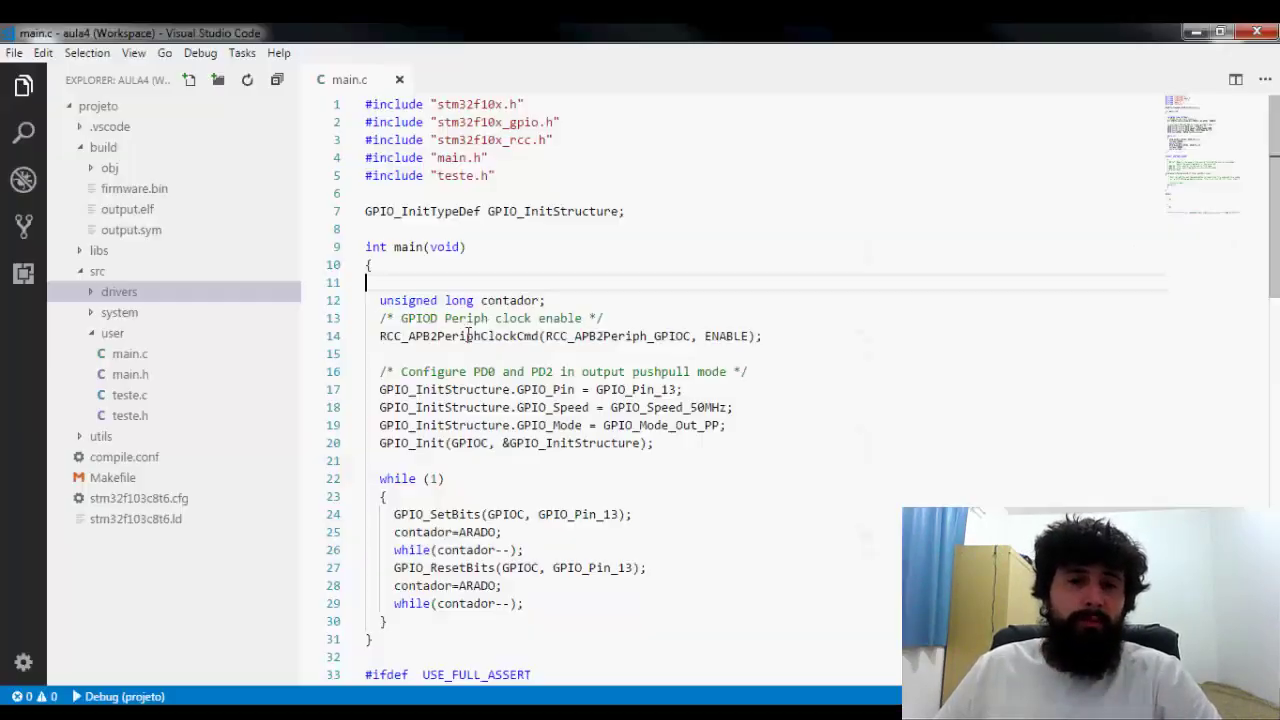
- Close the current workspace and reopen it from the aula4.code-workspace file in the aula4 folder
left_click(14, 53)
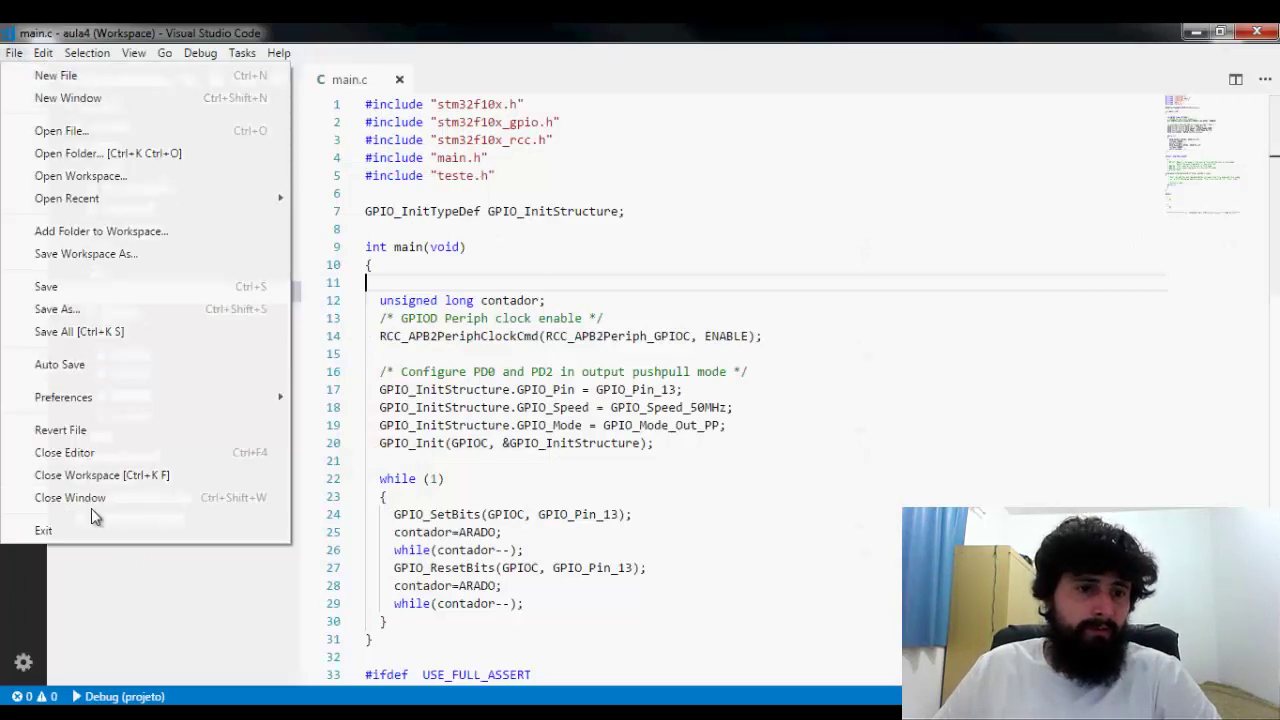
left_click(103, 476)
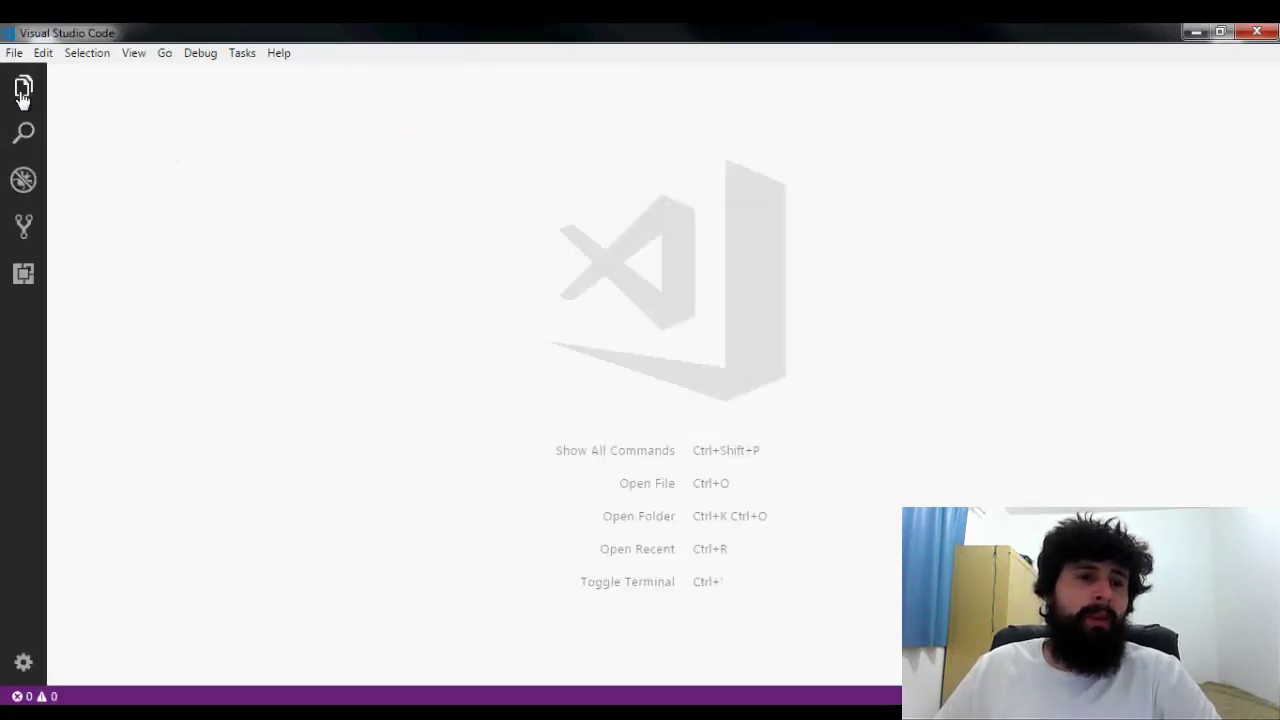
left_click(14, 53)
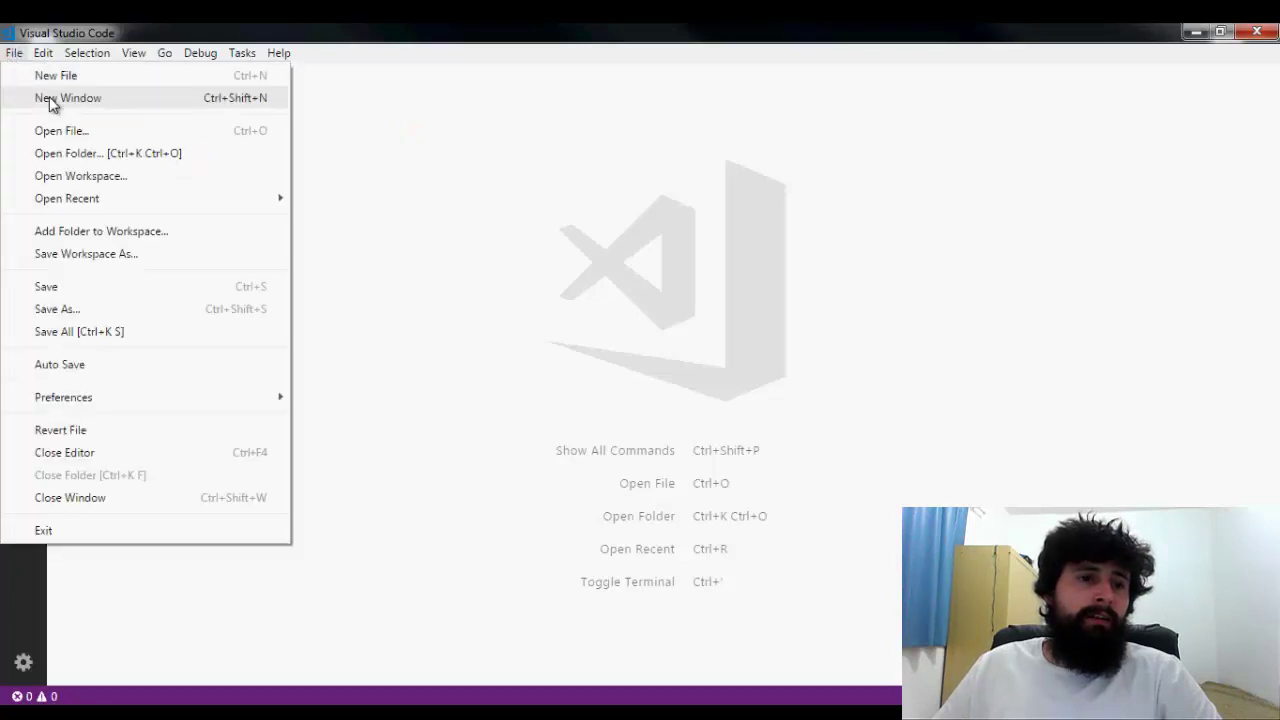
left_click(86, 178)
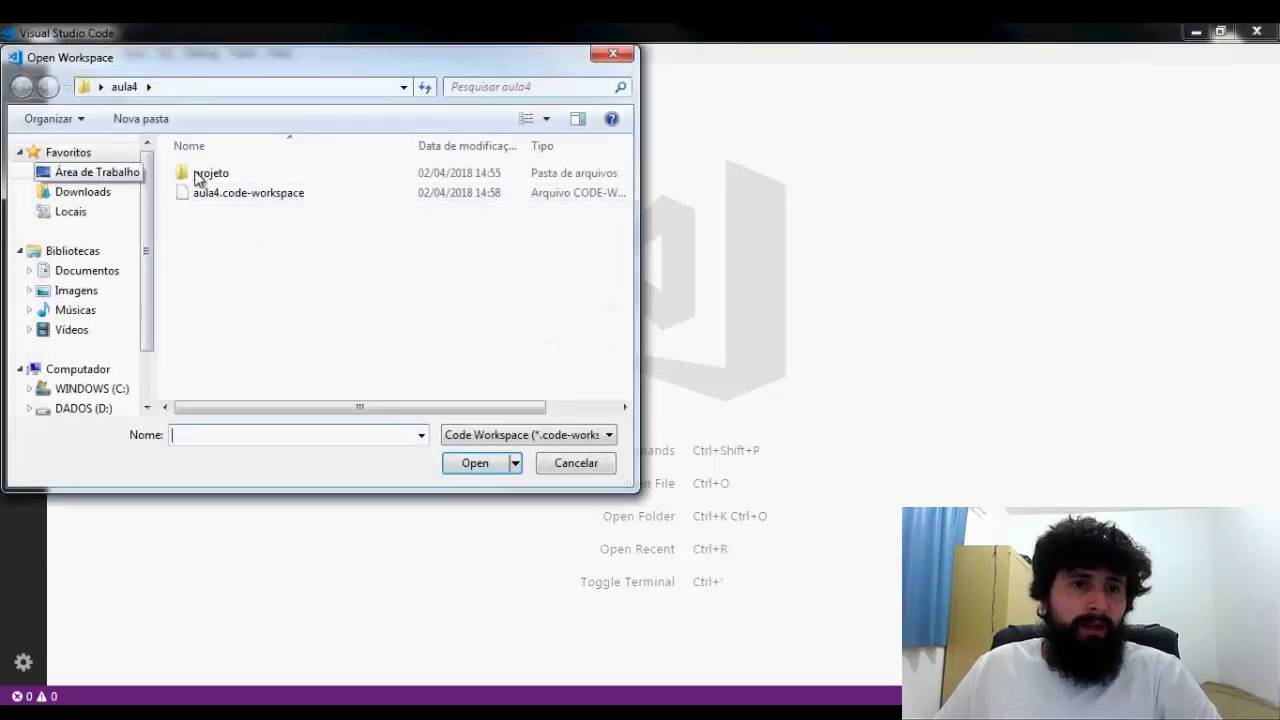
left_click(250, 195)
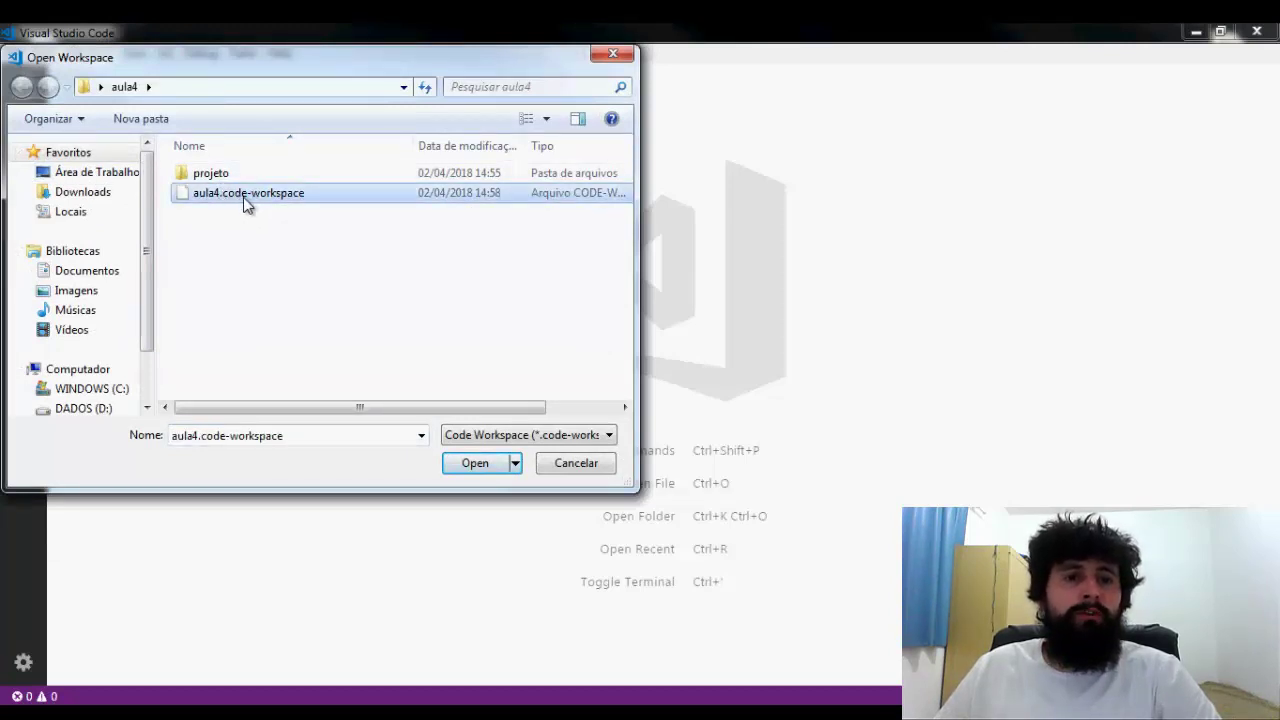
double_click(248, 204)
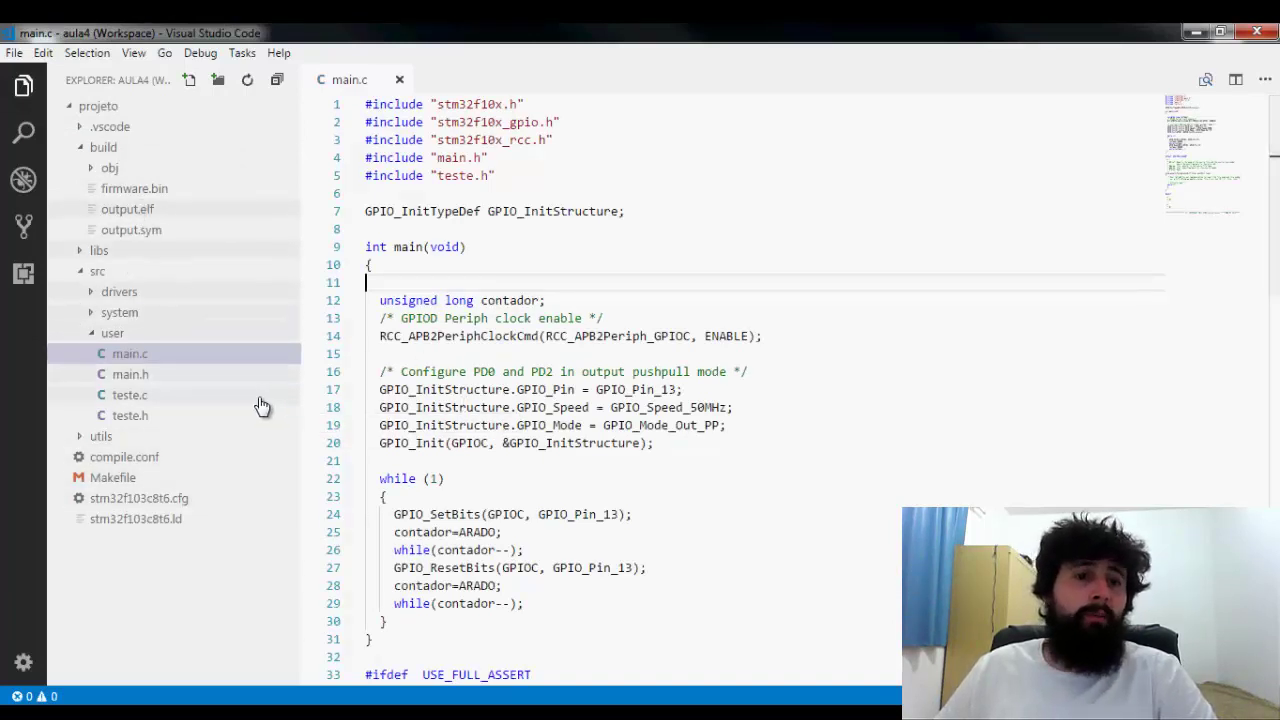
- Collapse the build folder and compile the project by running make in the integrated bash terminal
left_click(82, 150)
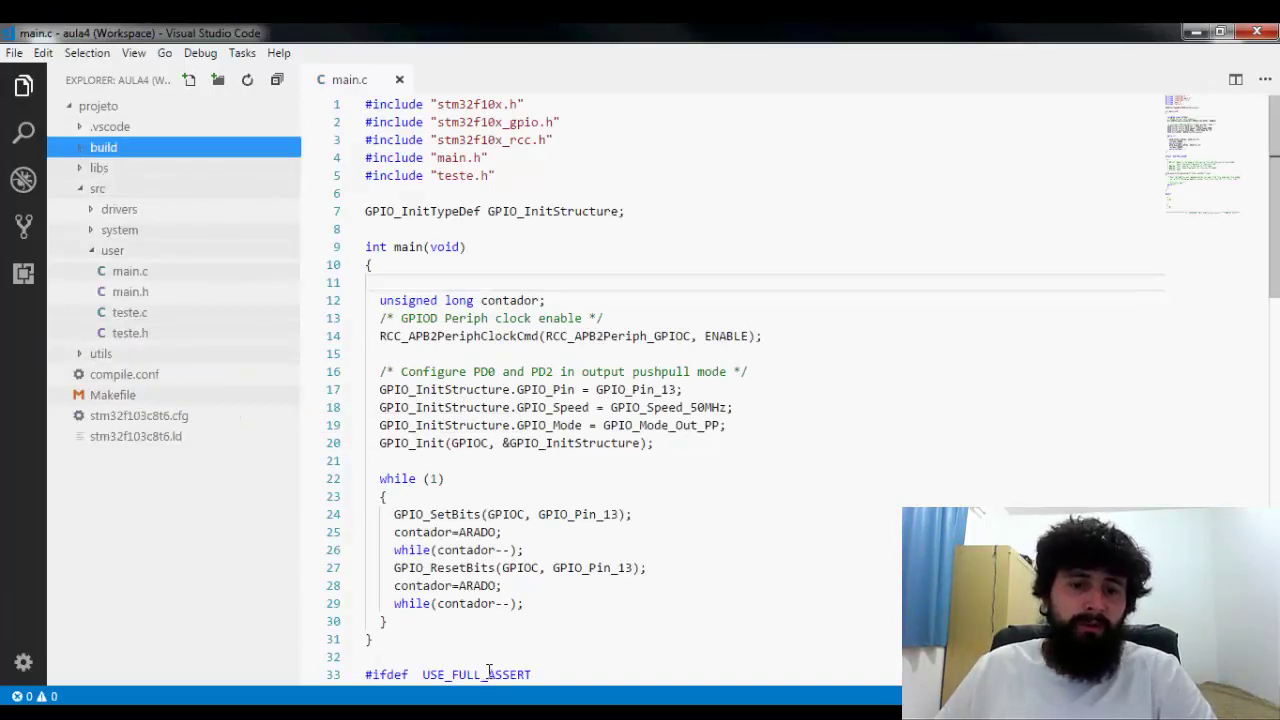
left_click(38, 696)
left_click(640, 444)
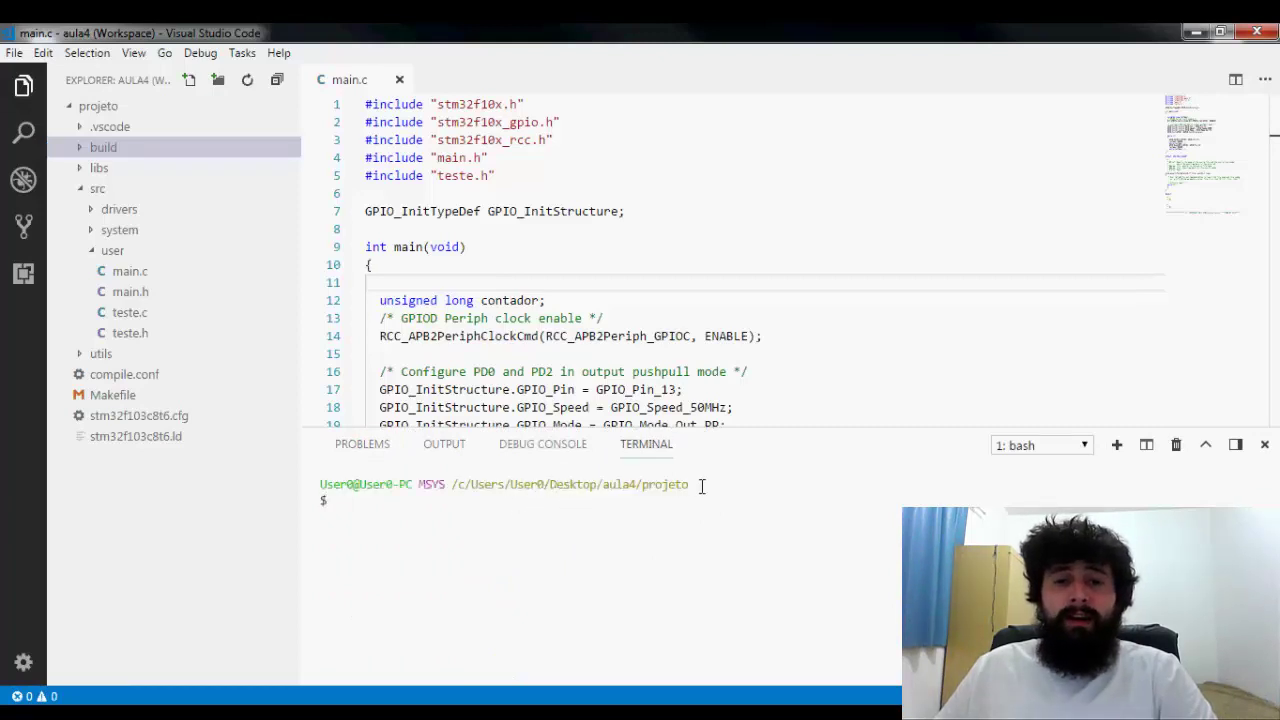
left_click(431, 484)
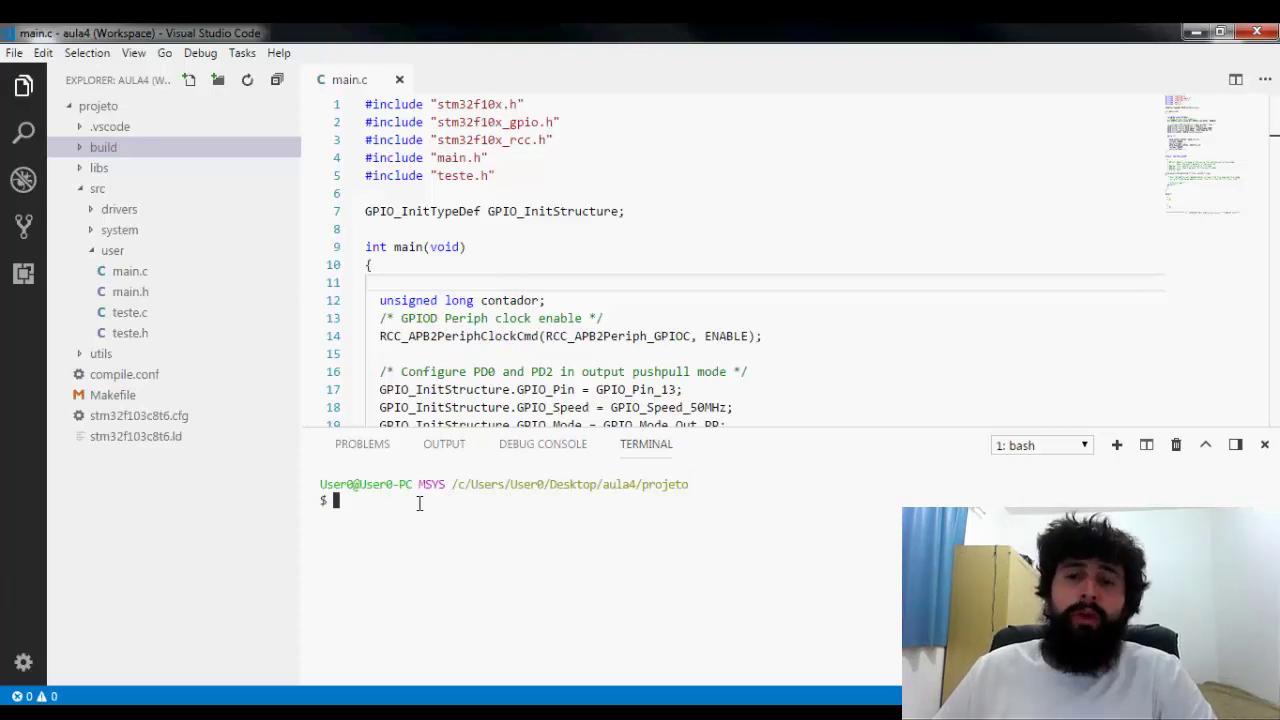
type("make")
key("Return")
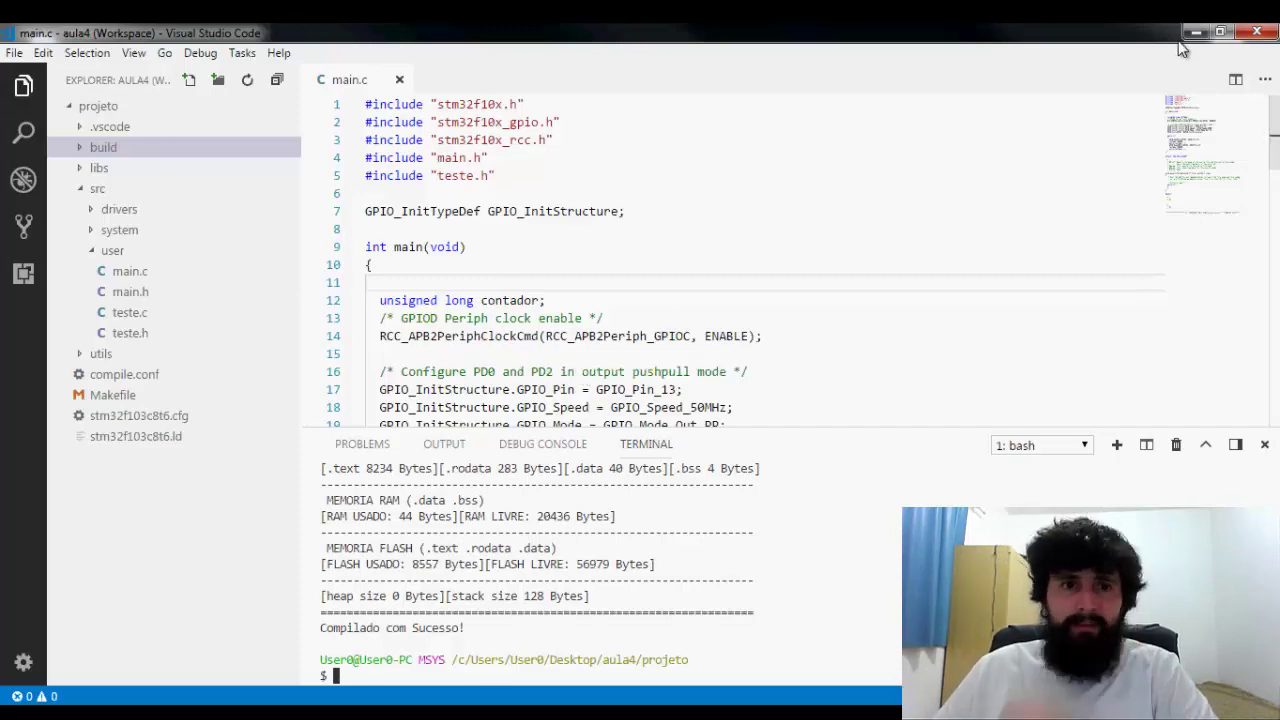
- Switch to the Win7_SP1 virtual machine in VirtualBox and launch Firefox there
key("super+d")
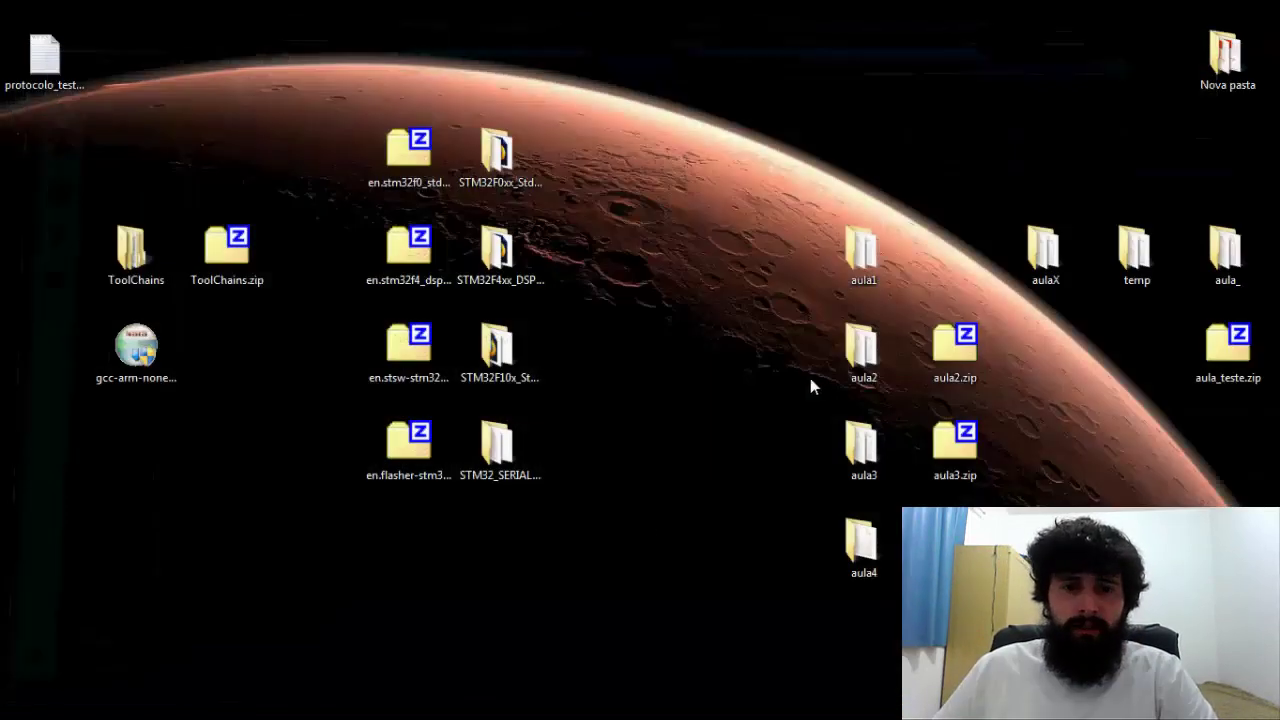
mouse_move(391, 691)
left_click(467, 631)
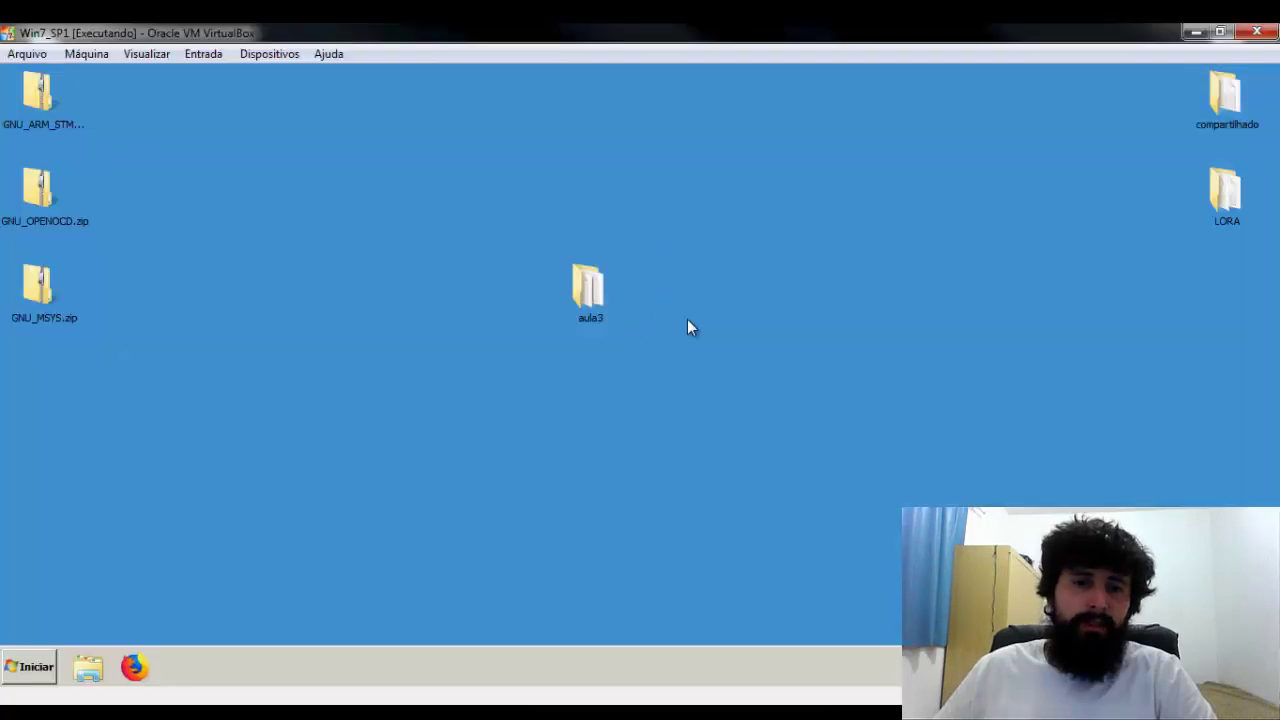
left_click(134, 667)
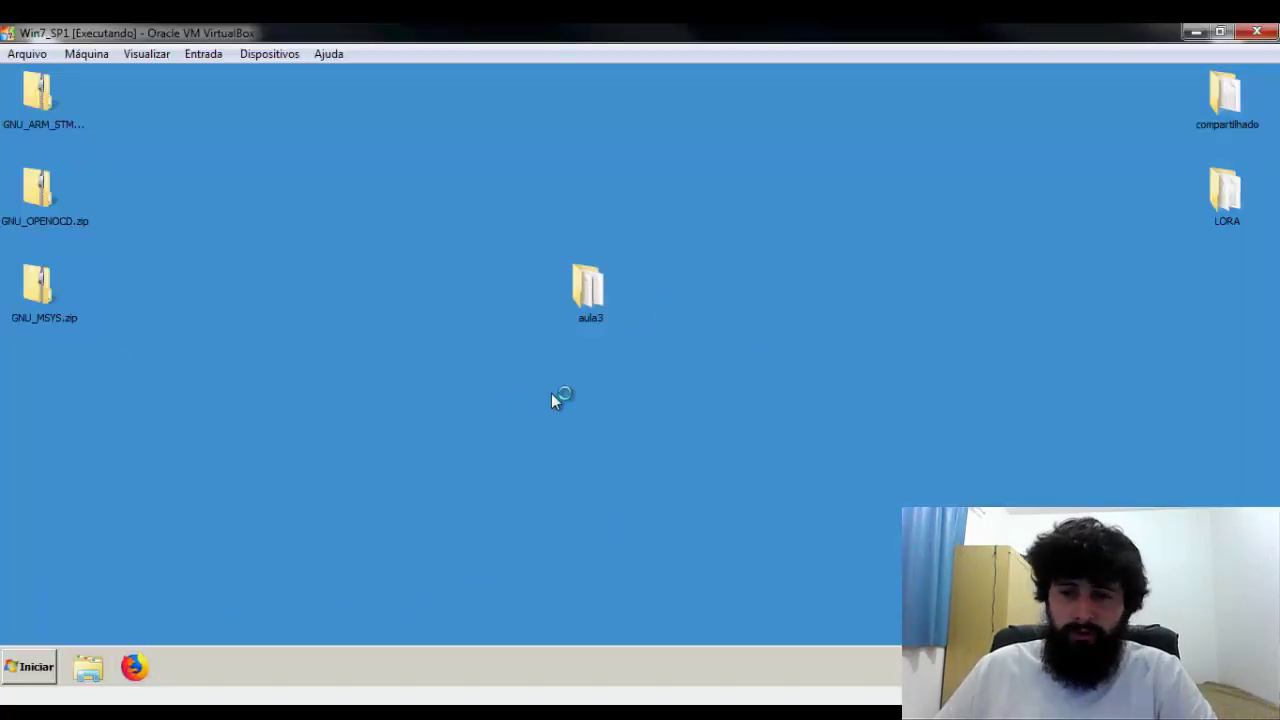
- Search Google for "vscode download"
type("vsconde")
key("BackSpace")
key("BackSpace")
key("BackSpace")
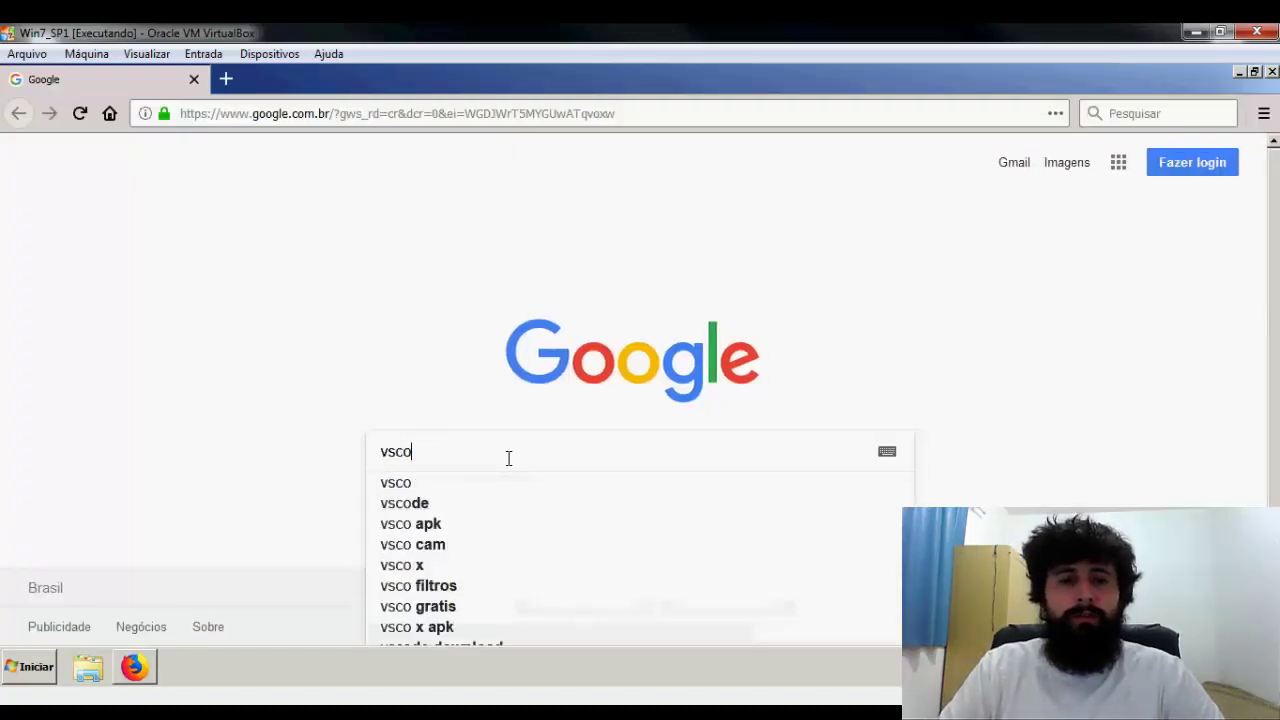
type("de")
key("Down")
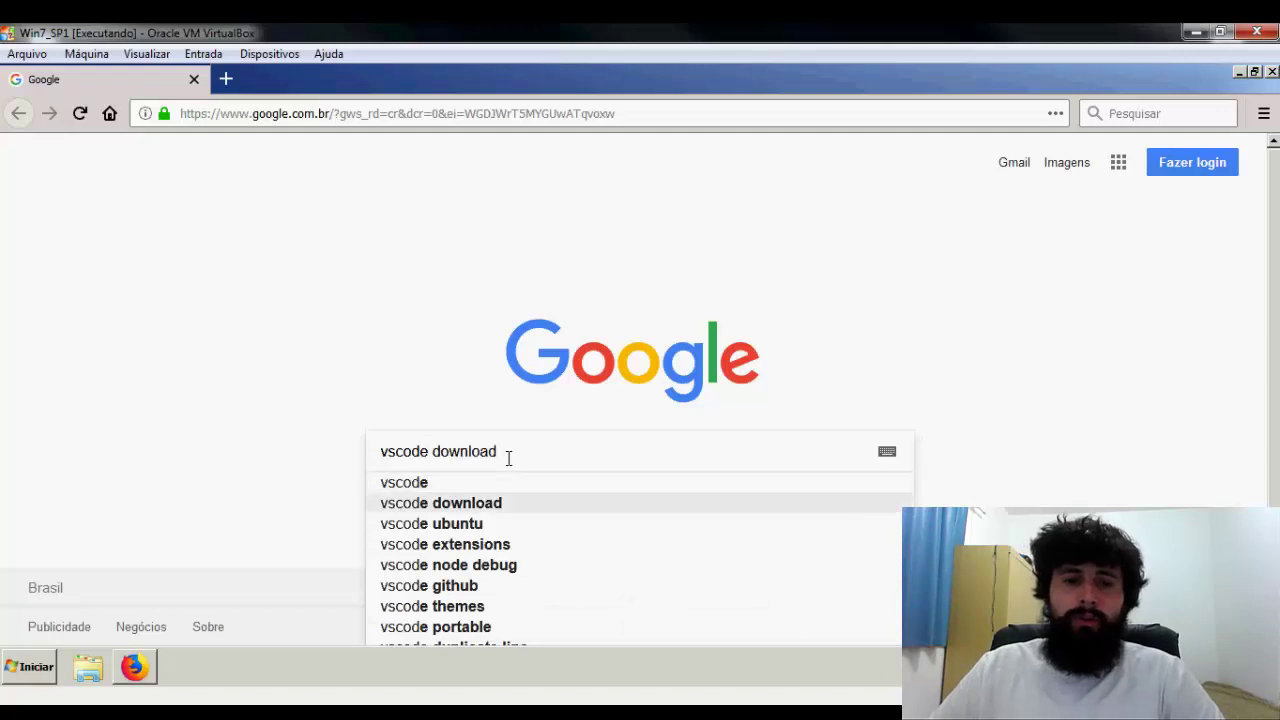
key("Return")
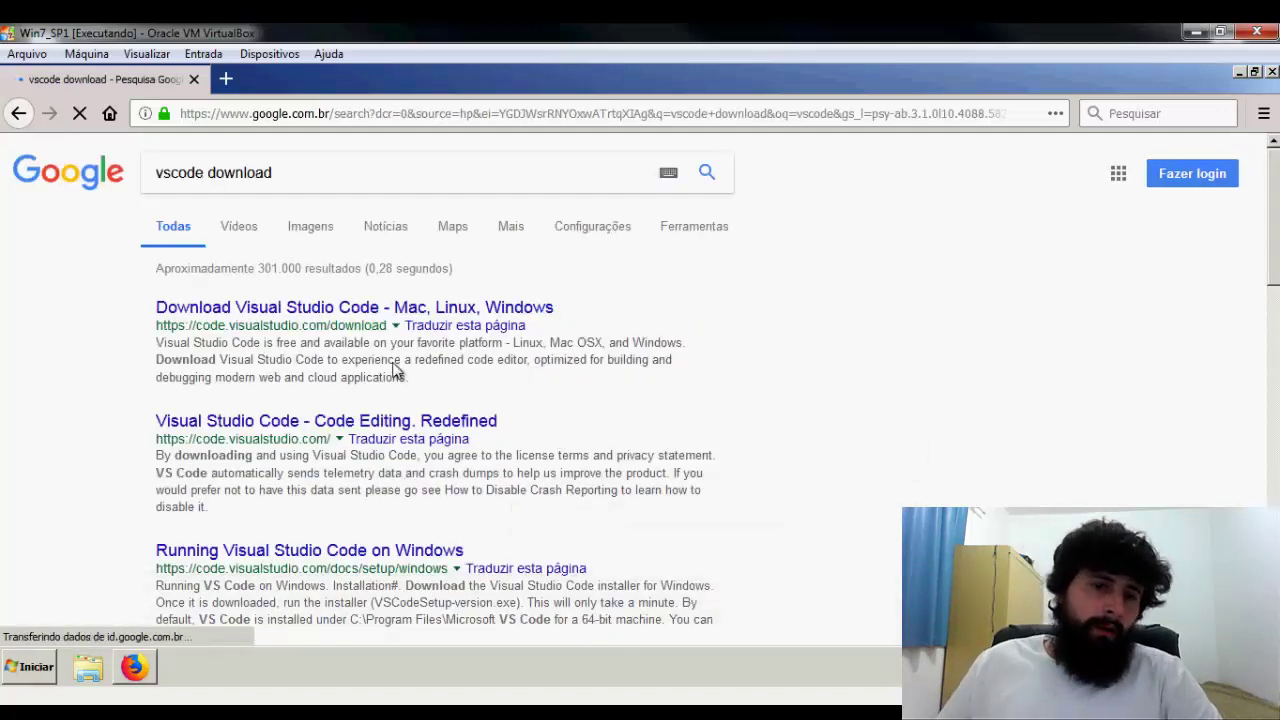
- Open the Visual Studio Code download page from the search results and request the 32-bit Windows installer
left_click(262, 316)
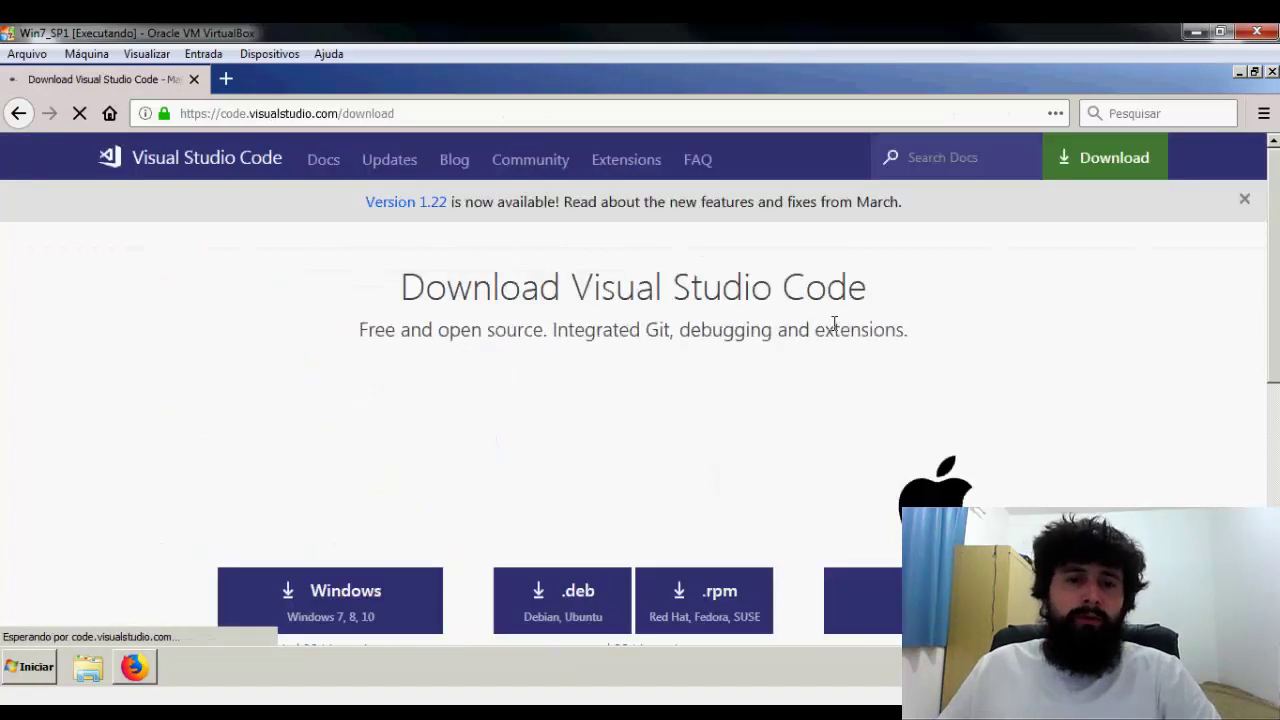
scroll(780, 398, "down", 2)
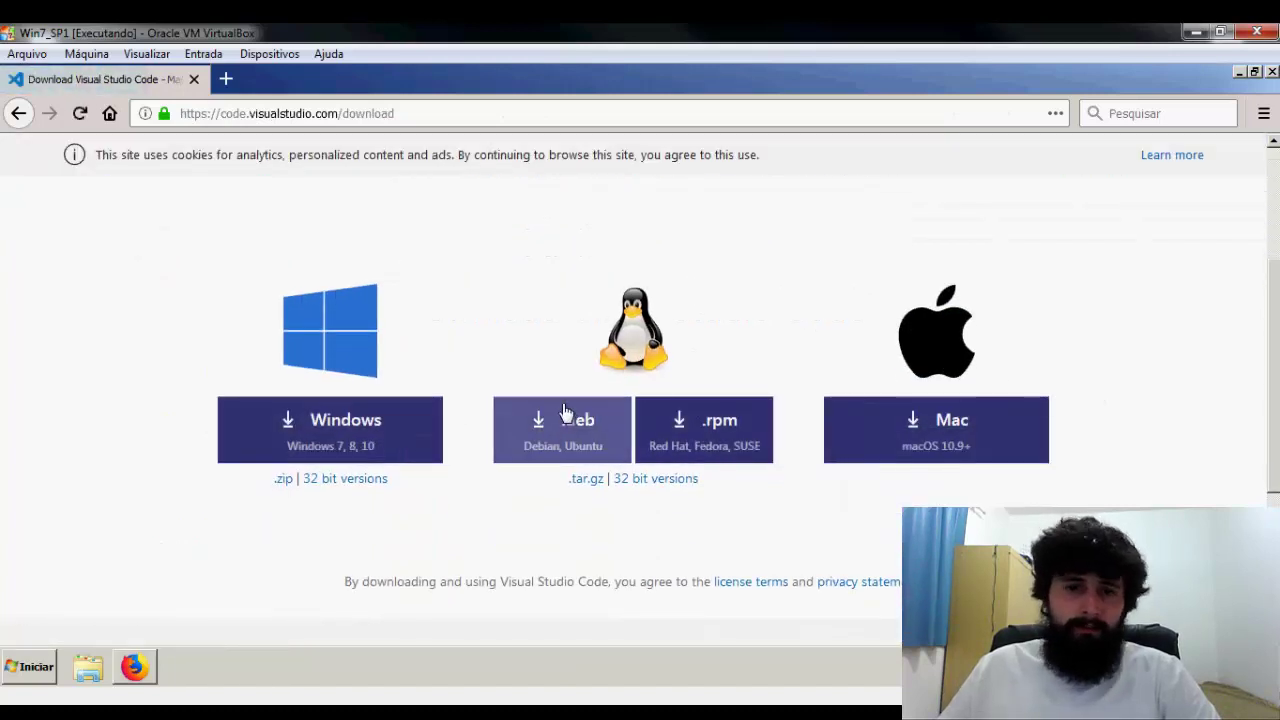
left_click(340, 432)
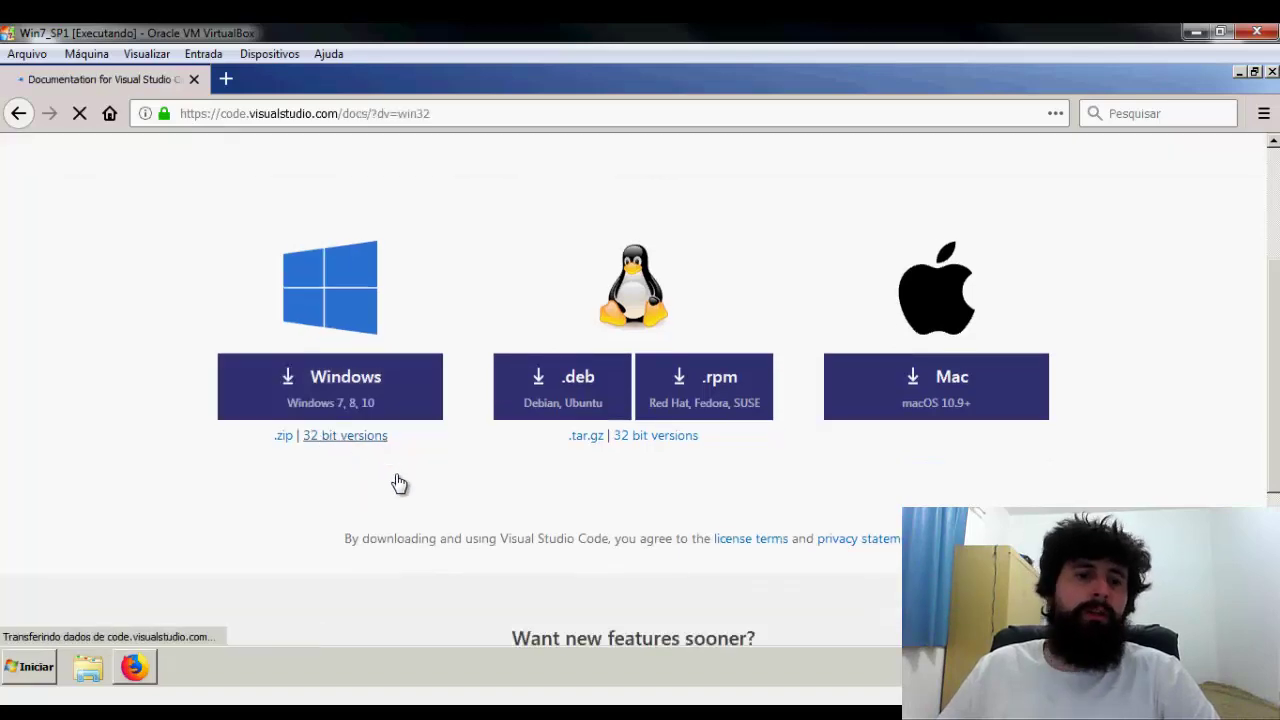
scroll(405, 465, "down", 10)
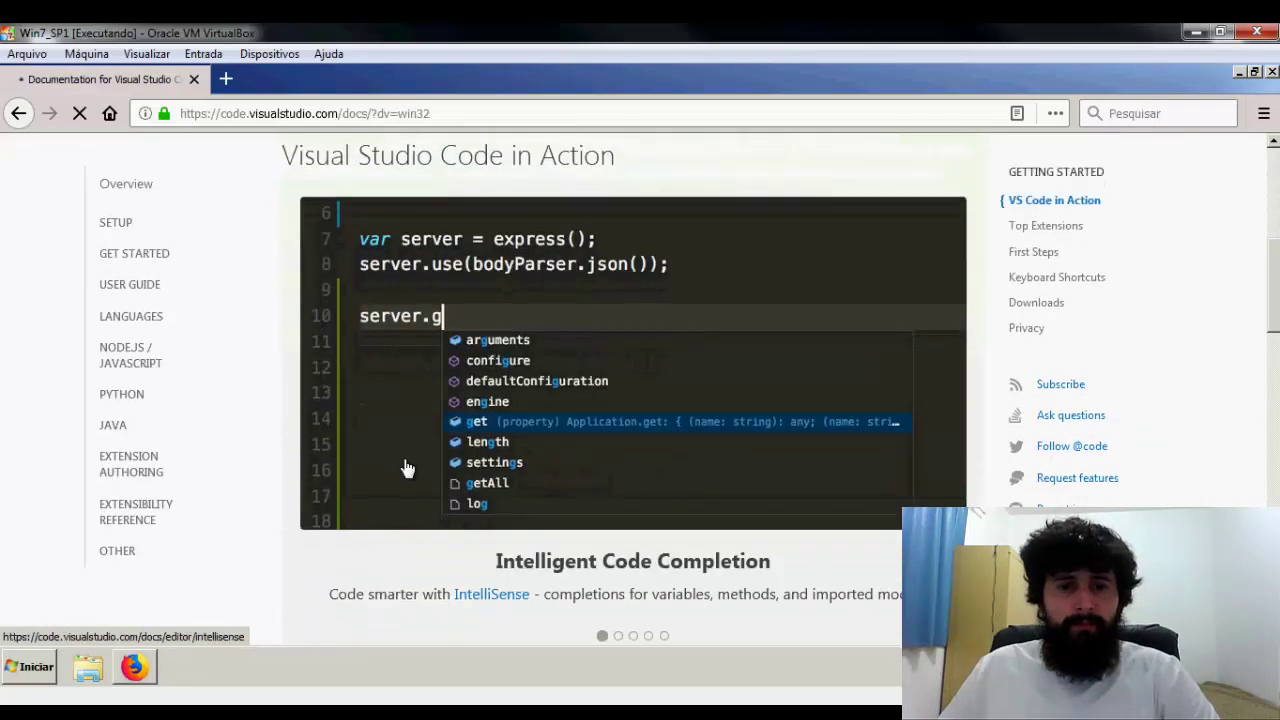
scroll(408, 460, "up", 2)
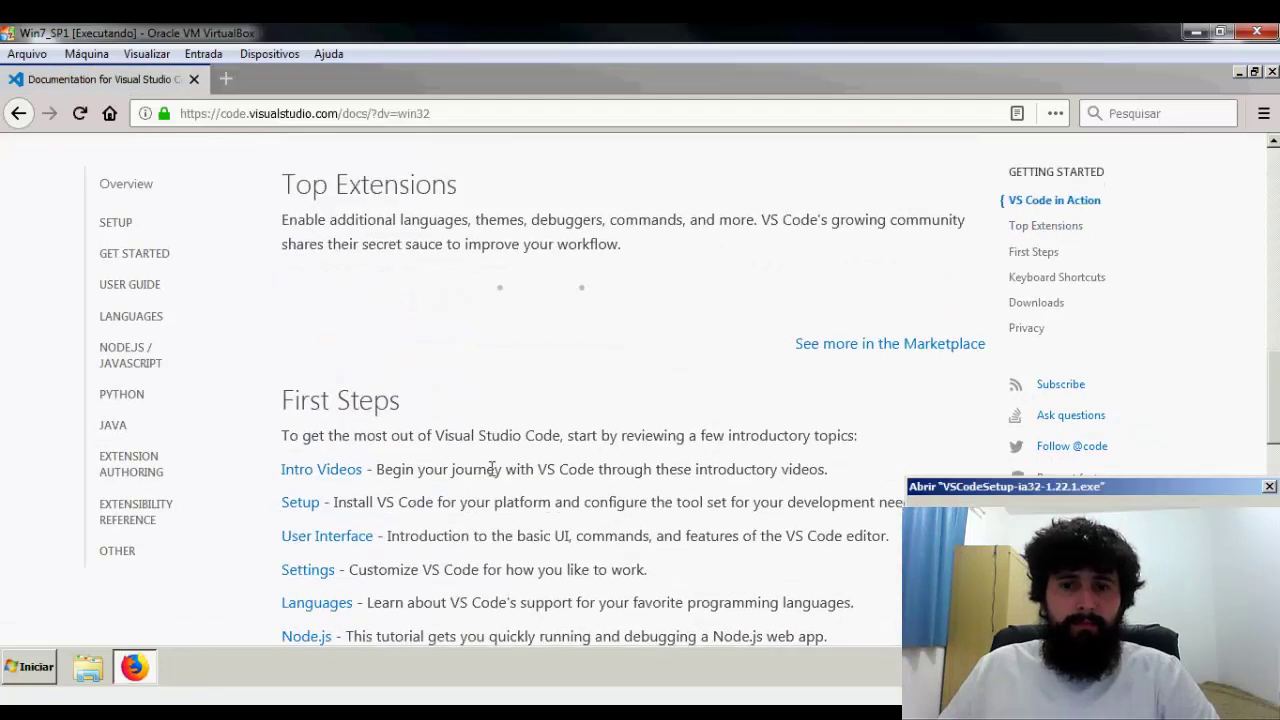
- Save VSCodeSetup-ia32-1.22.1.exe to the desktop (Área de Trabalho)
left_click_drag(1123, 499, 706, 345)
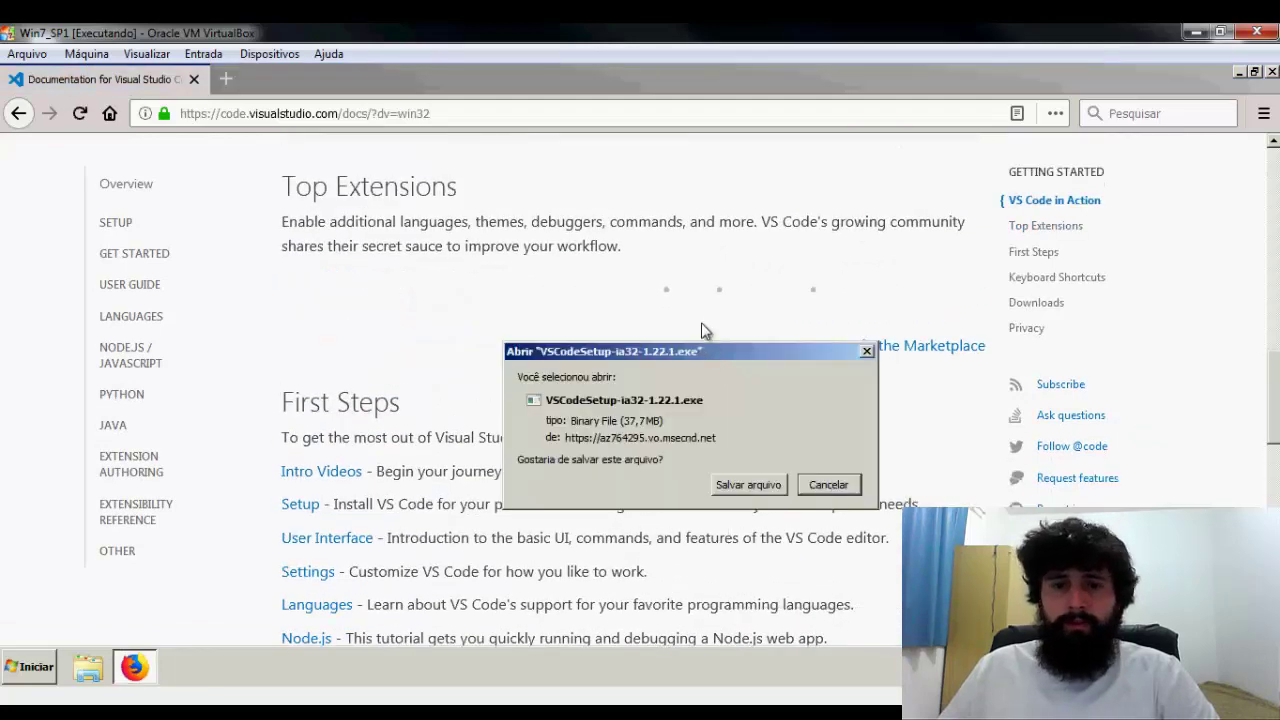
left_click(735, 487)
left_click(100, 184)
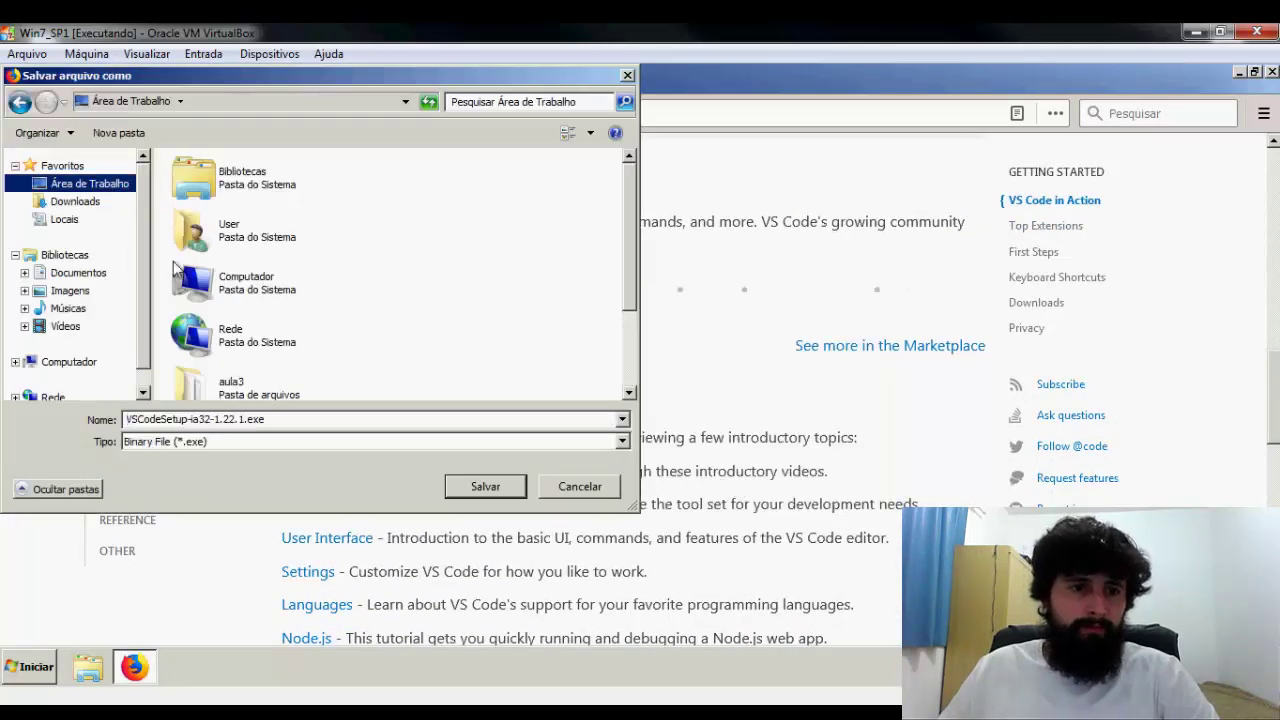
left_click(486, 488)
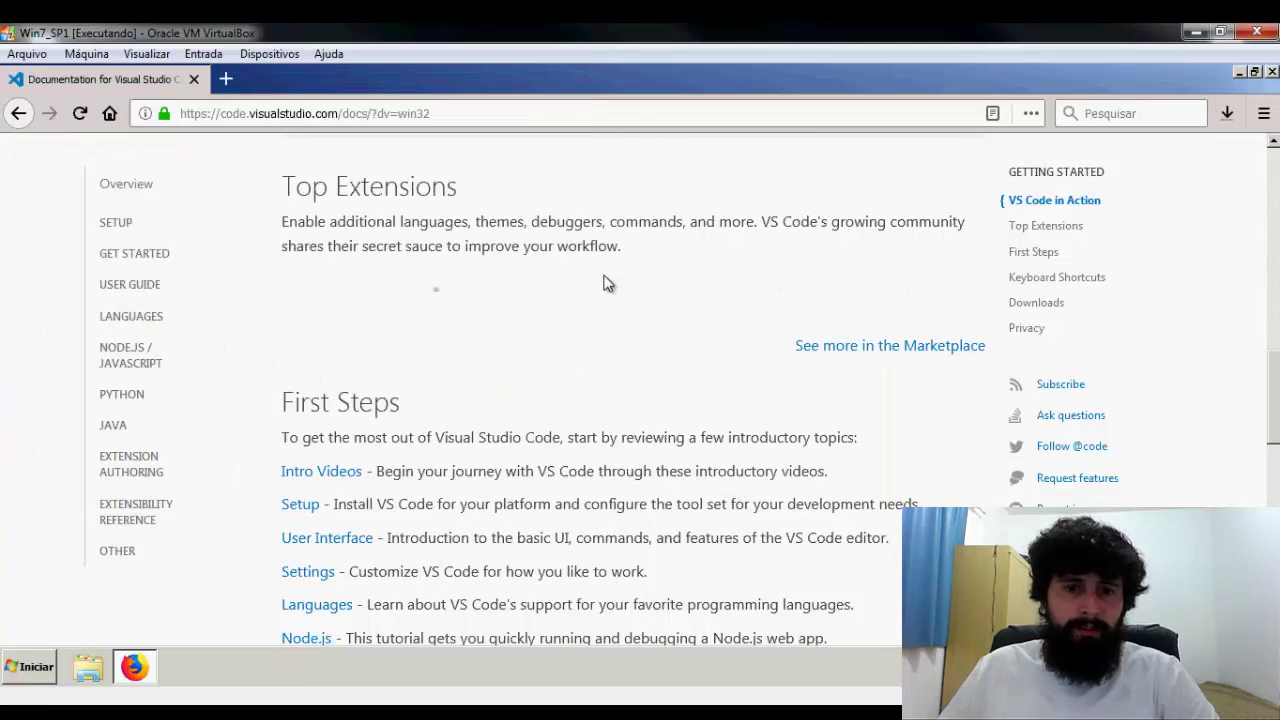
- Run the downloaded VSCodeSetup-ia32-1.22.1.exe from the browser's download list and allow it to make changes to the computer
left_click(1227, 113)
left_click(912, 207)
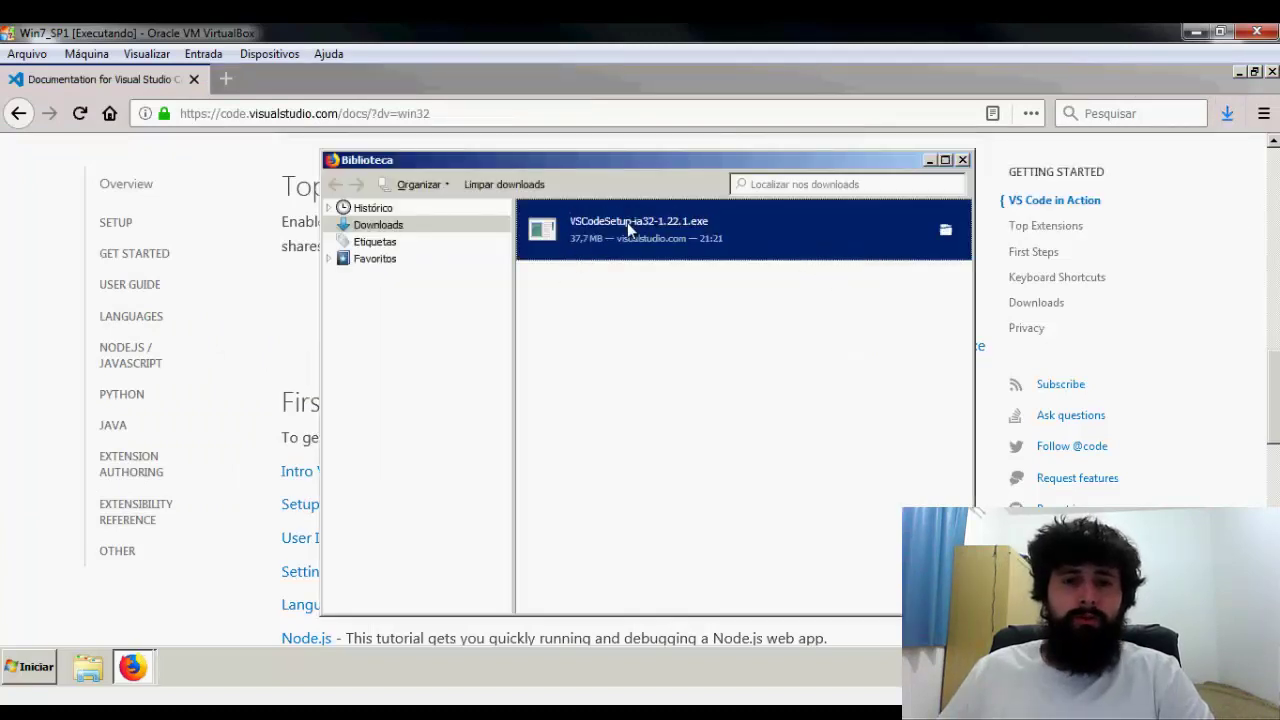
double_click(627, 222)
left_click(689, 378)
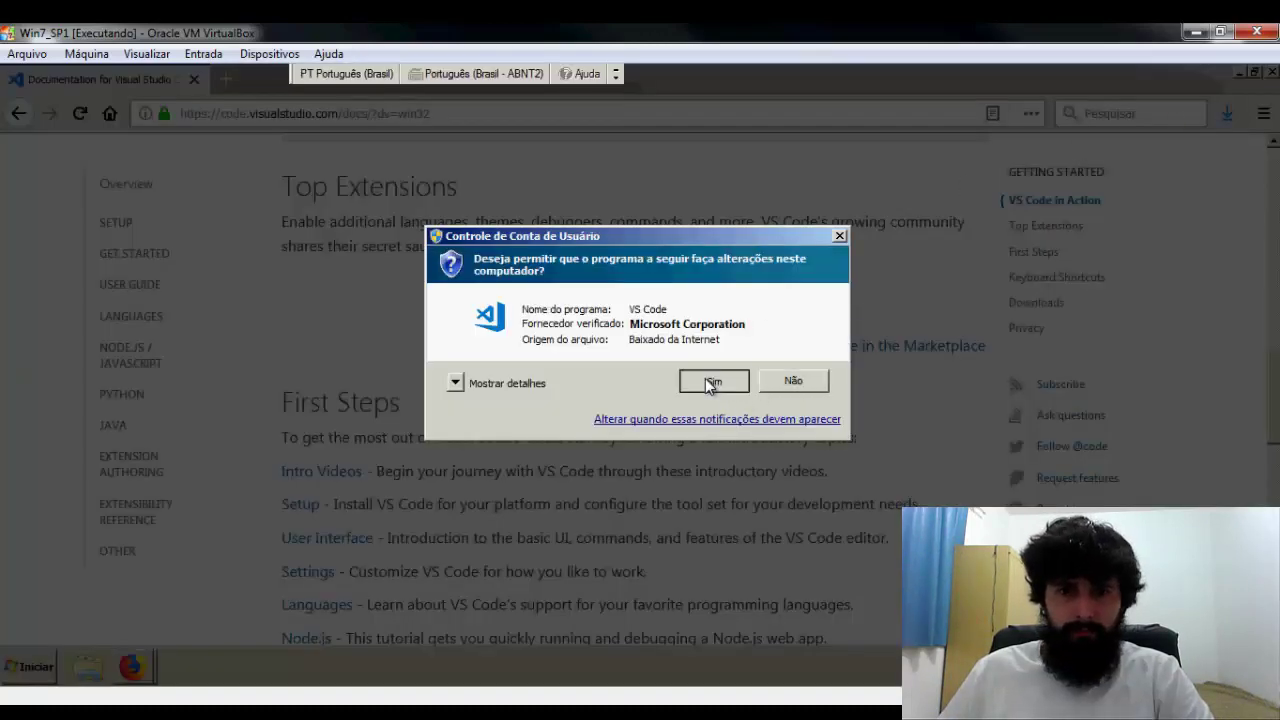
left_click(707, 380)
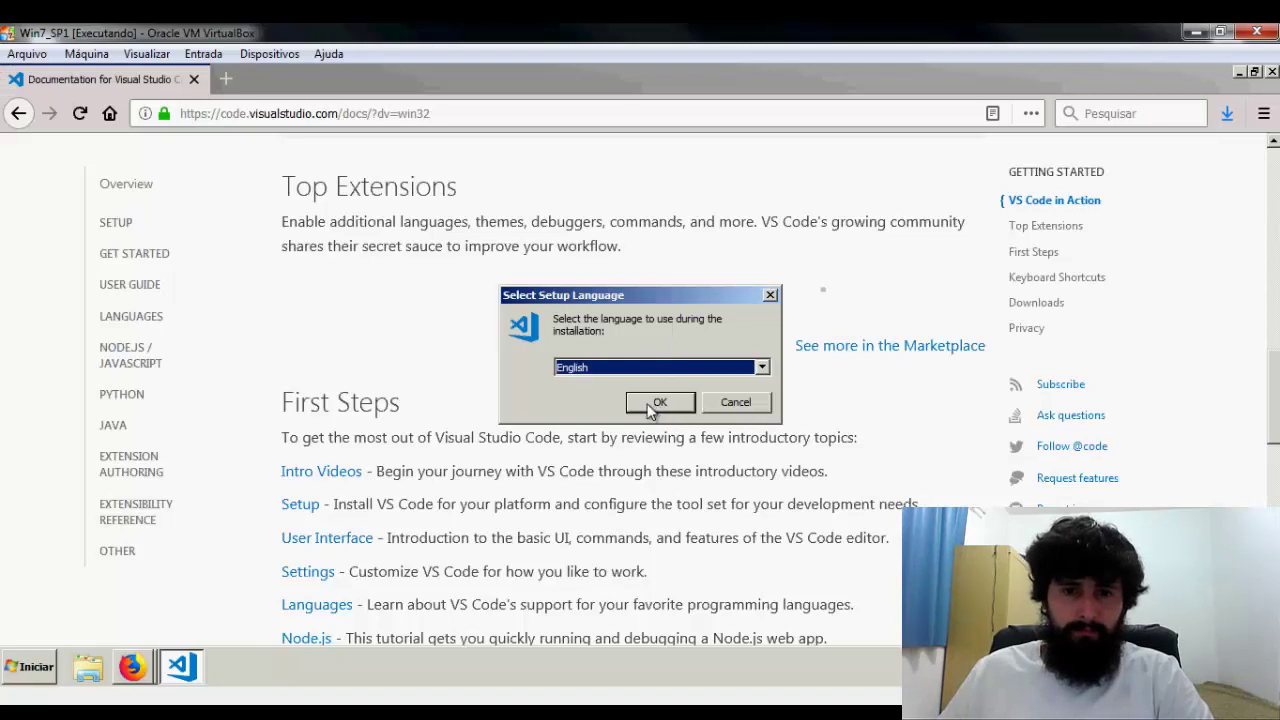
- Install Visual Studio Code in English, accepting the licence and keeping the default folder and the Add to PATH task
left_click(652, 404)
left_click(750, 513)
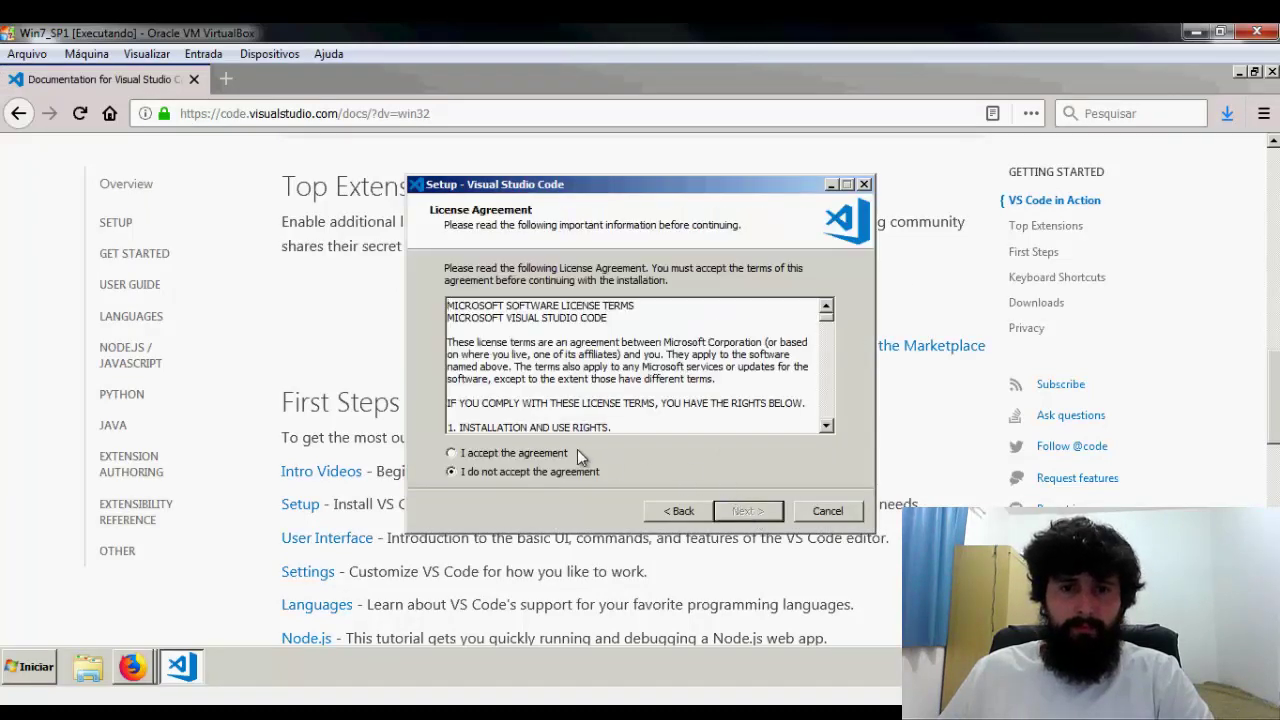
left_click(744, 512)
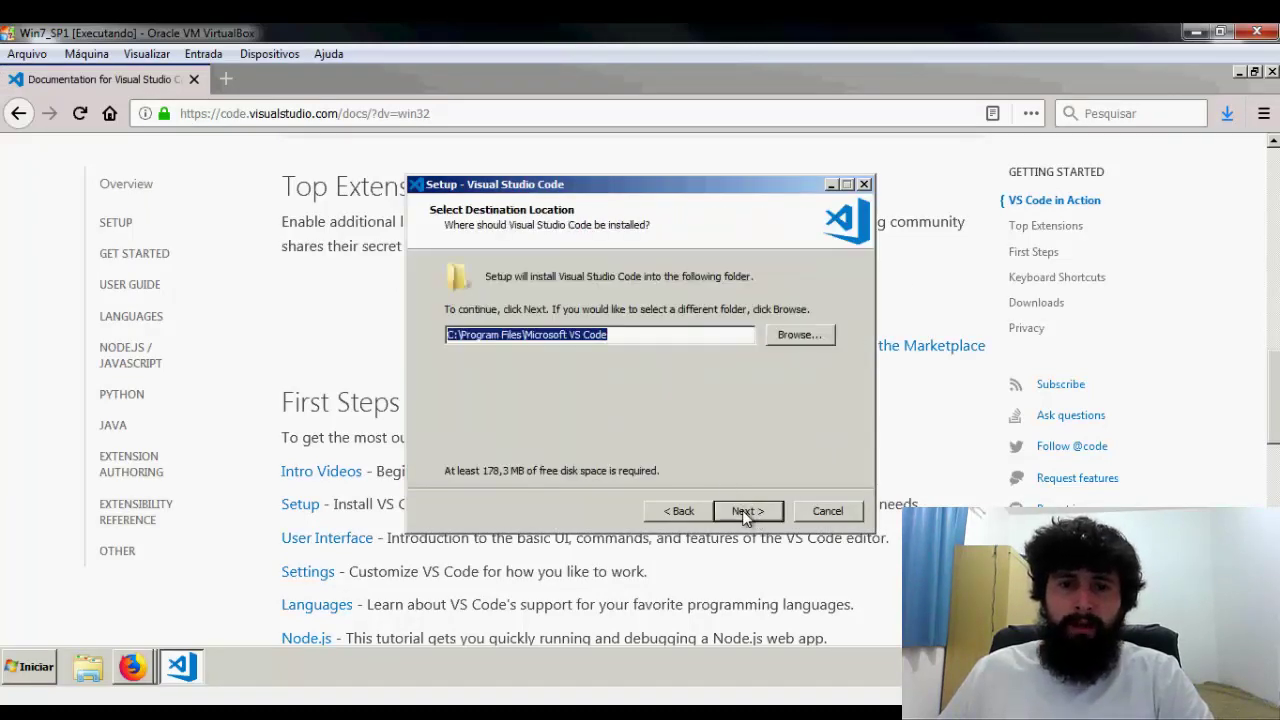
left_click(742, 511)
left_click(755, 515)
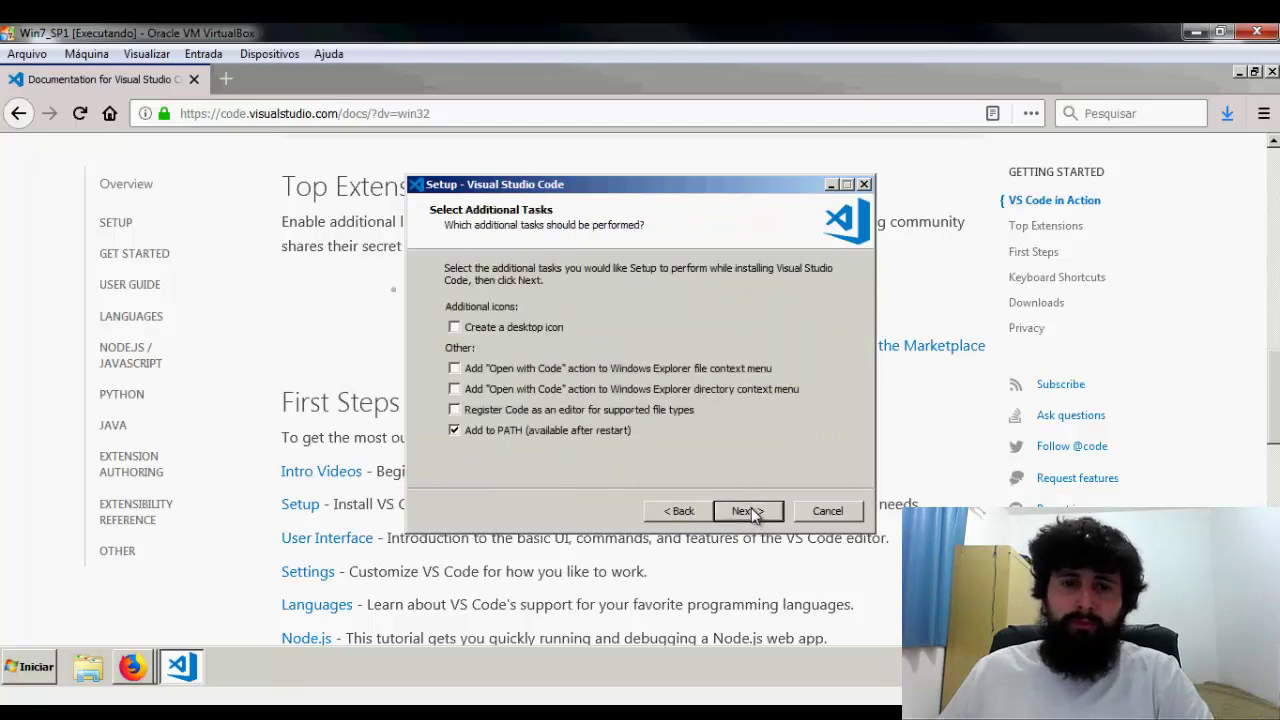
left_click(748, 511)
left_click(746, 513)
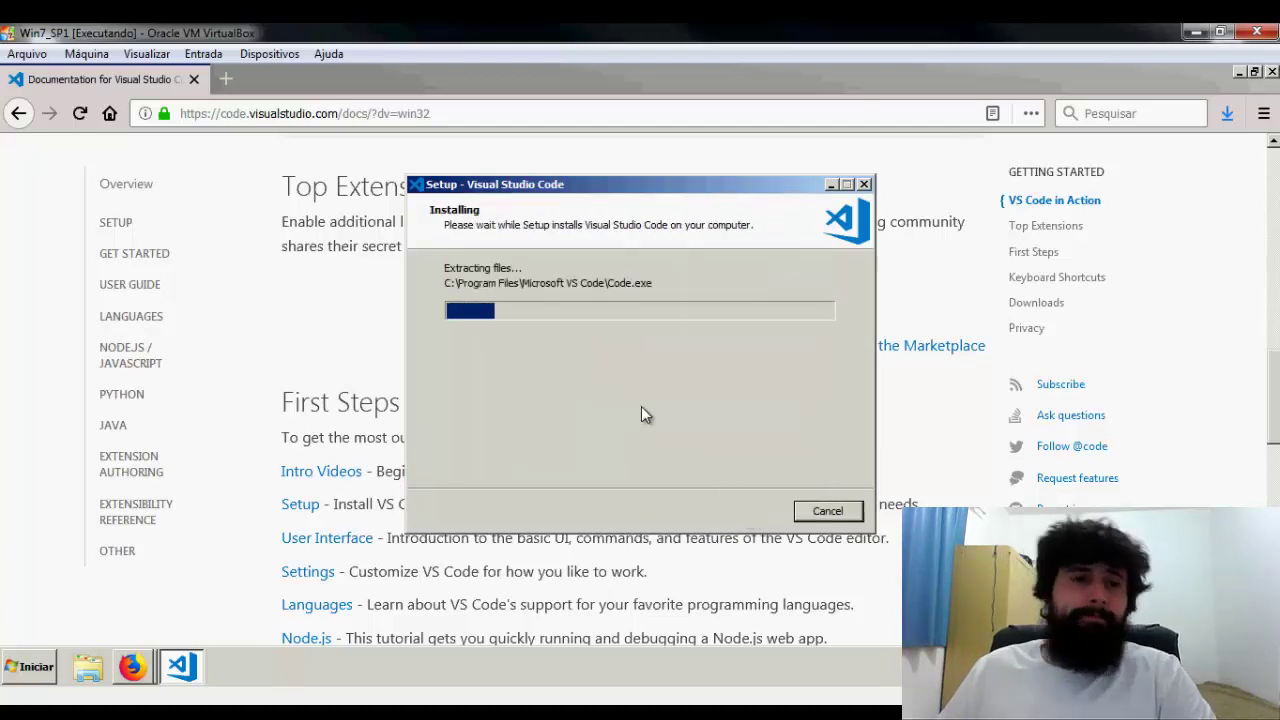
- Finish the setup wizard with Launch Visual Studio Code enabled and maximize the editor window
left_click(653, 190)
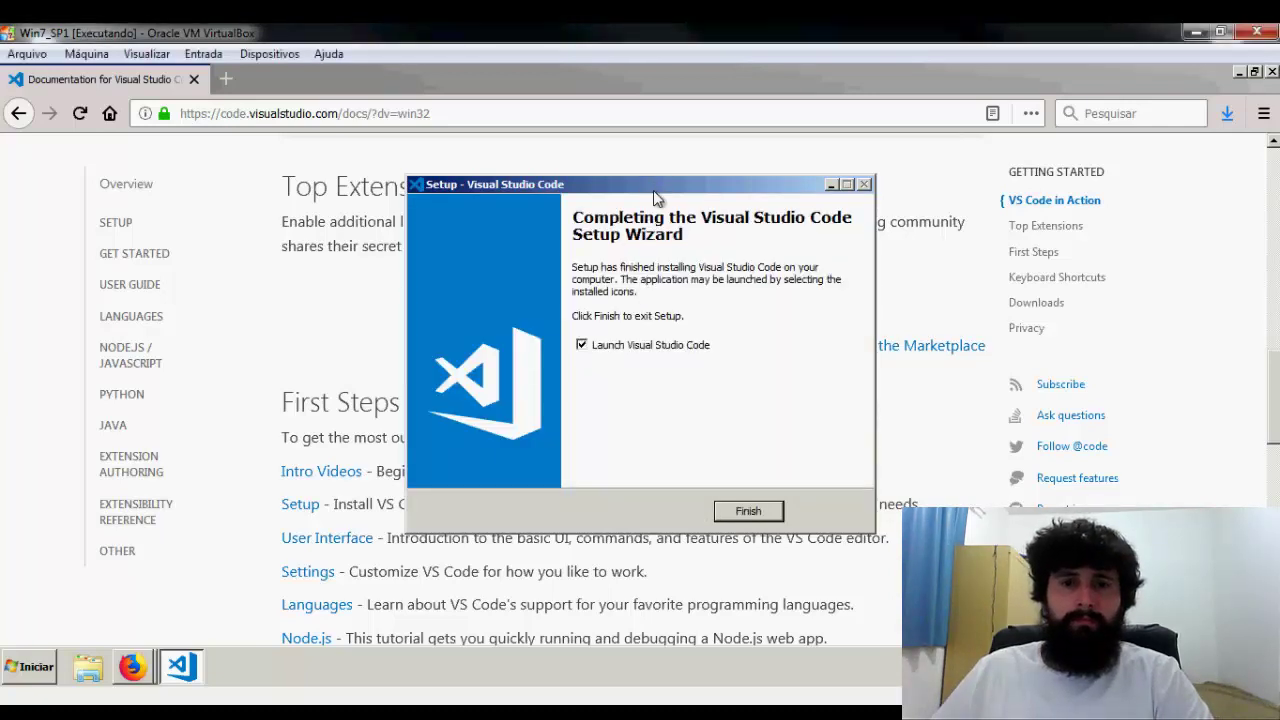
left_click(746, 510)
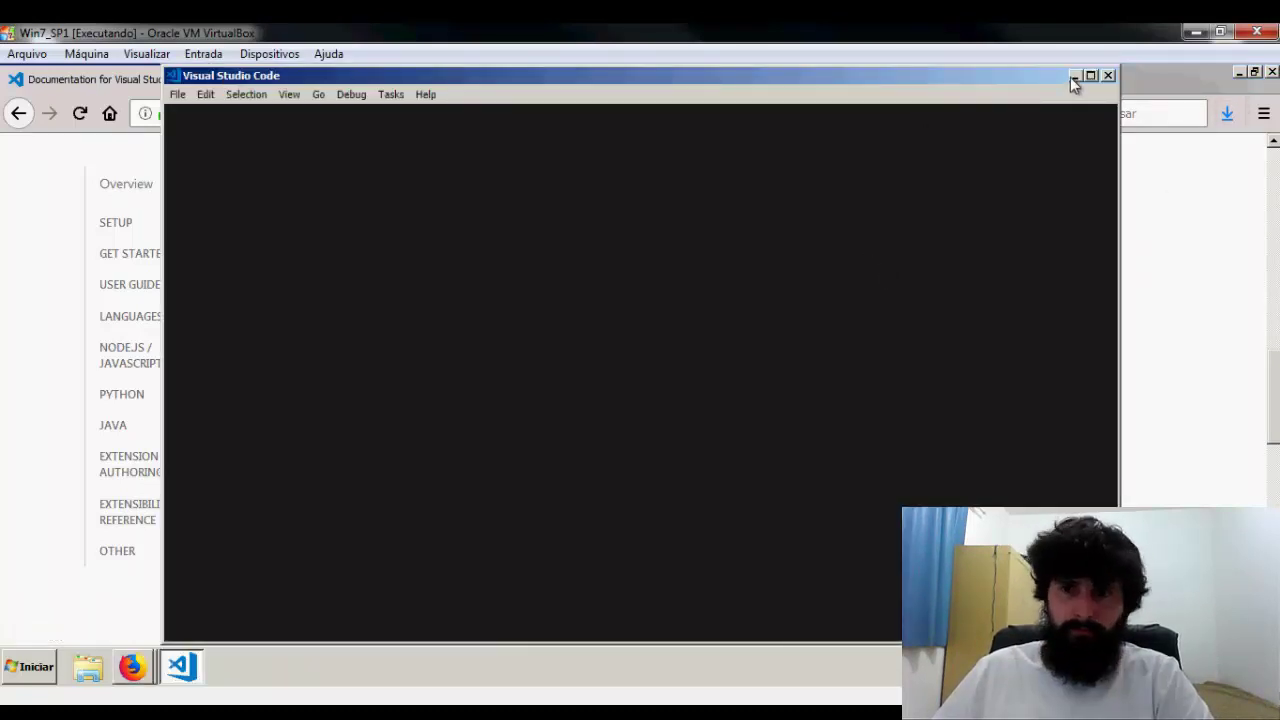
left_click(1092, 77)
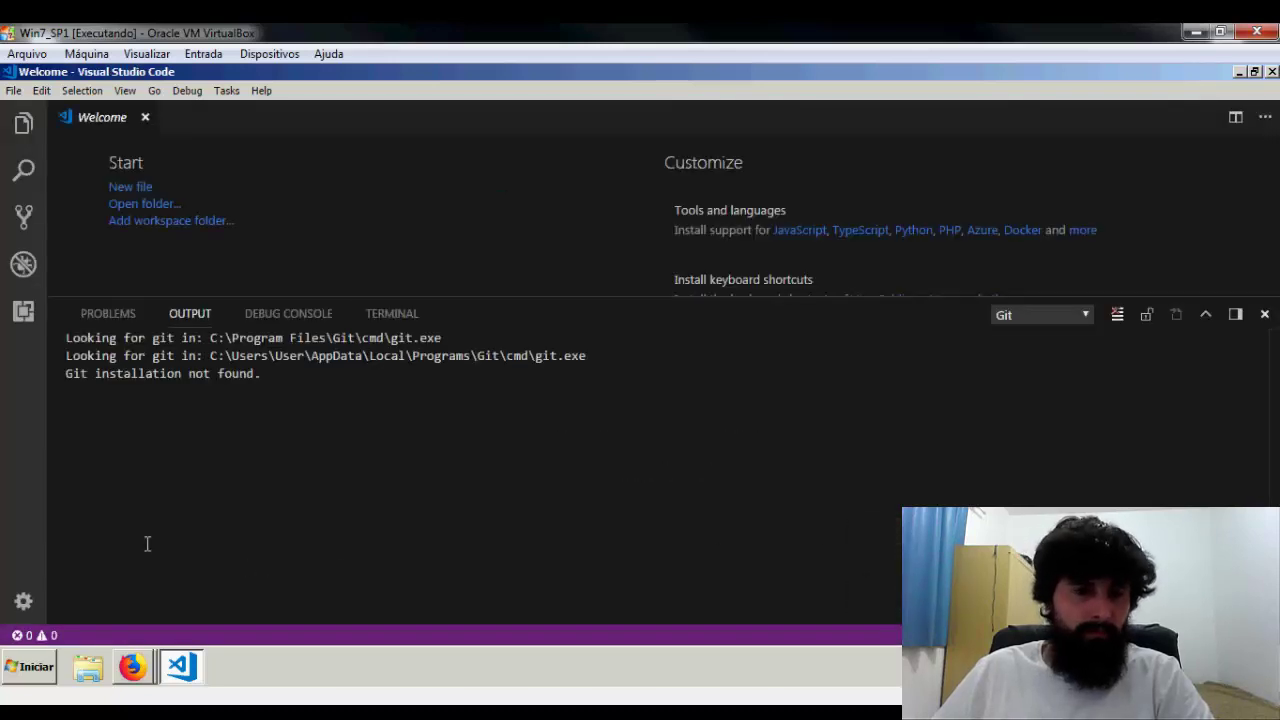
- Show the integrated cmd terminal instead of the Git output and reduce the height of its panel
left_click(1085, 315)
left_click(881, 456)
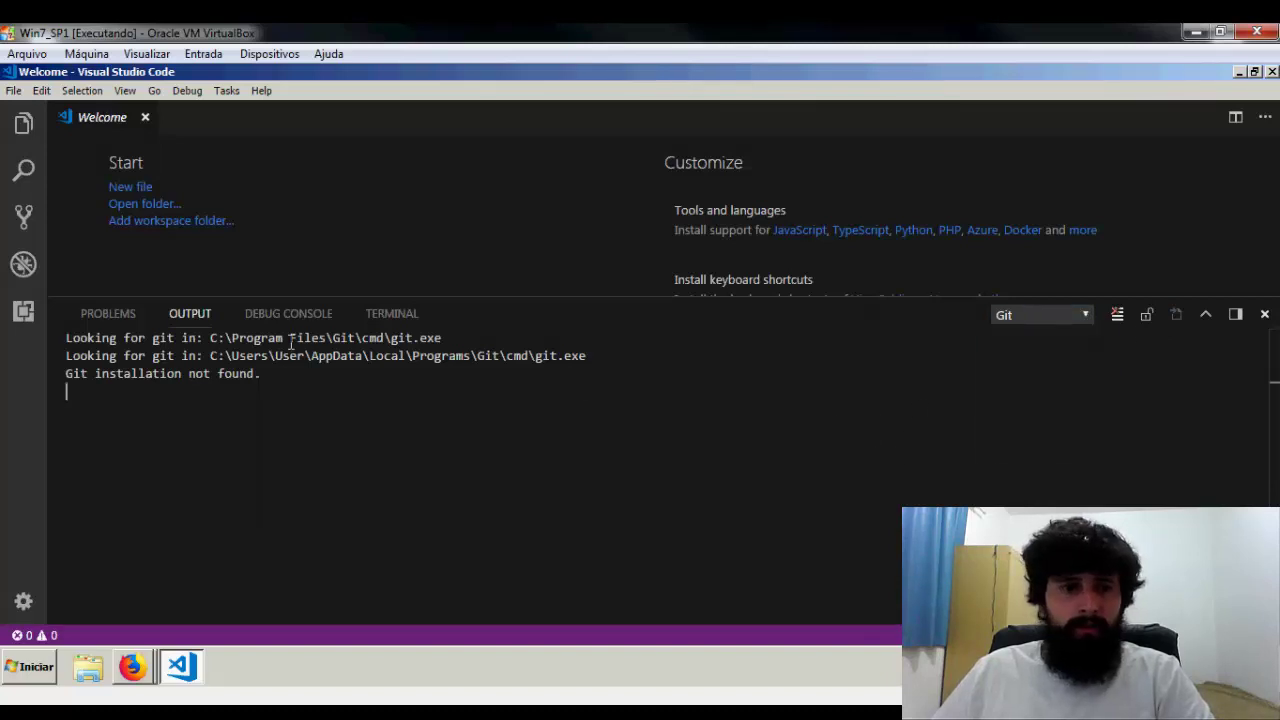
left_click(392, 316)
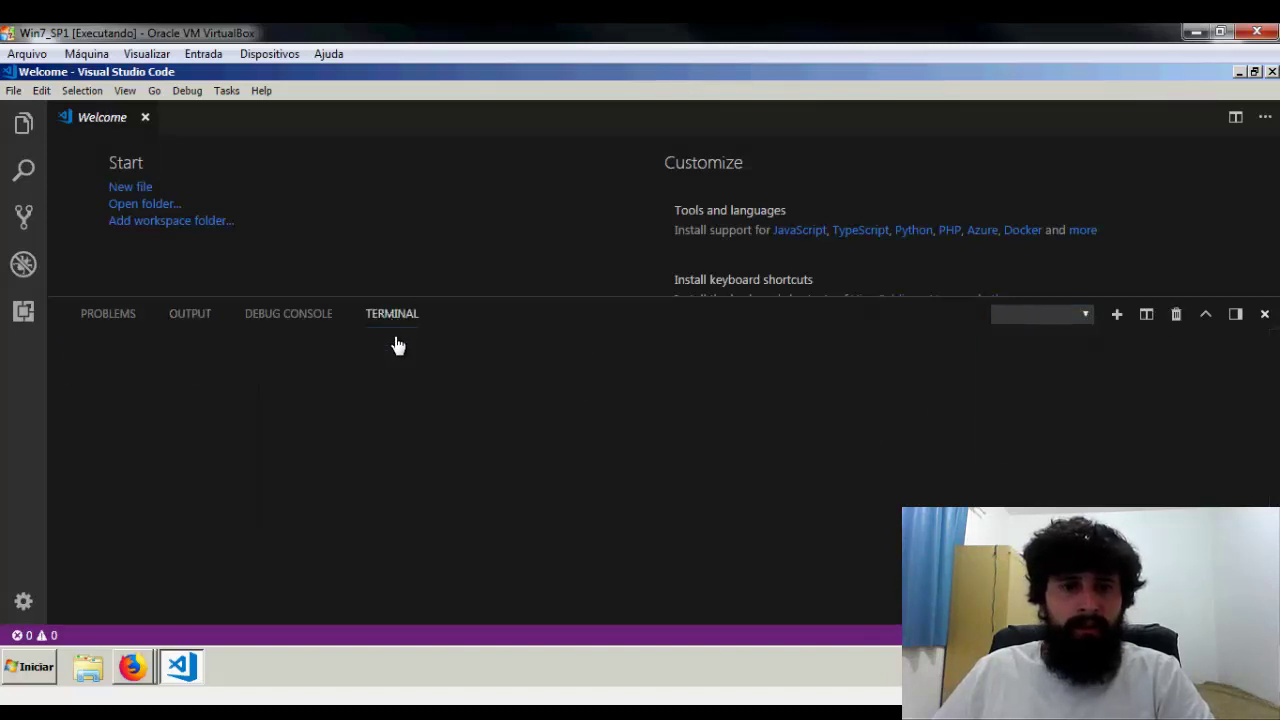
left_click(1087, 316)
left_click(1087, 331)
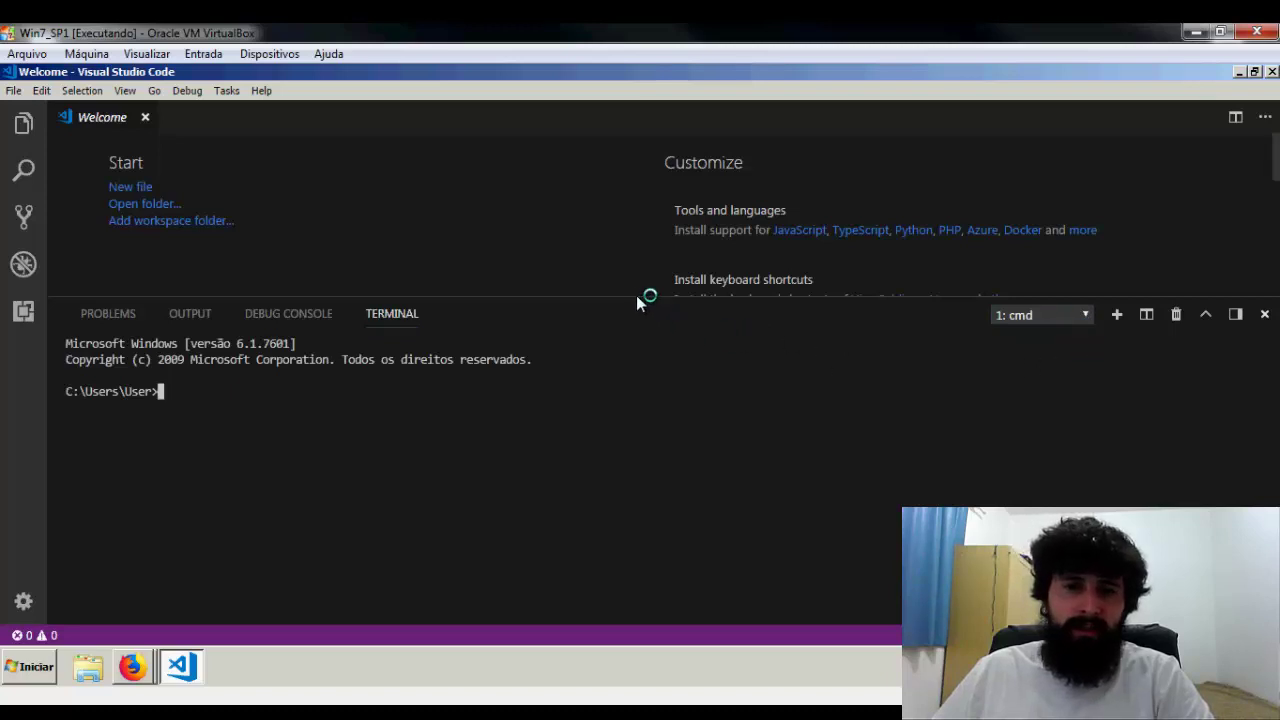
left_click_drag(634, 297, 622, 411)
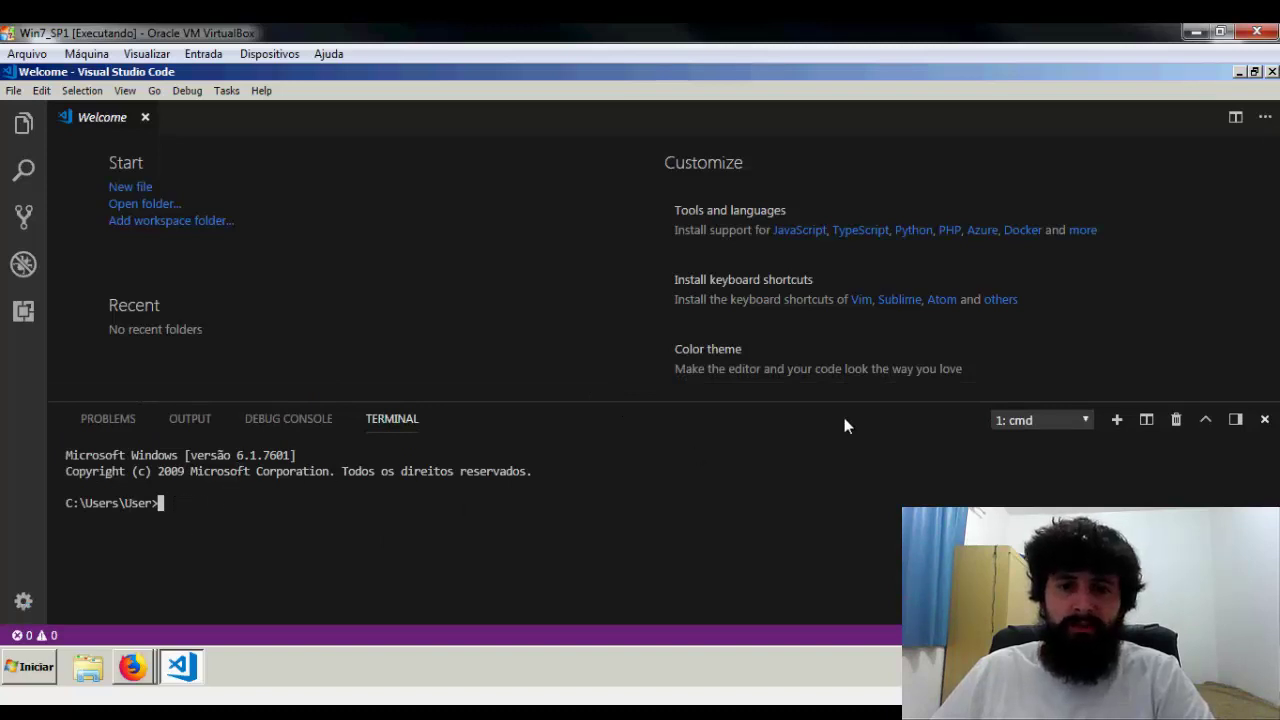
- Check the available terminals, then view the Debug Console, Output and Problems panels
left_click(1086, 420)
left_click(794, 488)
left_click(288, 425)
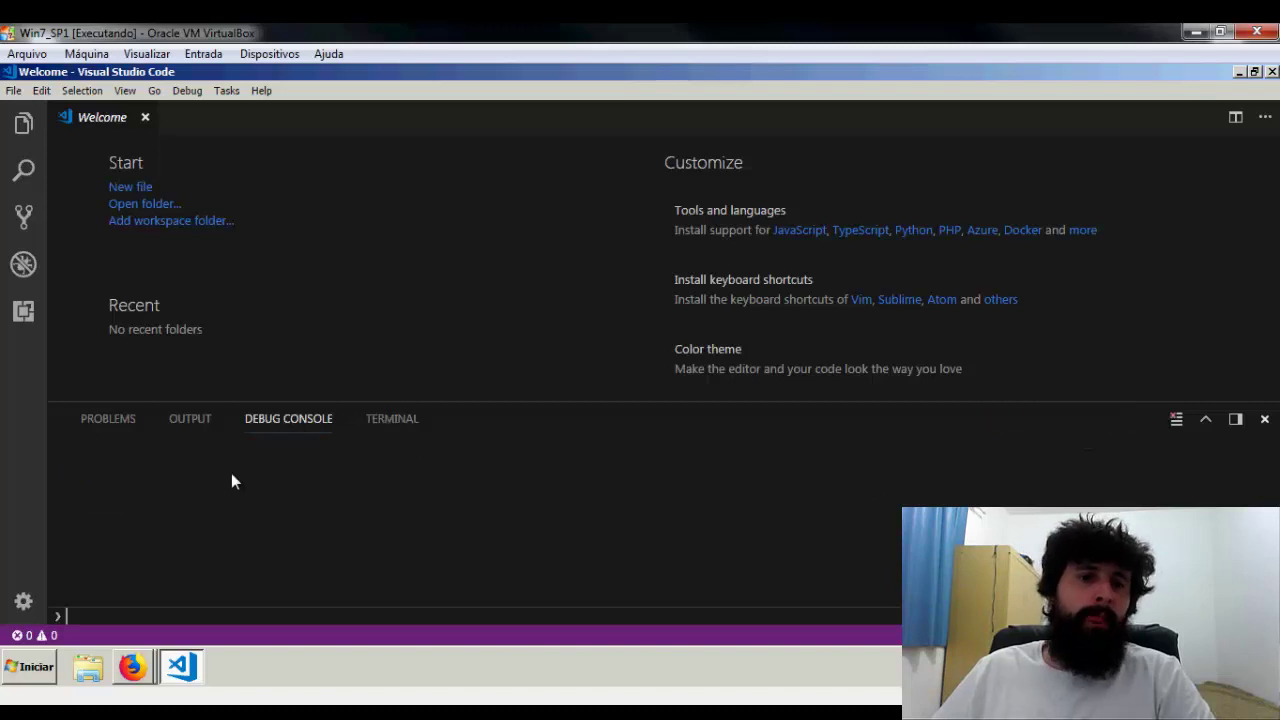
left_click(187, 425)
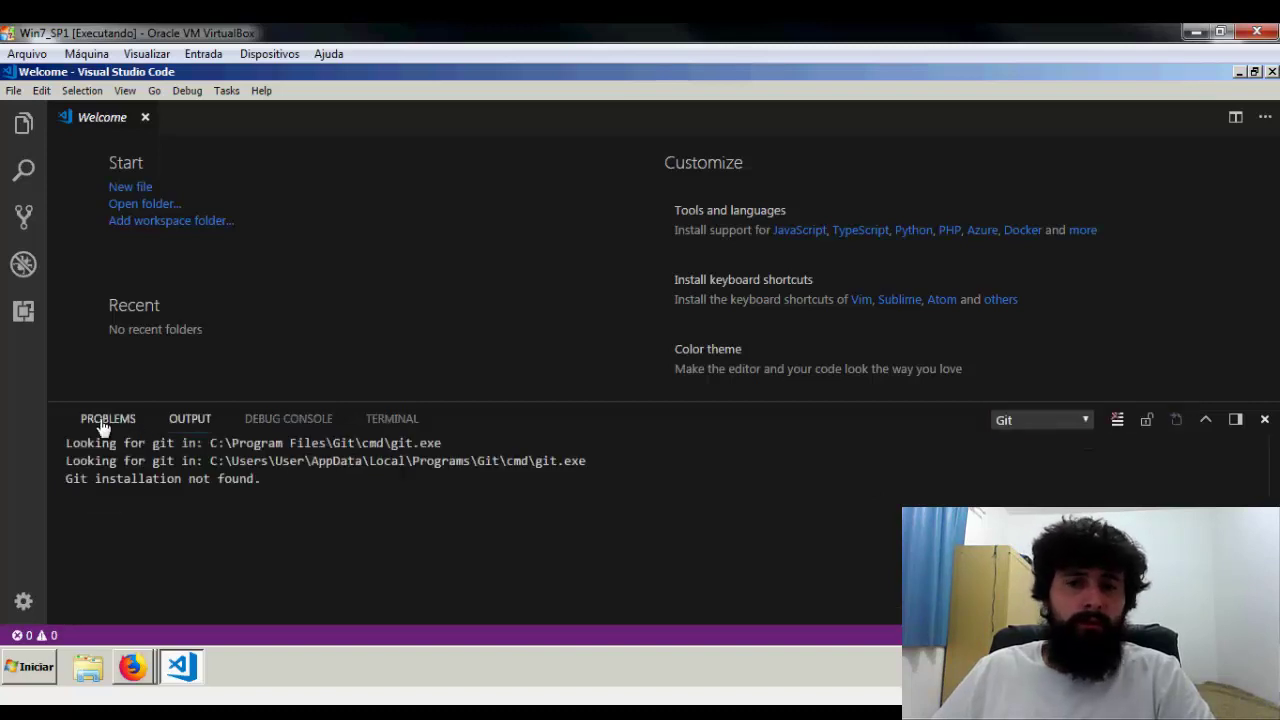
left_click(106, 420)
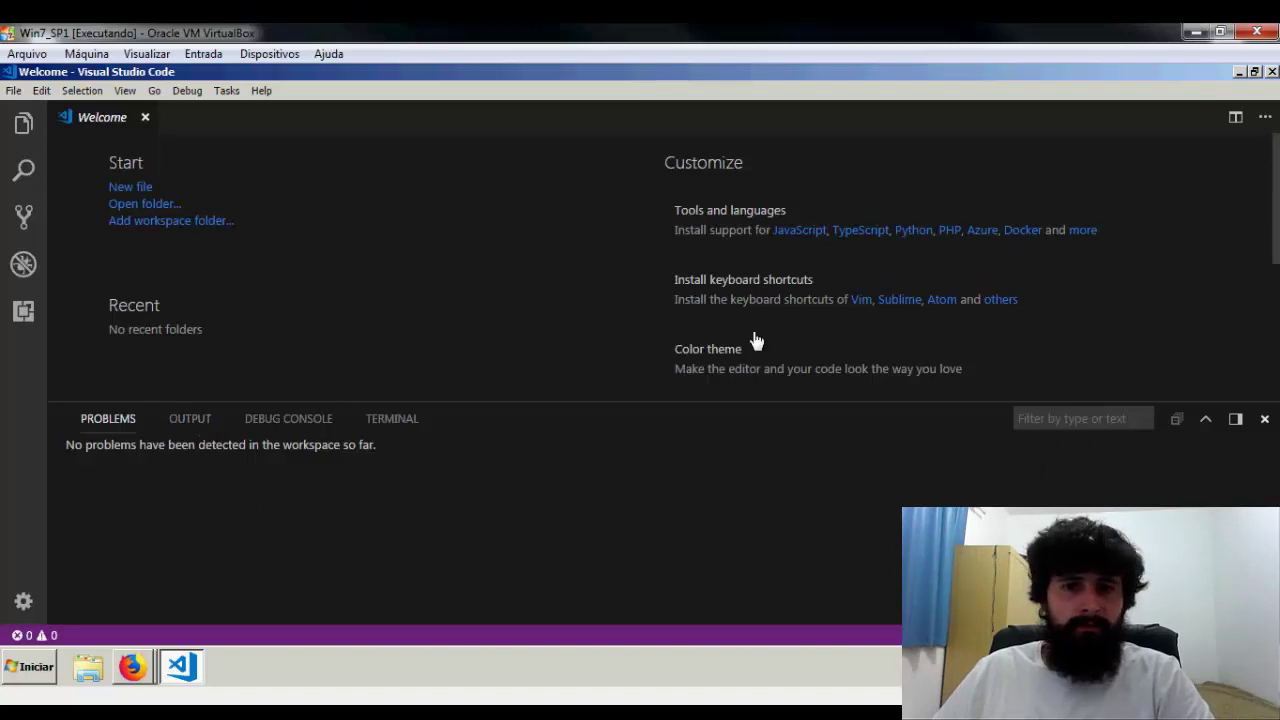
- Close the Problems panel and the Welcome page, and minimize Visual Studio Code
left_click(1264, 419)
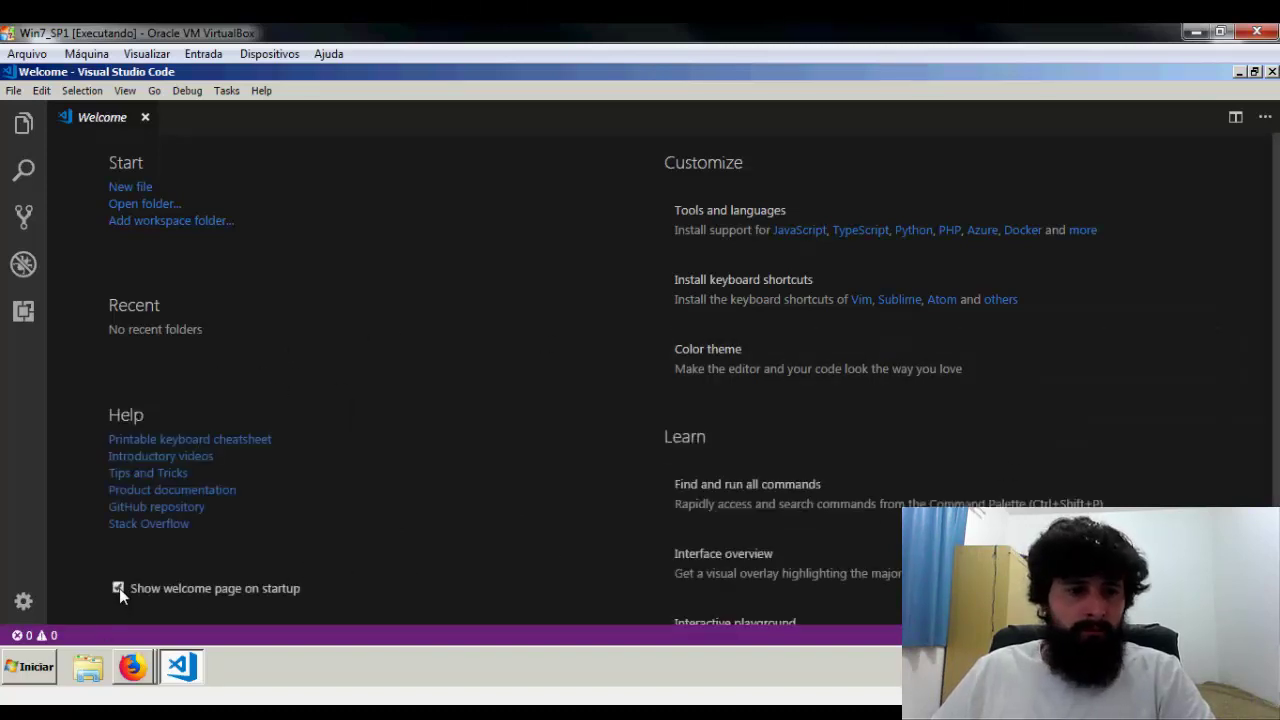
left_click(145, 117)
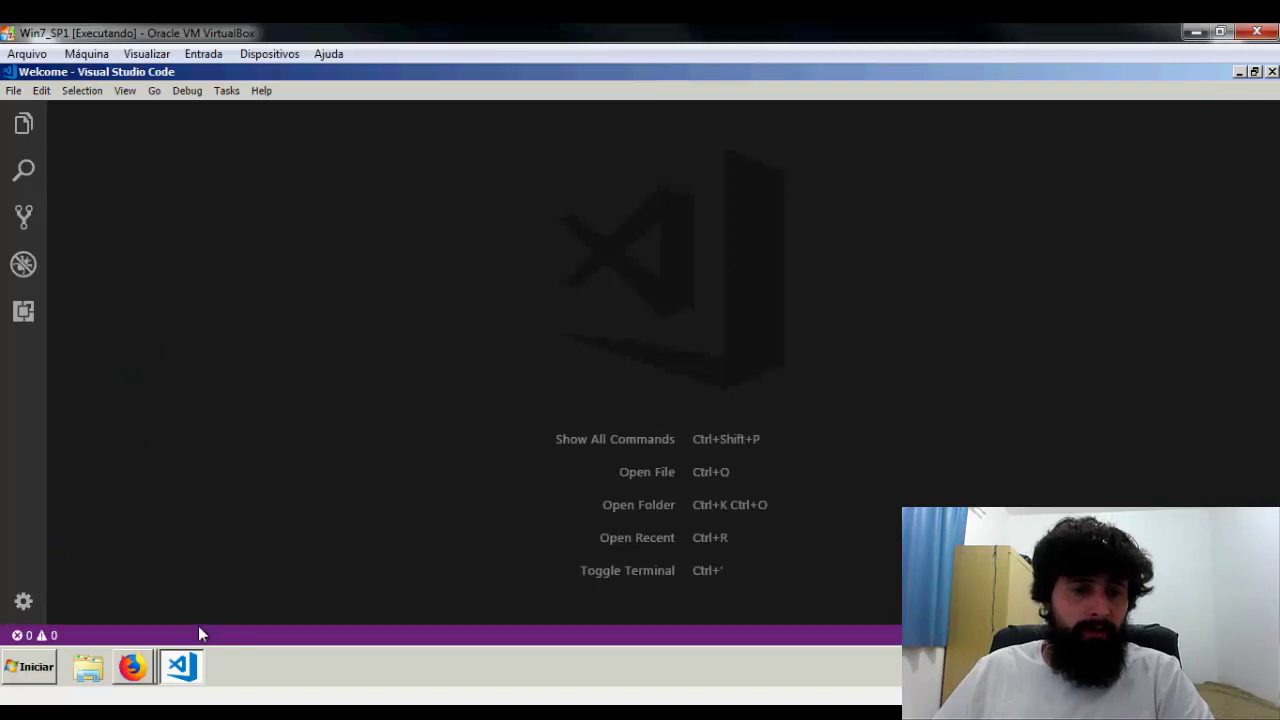
left_click(183, 666)
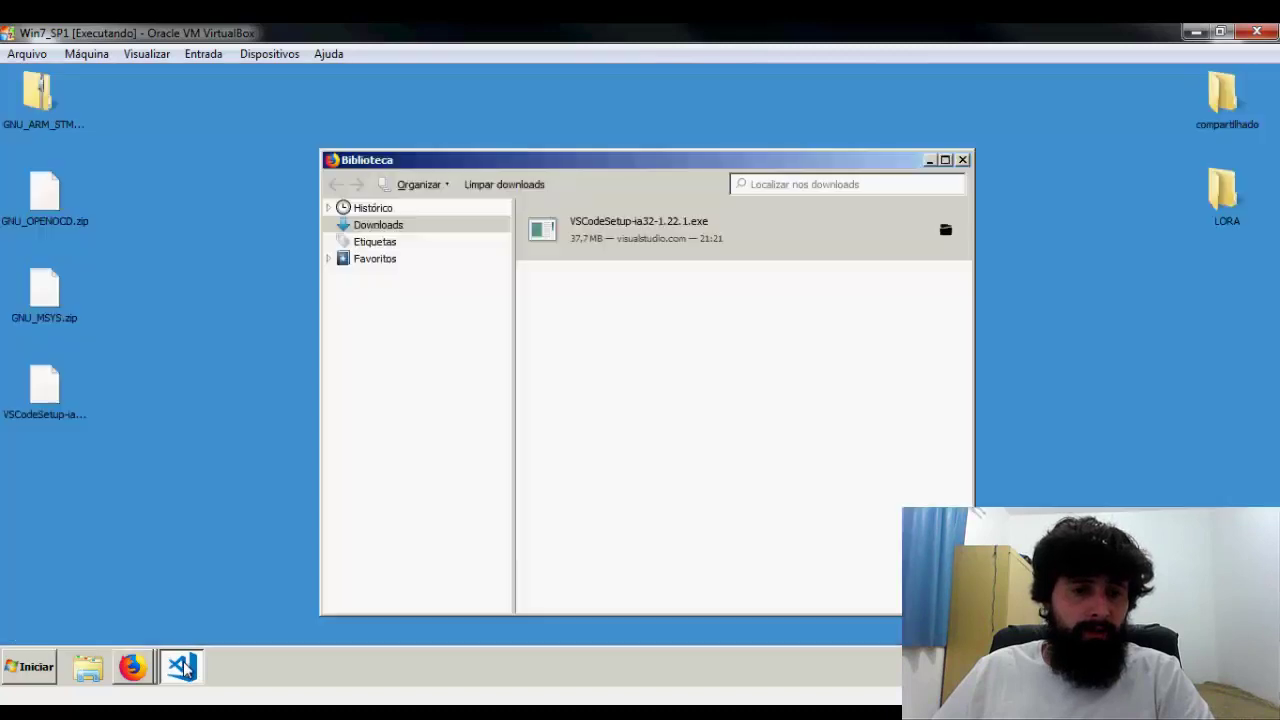
- Clear the download history in the Biblioteca window and close it
left_click(505, 188)
left_click(962, 160)
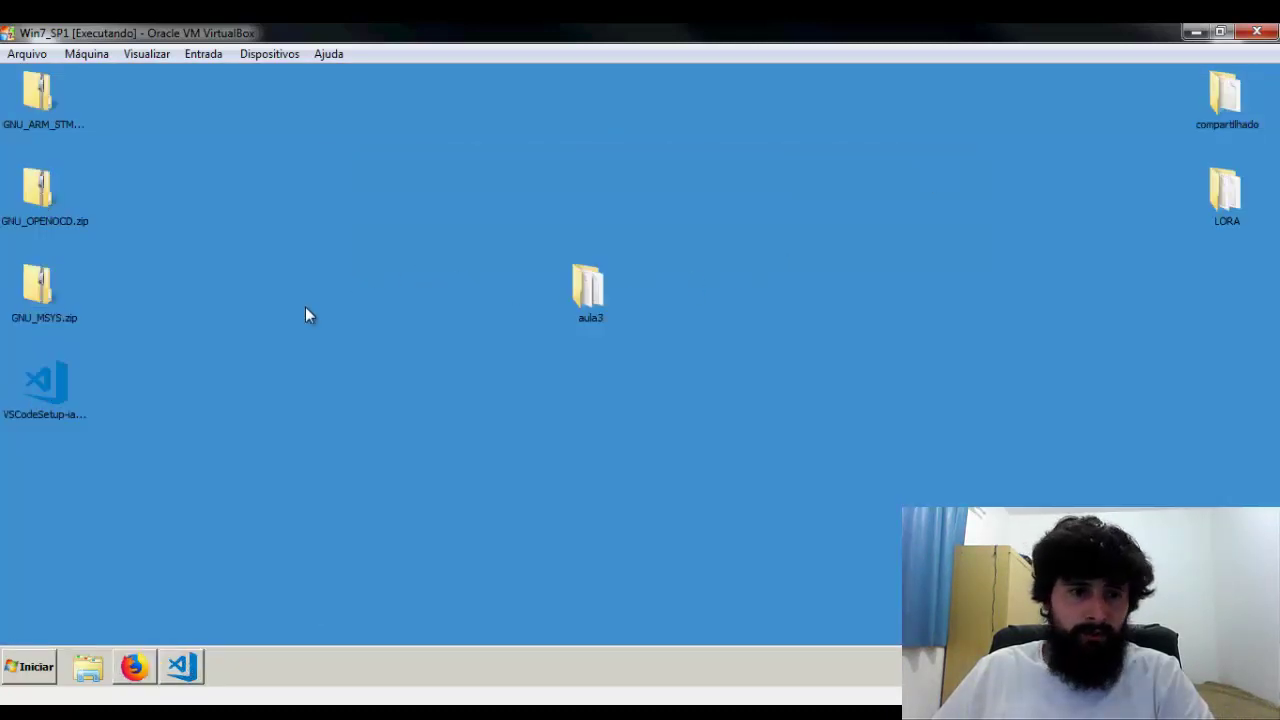
- Move the VSCodeSetup installer on the desktop away from the three GNU zip archives
left_click_drag(45, 385, 407, 166)
left_click(287, 400)
left_click(126, 323)
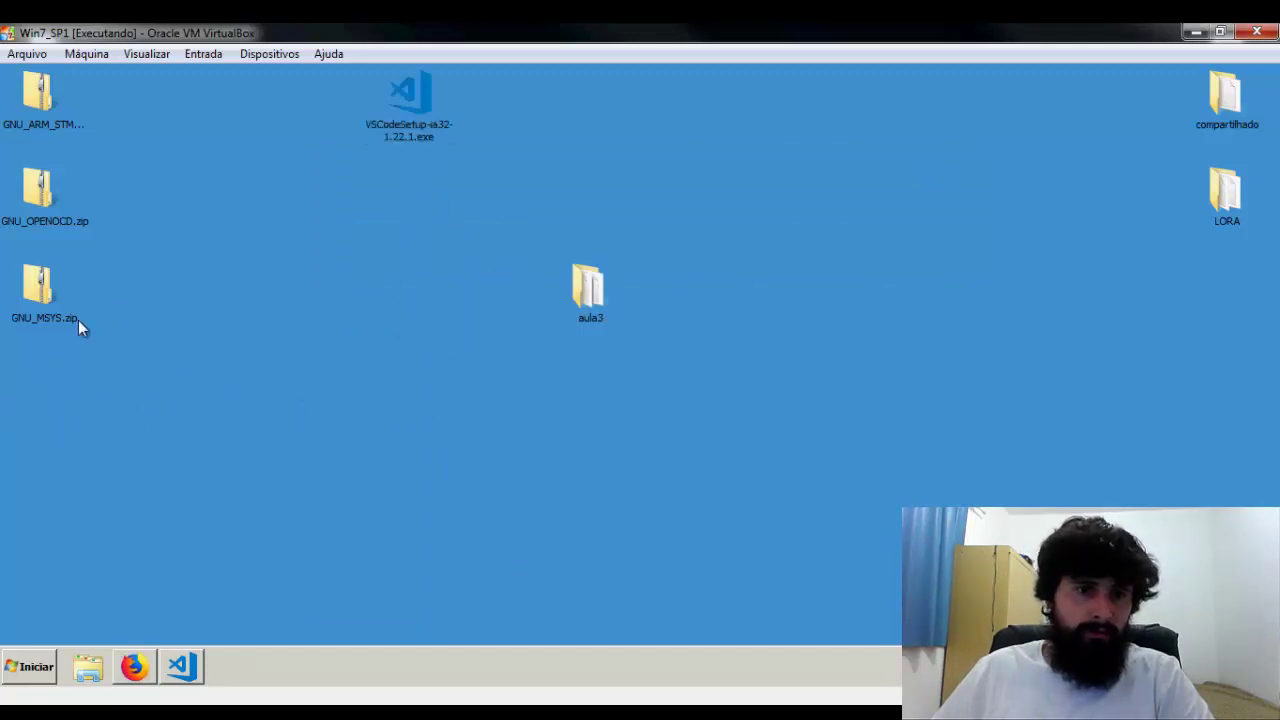
- Select the GNU_ARM_STM32, GNU_OPENOCD and GNU_MSYS zip archives on the desktop and cut them
left_click_drag(160, 345, 45, 112)
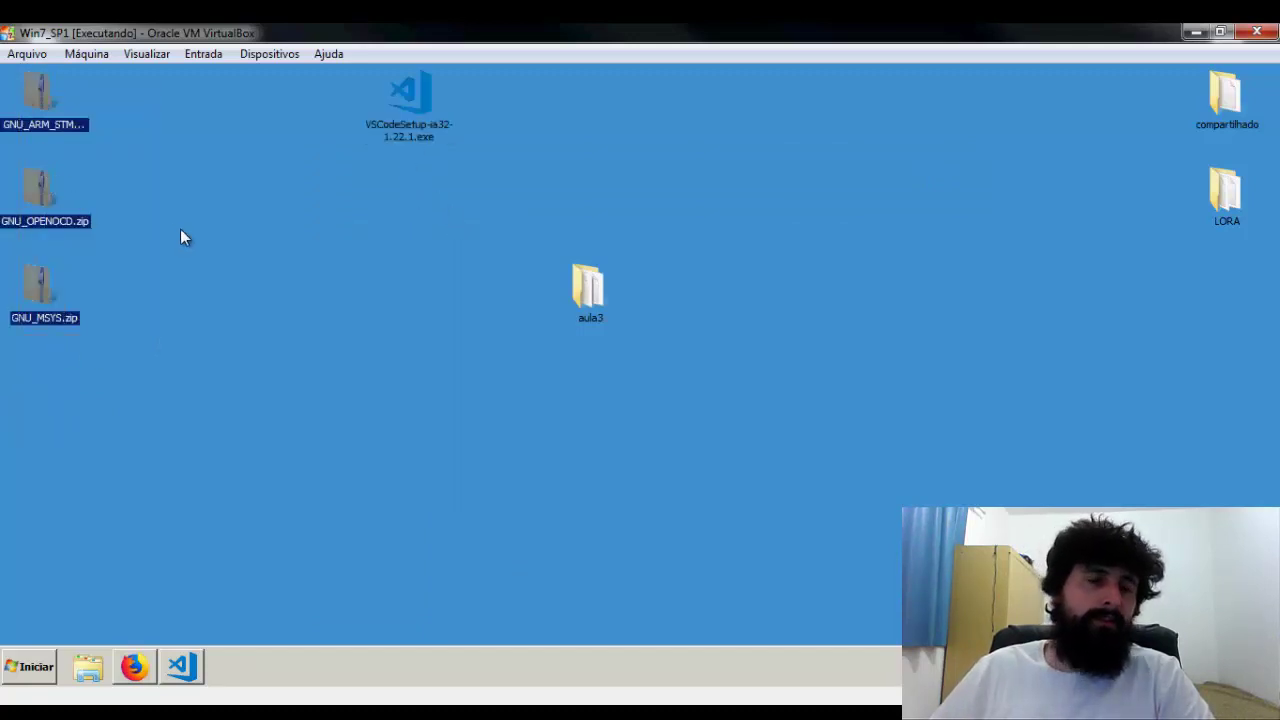
left_click(195, 252)
left_click_drag(165, 363, 4, 90)
left_click(44, 308)
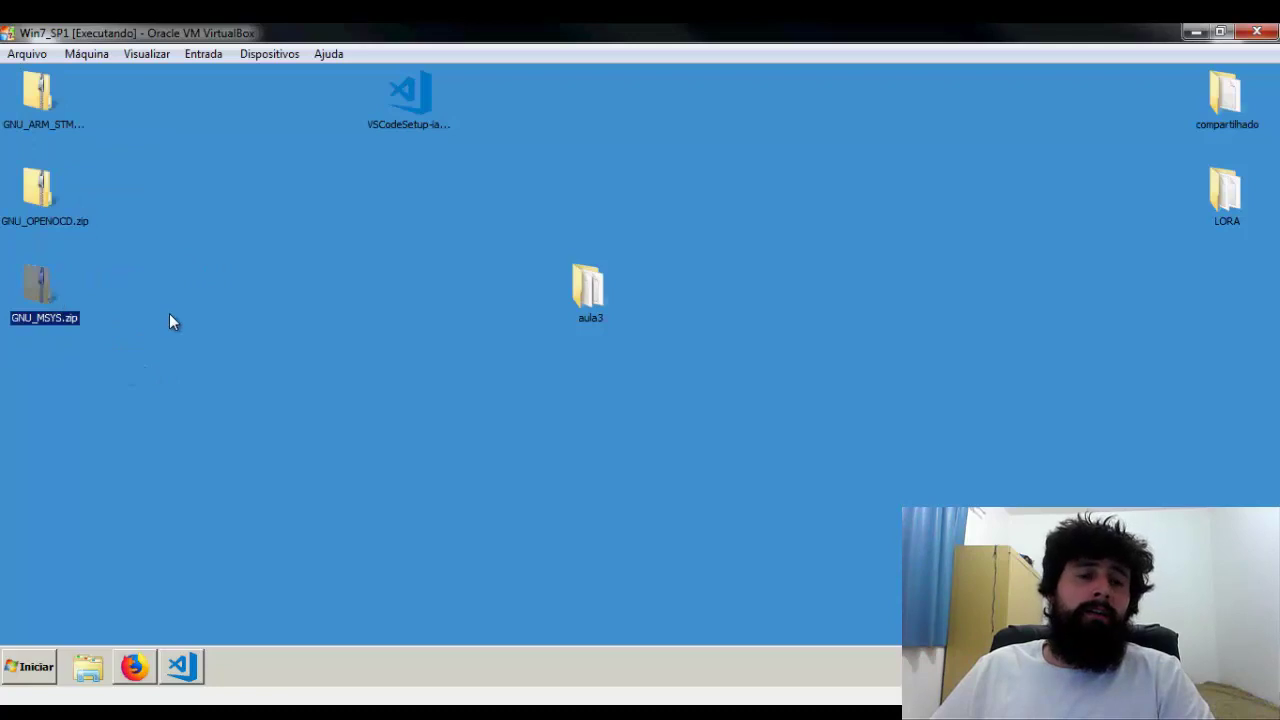
mouse_move(37, 316)
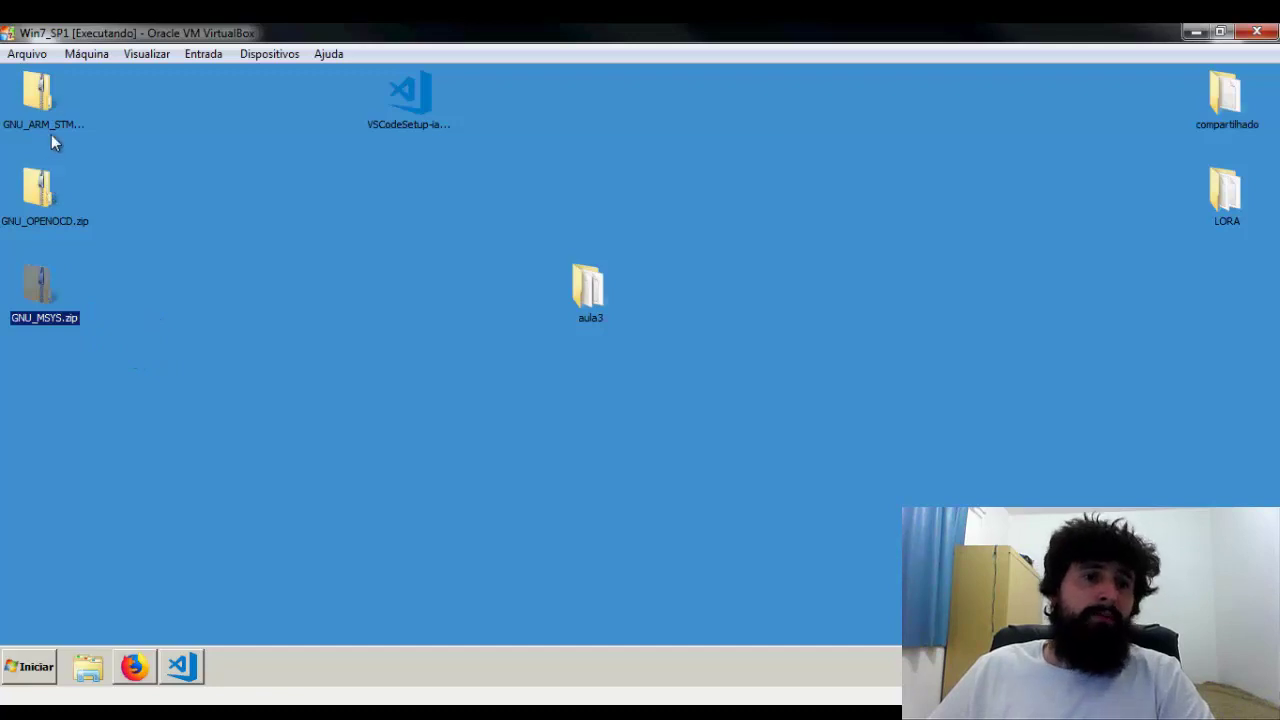
left_click_drag(165, 362, 18, 103)
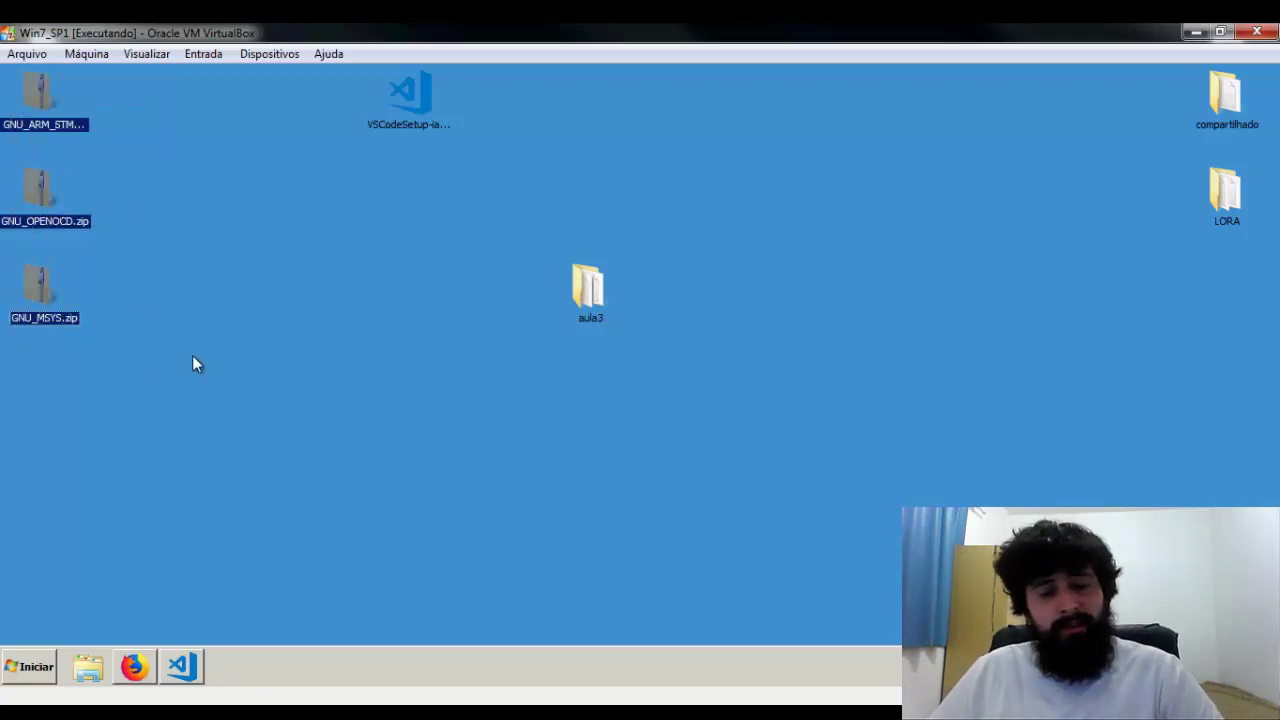
- Create a folder named ToolChains on drive C: and paste the three cut GNU archives into it
left_click(88, 666)
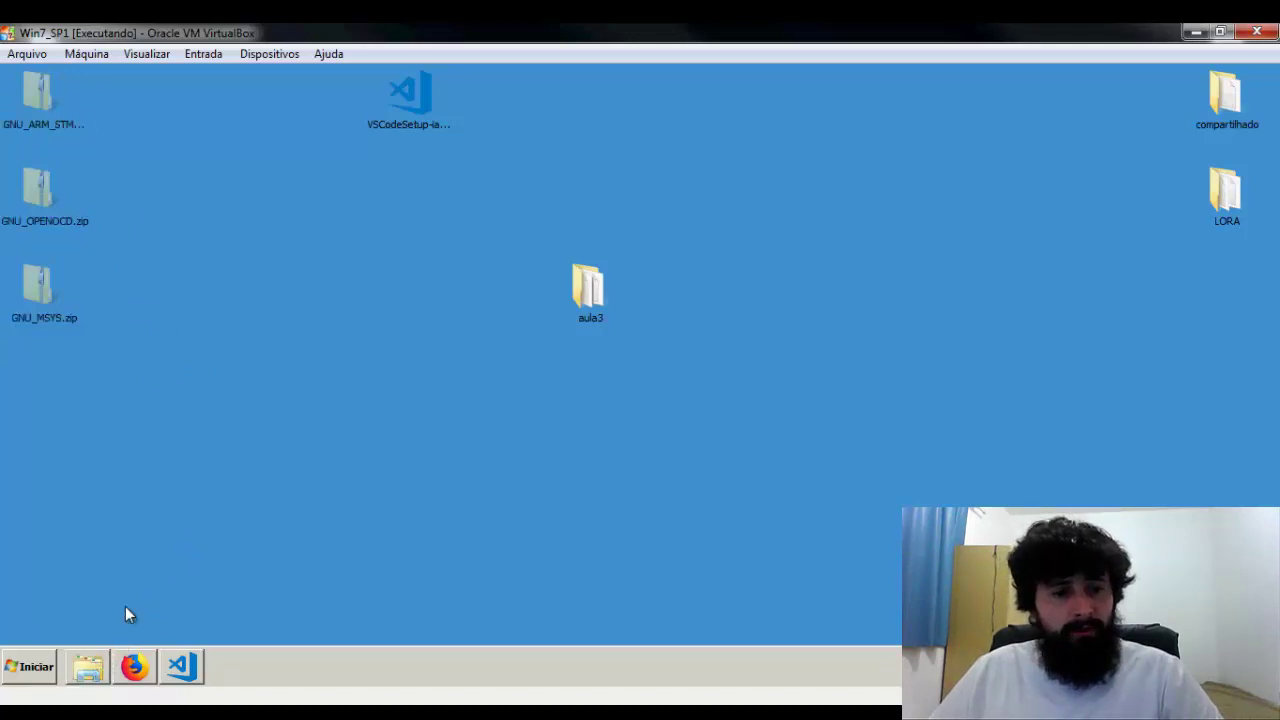
left_click(310, 369)
double_click(460, 205)
right_click(463, 321)
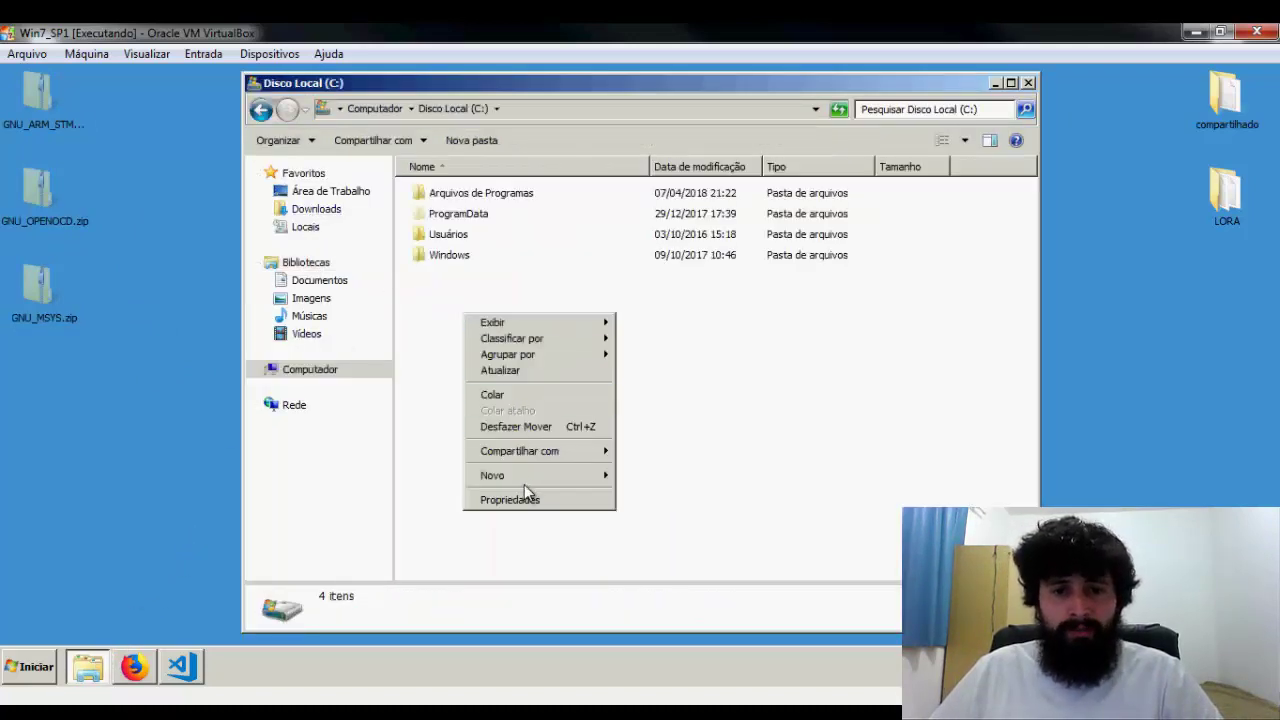
mouse_move(590, 476)
left_click(665, 477)
type("Tol")
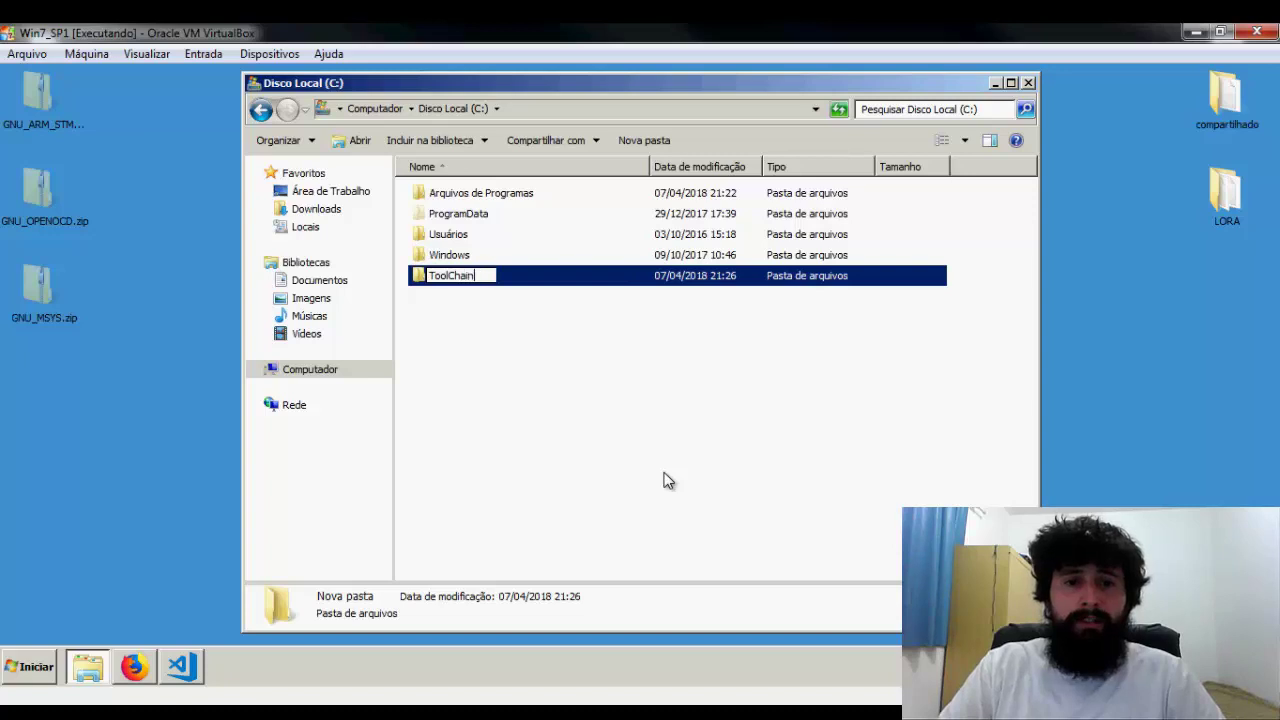
type("lChains")
key("Return")
key("Return")
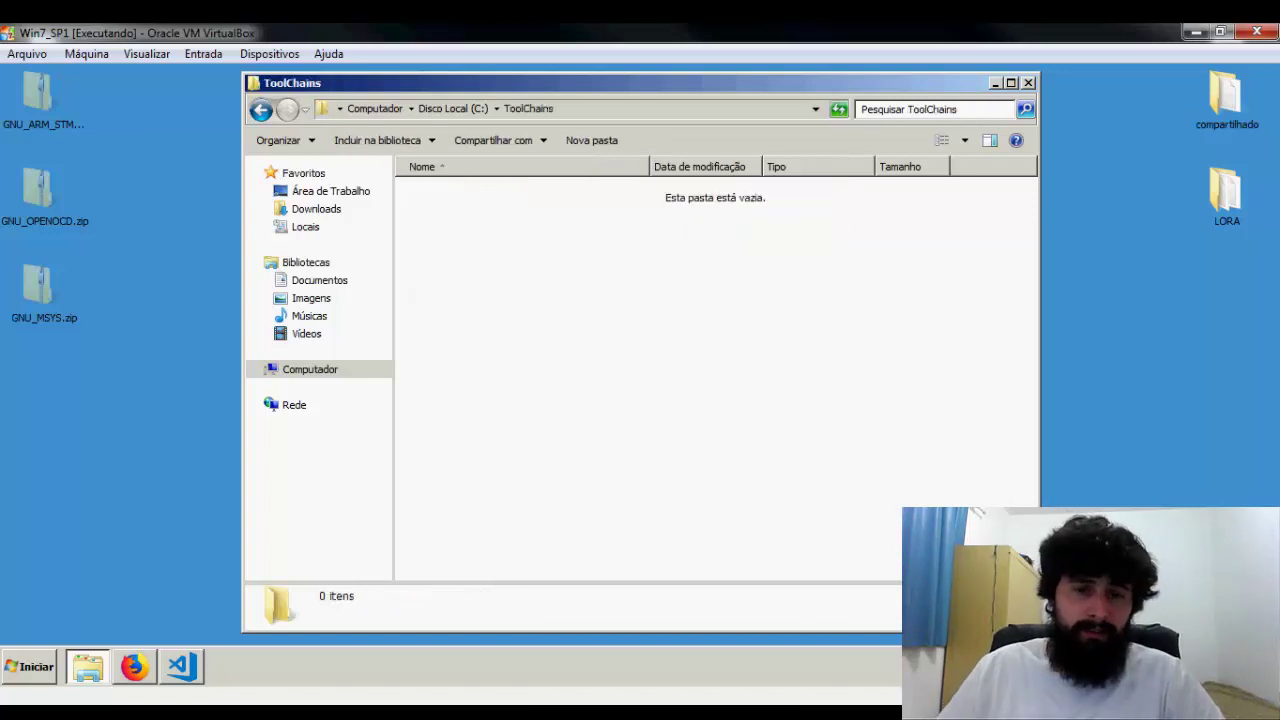
key("ctrl+v")
left_click(554, 280)
- Extract GNU_ARM_STM32.zip directly into the ToolChains folder with 7-Zip
right_click(460, 198)
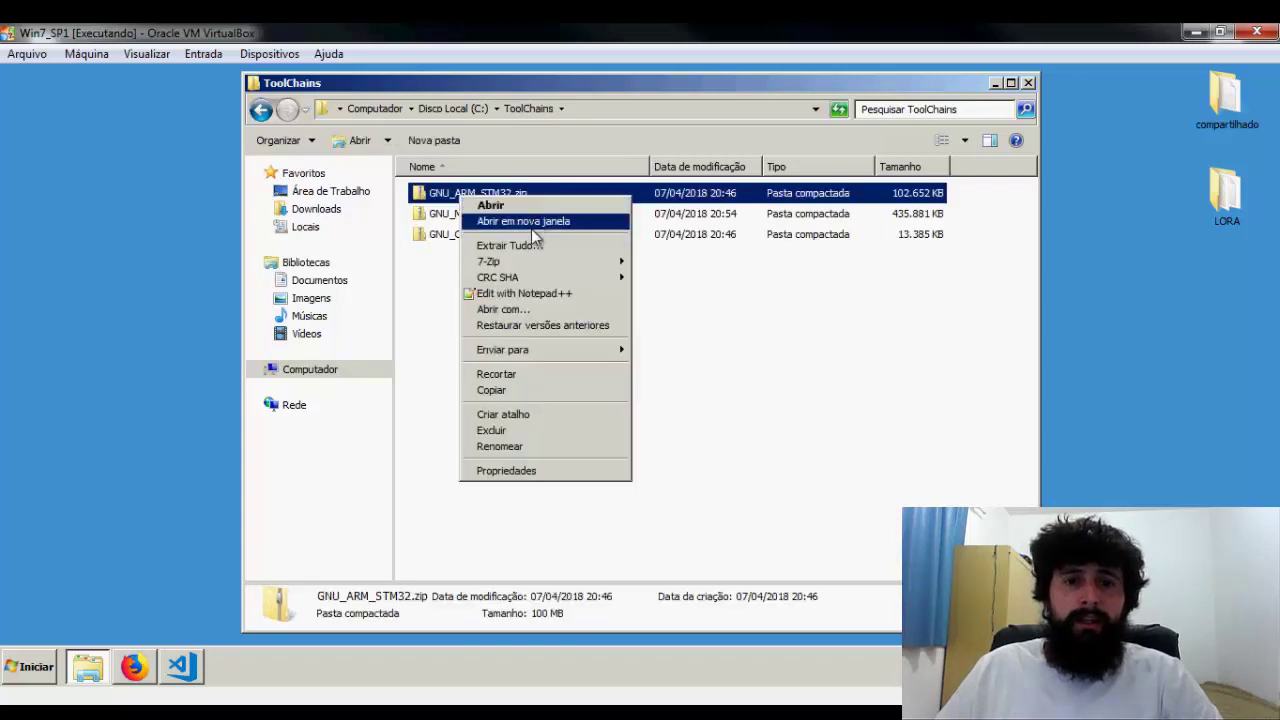
mouse_move(540, 262)
left_click(697, 310)
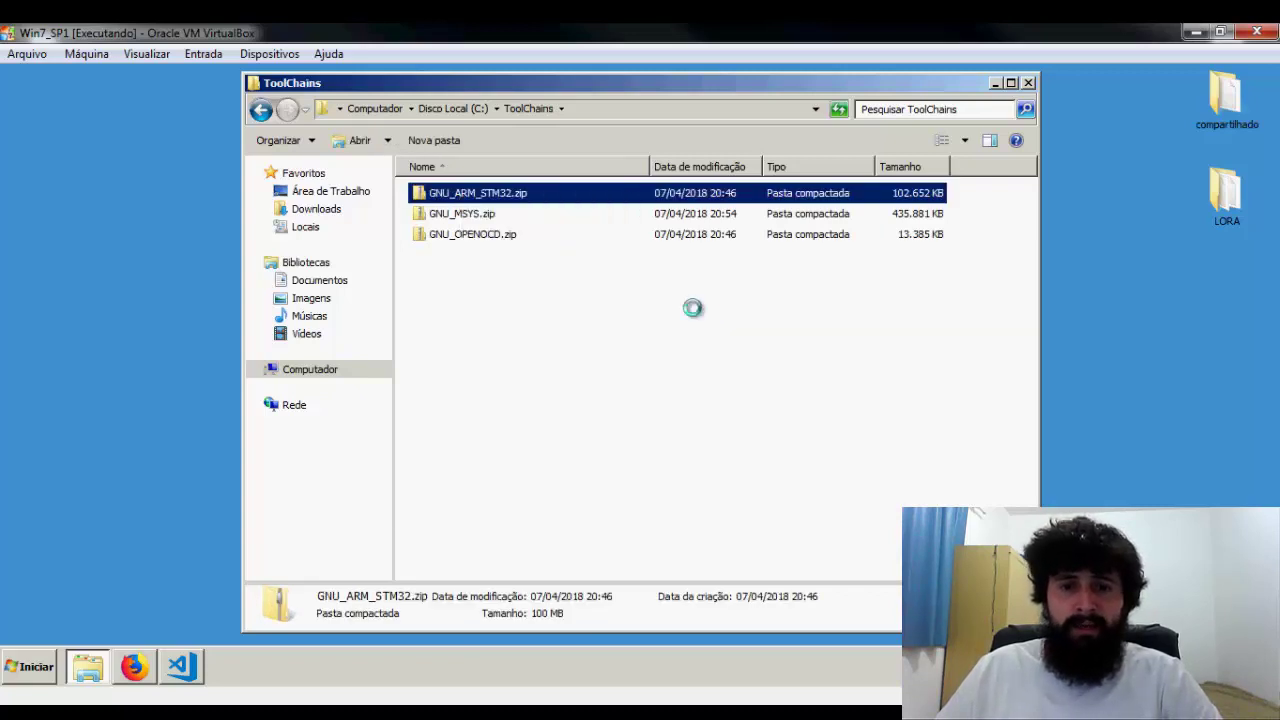
left_click_drag(657, 200, 633, 307)
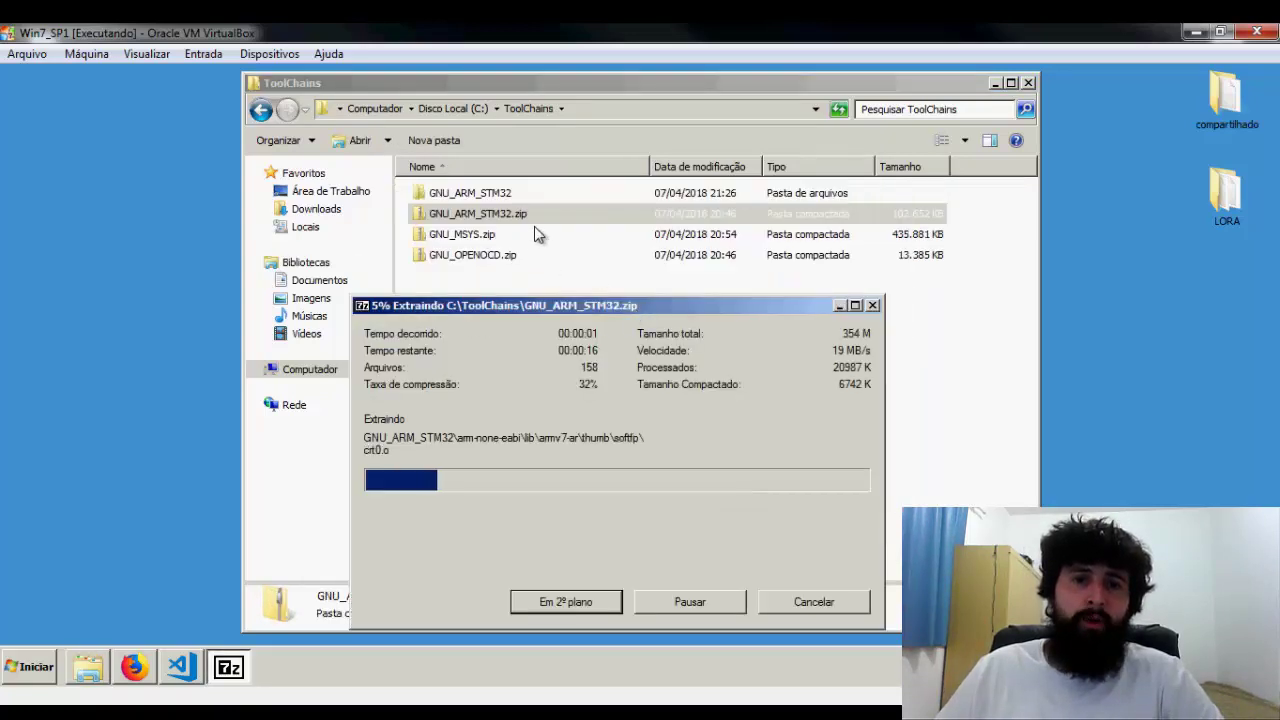
left_click(514, 214)
left_click(634, 371)
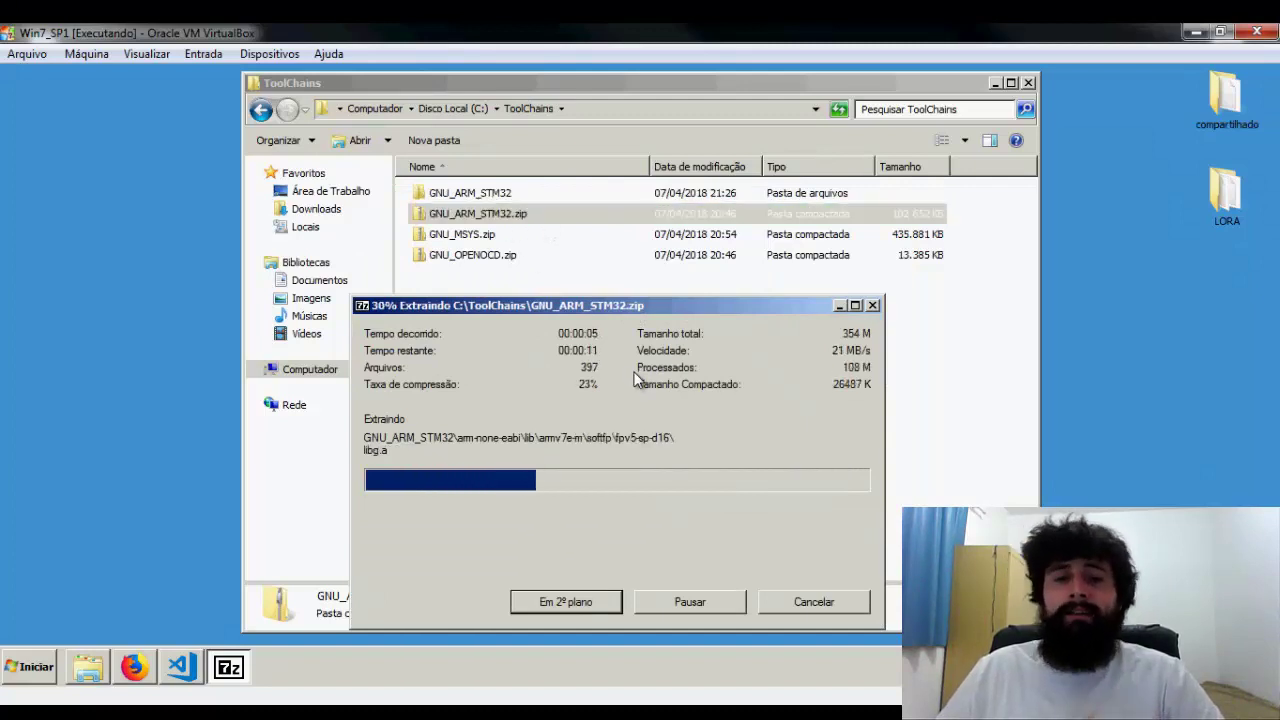
left_click(502, 218)
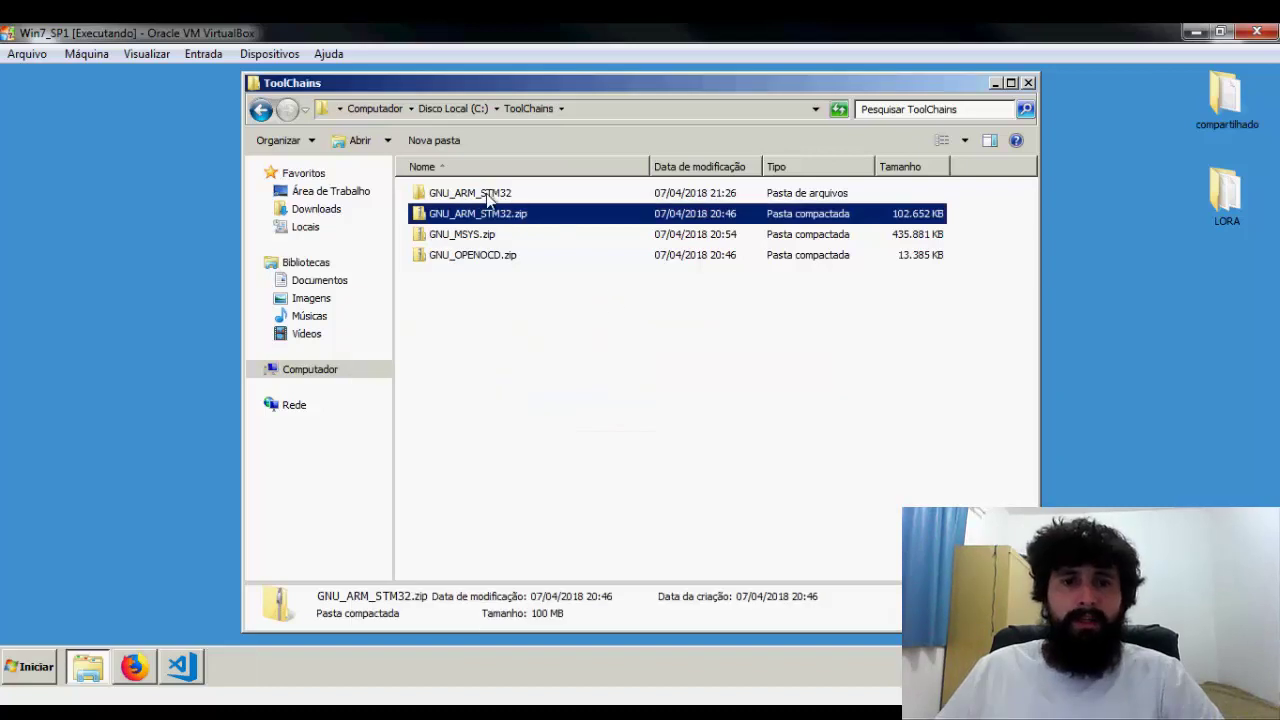
left_click(500, 195)
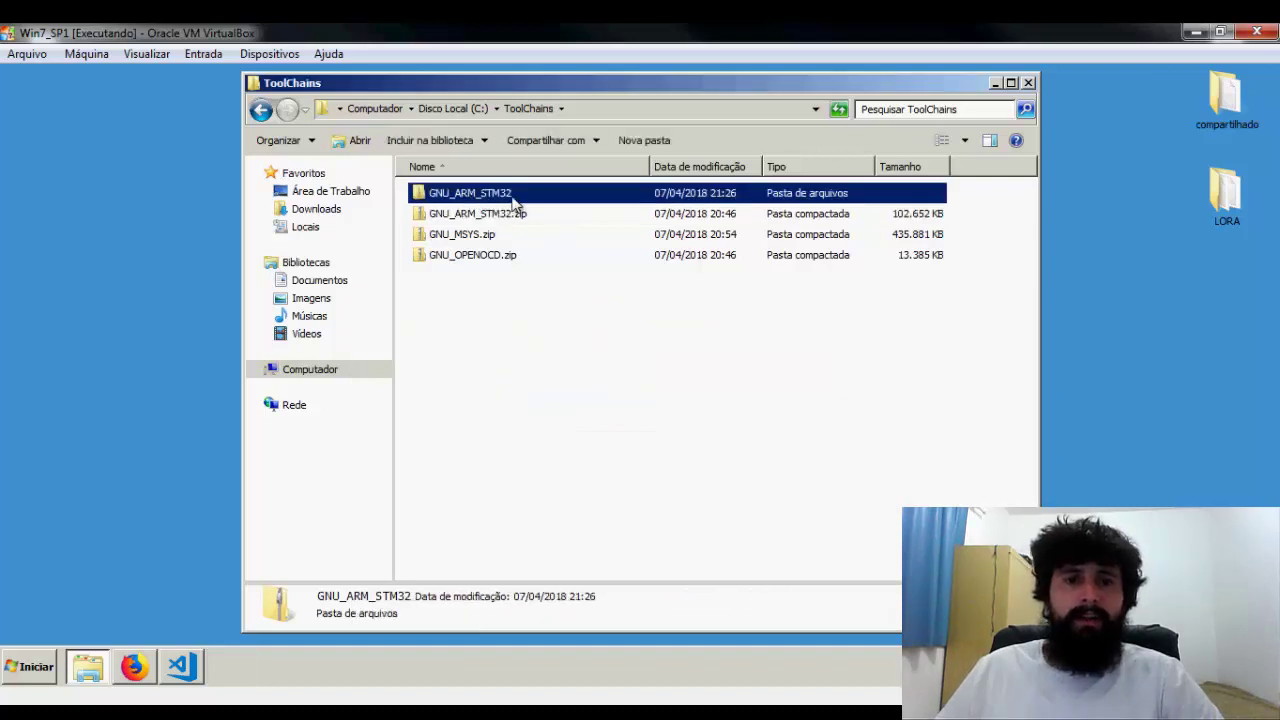
- Extract GNU_MSYS.zip and GNU_OPENOCD.zip directly into the ToolChains folder with 7-Zip
right_click(458, 240)
mouse_move(505, 304)
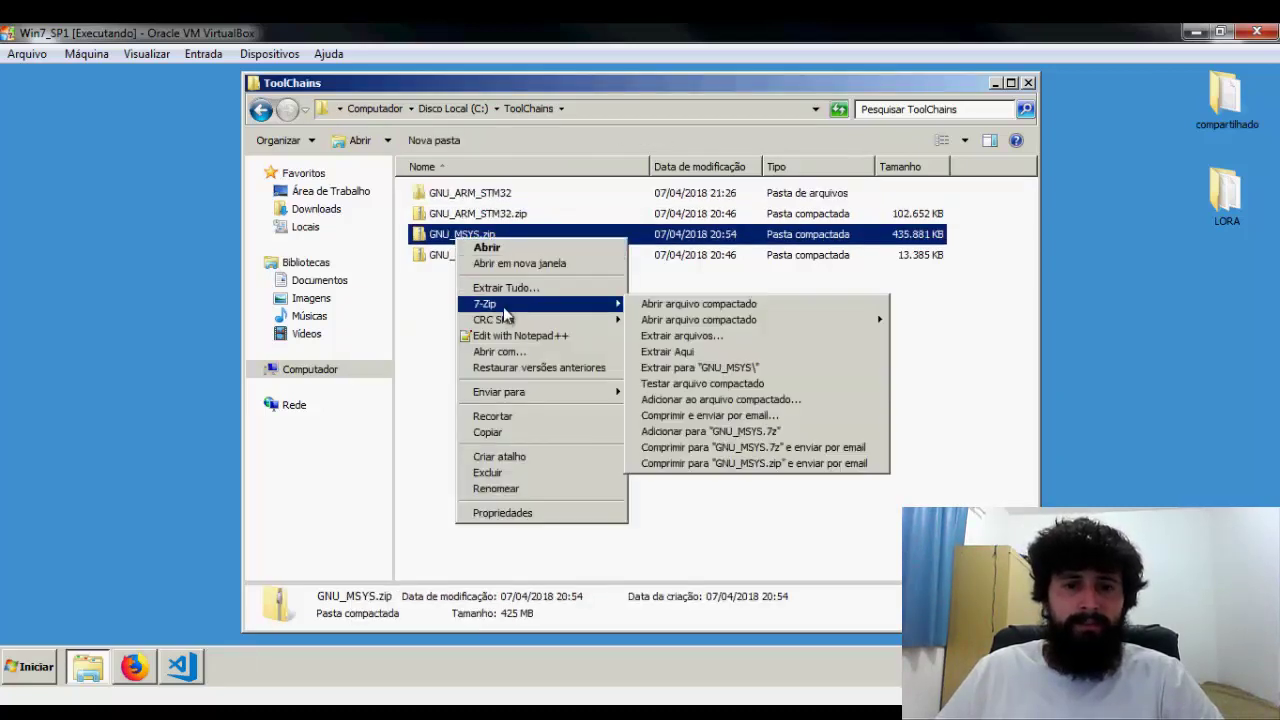
left_click(683, 352)
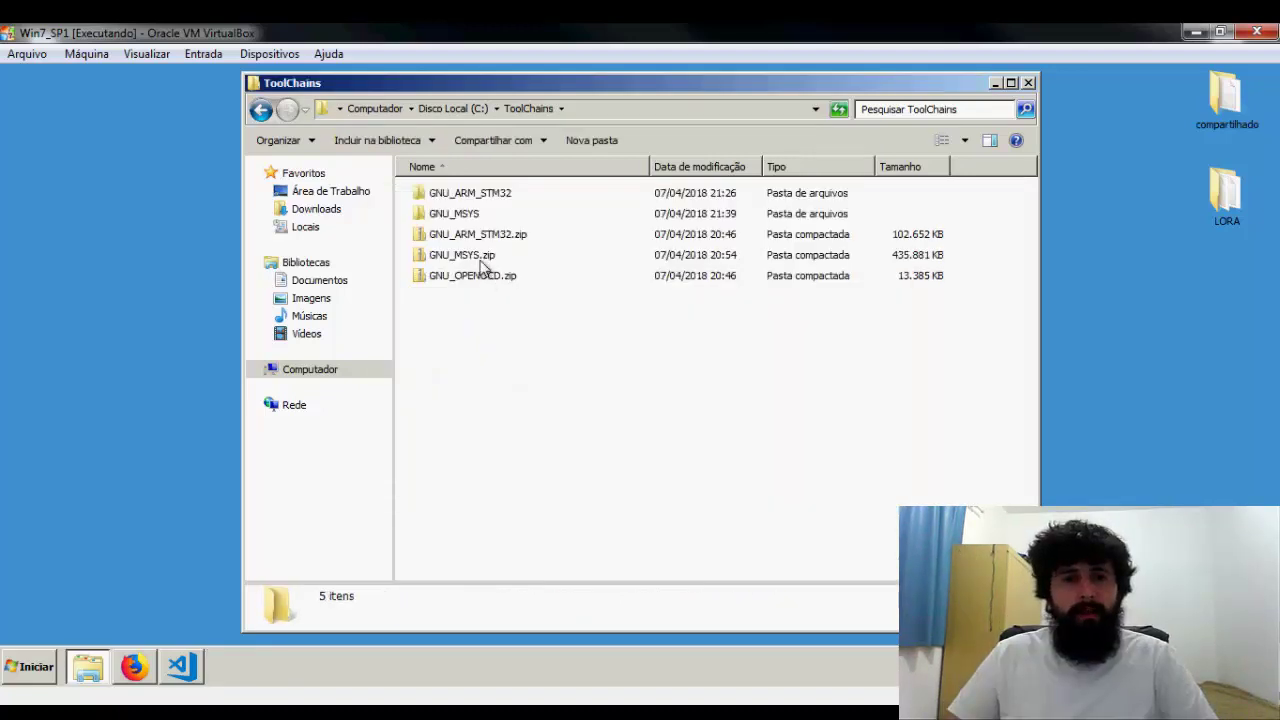
left_click(476, 278)
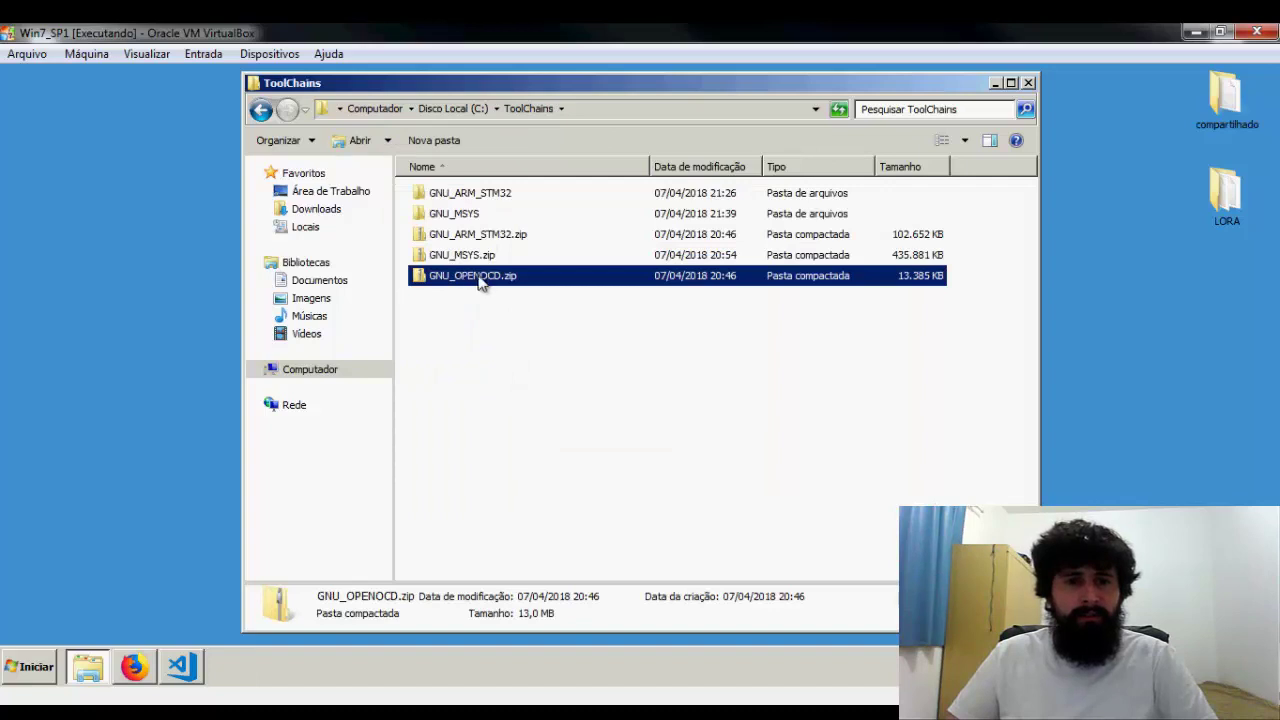
right_click(469, 276)
mouse_move(560, 342)
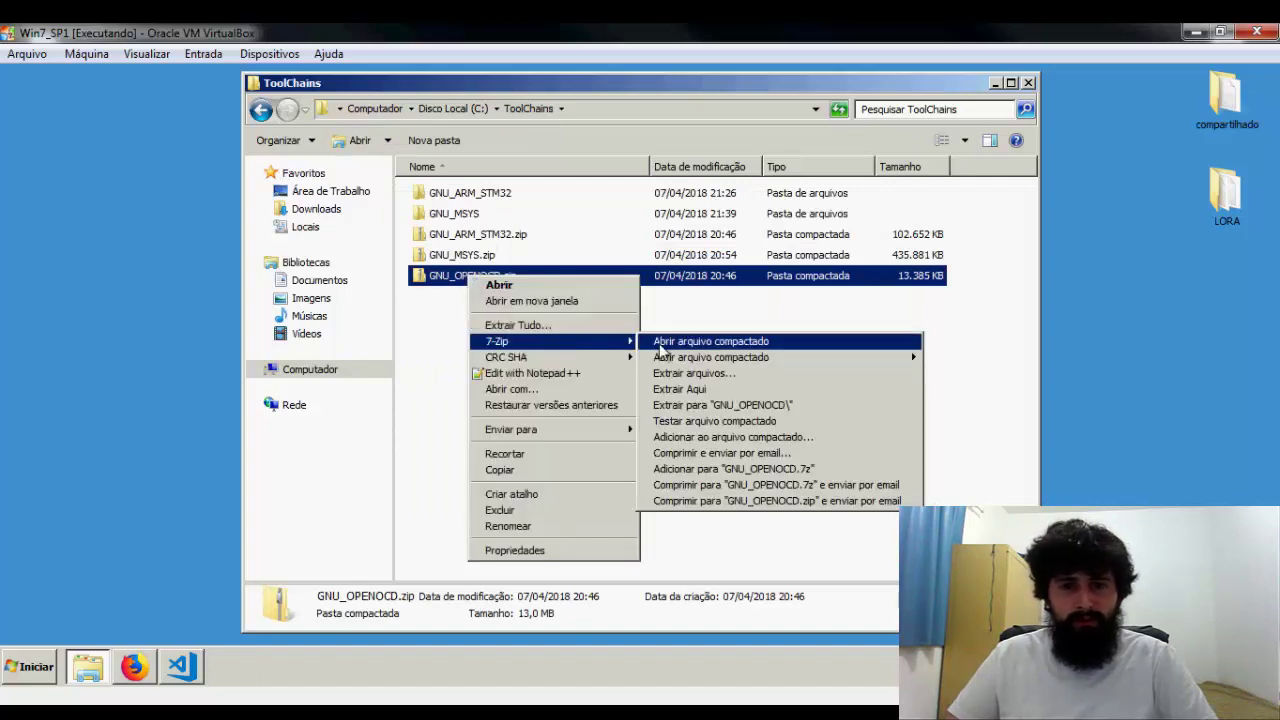
left_click(681, 392)
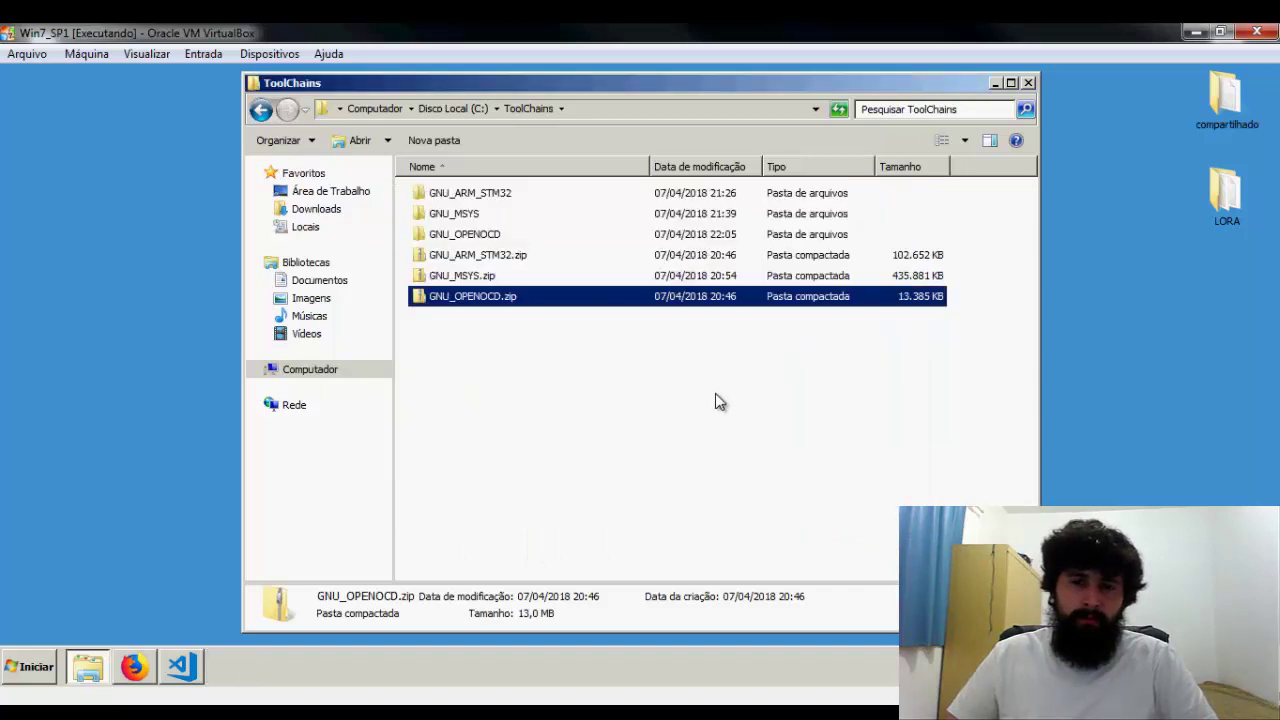
- Permanently delete the three GNU zip archives from ToolChains, keeping the extracted folders
right_click(532, 376)
left_click(594, 428)
left_click_drag(517, 348, 443, 260)
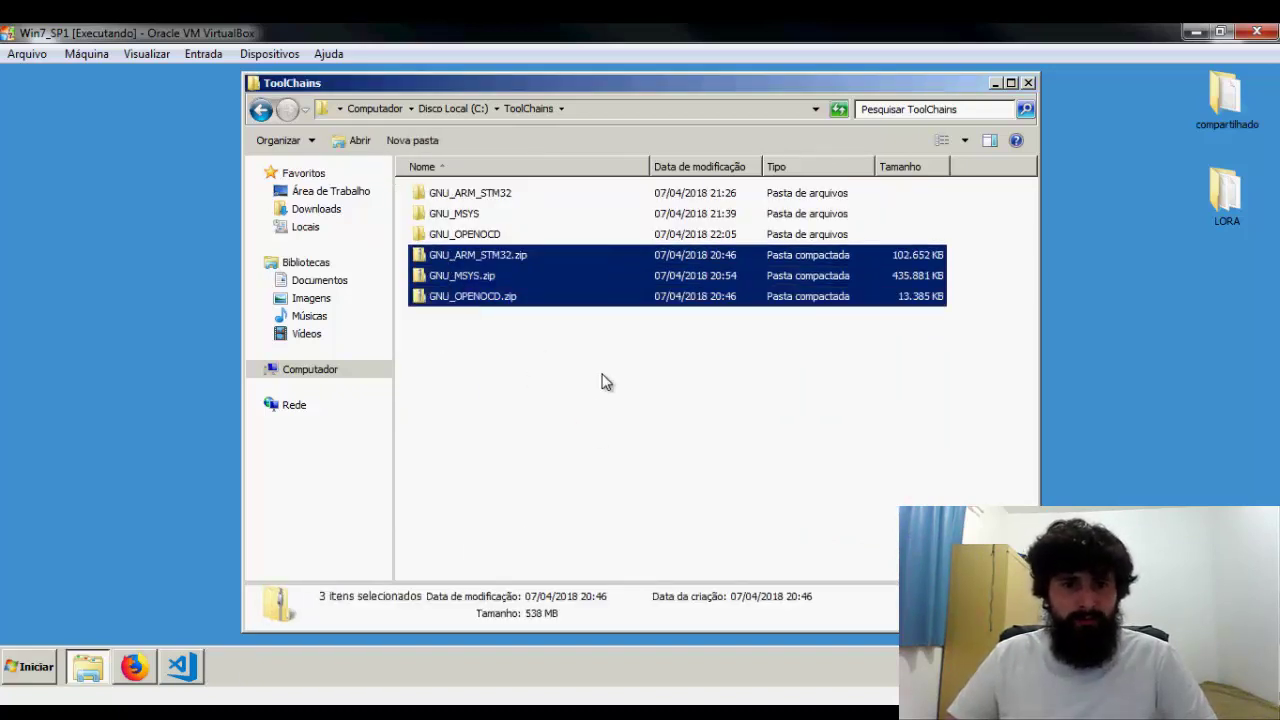
key("shift+Delete")
key("Return")
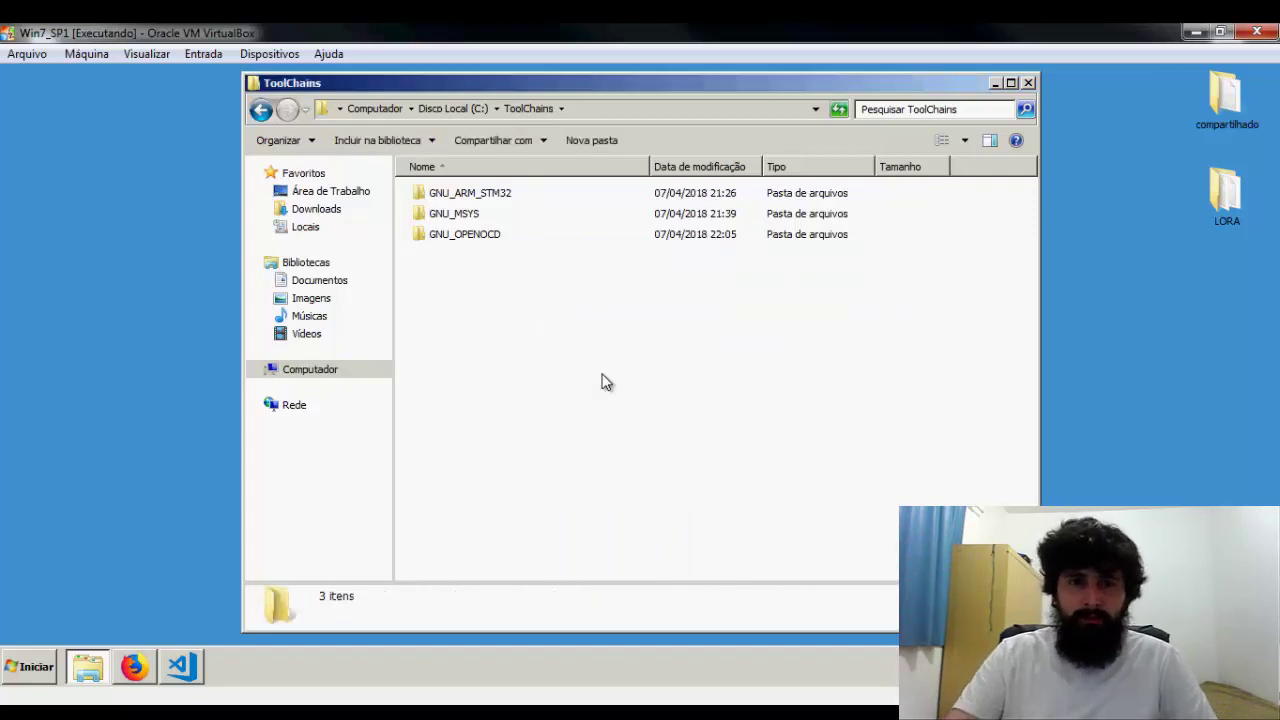
- Open the environment variables dialog through the computer's advanced system properties
left_click(469, 195)
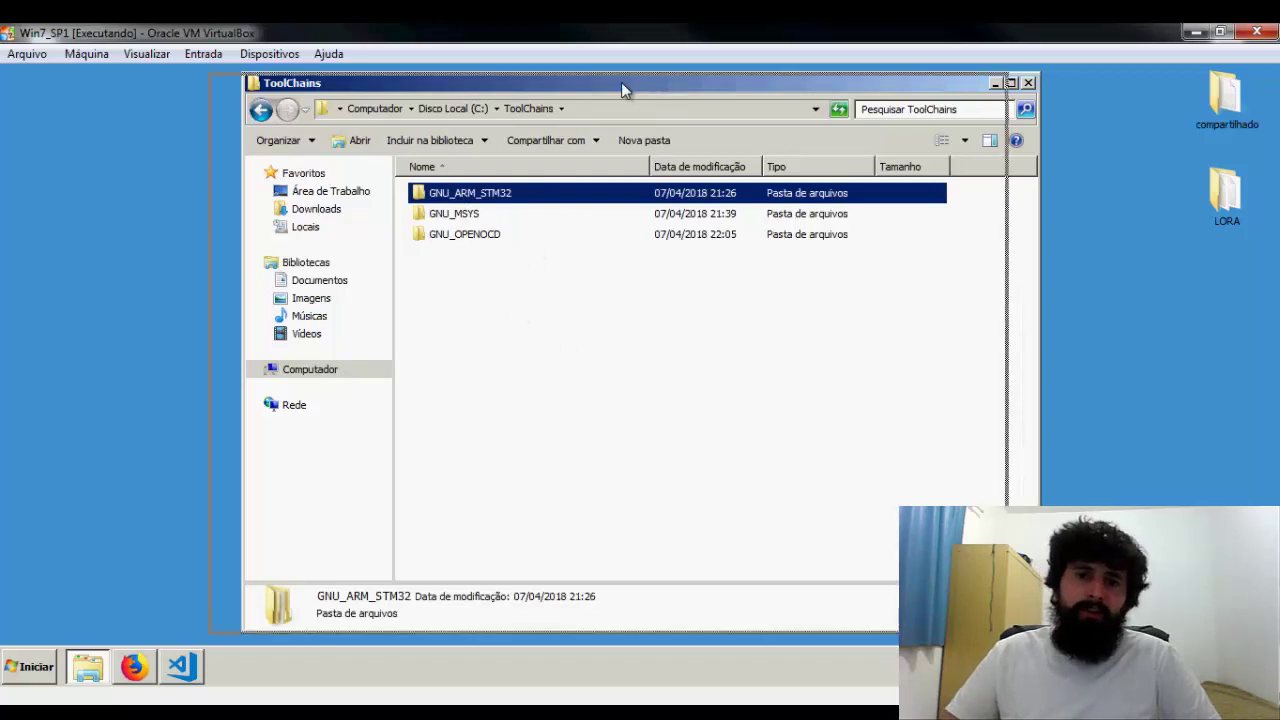
left_click_drag(646, 90, 604, 92)
left_click(16, 677)
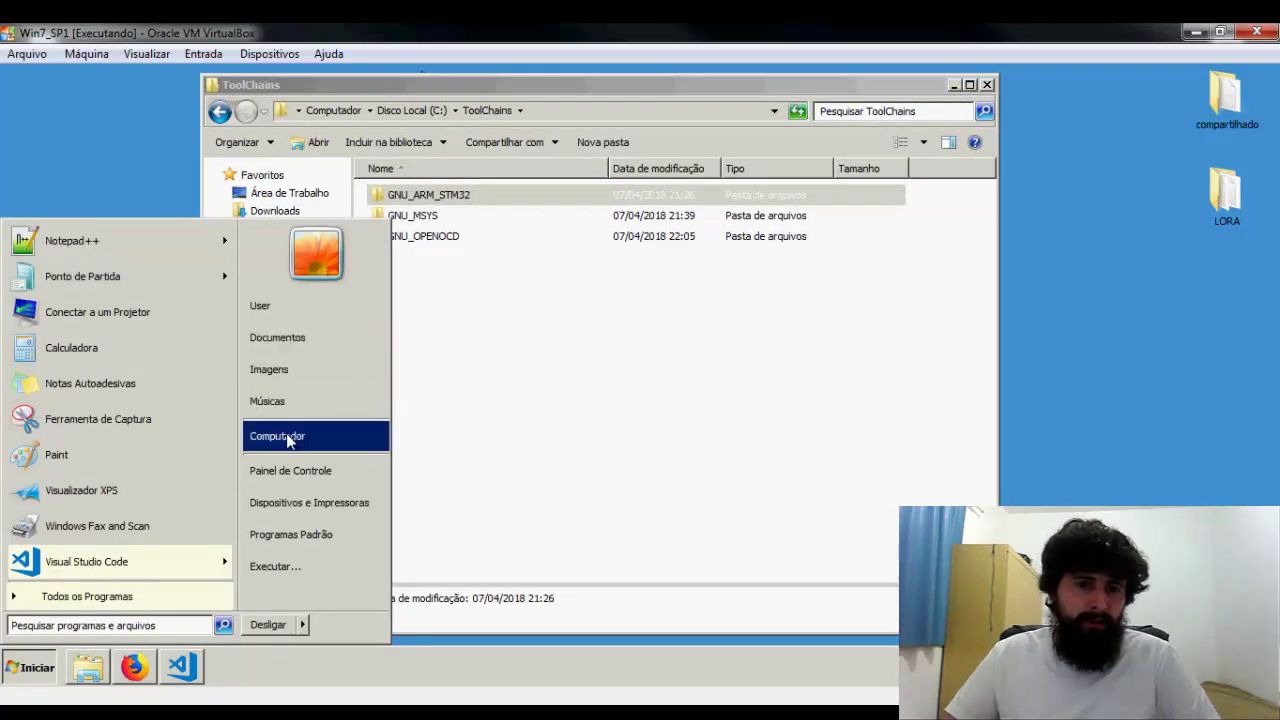
right_click(292, 437)
left_click(368, 565)
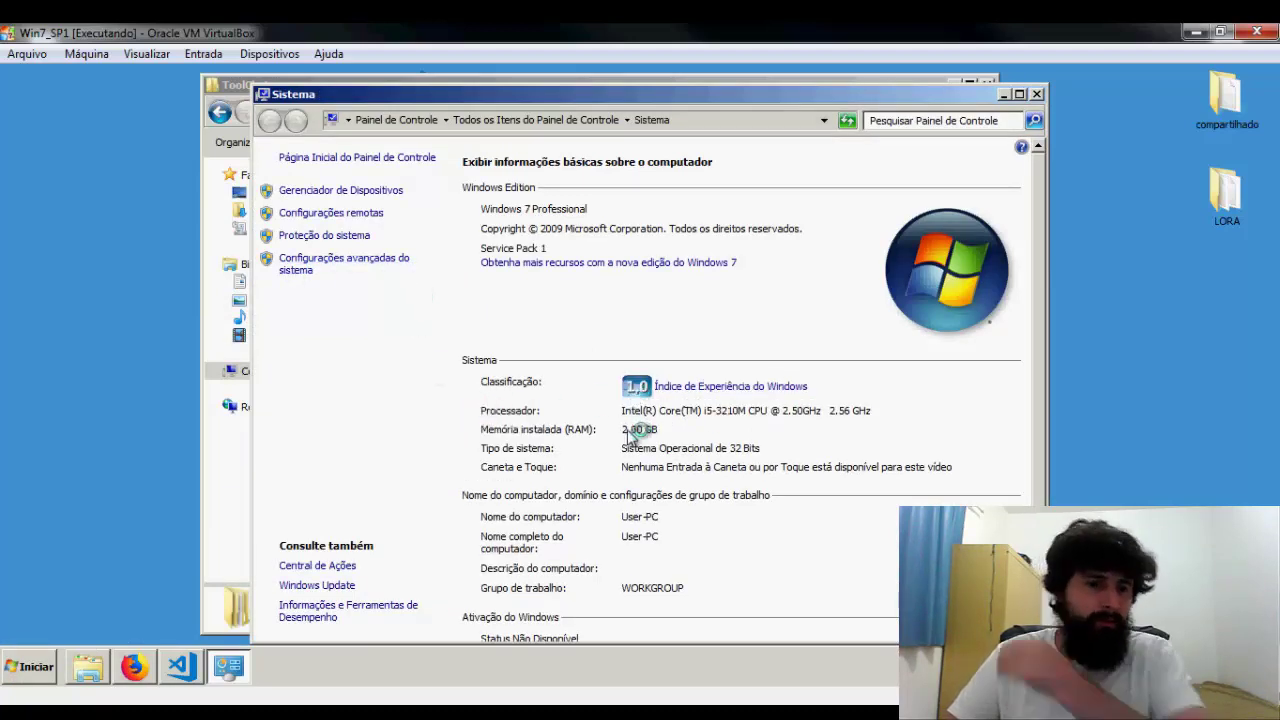
left_click(406, 541)
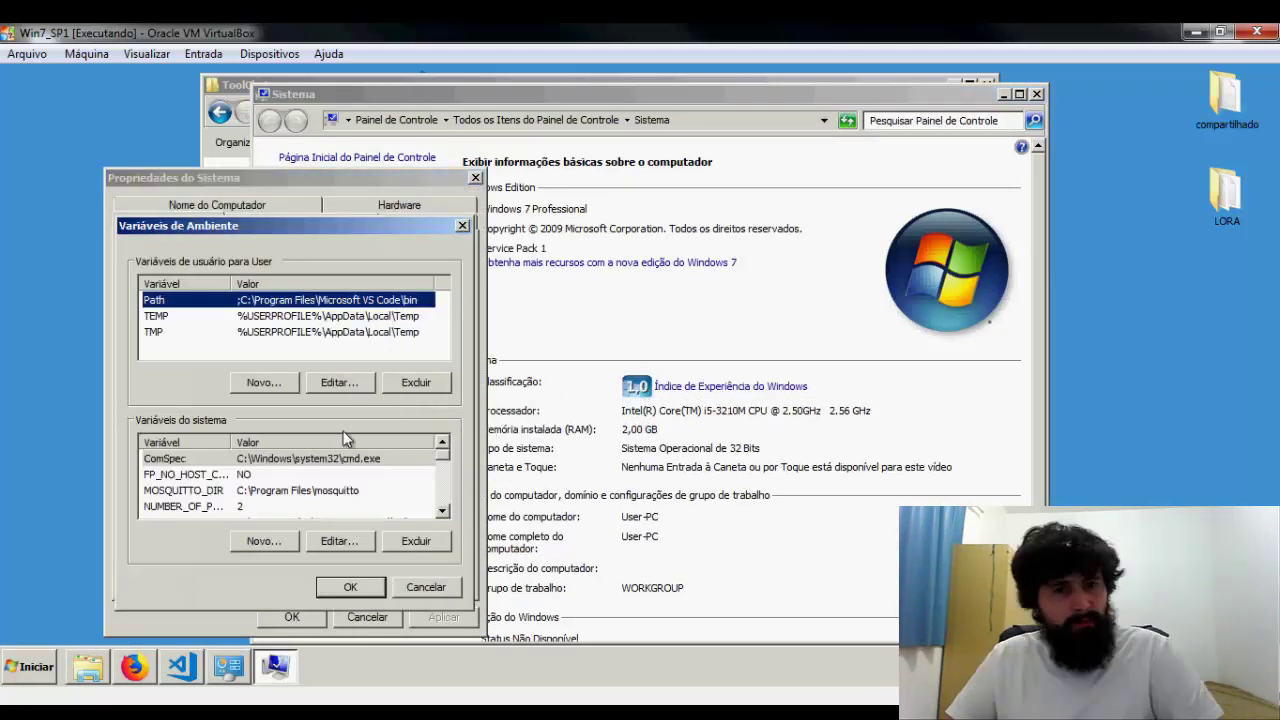
- Open the system variable Path for editing and append a semicolon to the end of its value
left_click(230, 506)
scroll(249, 507, "down", 1)
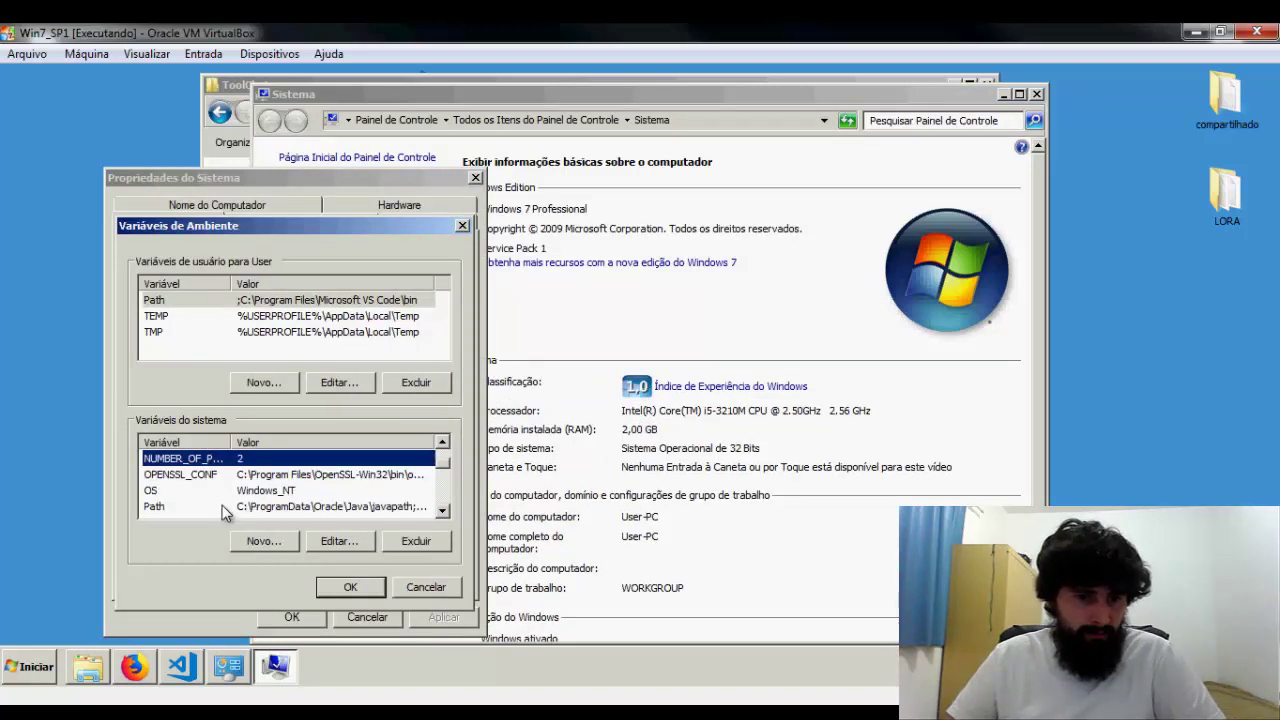
double_click(224, 508)
left_click(441, 334)
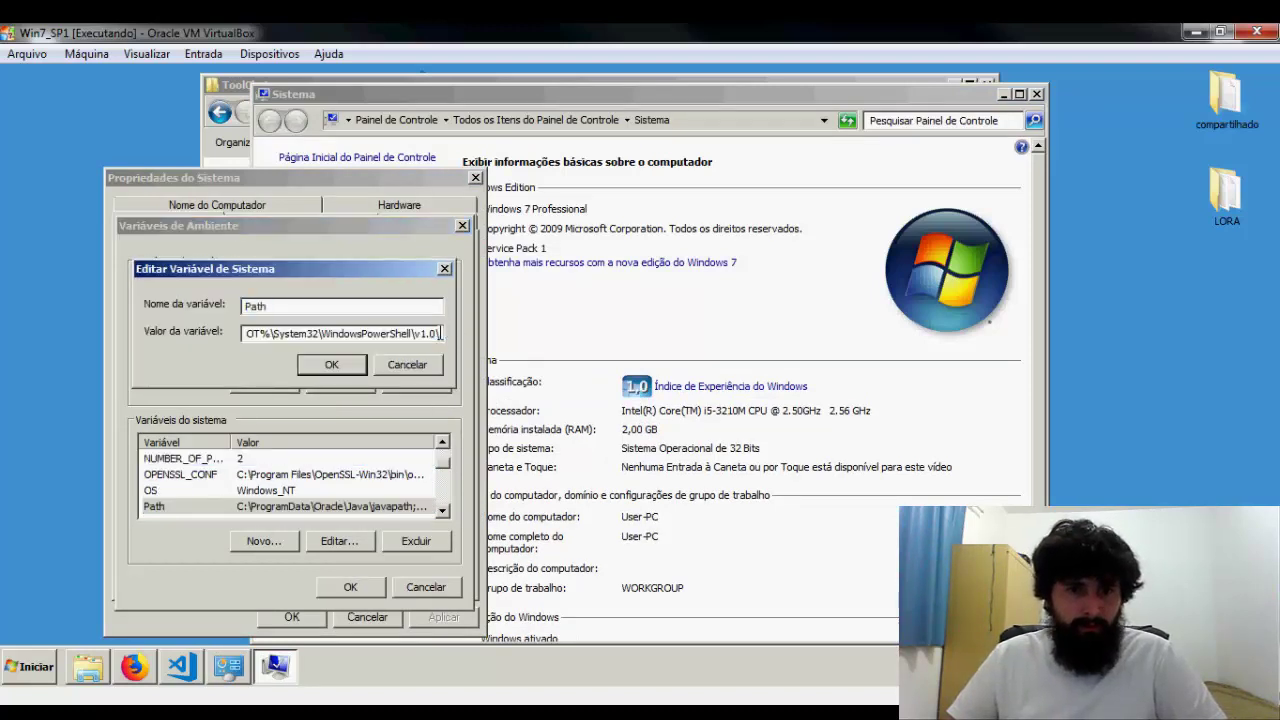
type(";")
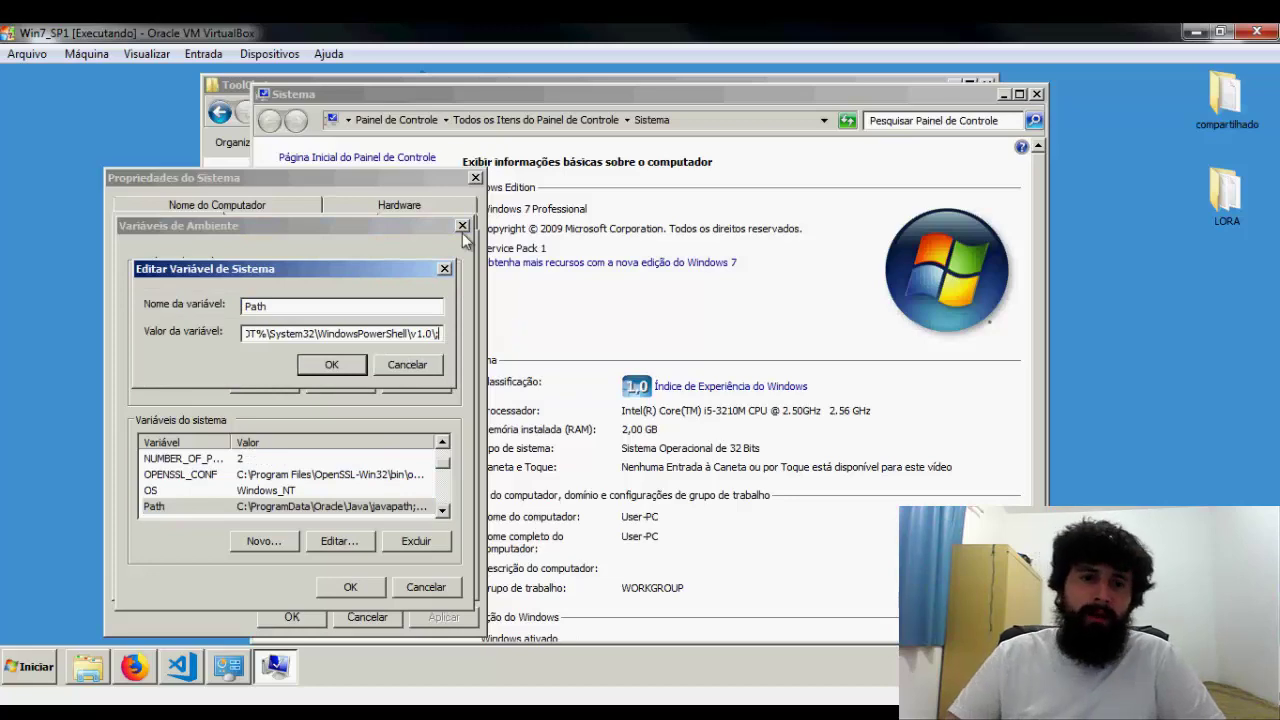
- Minimize the Sistema window and move the ToolChains window beside the Path editing dialog
left_click(808, 107)
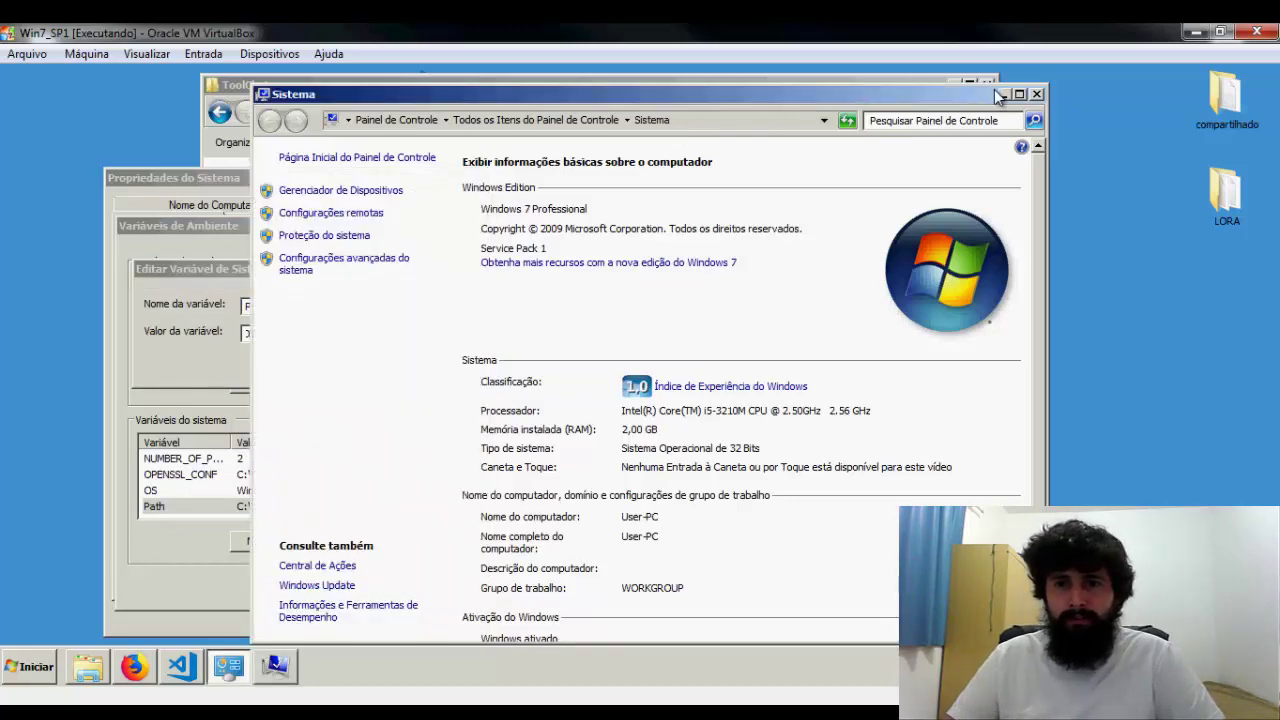
left_click(1003, 93)
left_click_drag(990, 85, 1116, 97)
left_click_drag(961, 86, 1044, 91)
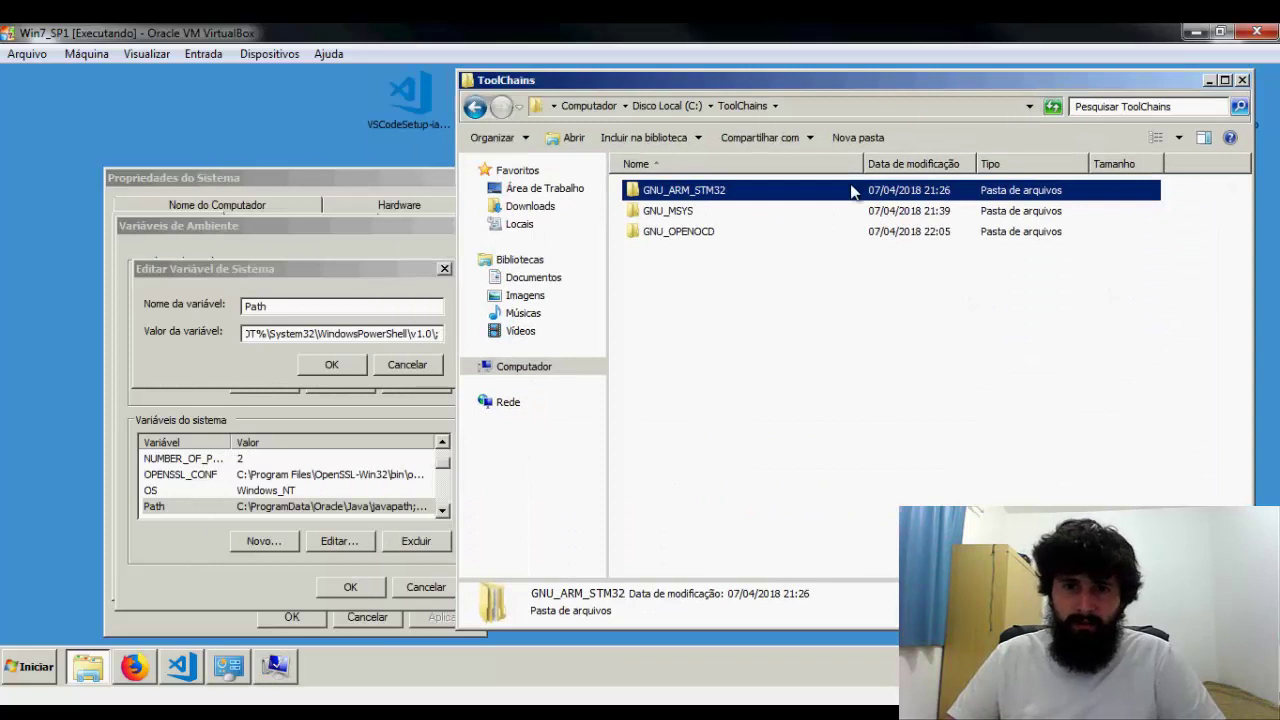
- Copy the path of the bin folder in GNU_ARM_STM32 and append C:\ToolChains\GNU_ARM_STM32\bin; to the Path value
double_click(686, 192)
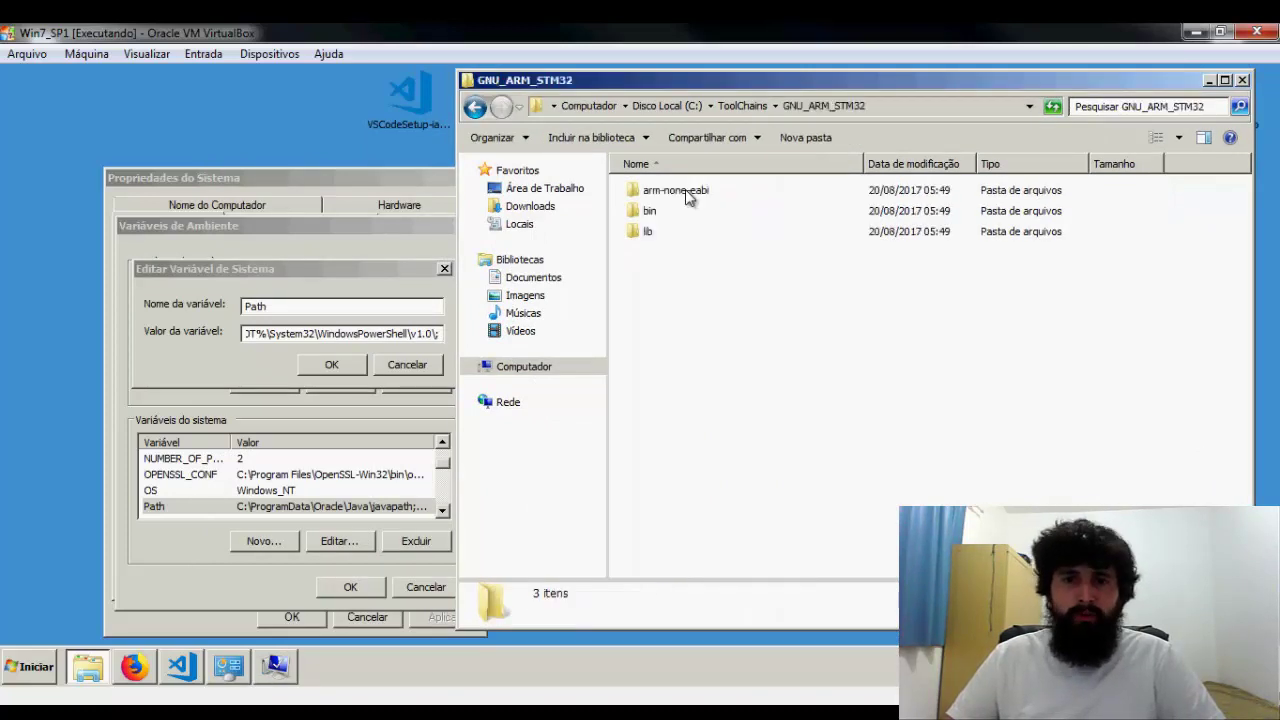
left_click(656, 214)
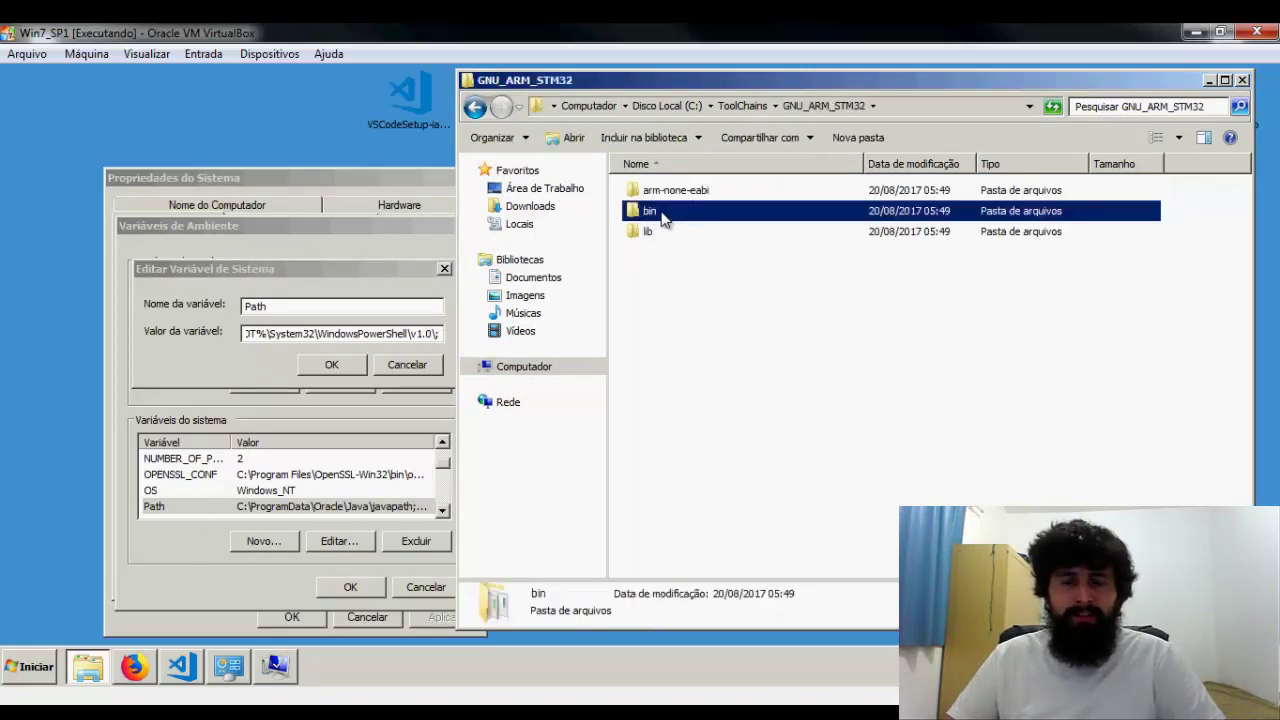
double_click(656, 214)
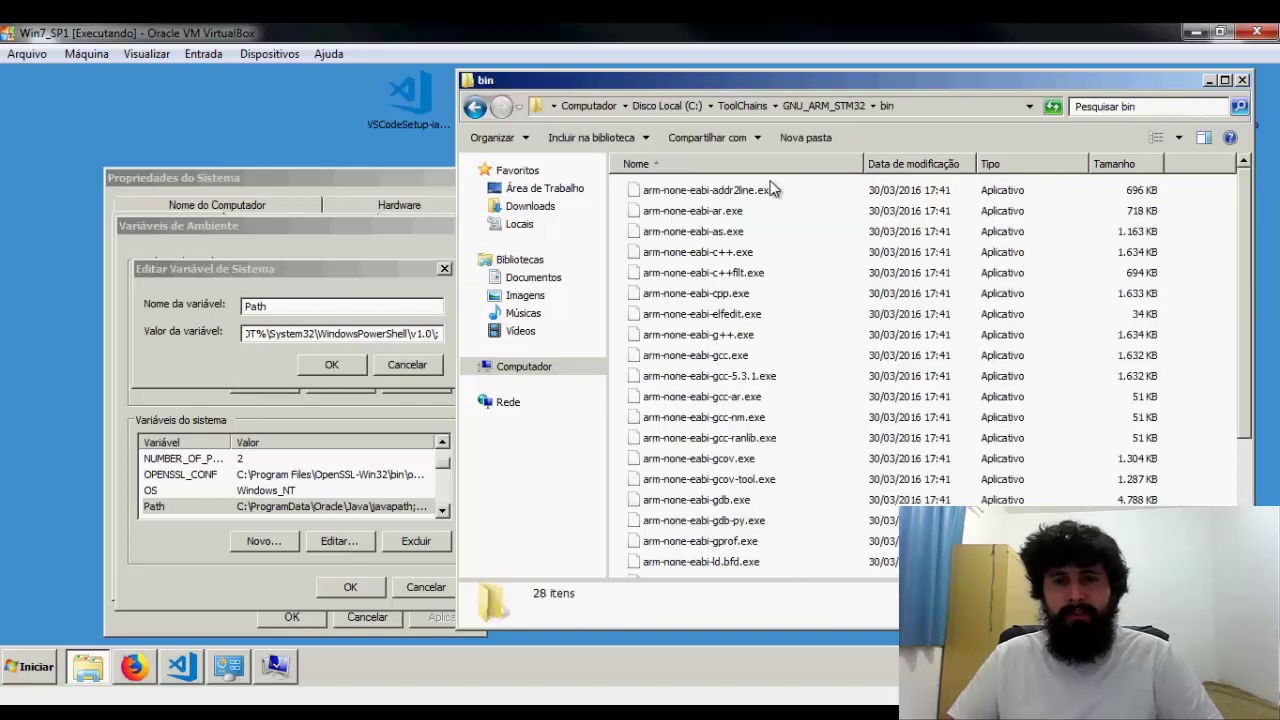
left_click(944, 107)
key("ctrl+c")
left_click(443, 332)
type(";")
key("ctrl+v")
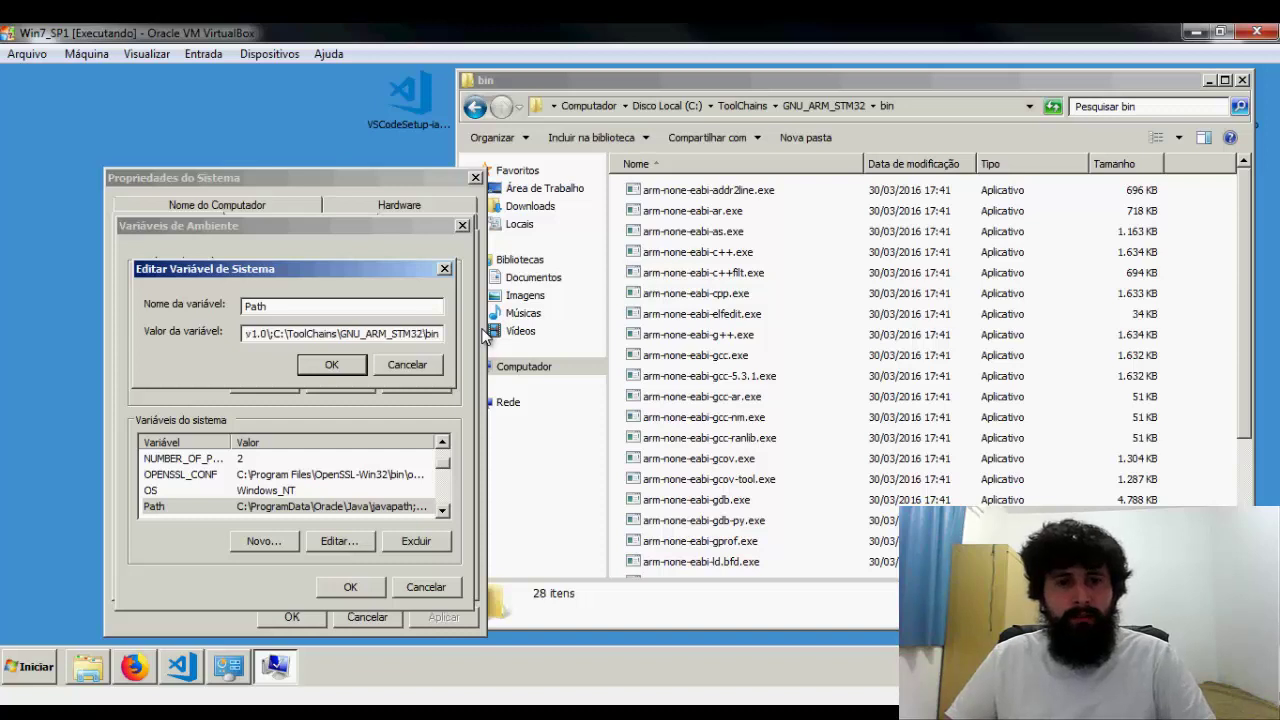
type(";")
- Copy the path of the bin folder inside GNU_MSYS's mingw32 folder and append C:\ToolChains\GNU_MSYS\mingw32\bin; to the Path value
left_click(745, 104)
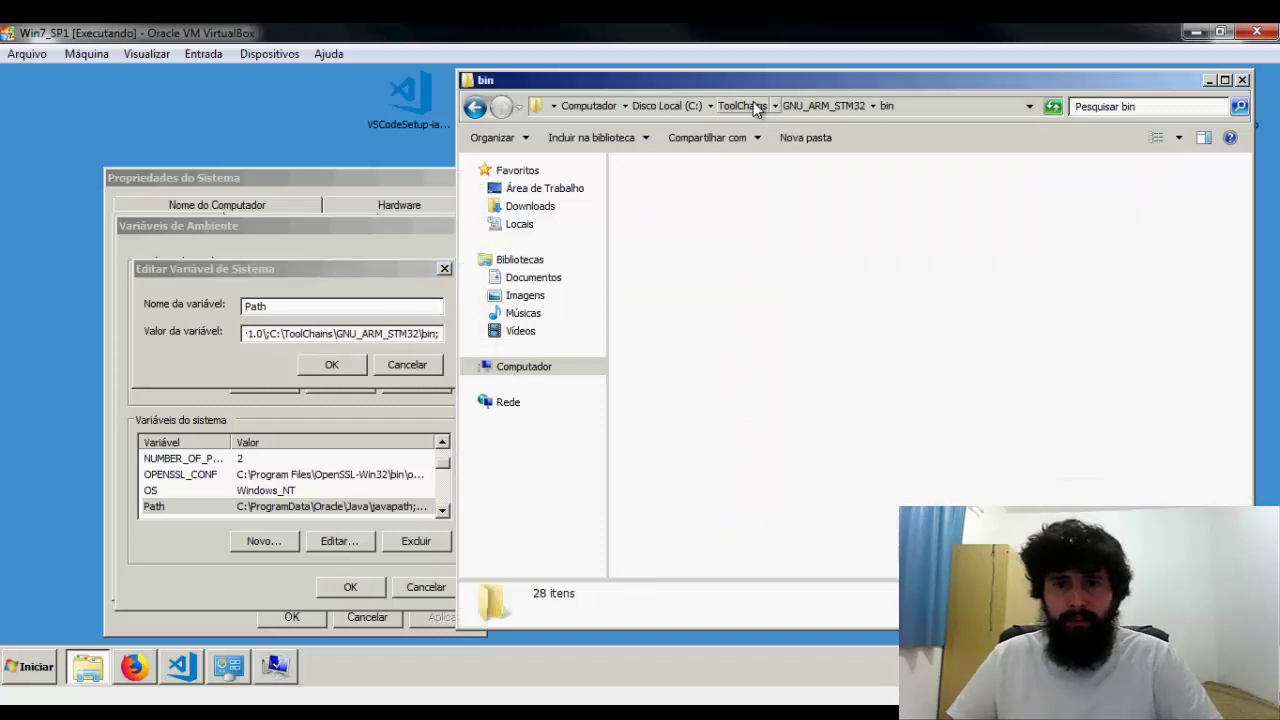
double_click(679, 213)
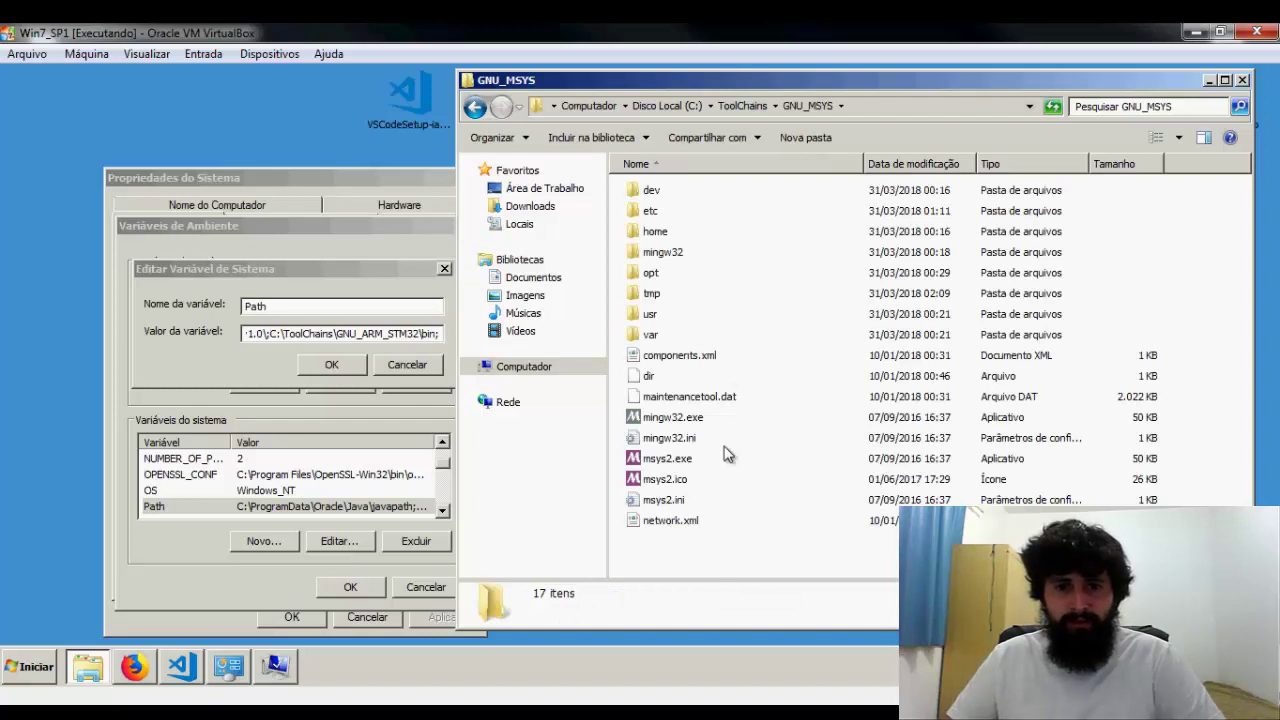
left_click(664, 256)
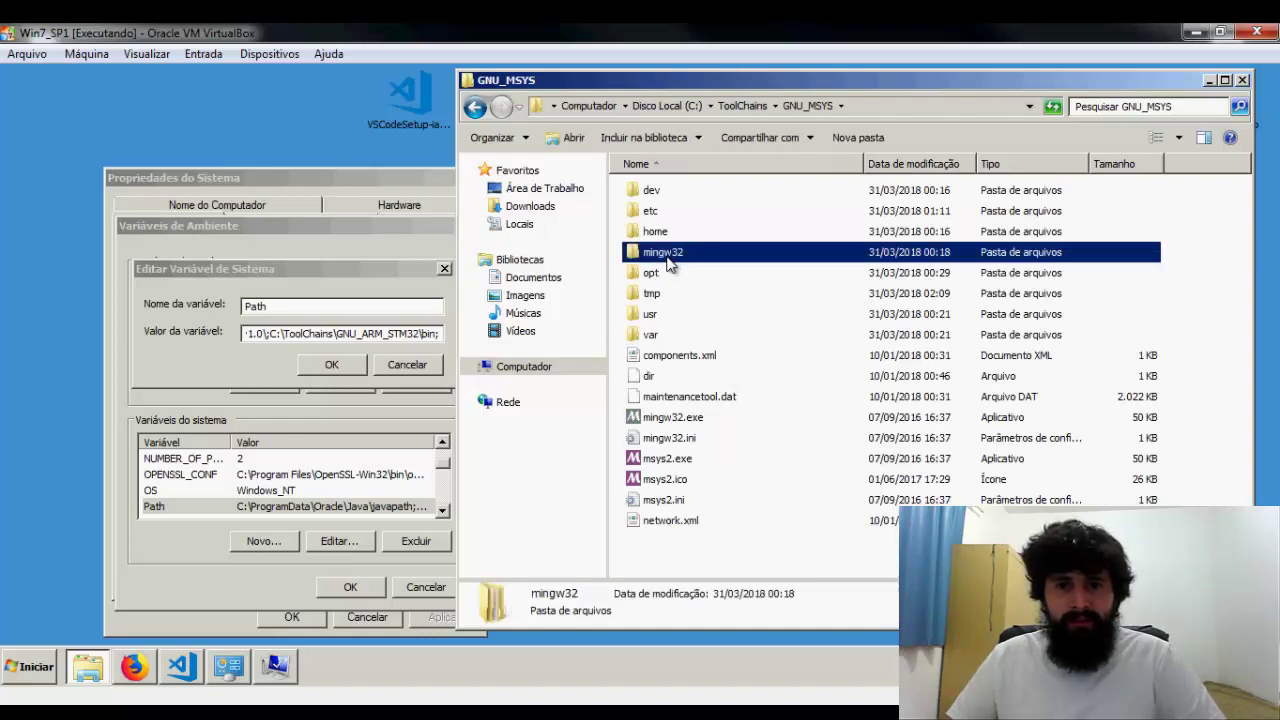
double_click(664, 256)
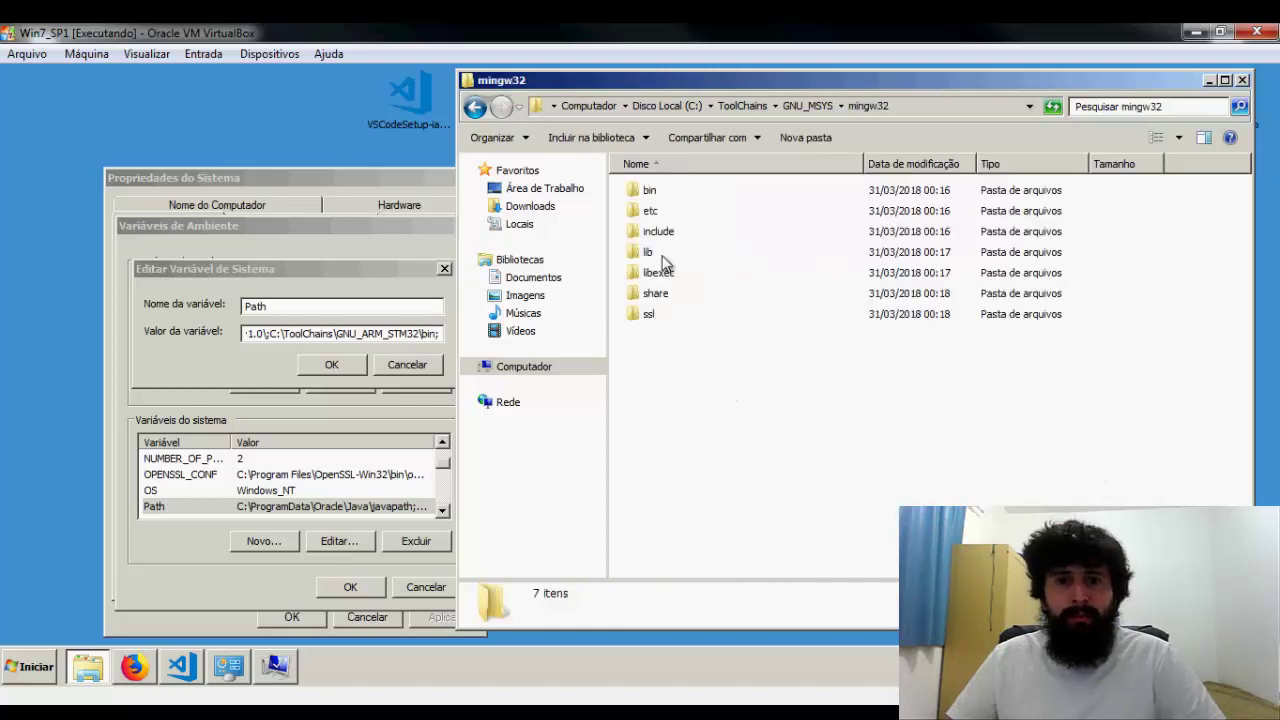
double_click(650, 190)
left_click(930, 107)
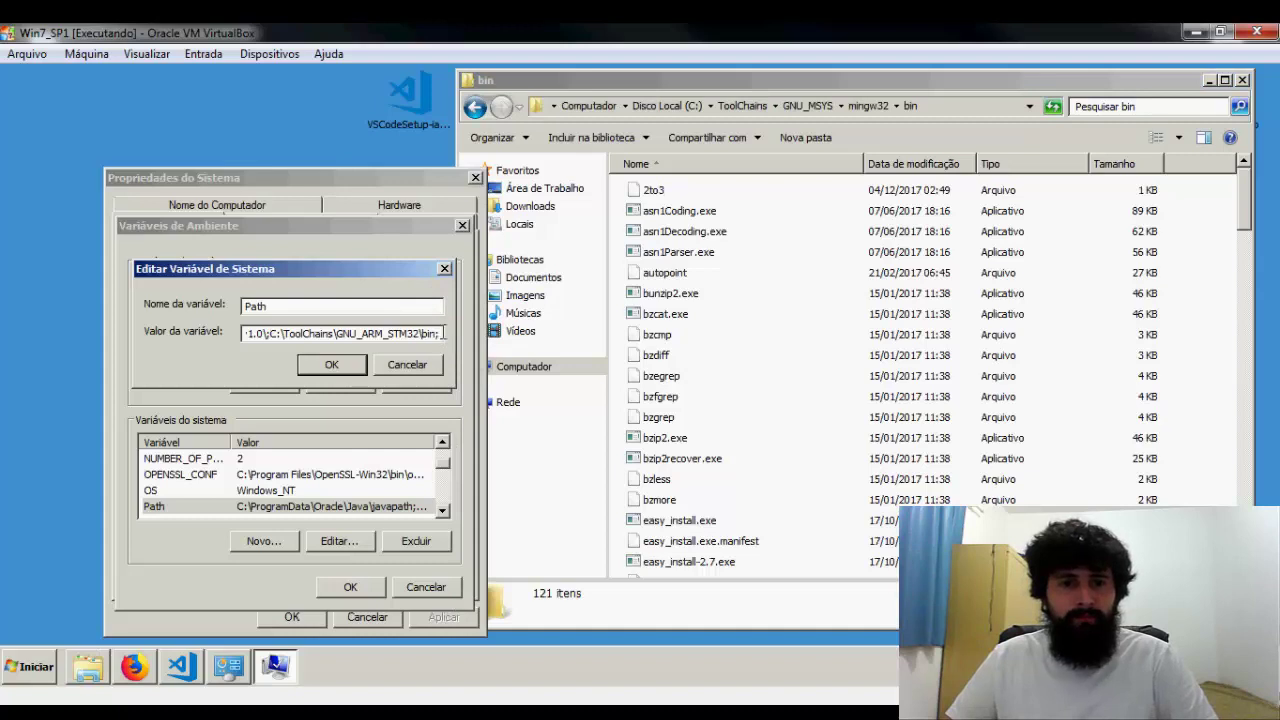
type("C:\\ToolChains\\GNU_MSYS\\mingw32\\bin")
type(";")
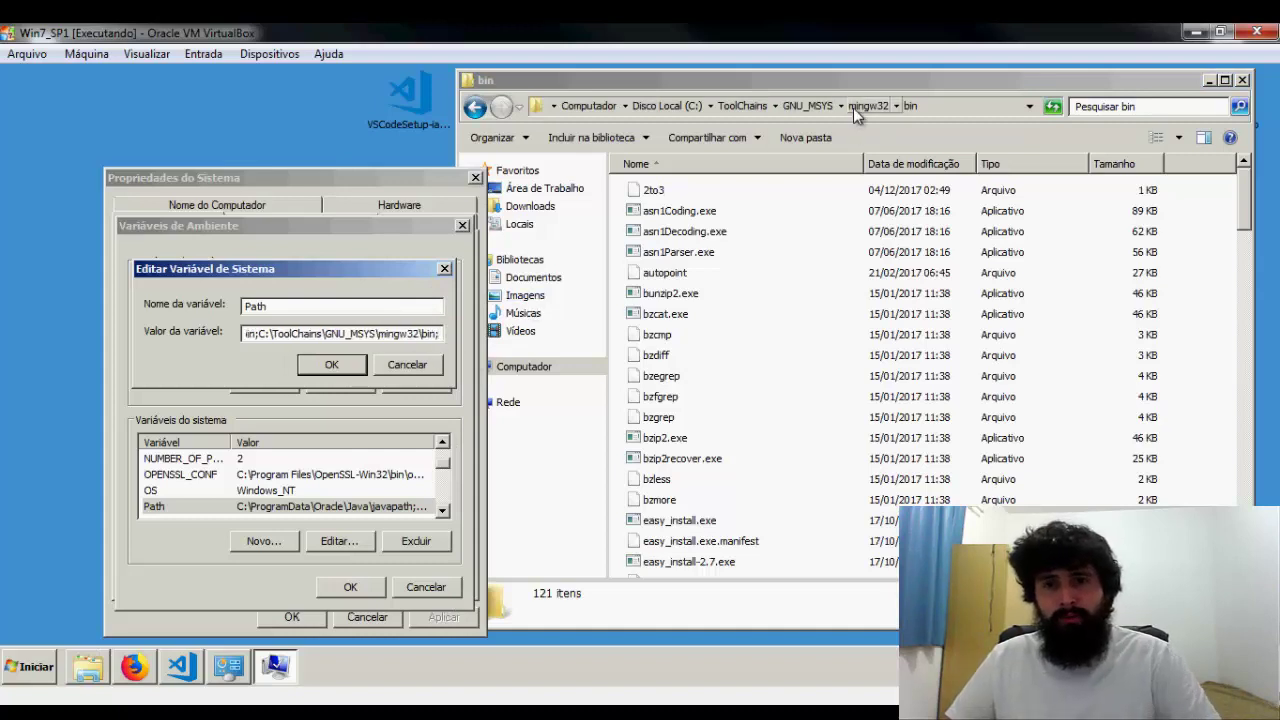
- Copy the path of the bin folder inside GNU_MSYS's usr folder and append C:\ToolChains\GNU_MSYS\usr\bin; to the Path value
left_click(855, 107)
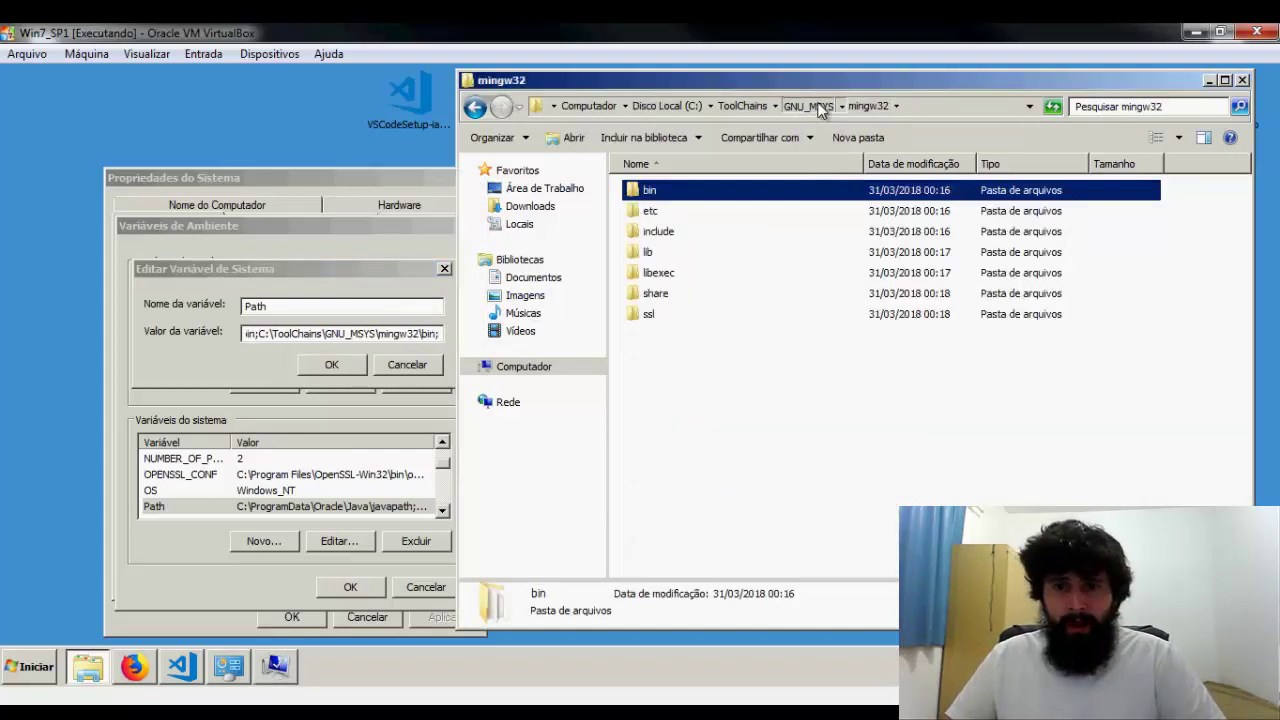
left_click(810, 106)
left_click(648, 315)
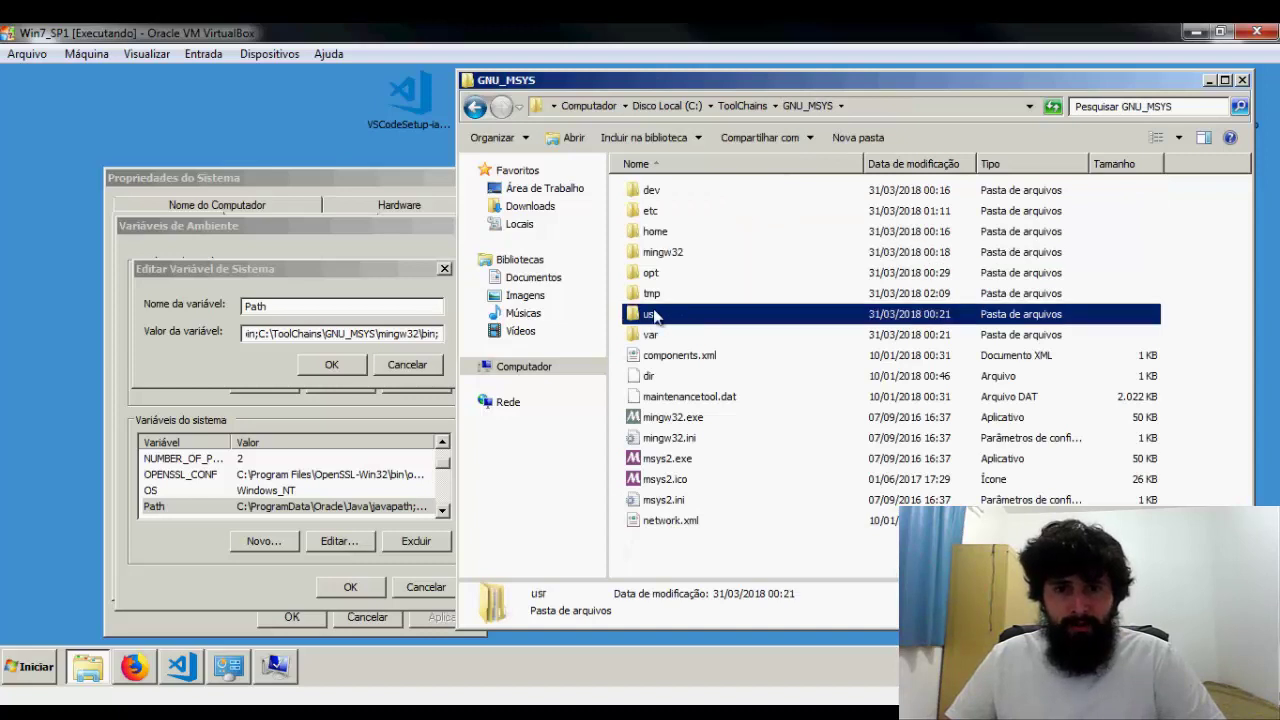
double_click(648, 315)
double_click(649, 190)
left_click(916, 105)
key("ctrl+c")
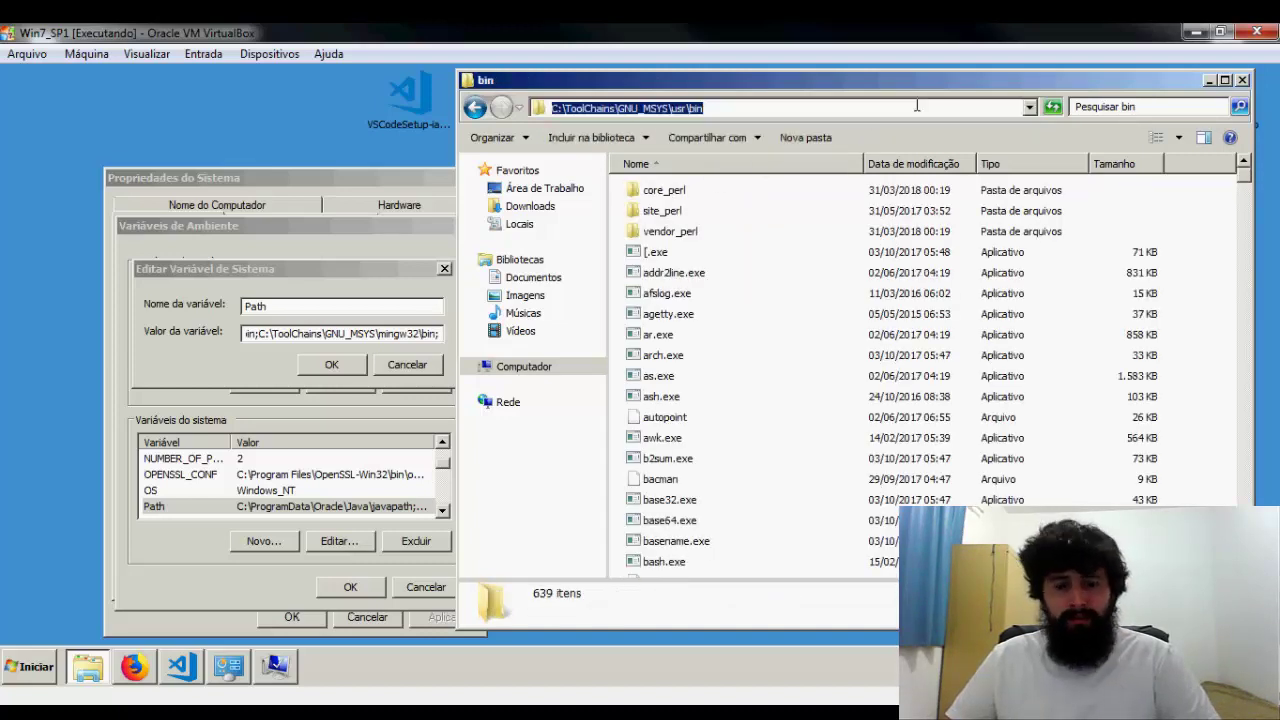
left_click(440, 333)
key("ctrl+v")
type(";")
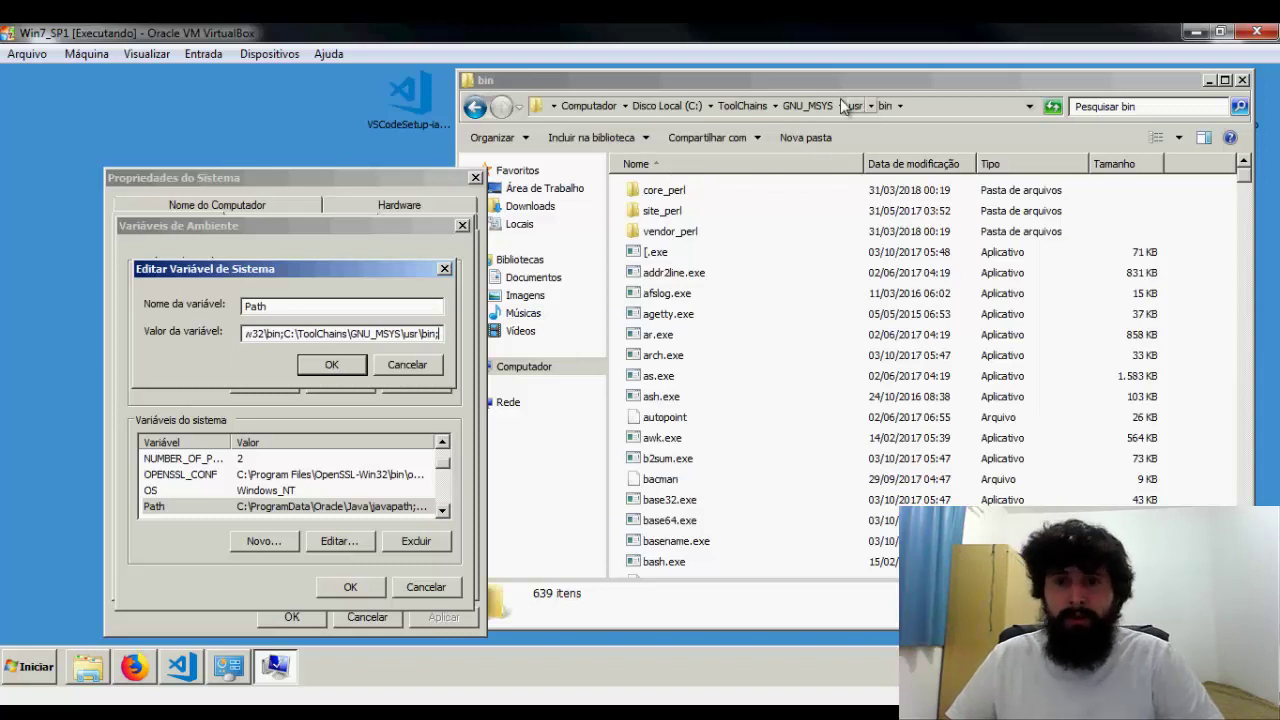
- Append the copied path C:\ToolChains\GNU_OPENOCD\bin to the Path value and confirm the variable, environment variables and system properties dialogs
left_click(753, 106)
left_click(708, 234)
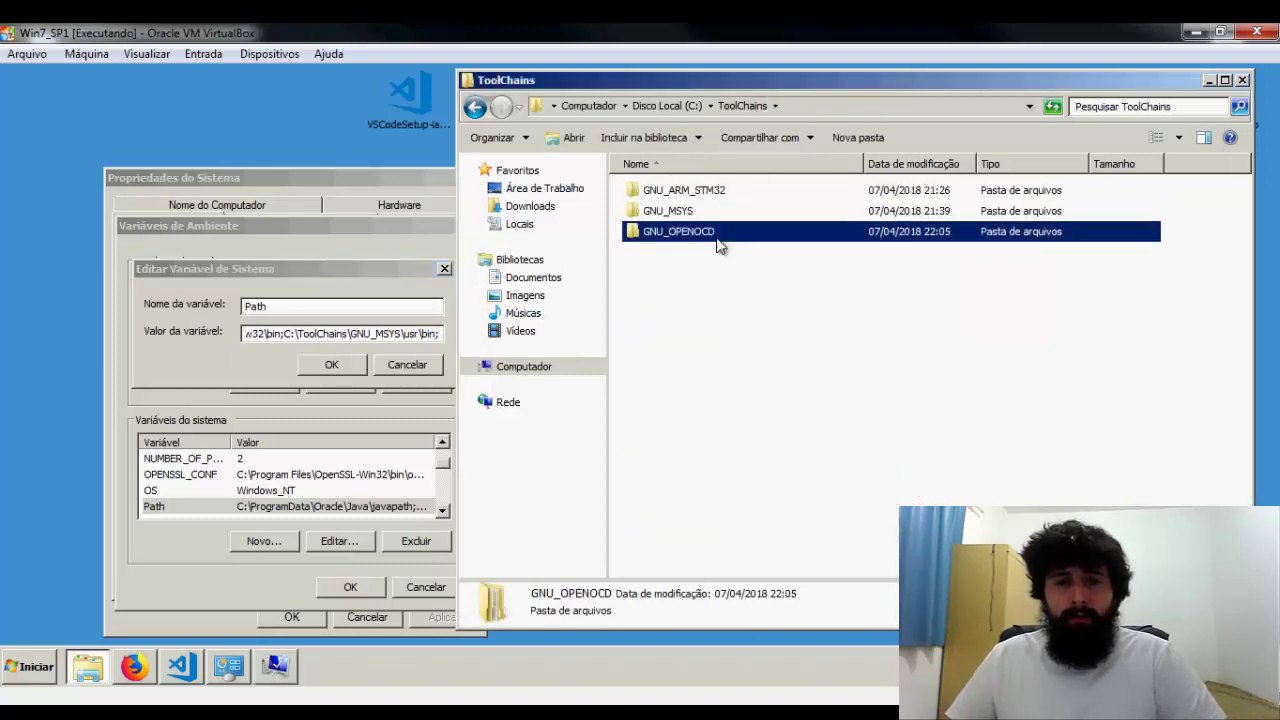
double_click(665, 235)
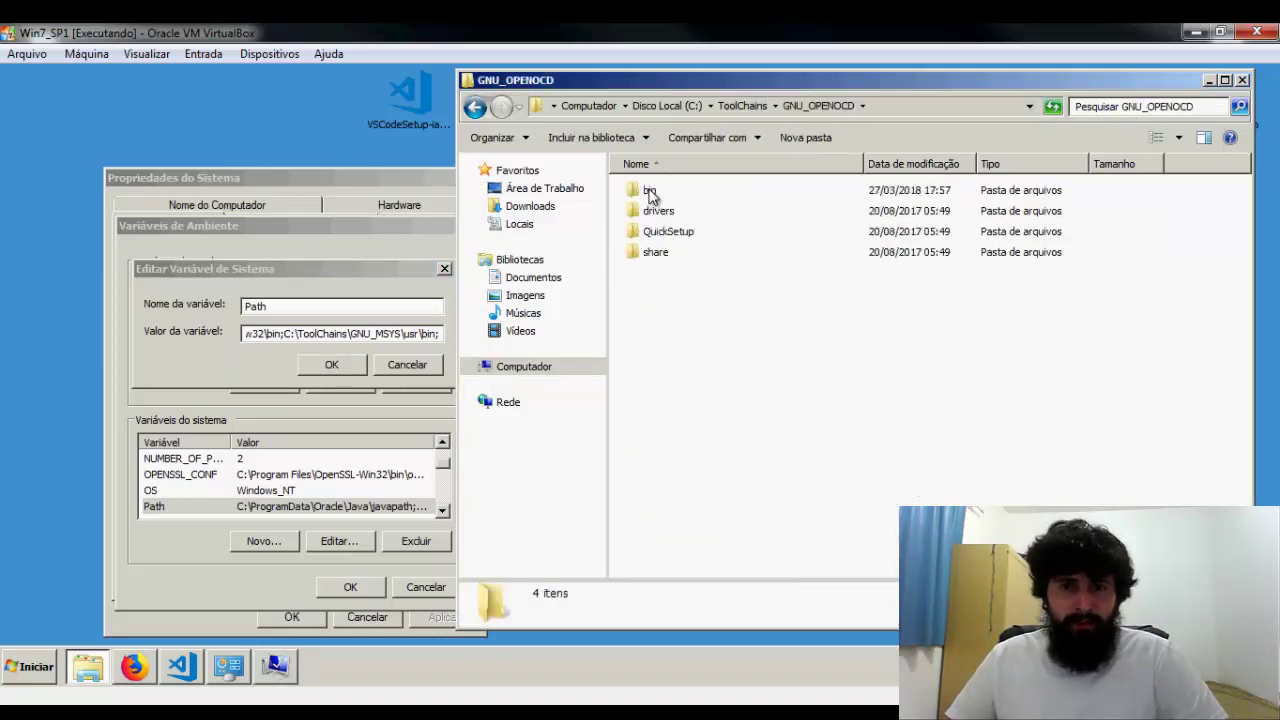
double_click(652, 192)
left_click(923, 104)
key("ctrl+c")
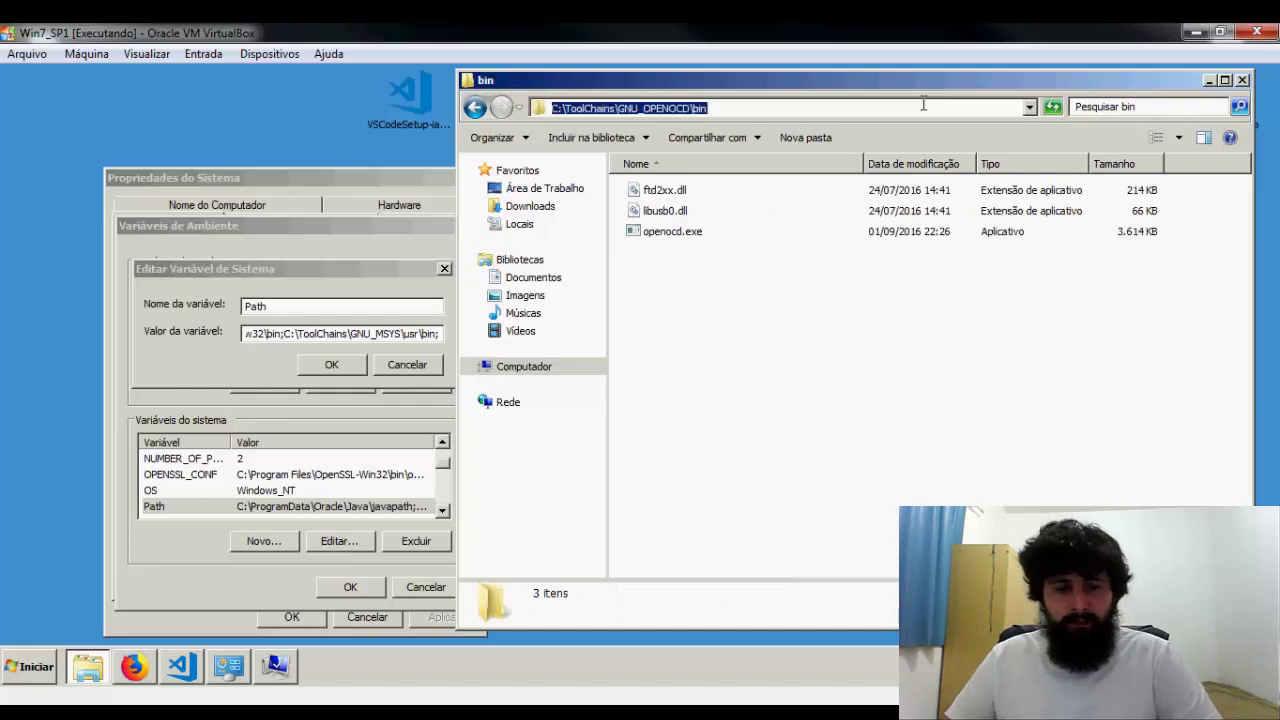
left_click(450, 328)
key("ctrl+v")
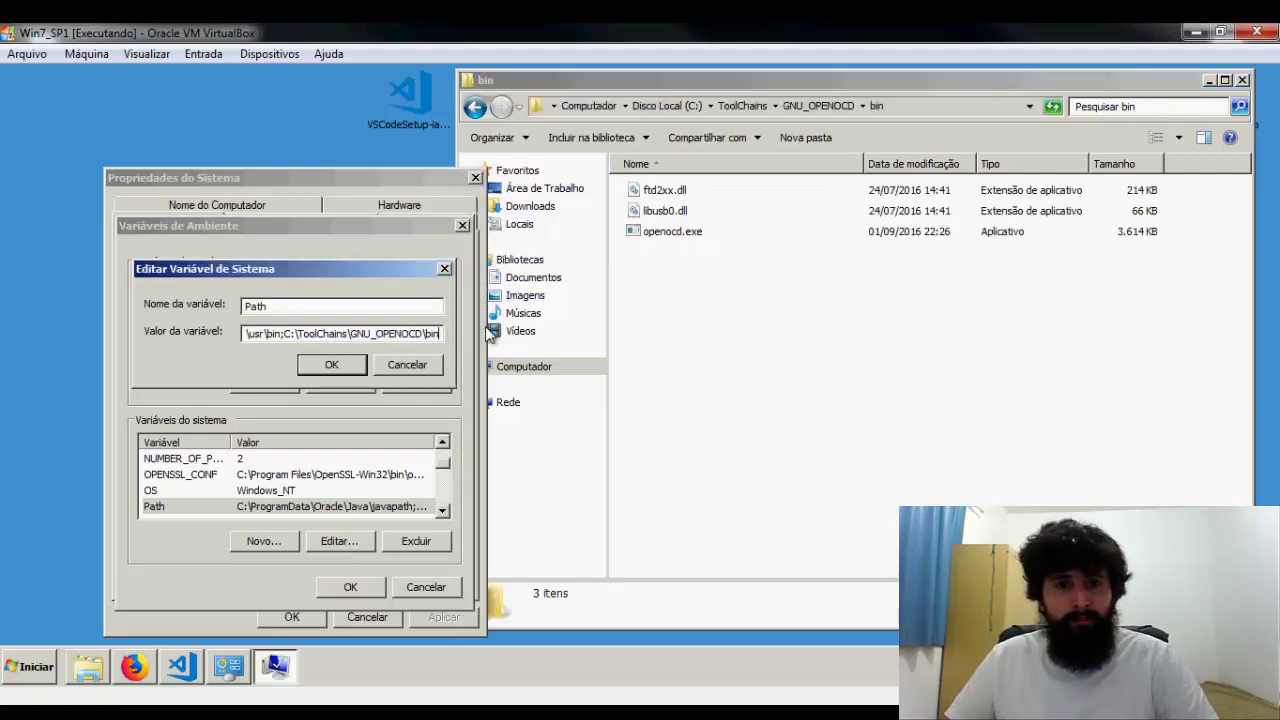
left_click(335, 364)
left_click(347, 588)
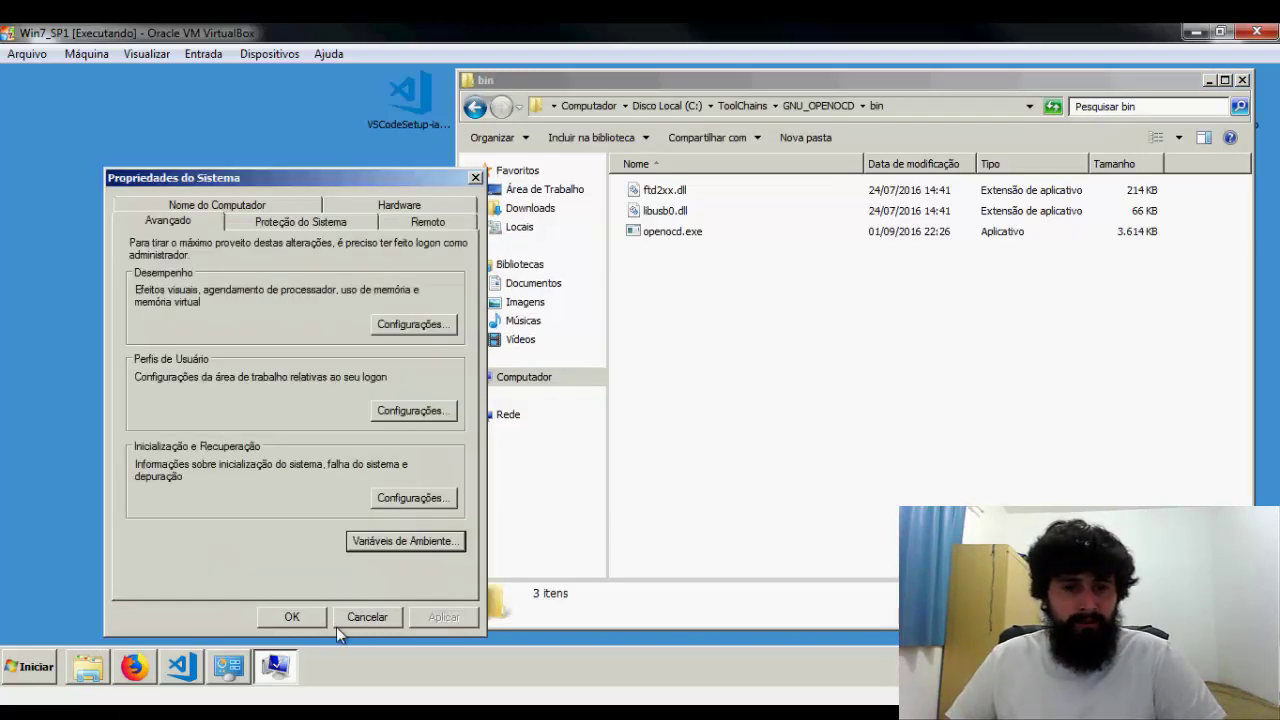
left_click(291, 617)
- Close Visual Studio Code and open a Windows command prompt (cmd)
left_click(192, 664)
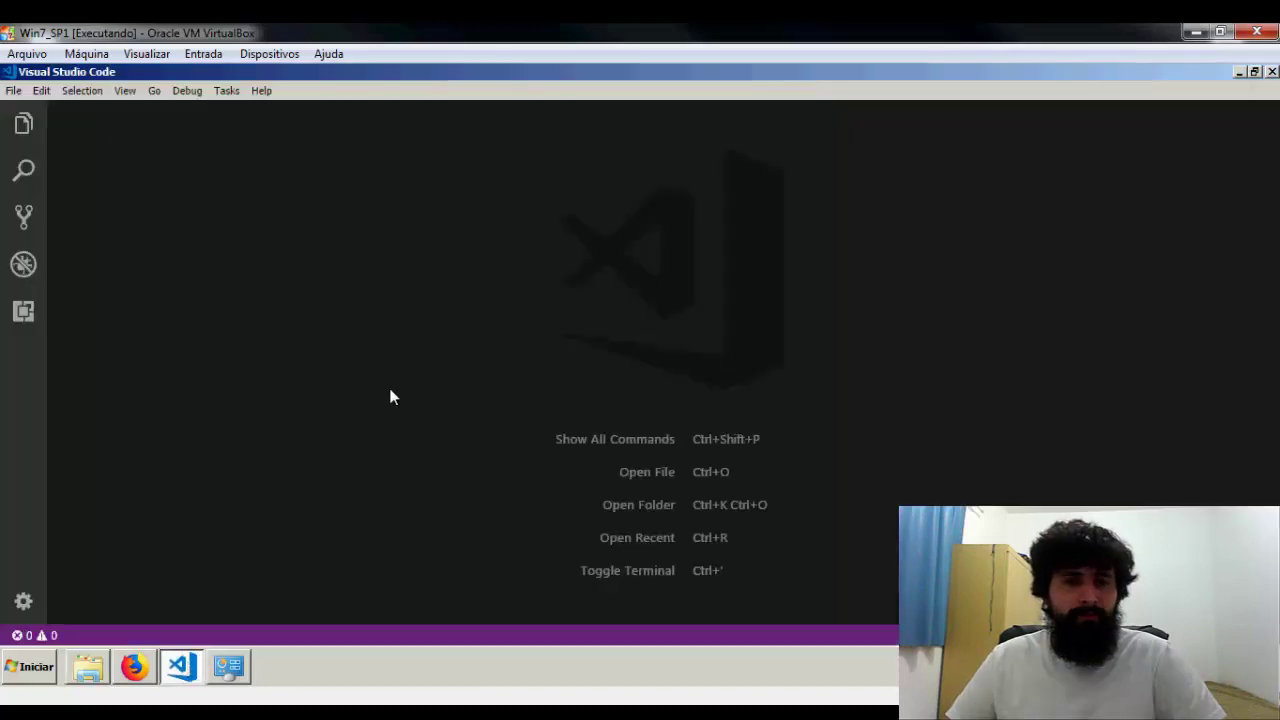
left_click(1271, 72)
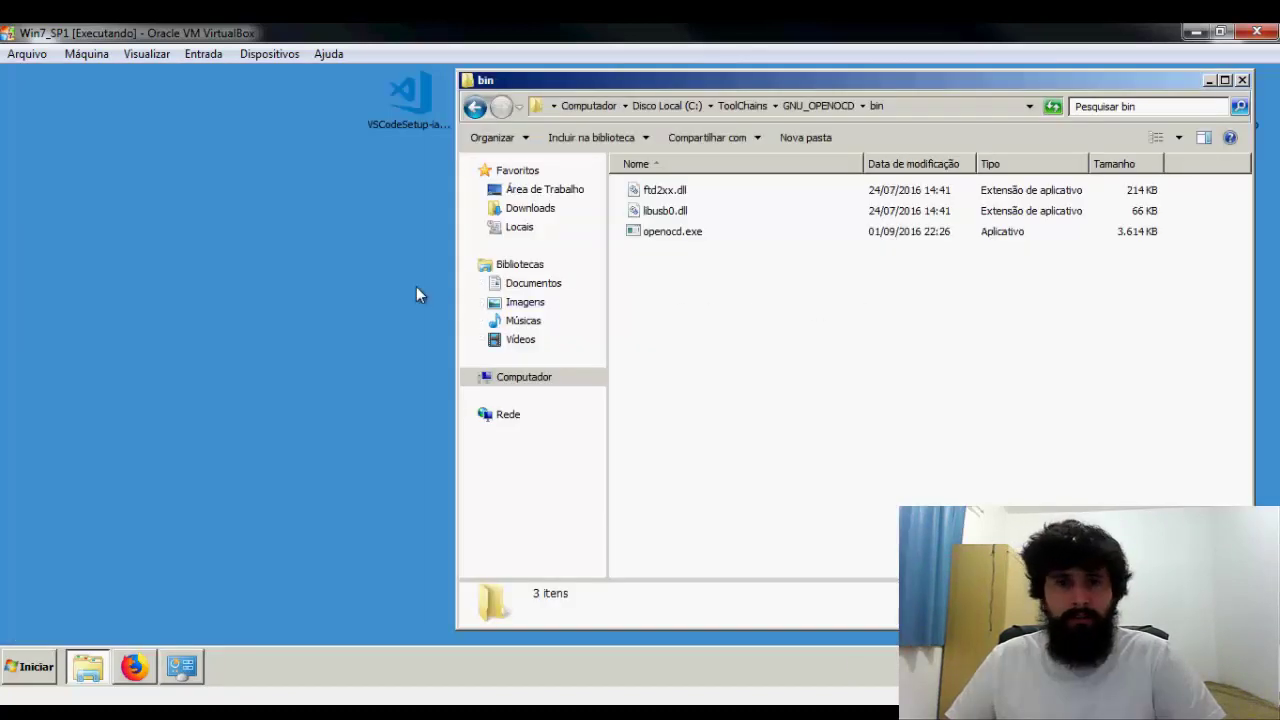
left_click(30, 666)
left_click(144, 625)
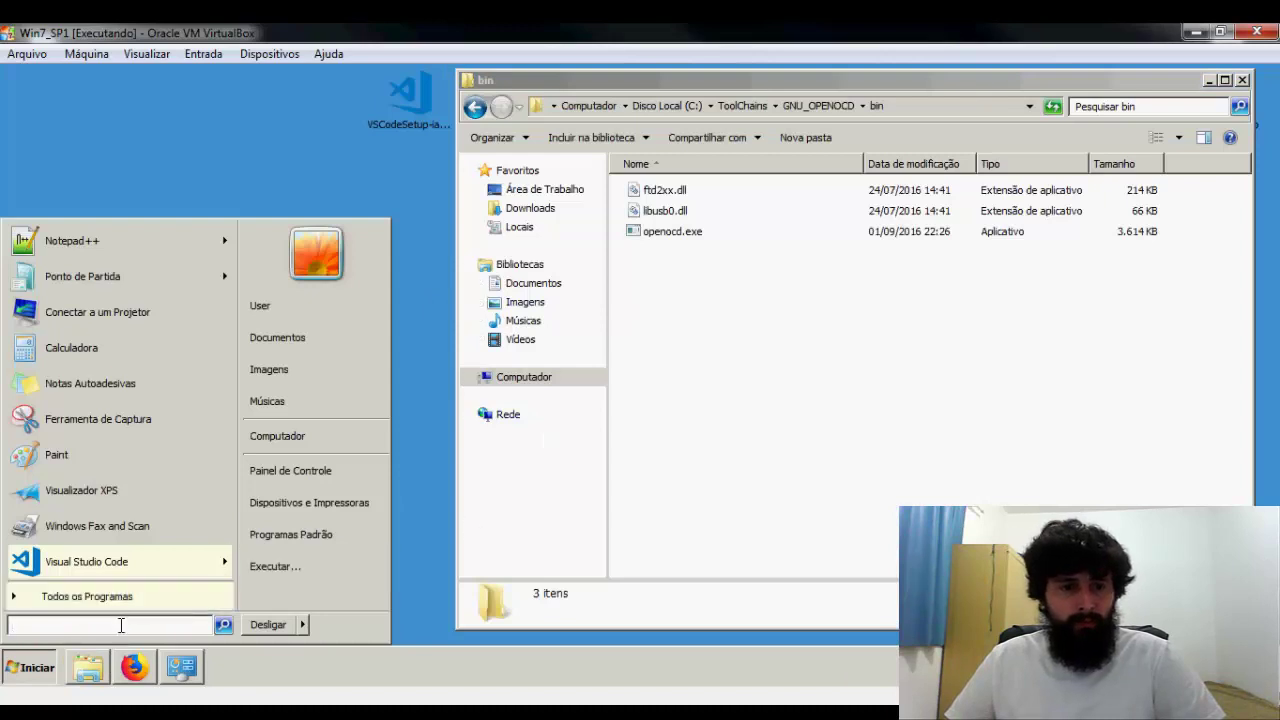
type("cmd")
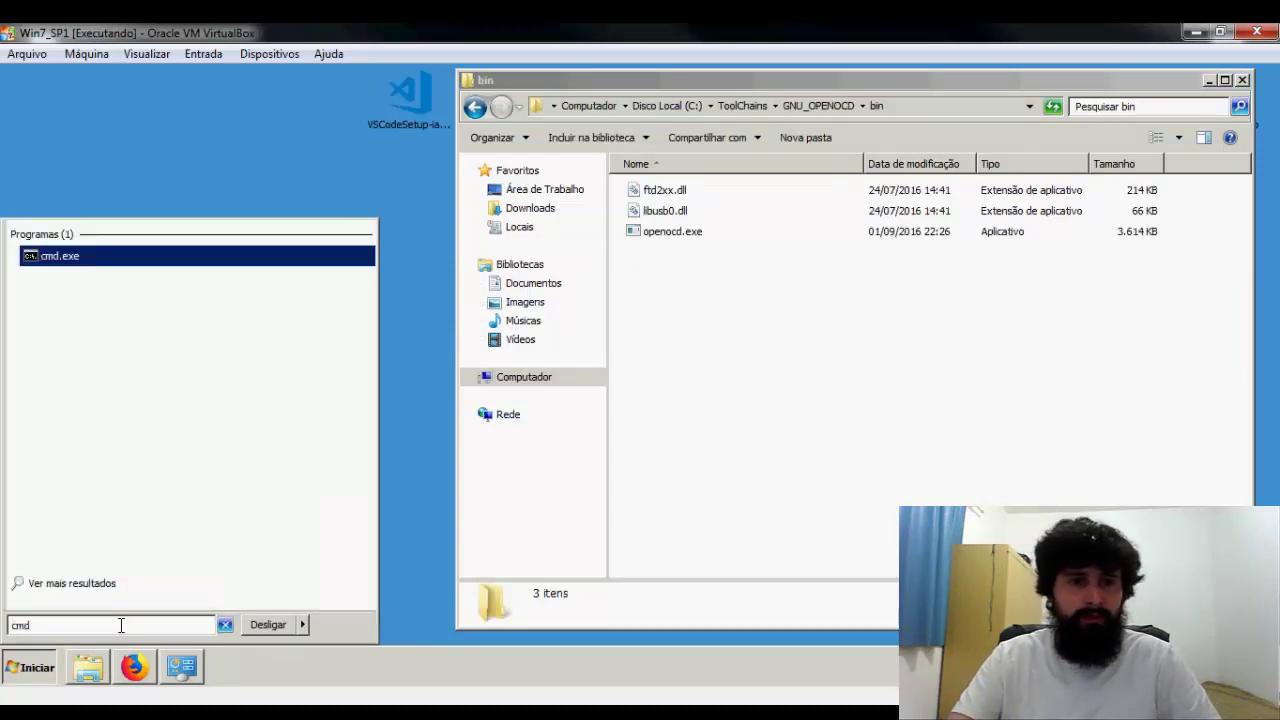
key("Return")
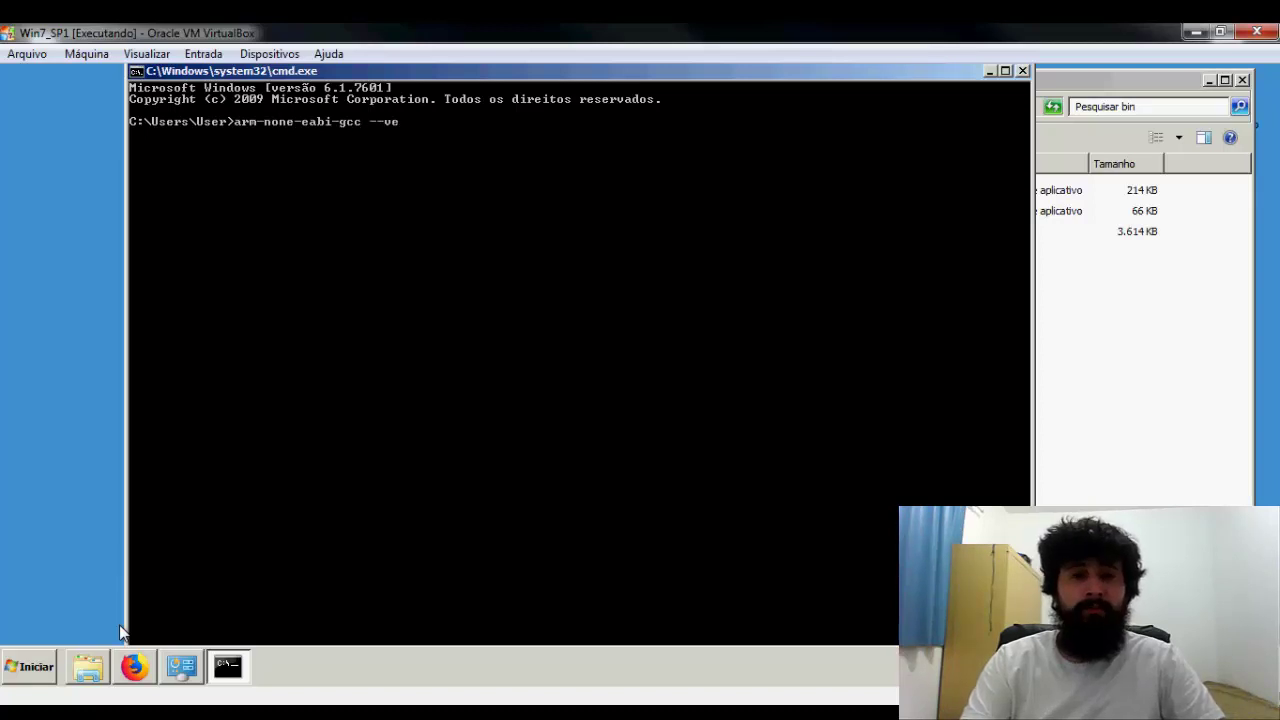
- Check the installed tools by running arm-none-eabi-gcc --version, openocd --version and make --version
key("Return")
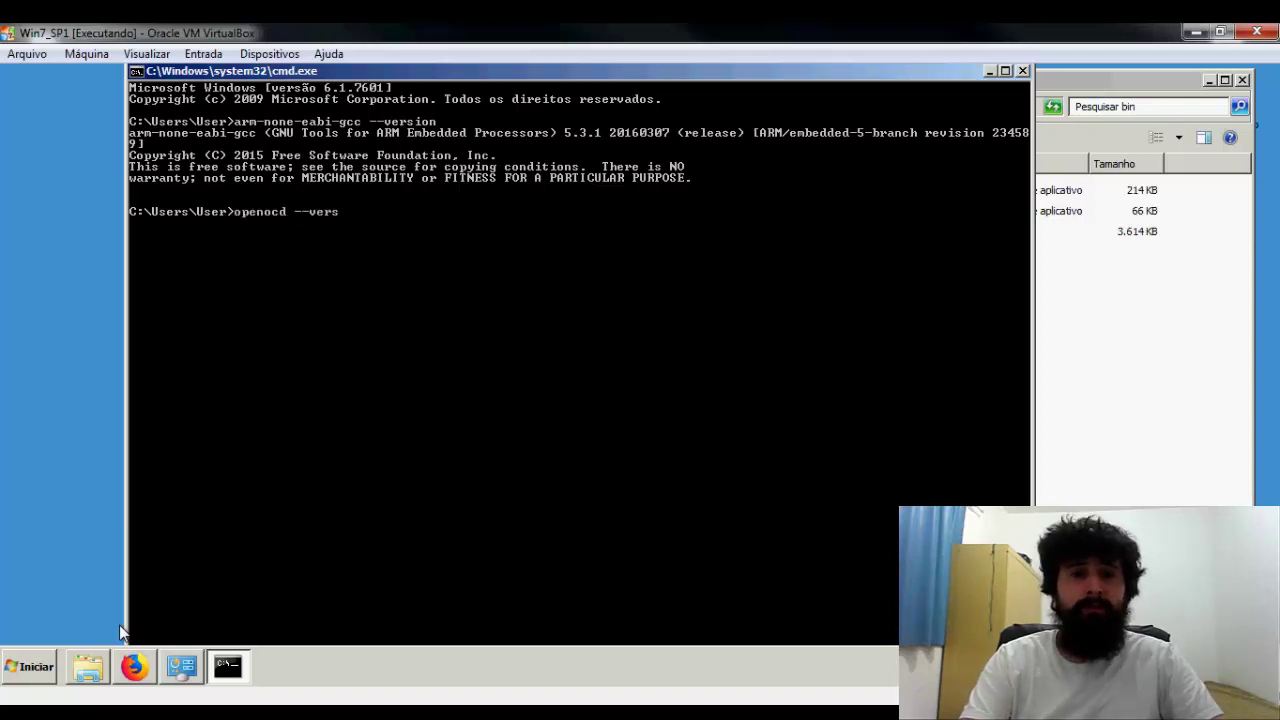
key("Return")
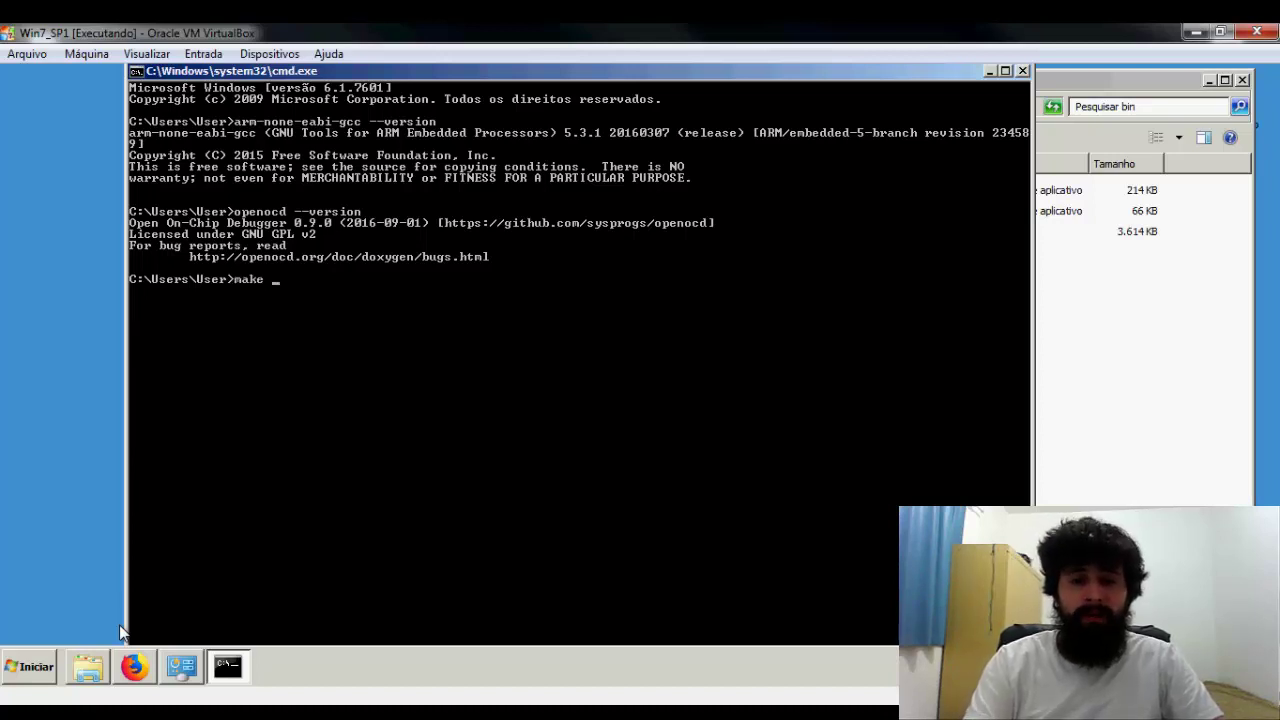
type("make --versionn")
key("BackSpace")
key("Return")
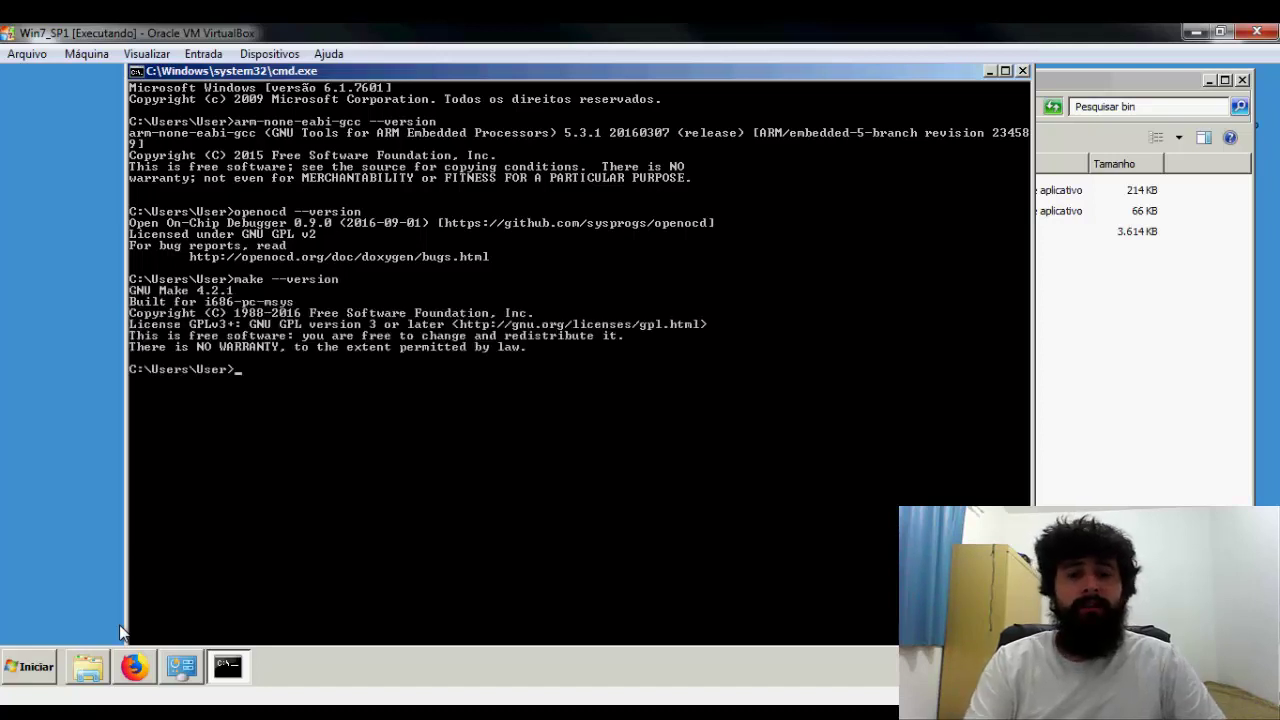
- Clear the command prompt with cls, and close both it and the bin folder window
type("cls")
key("Return")
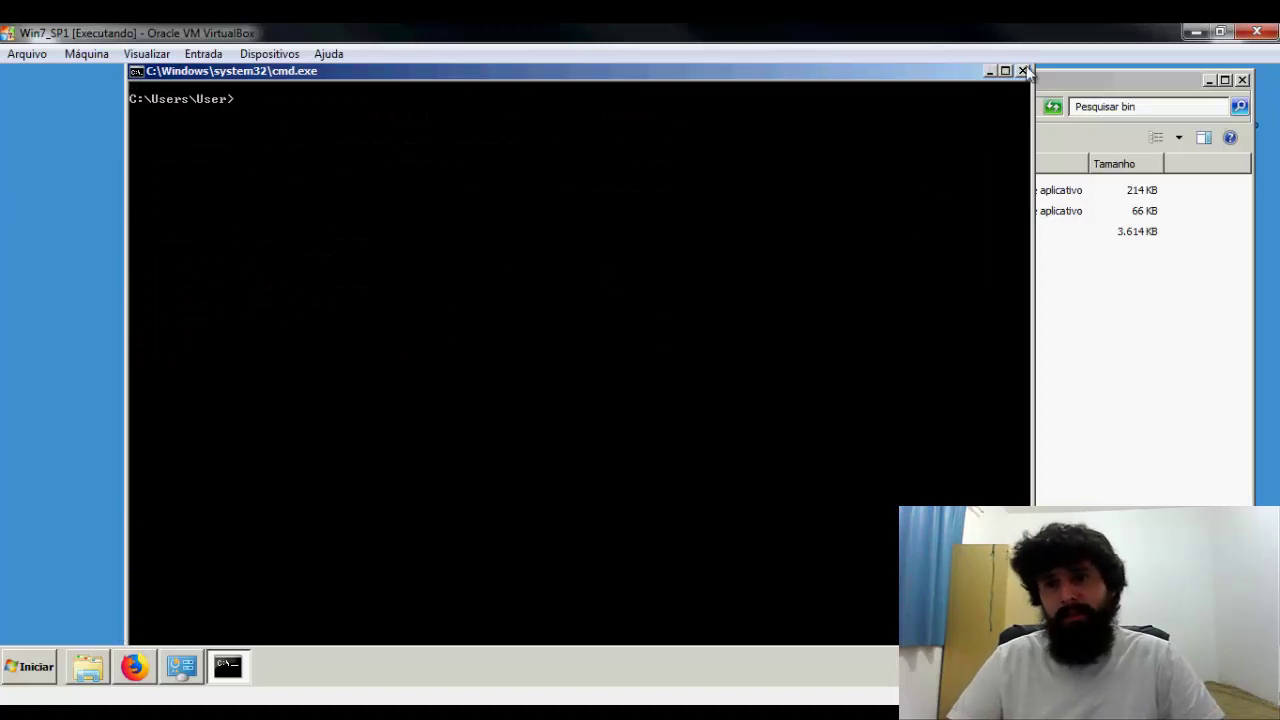
left_click_drag(911, 83, 878, 87)
left_click(989, 76)
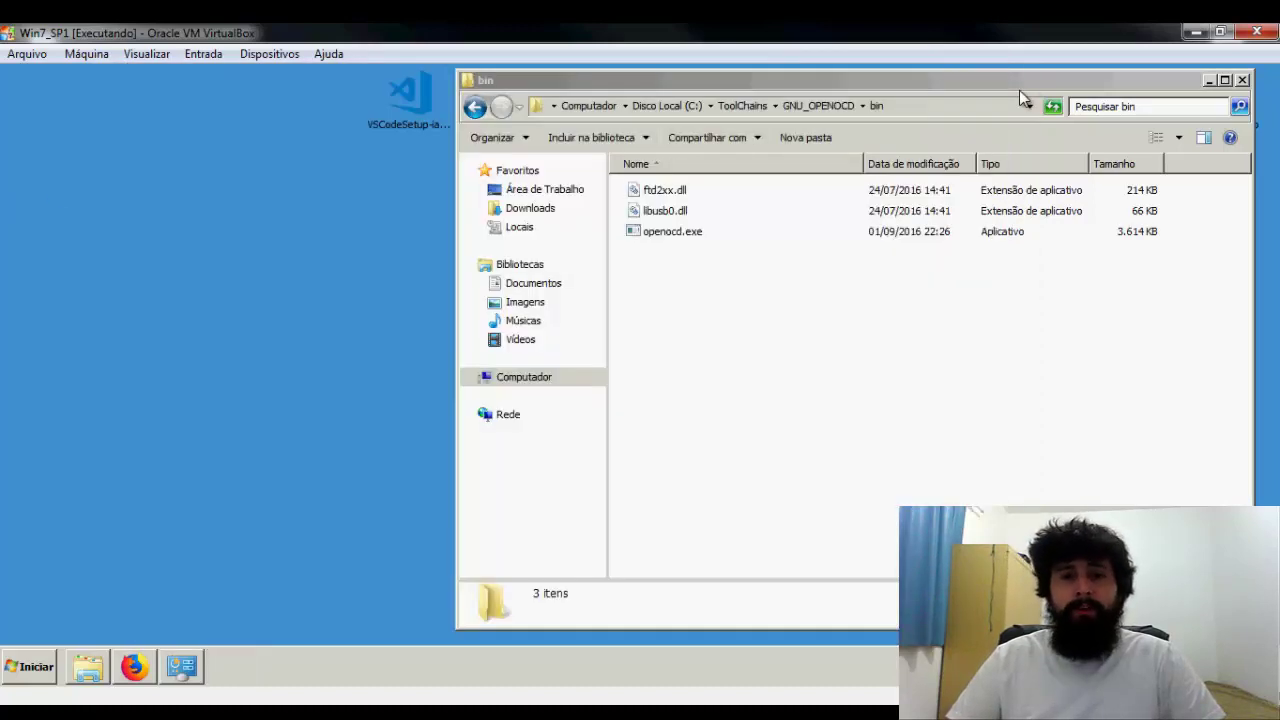
left_click(1243, 80)
right_click(686, 140)
left_click(745, 184)
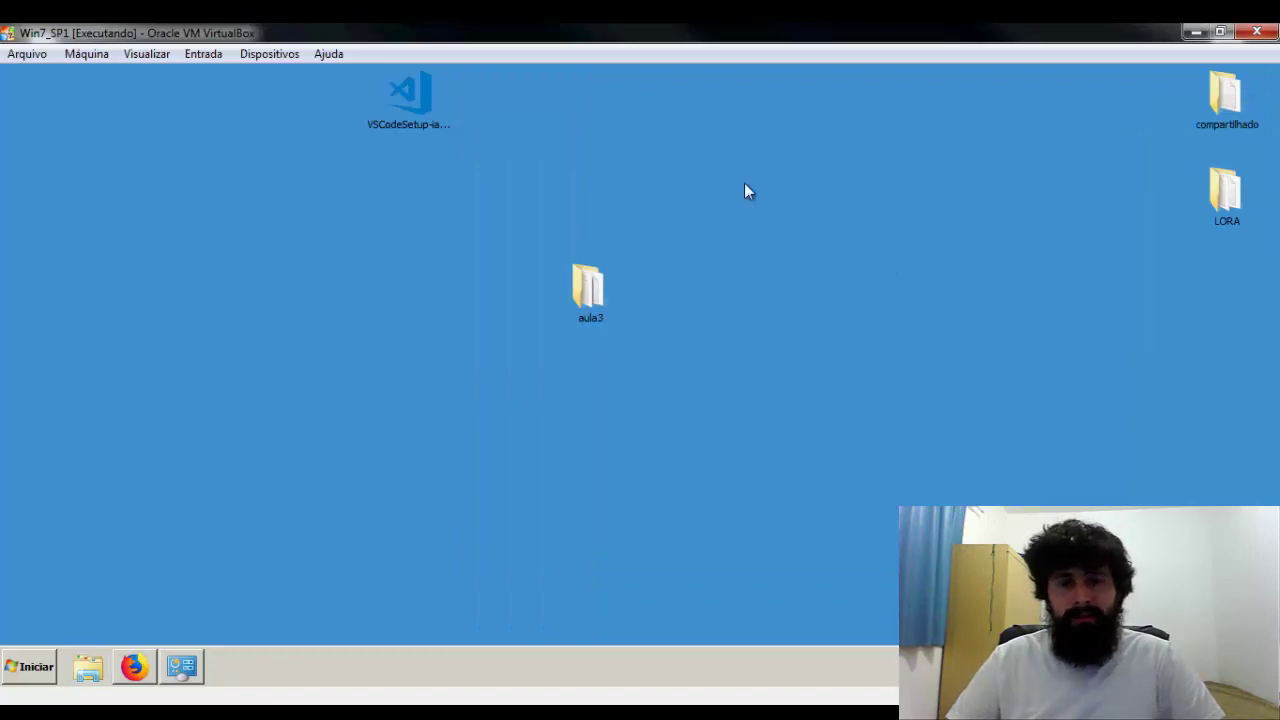
- Open the aula3 project folder on the desktop, examine its files and folders, and close it
left_click(576, 295)
double_click(587, 290)
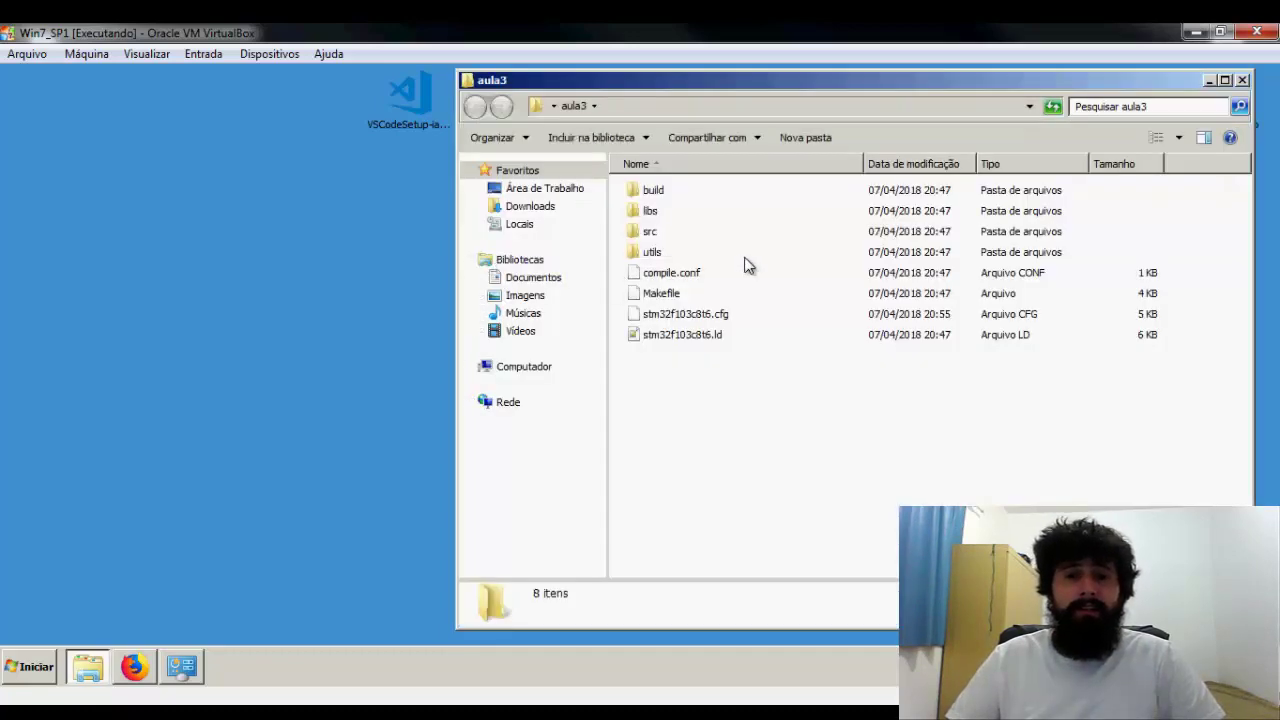
left_click_drag(855, 92, 709, 89)
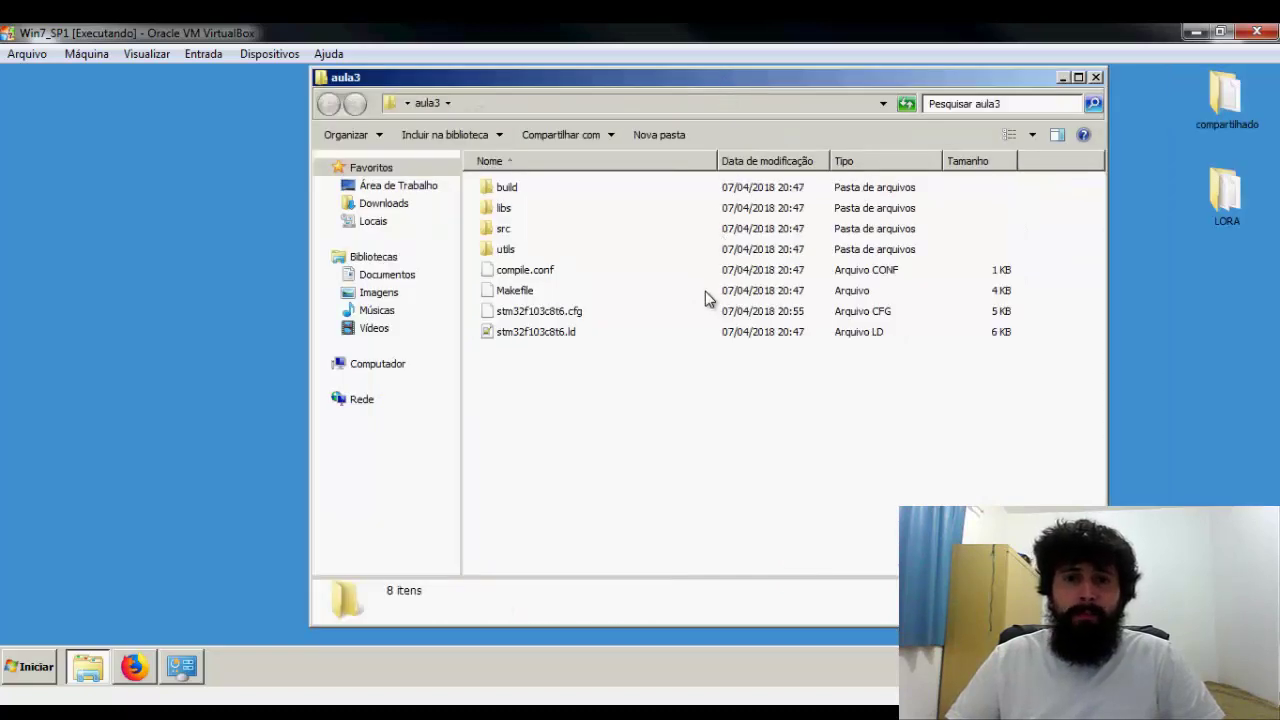
left_click(1096, 77)
- Rename the aula3 folder on the desktop as aula4
left_click(603, 325)
key("F2")
key("End")
key("BackSpace")
type("4")
key("Return")
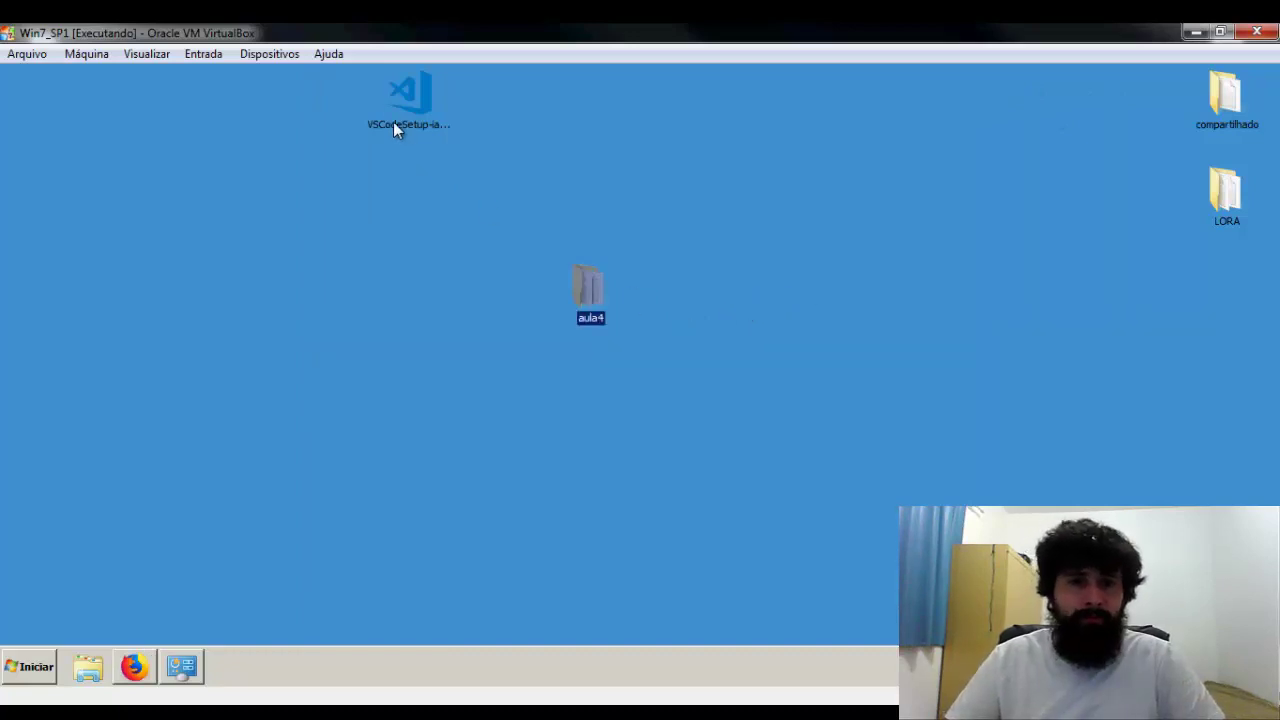
- Launch Visual Studio Code, and clear the screen by closing the Sistema window and minimizing Firefox
left_click(29, 666)
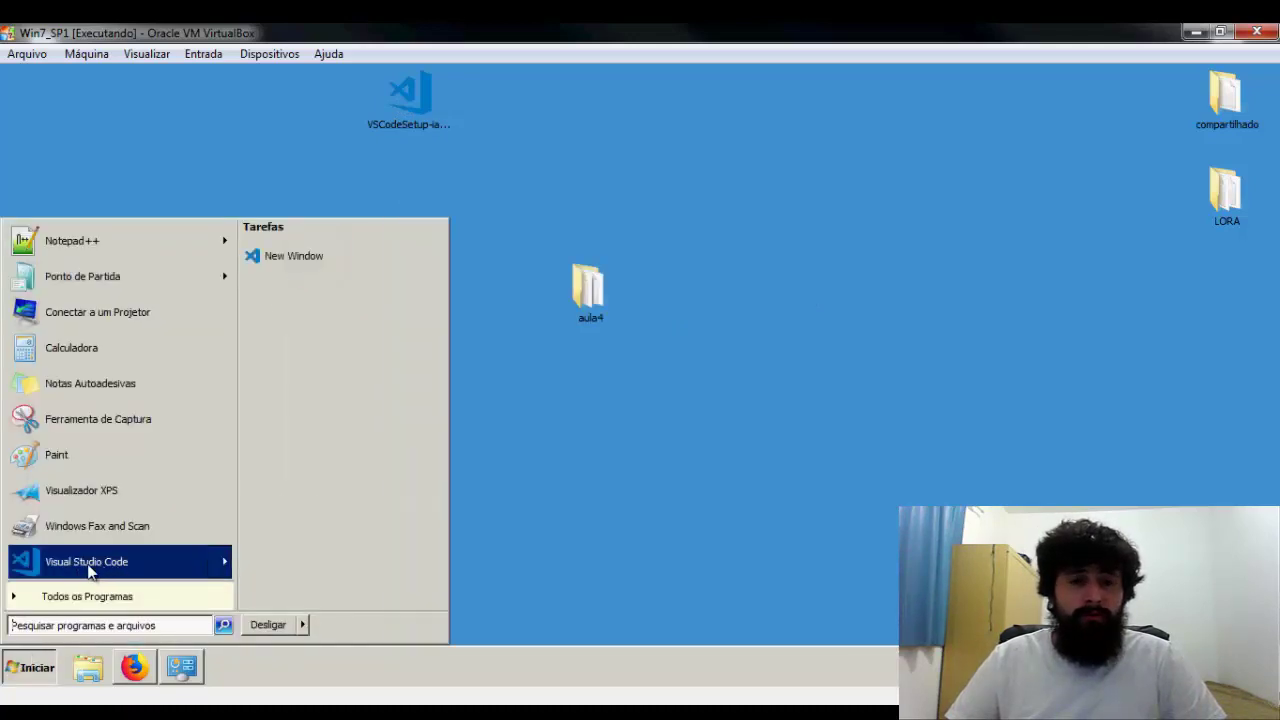
left_click(88, 566)
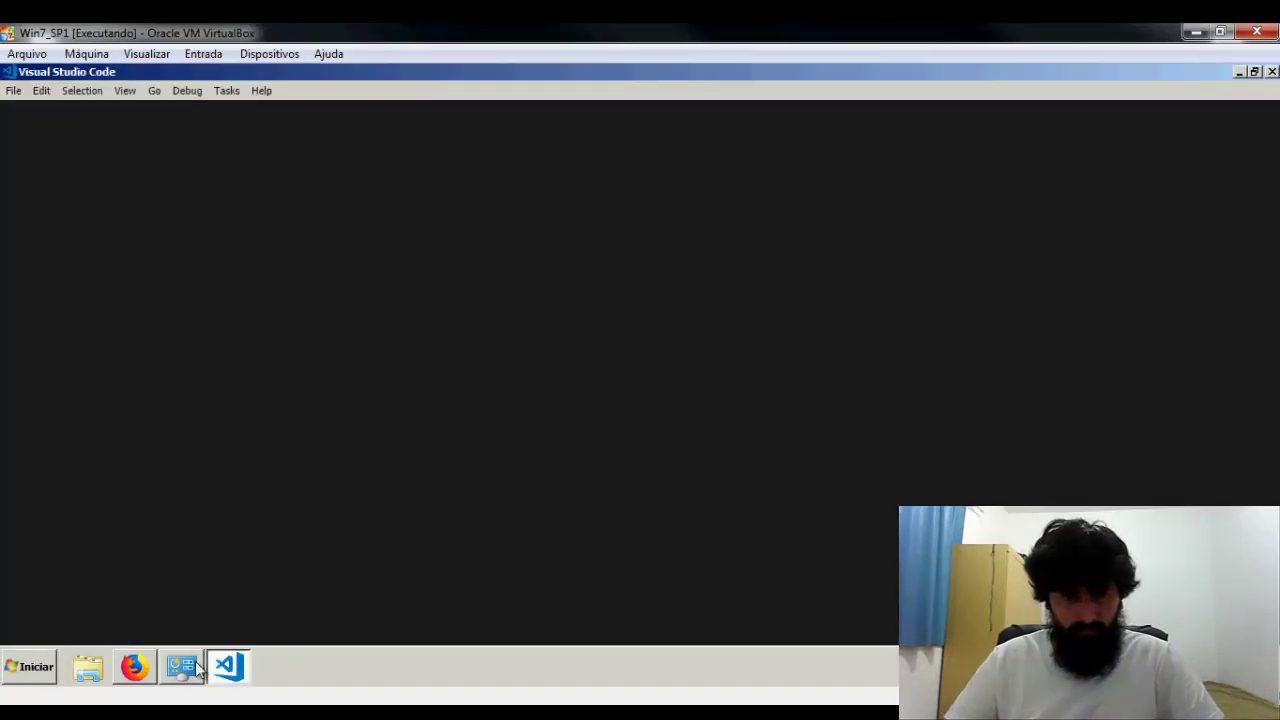
left_click(198, 668)
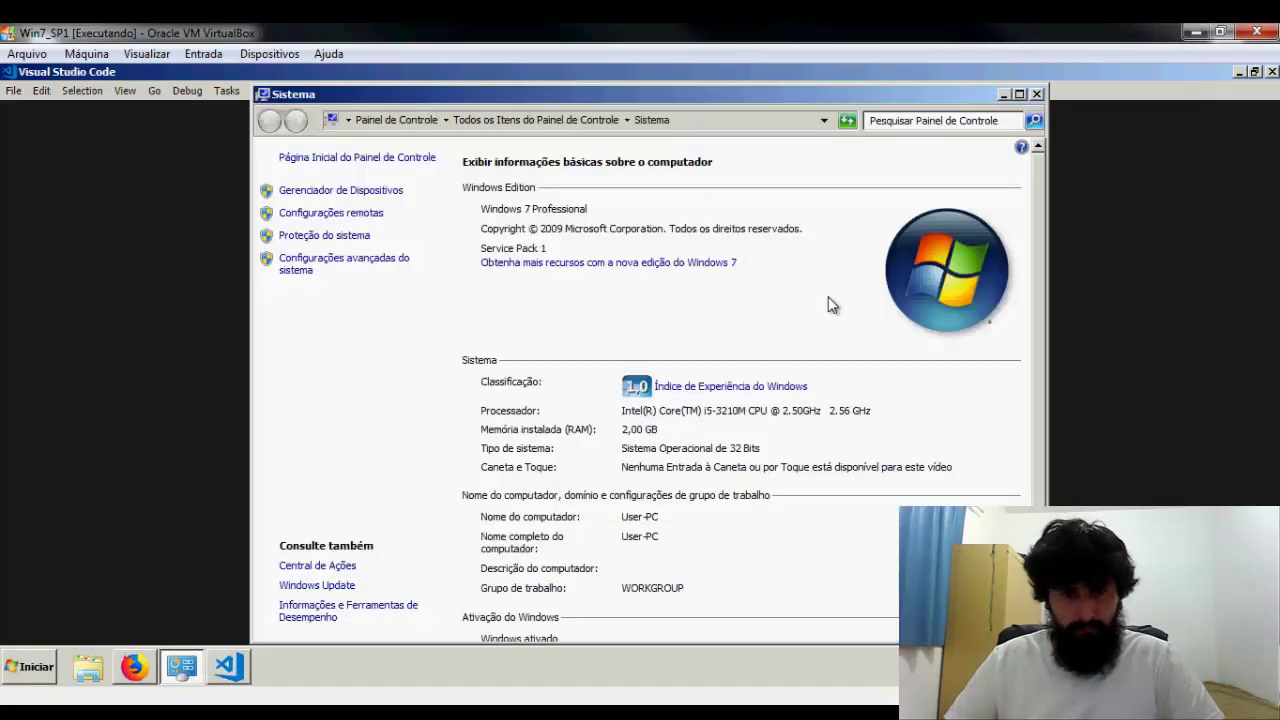
left_click(1036, 90)
left_click(147, 669)
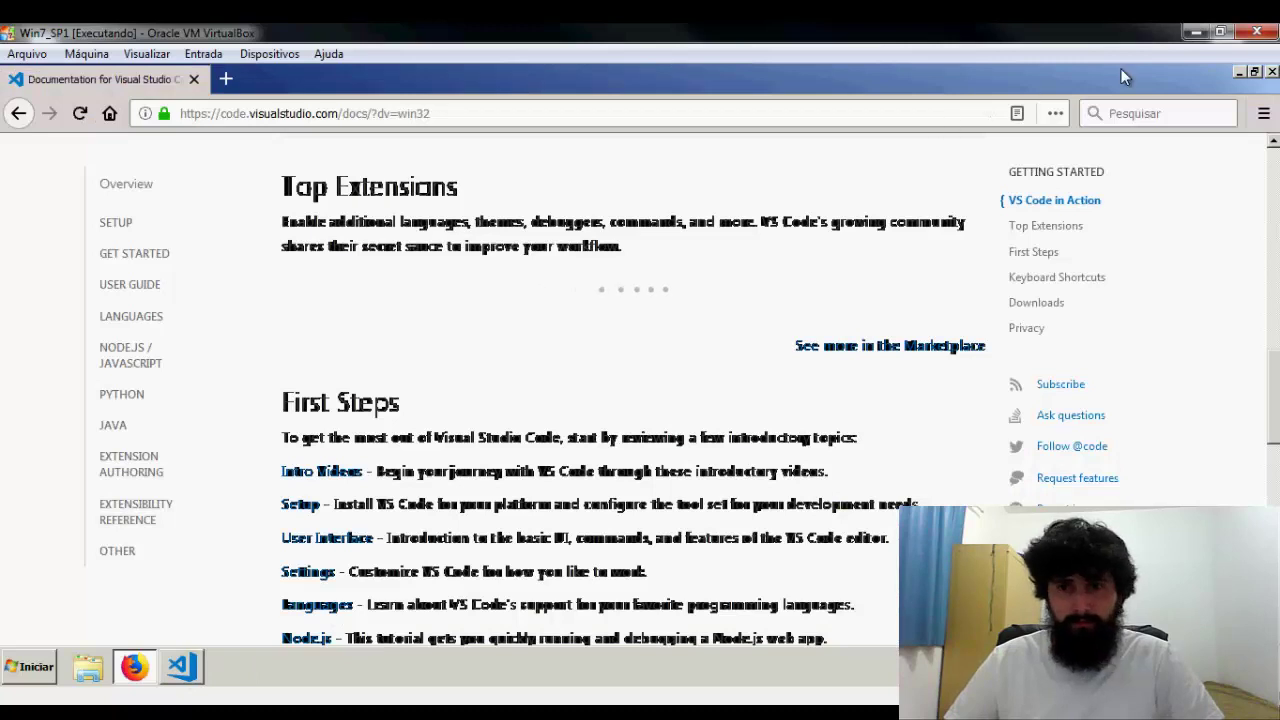
left_click(1230, 70)
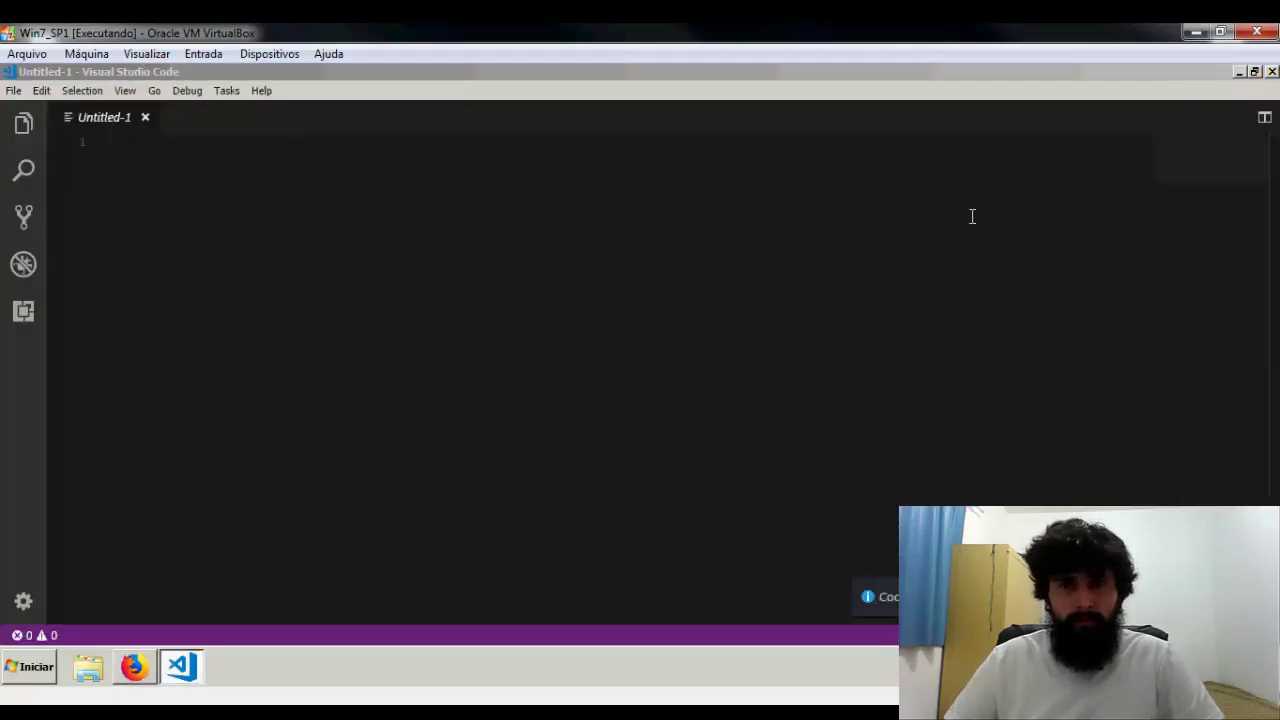
- Close the empty Untitled-1 file and minimize Visual Studio Code
left_click(145, 117)
left_click(1238, 72)
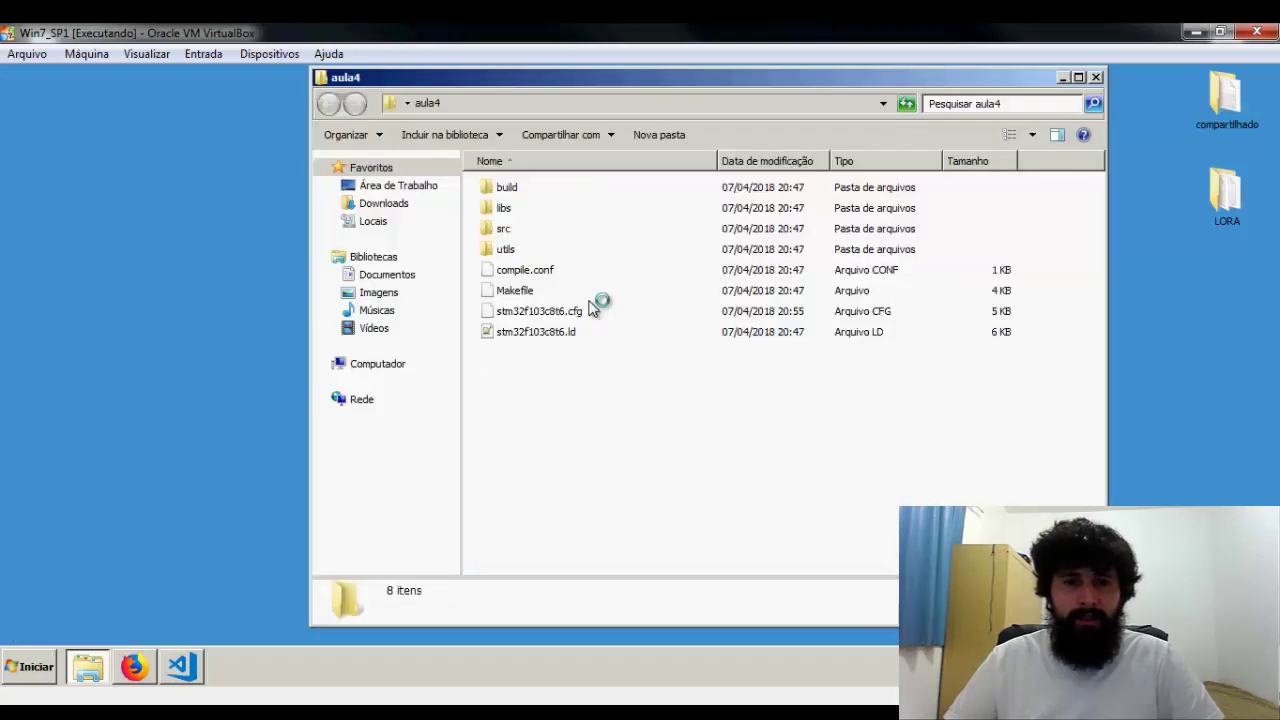
- Move all files and folders of aula4 into a new subfolder named projeto, and return to the aula4 folder
left_click_drag(606, 383, 493, 182)
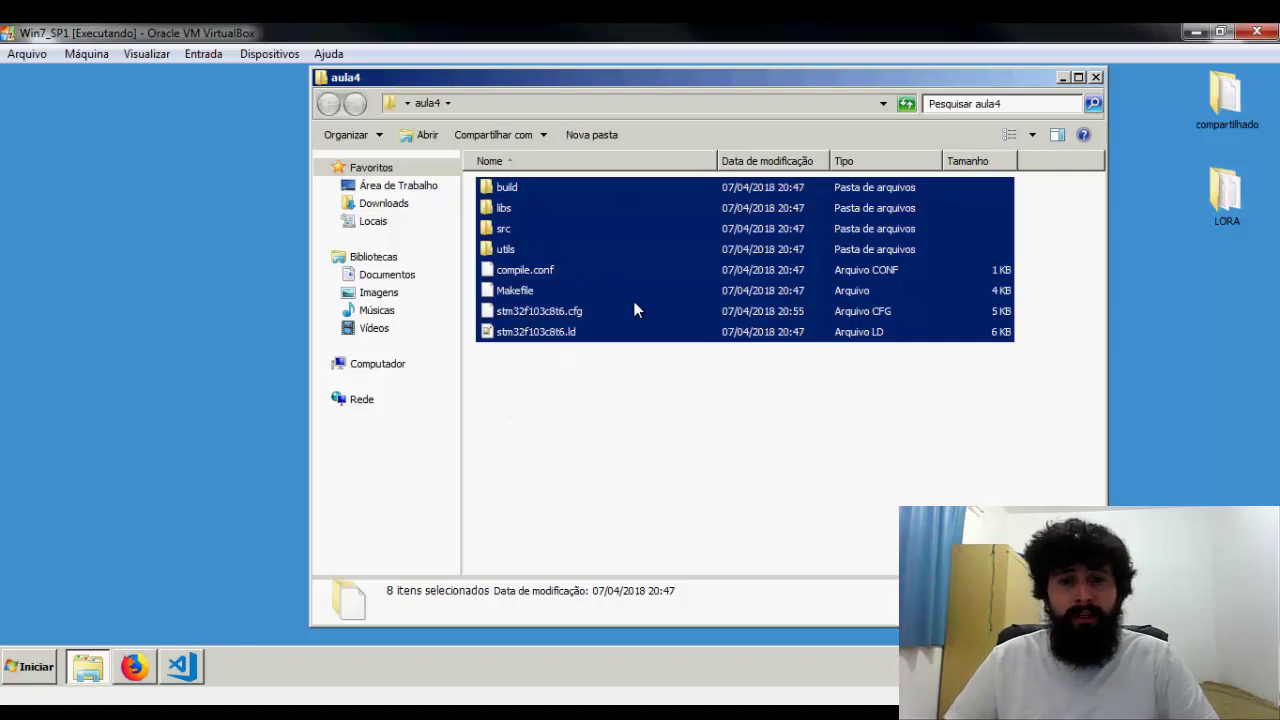
right_click(550, 432)
mouse_move(620, 391)
left_click(748, 392)
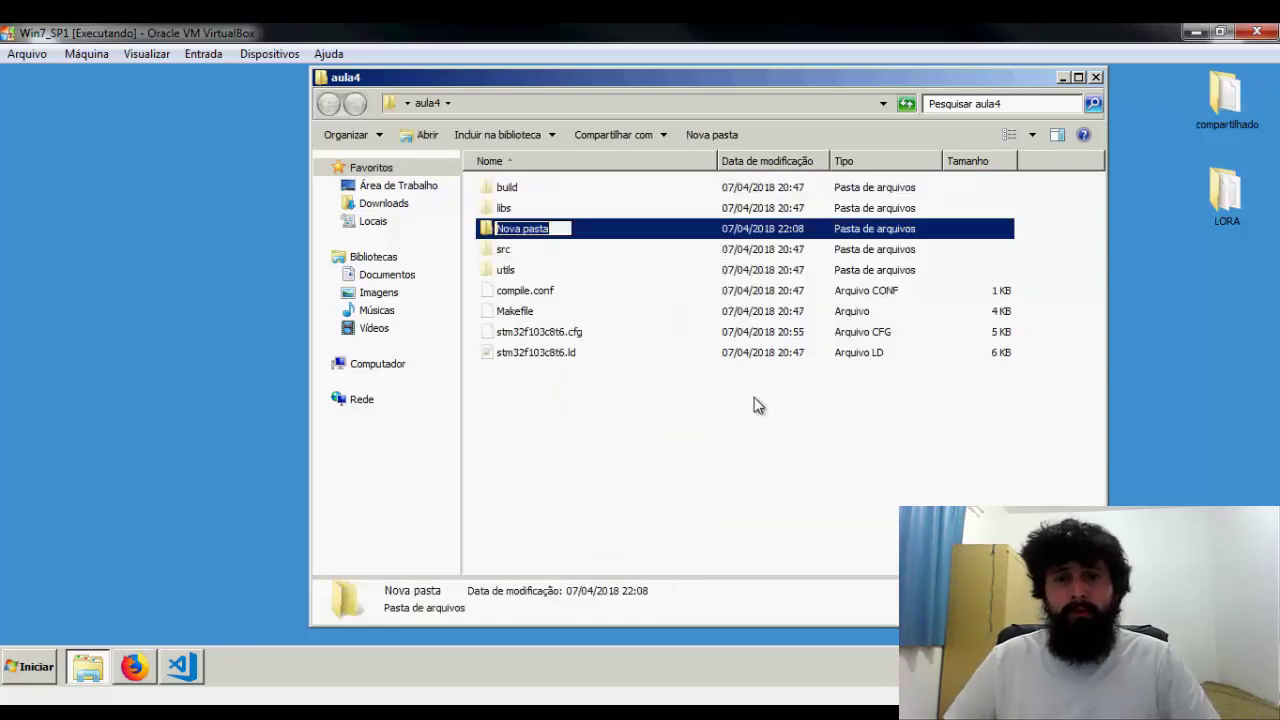
type("projeto")
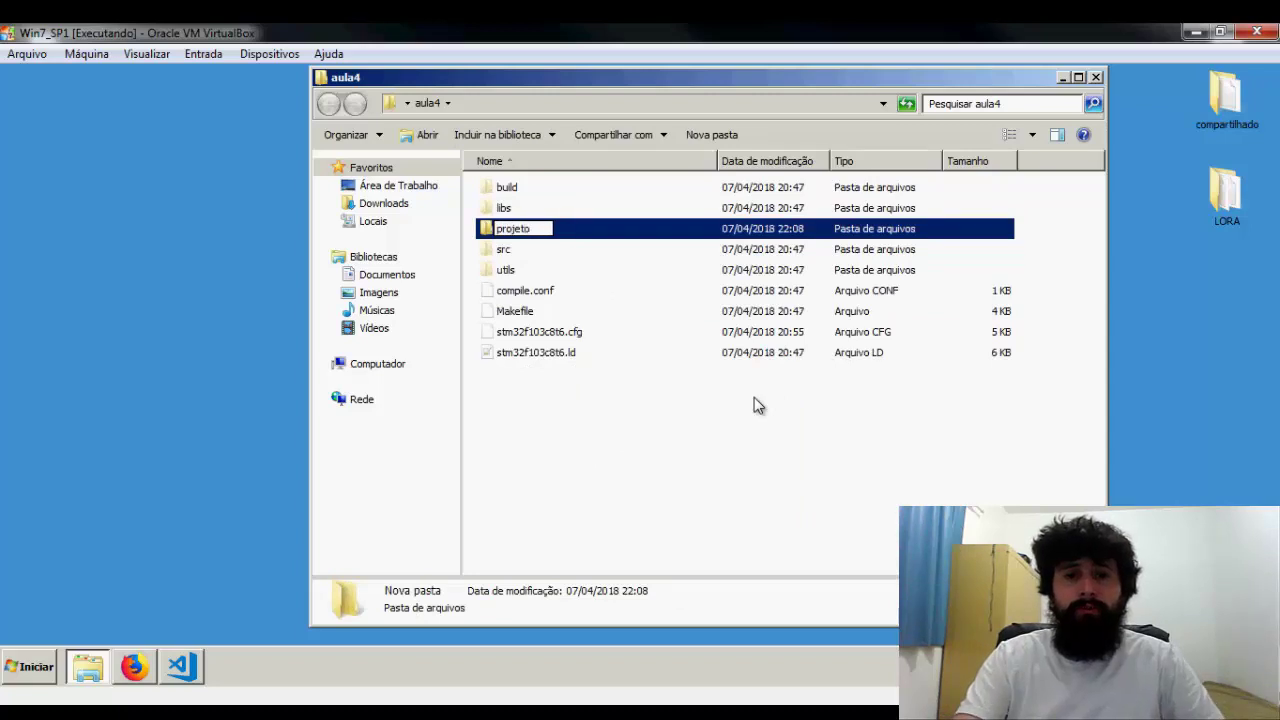
key("Return")
key("Return")
key("ctrl+v")
left_click(728, 429)
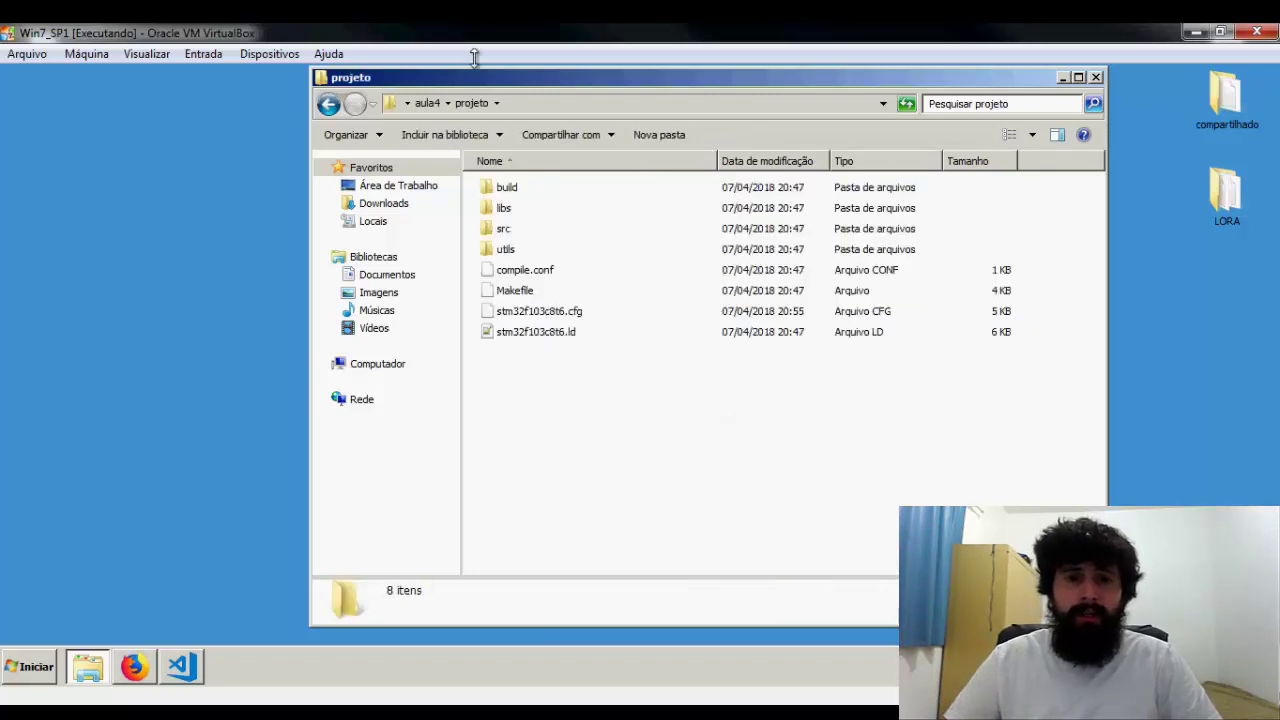
left_click(427, 103)
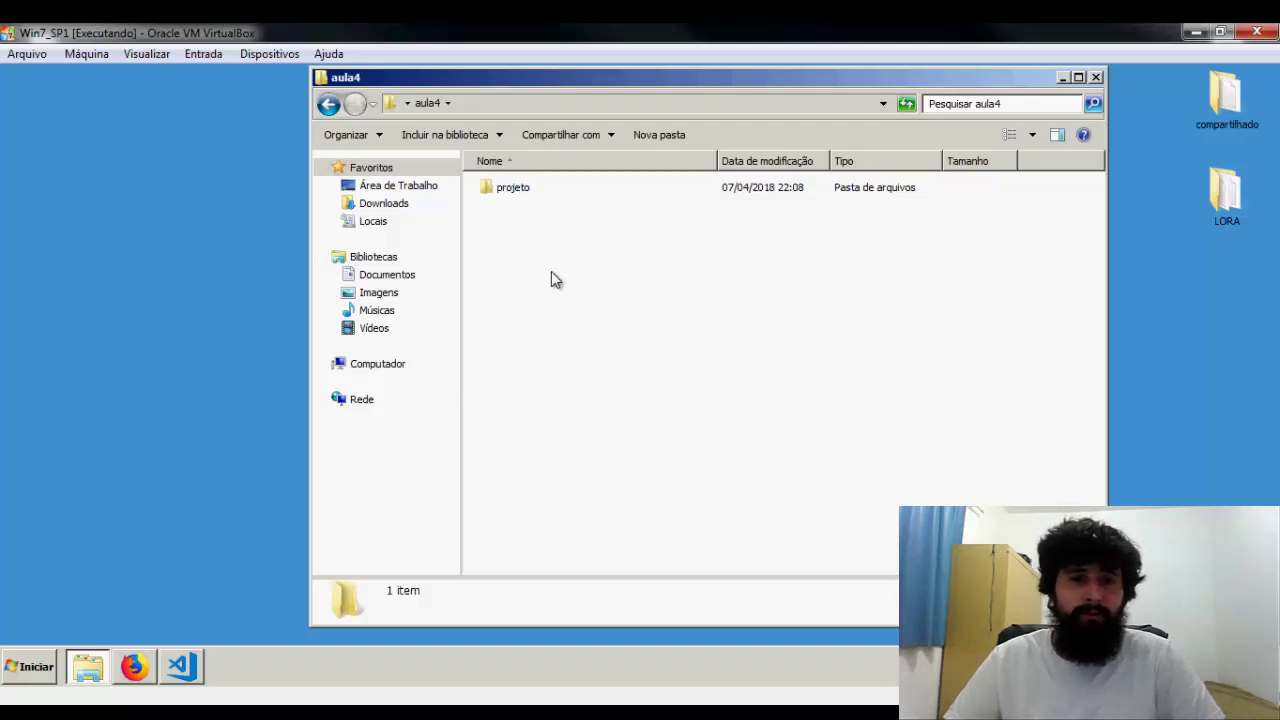
- Switch to Visual Studio Code and save the workspace as aula4 inside the aula4 folder on the desktop
left_click(183, 668)
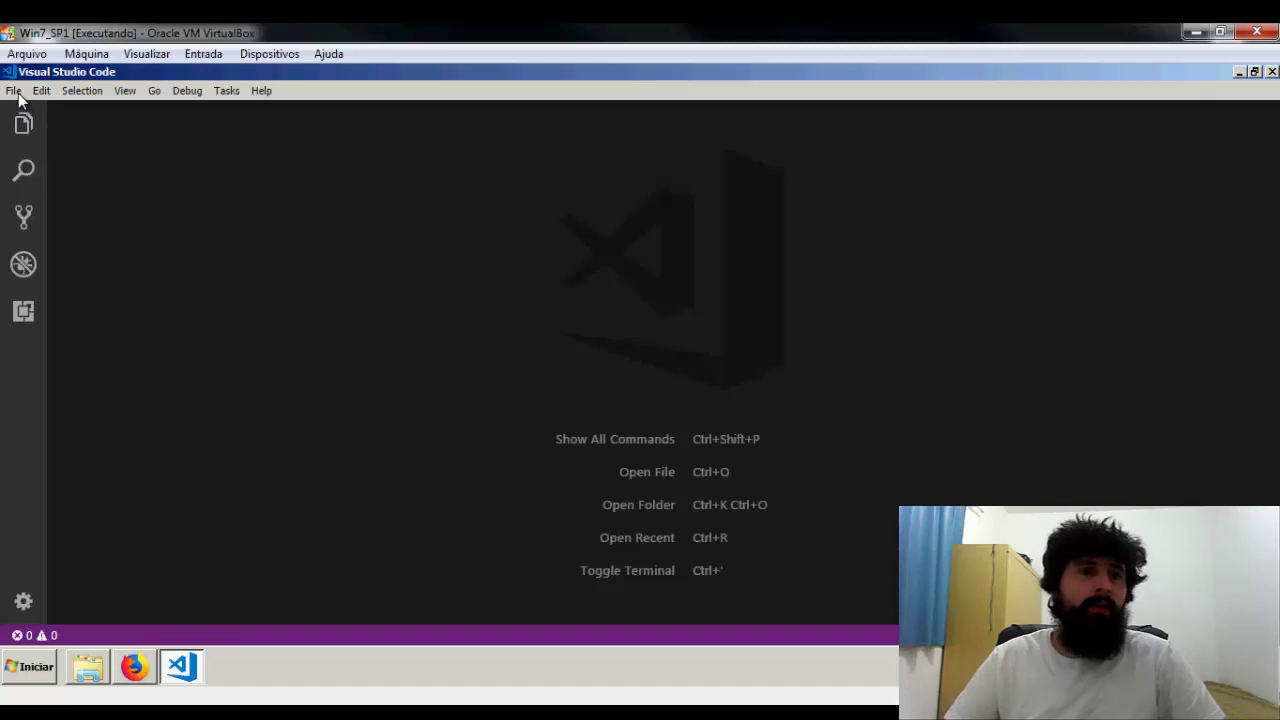
key("alt+f")
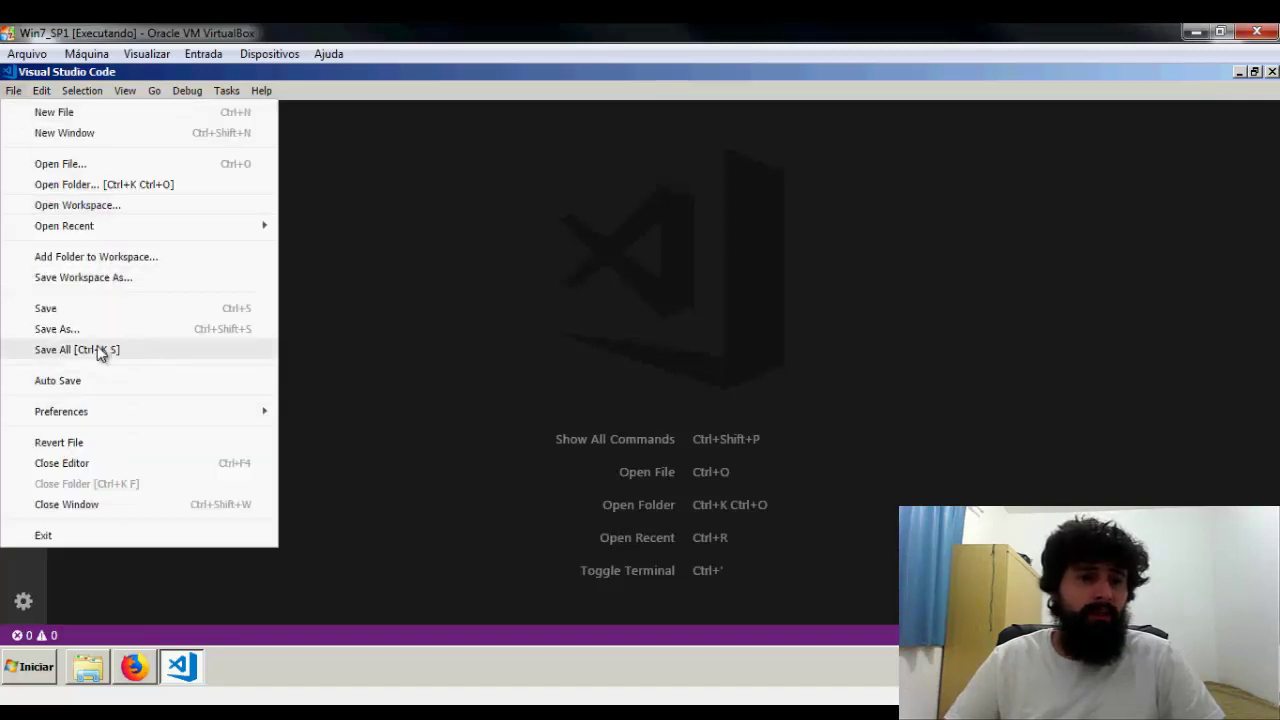
left_click(82, 279)
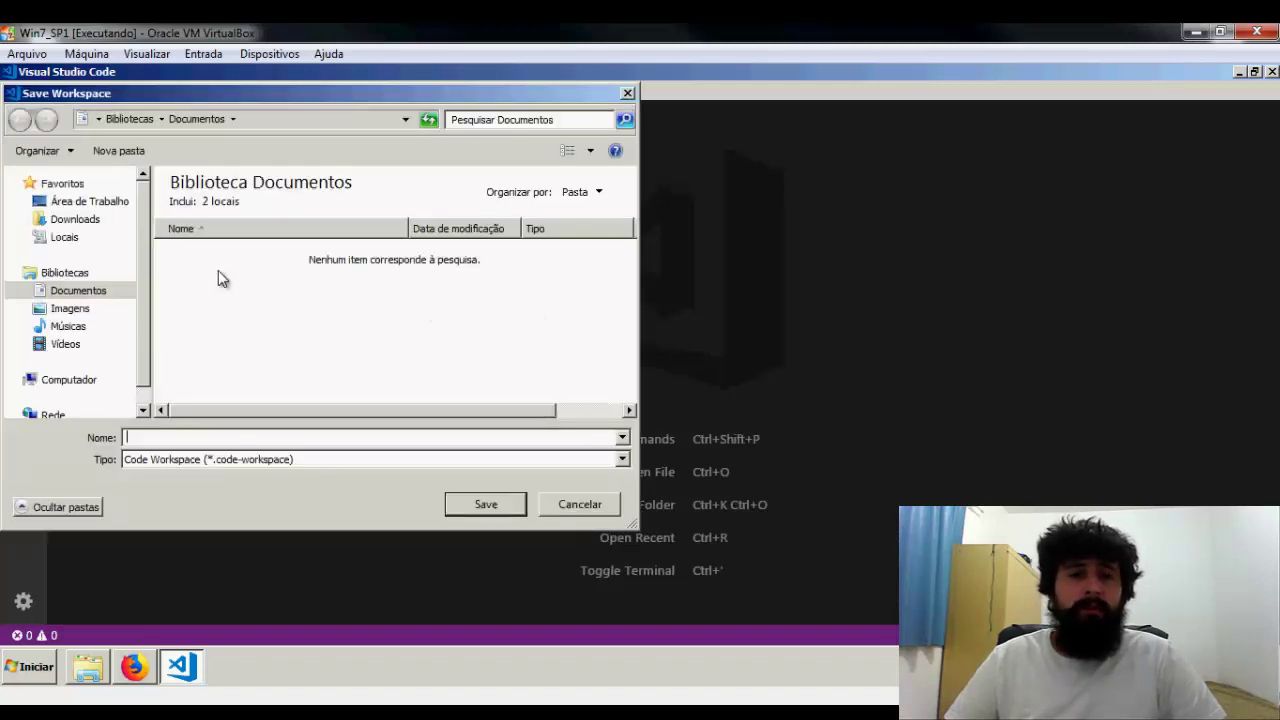
left_click(88, 201)
left_click(245, 405)
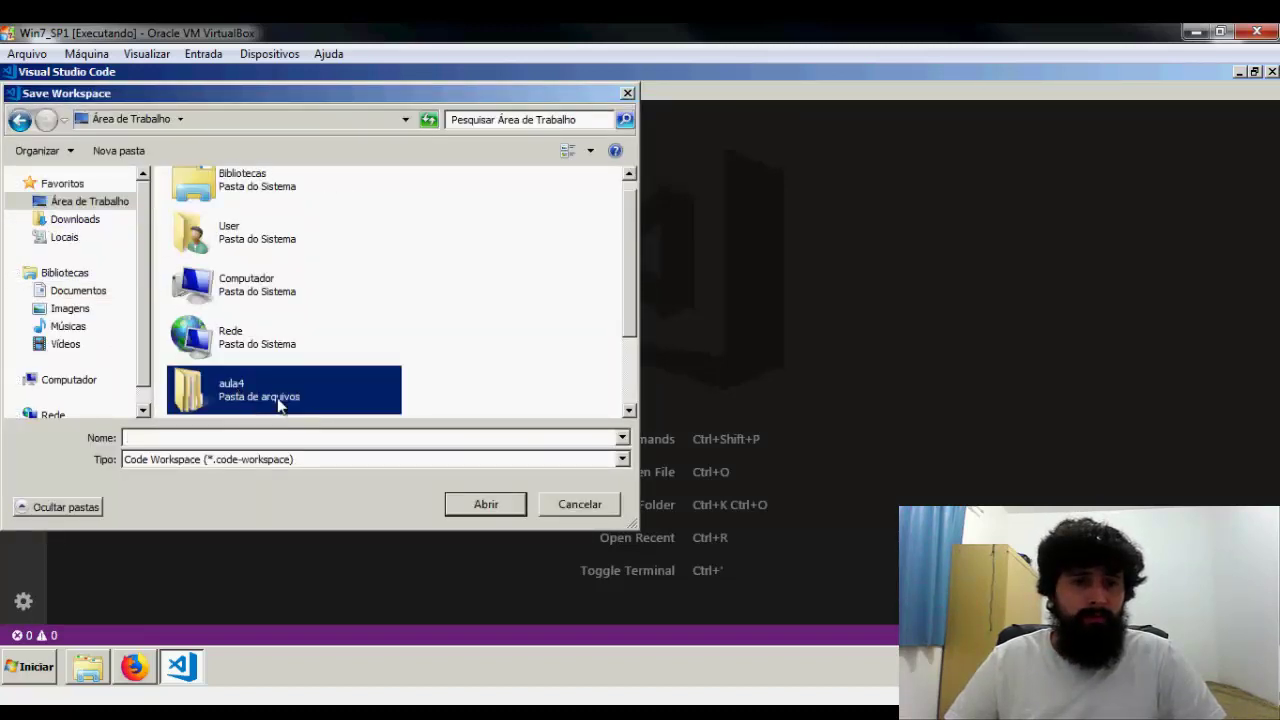
scroll(289, 370, "down", 2)
double_click(207, 287)
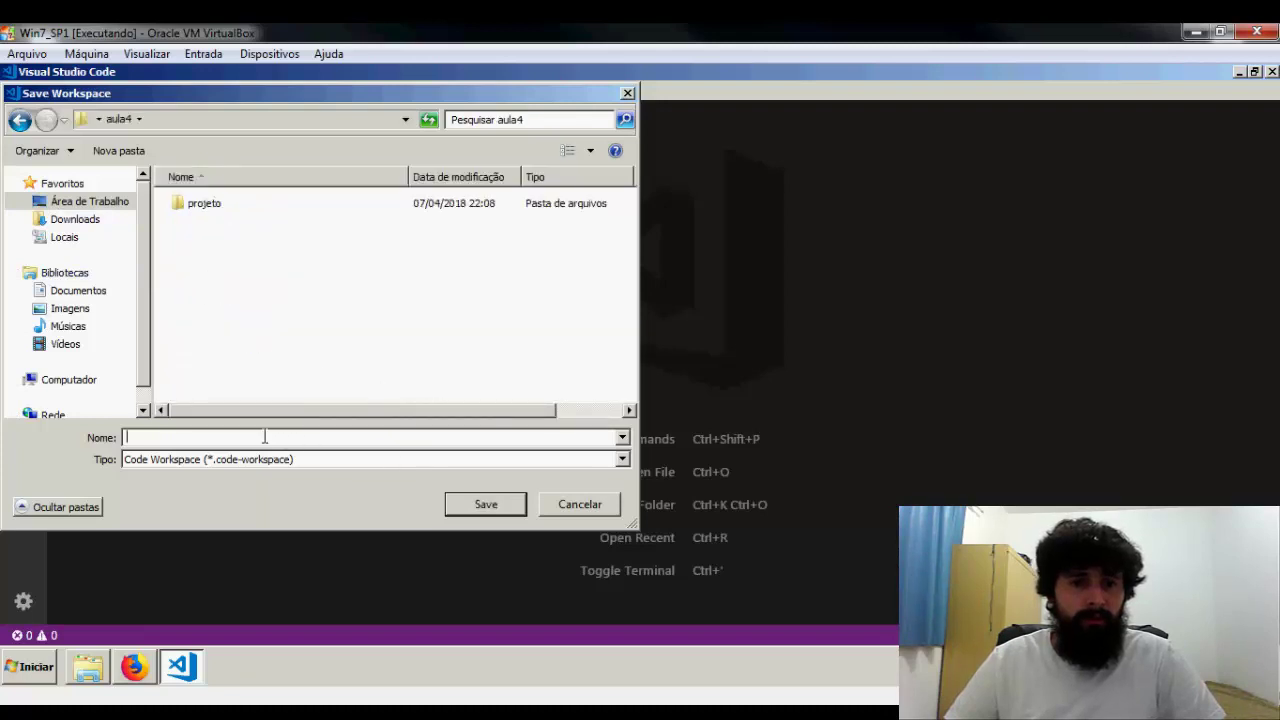
type("aula")
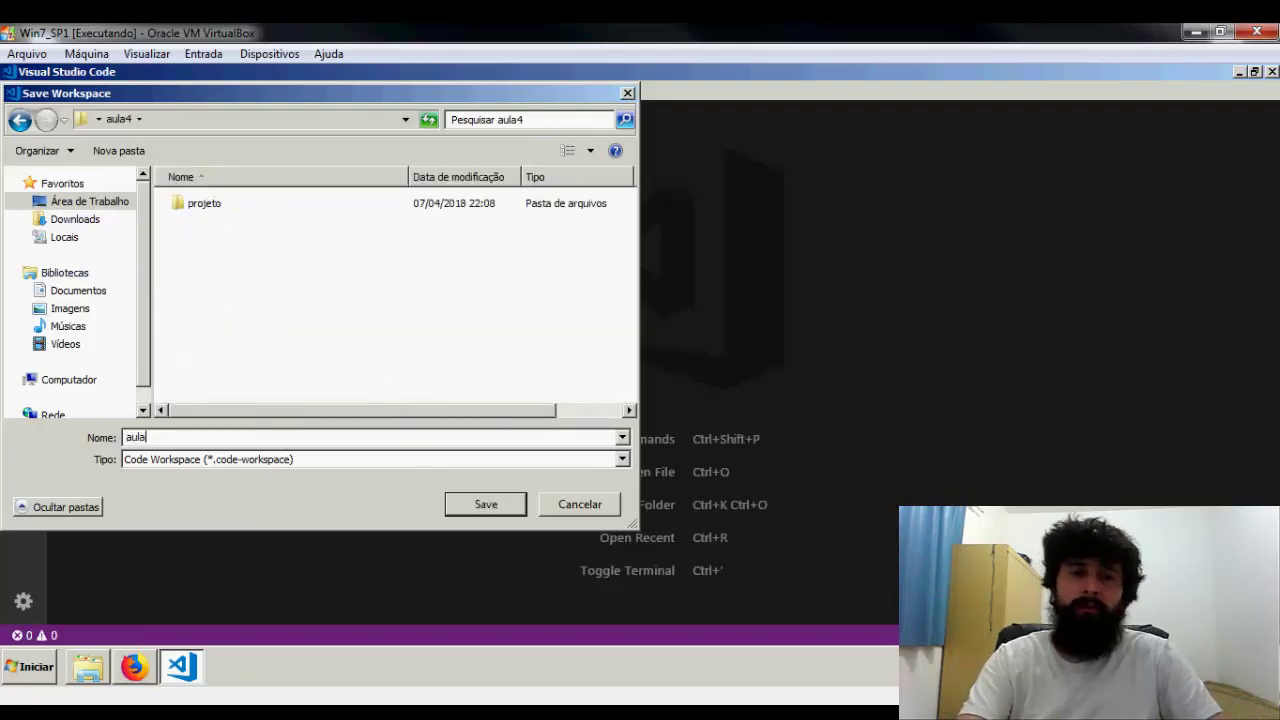
type("4")
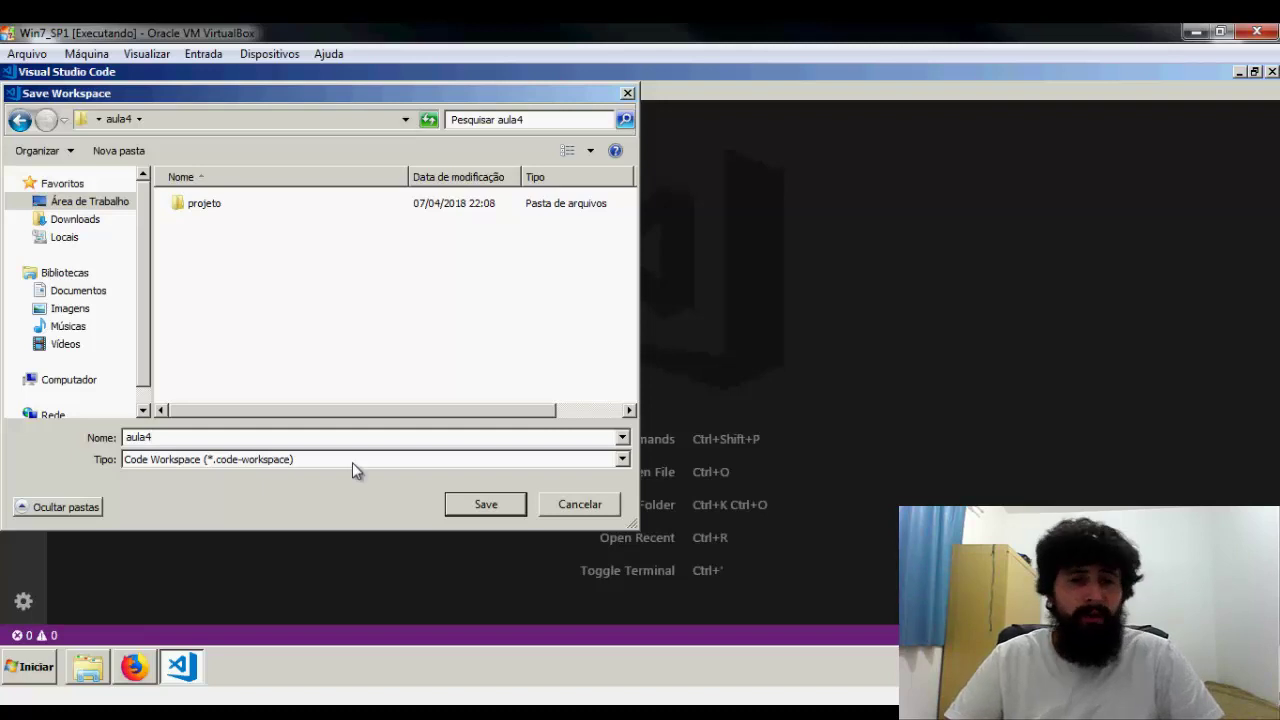
left_click(478, 506)
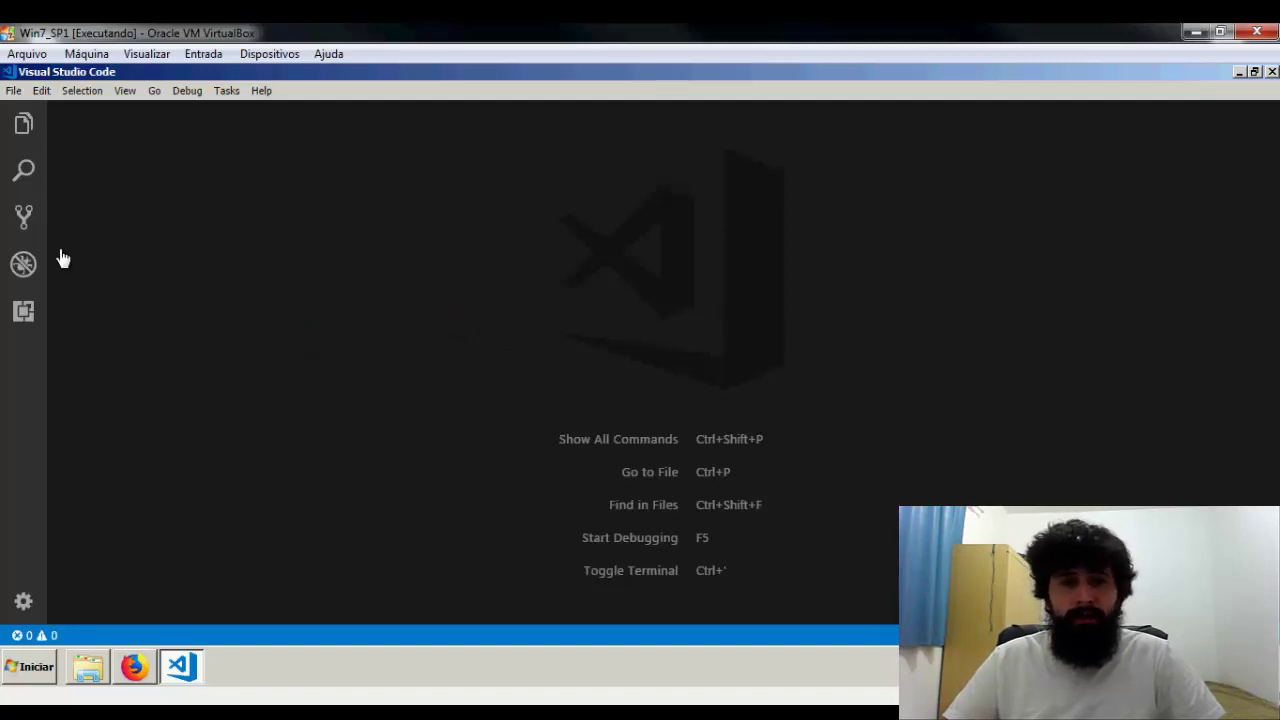
- Add the projeto folder to the aula4 workspace and narrow the file explorer
left_click(22, 127)
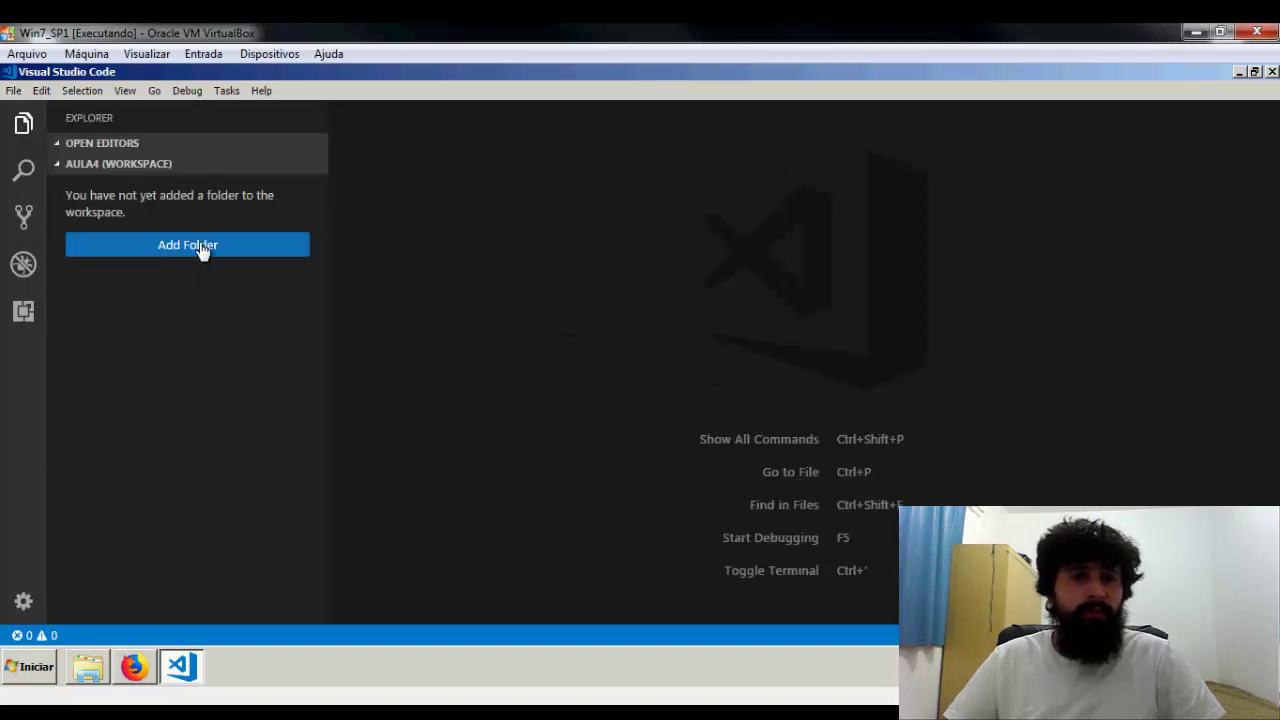
left_click(164, 248)
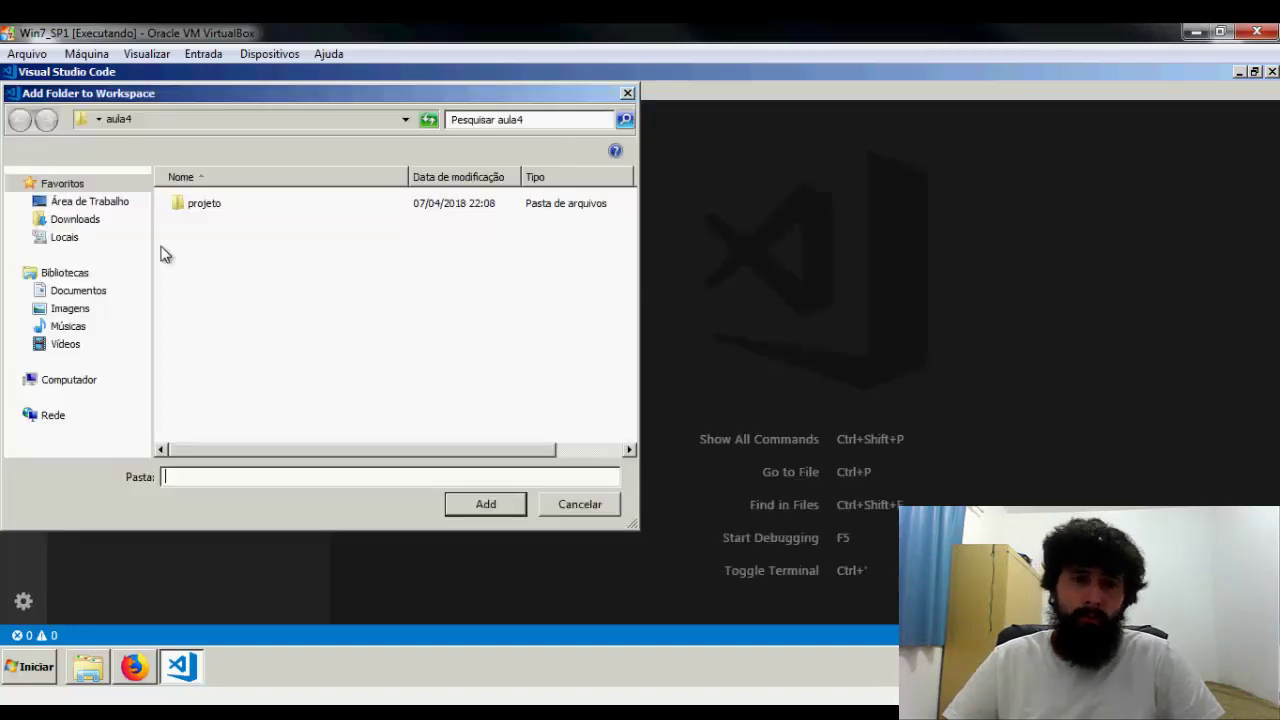
left_click(196, 205)
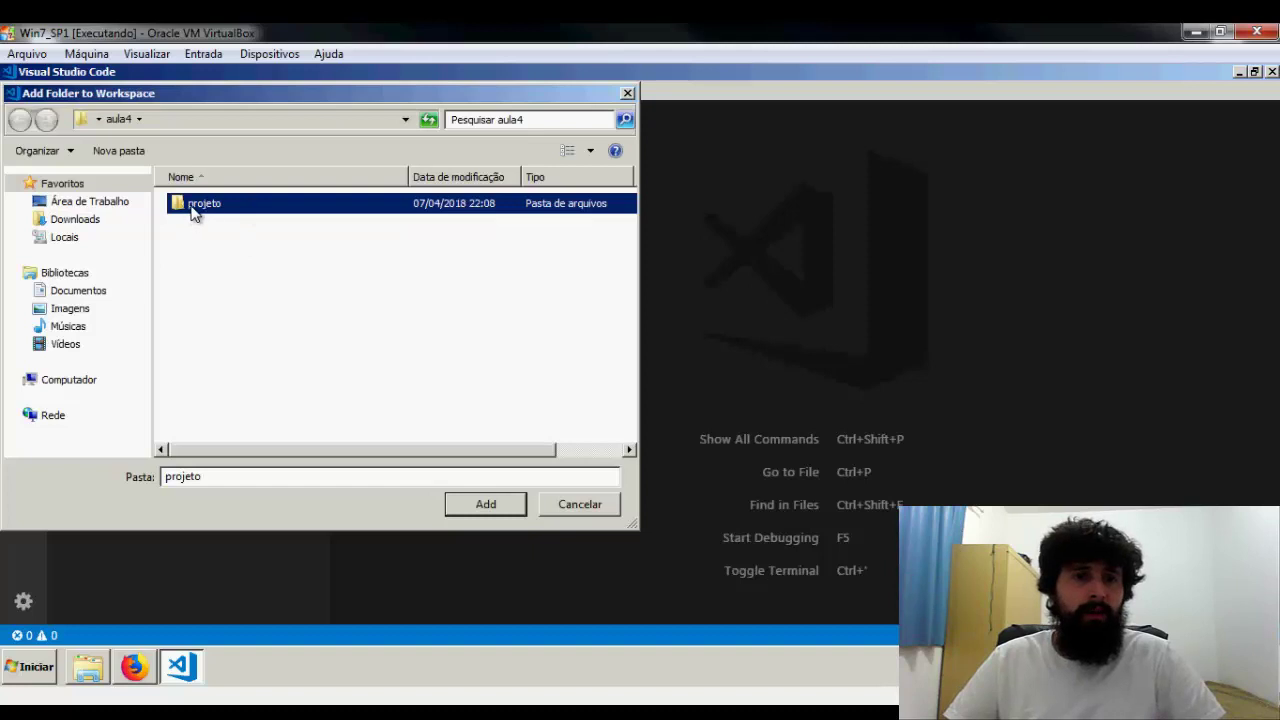
left_click(482, 504)
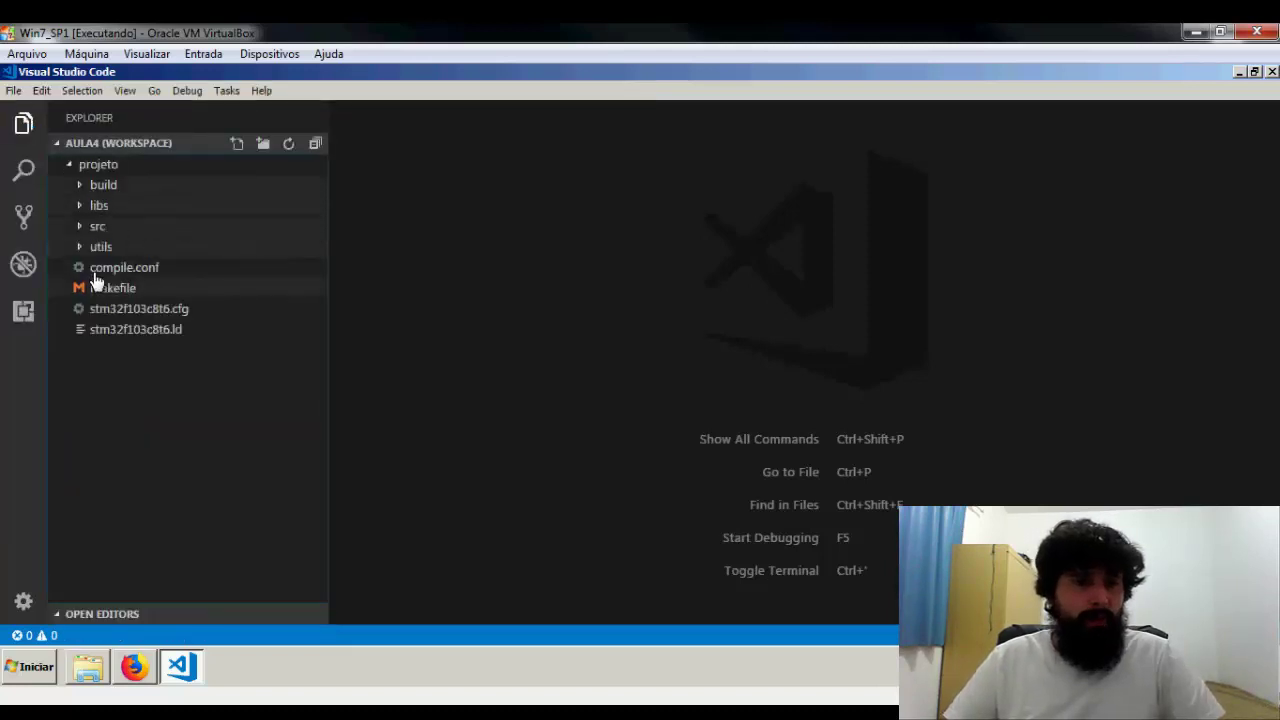
left_click_drag(327, 191, 229, 194)
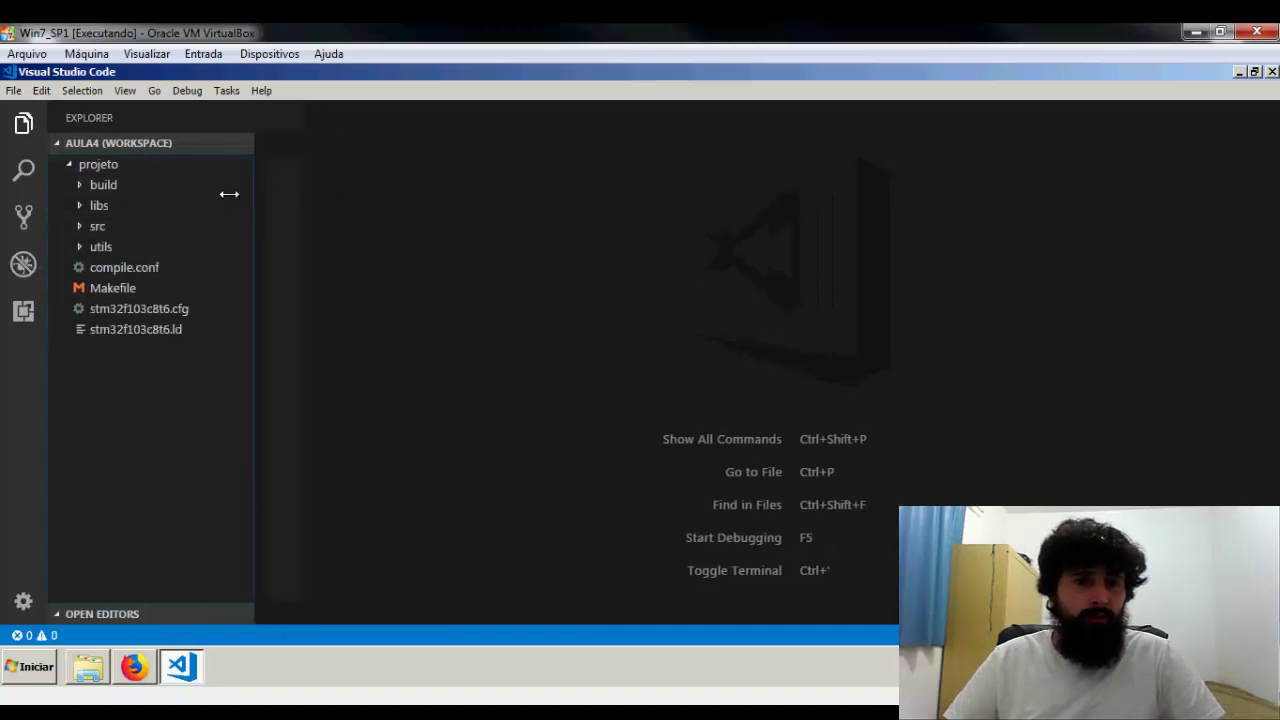
- Browse the project's folders, open main.c from src/user to view its code, and dismiss the extension recommendation
left_click(80, 186)
left_click(80, 188)
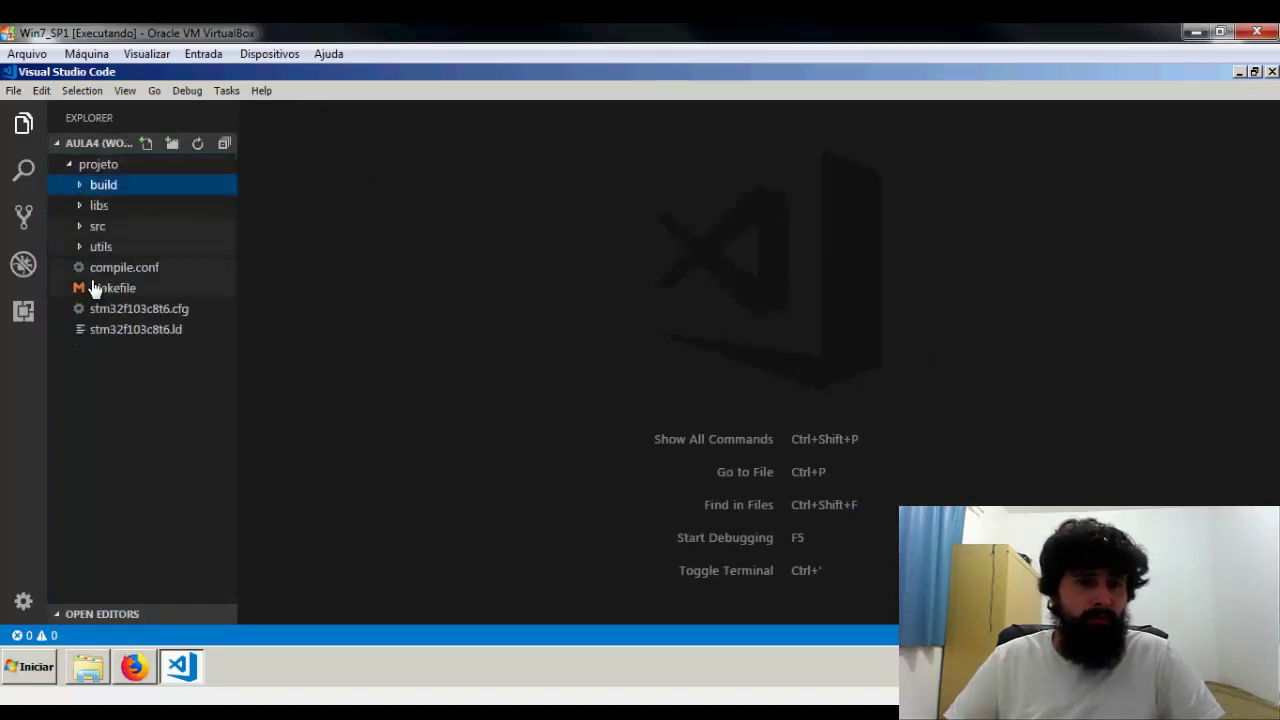
left_click(79, 208)
left_click(79, 226)
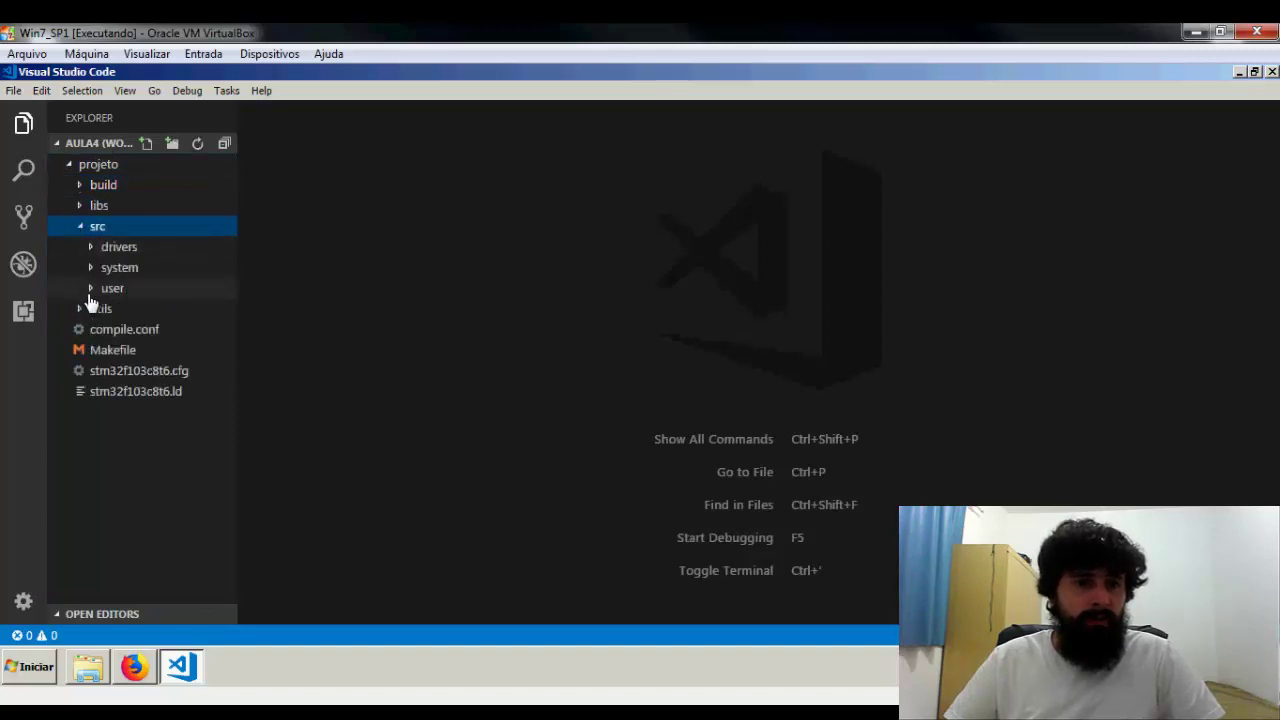
left_click(93, 290)
left_click(126, 309)
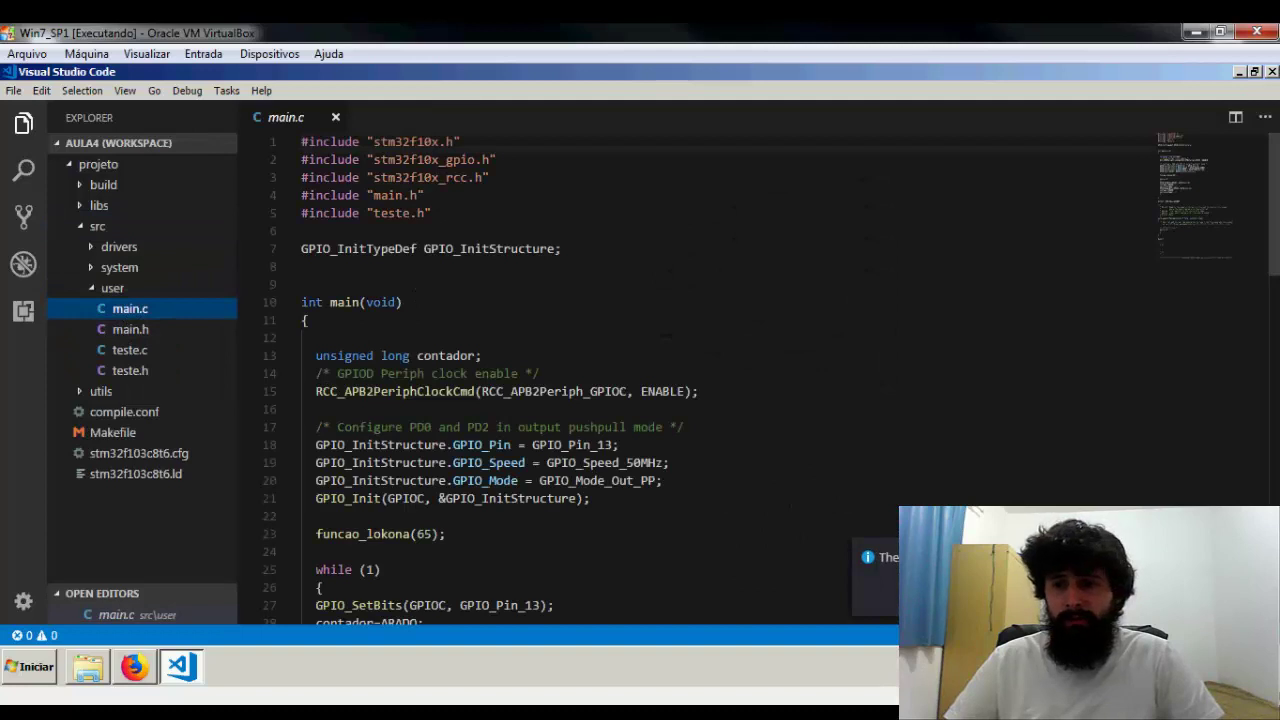
left_click(457, 216)
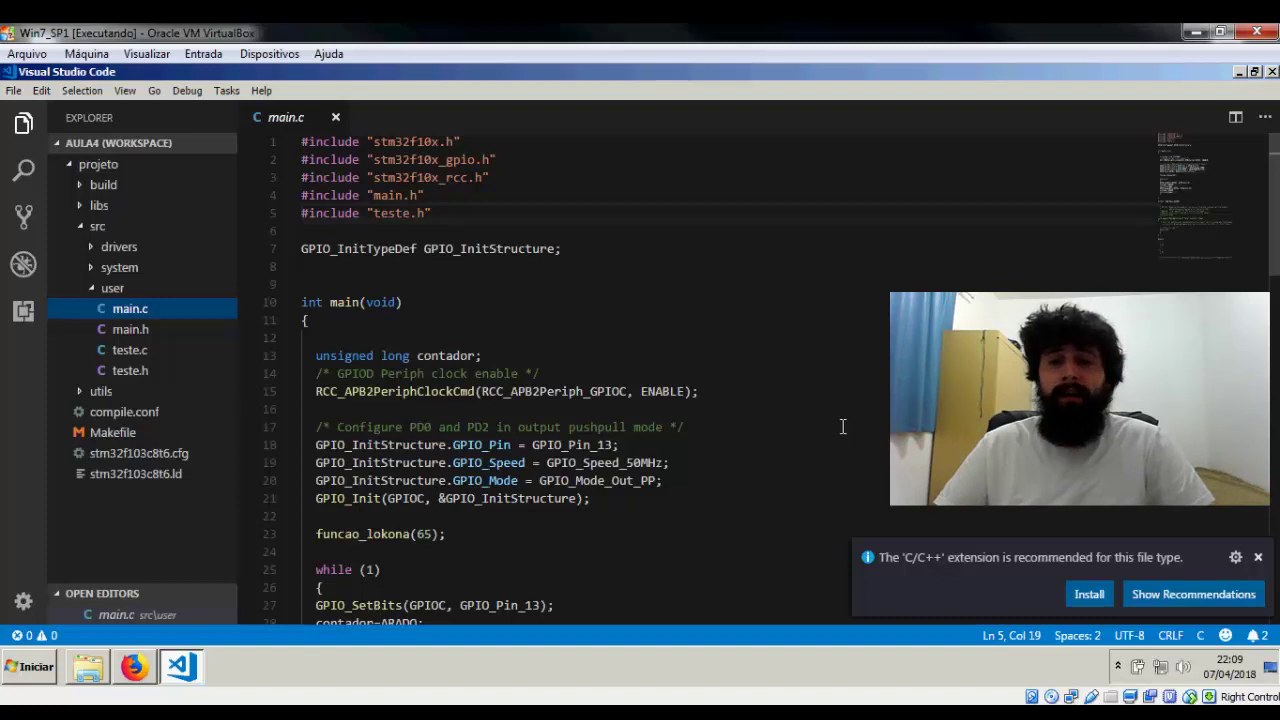
left_click(1258, 557)
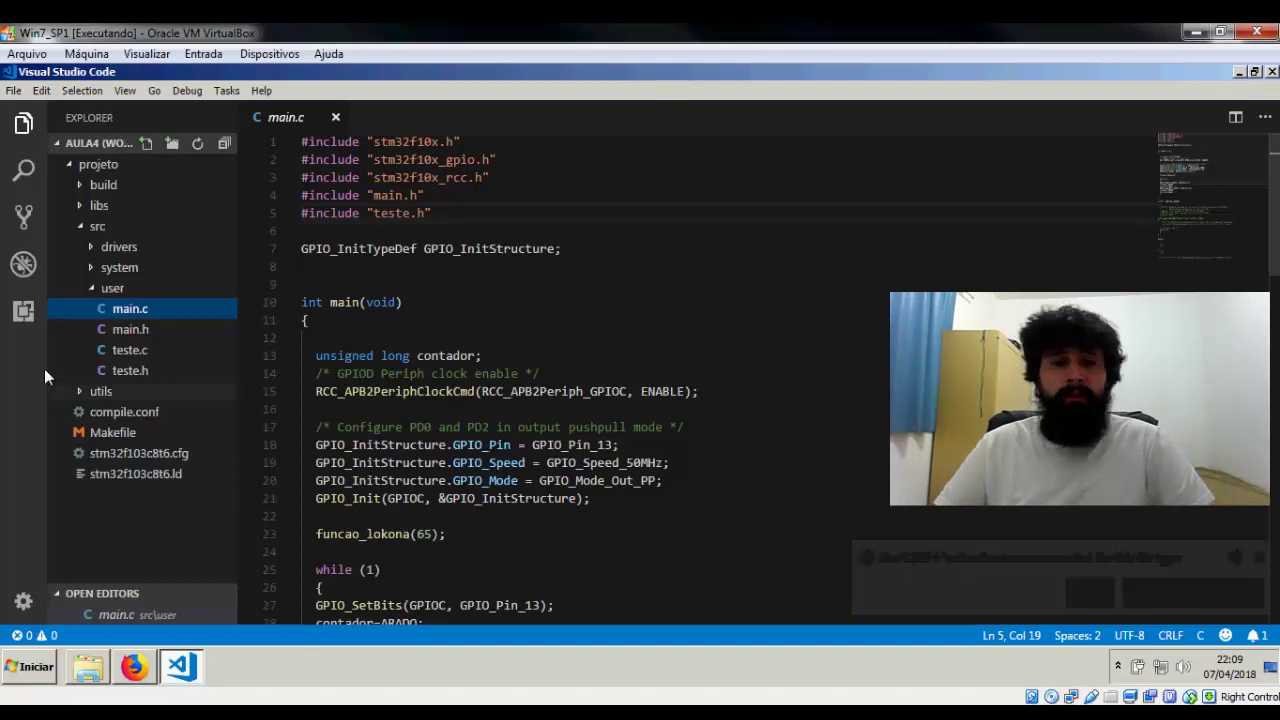
- Show the debug view and check its list of debug configurations
left_click(24, 265)
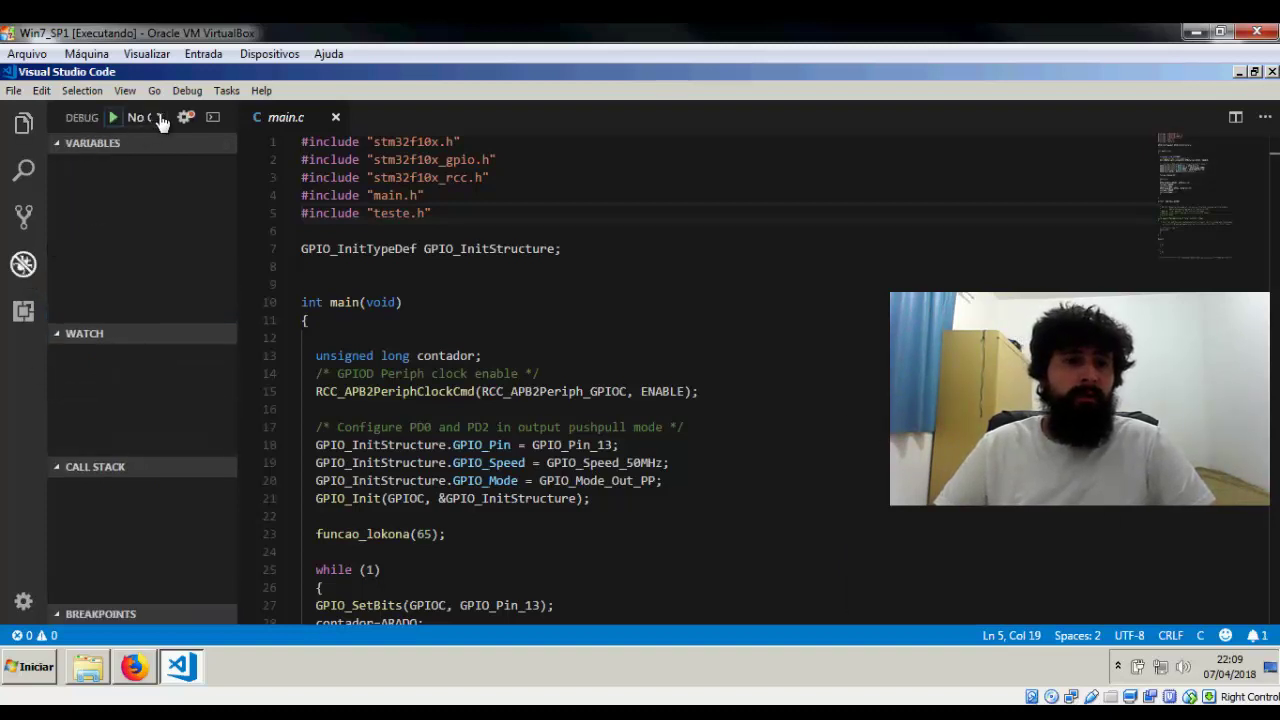
left_click(152, 119)
left_click(788, 330)
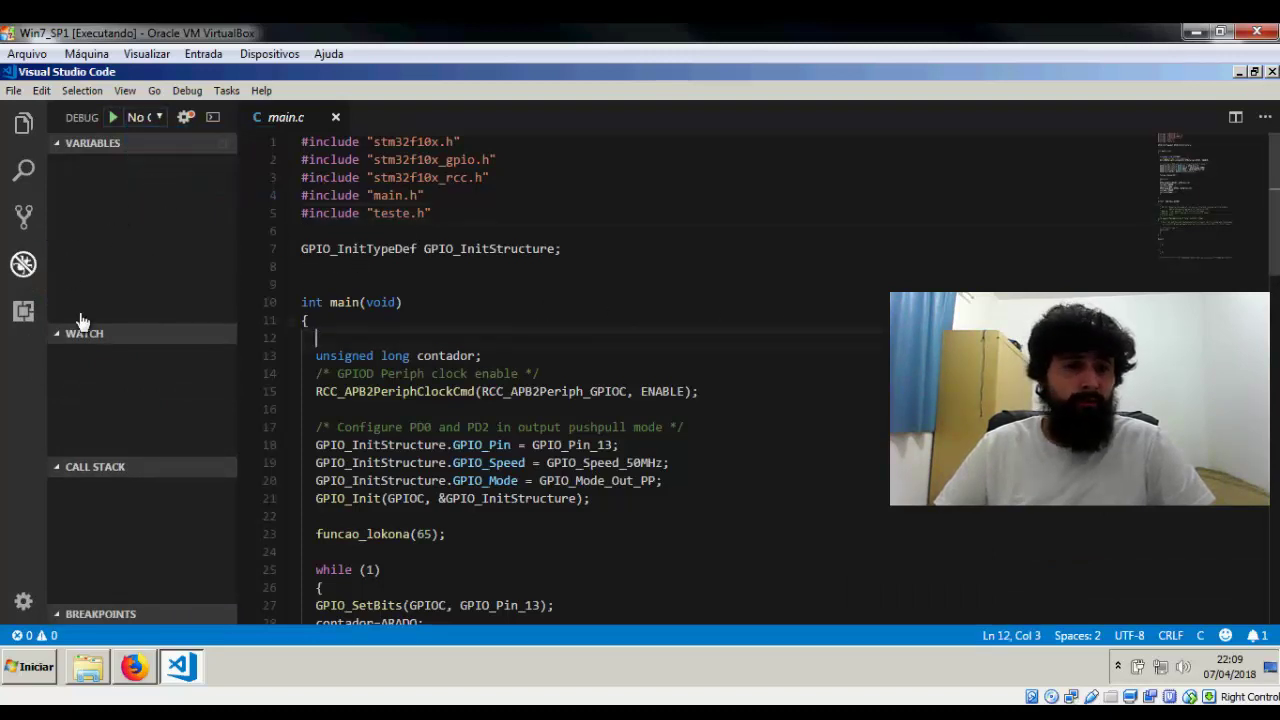
- Search the extension marketplace for c/c++, install Microsoft's C/C++ extension, and reload the editor
left_click(22, 315)
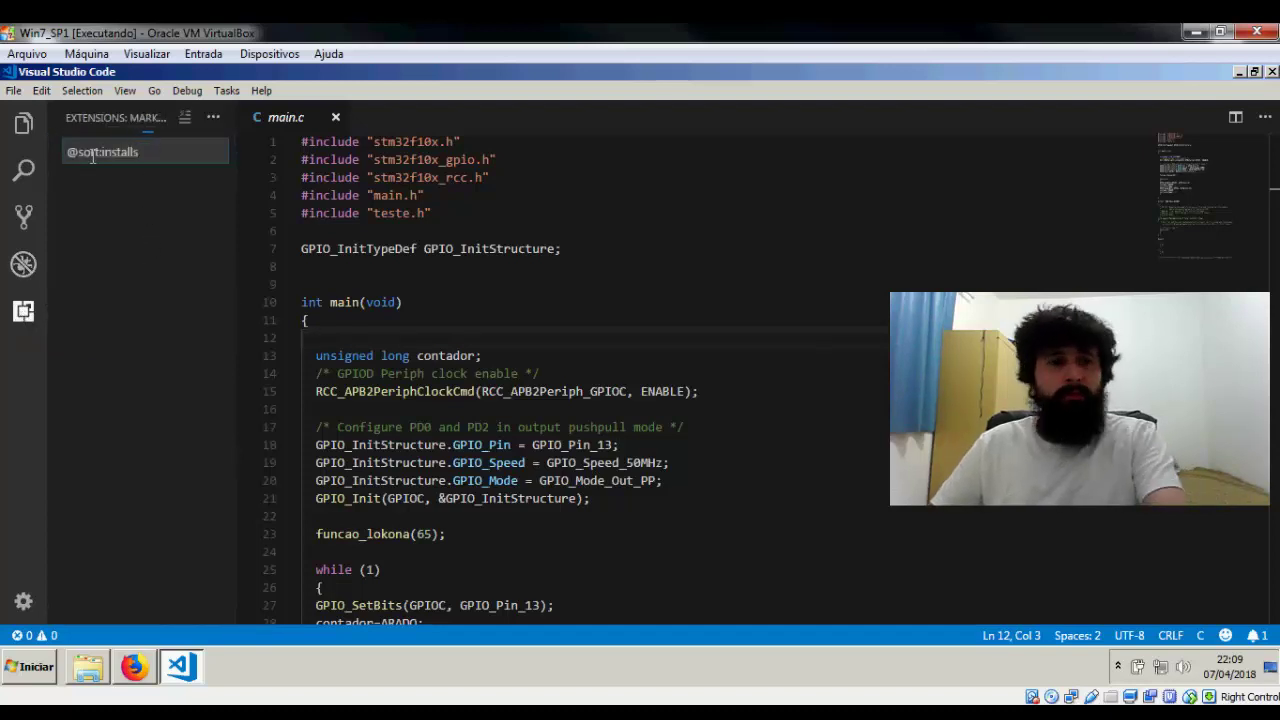
key("BackSpace")
type("c")
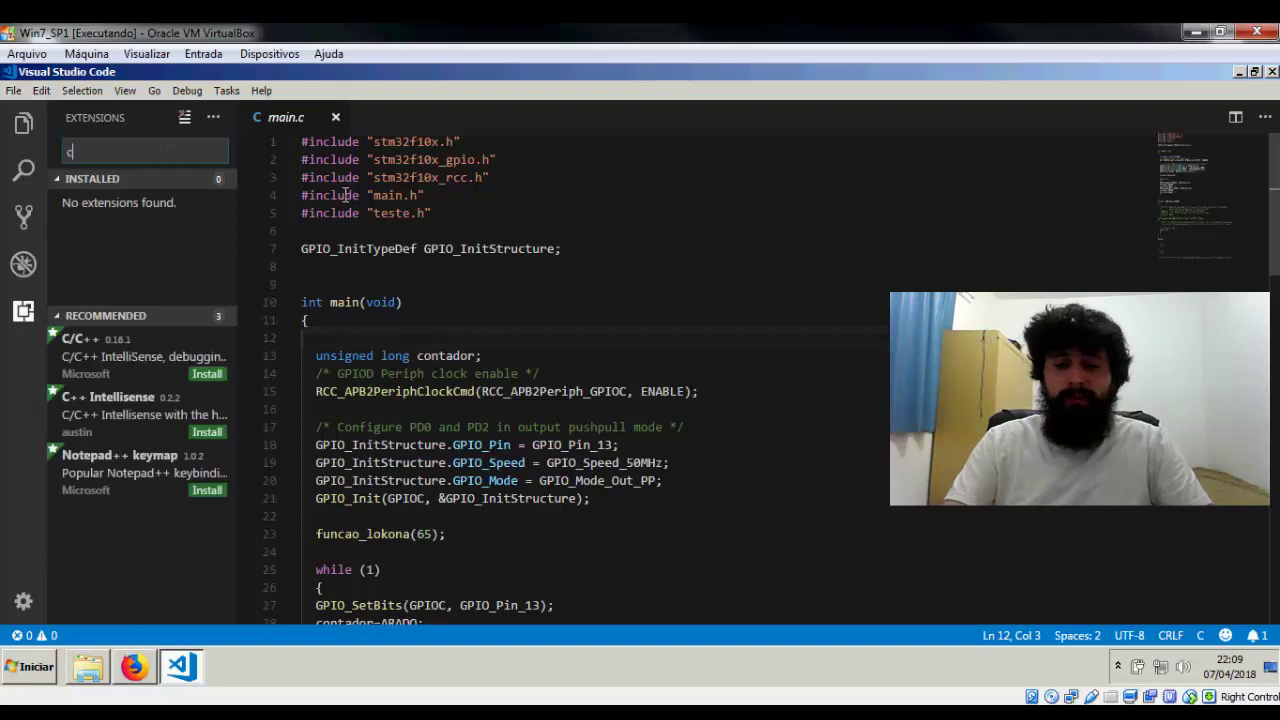
type("/c++")
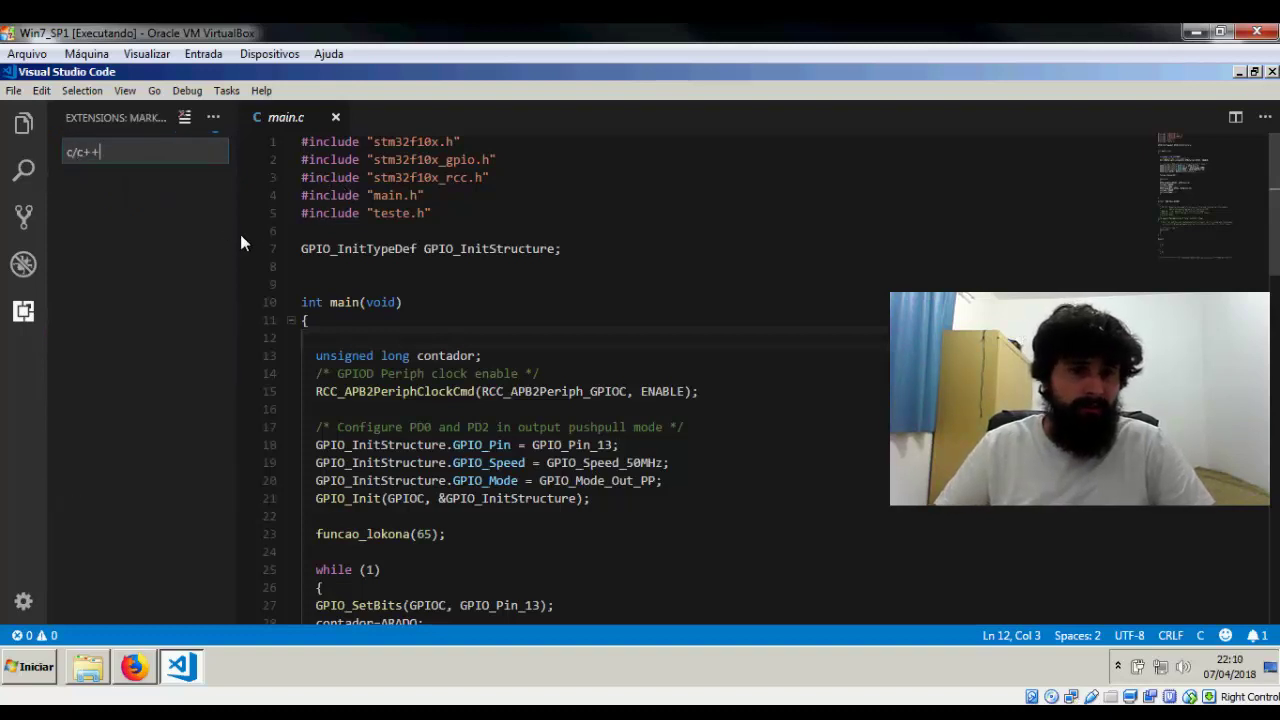
left_click_drag(267, 231, 349, 231)
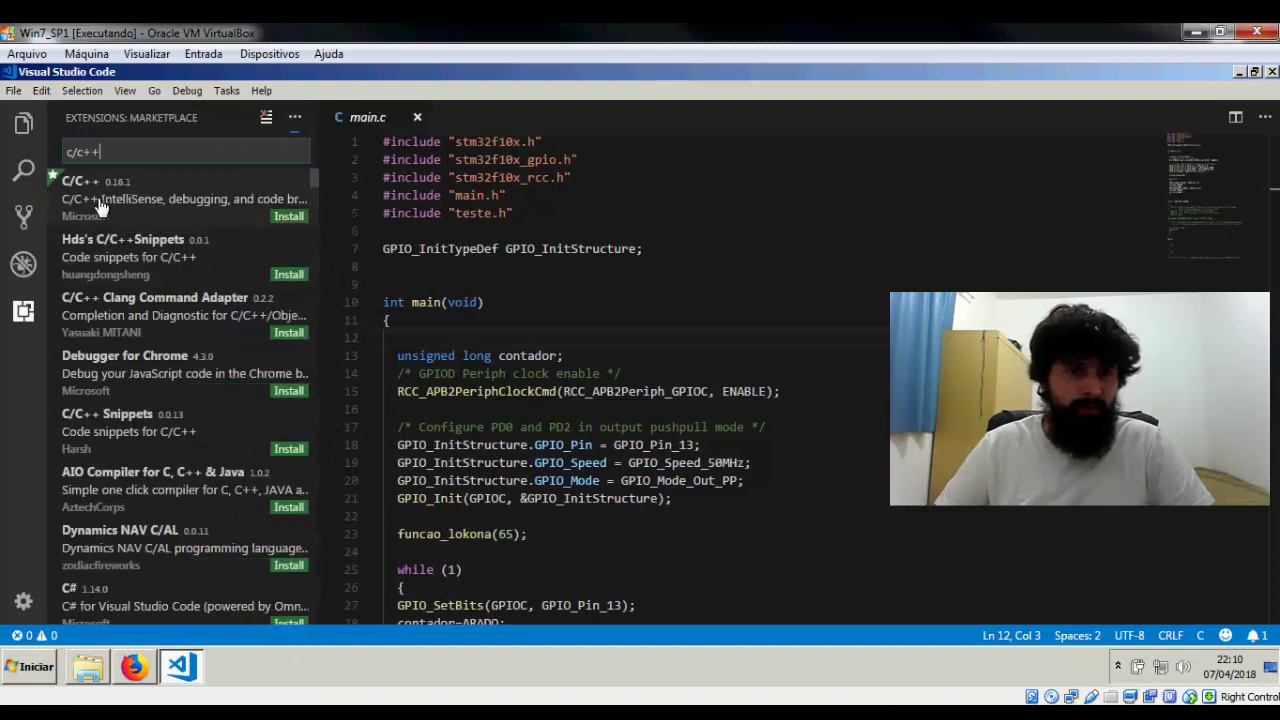
left_click(287, 217)
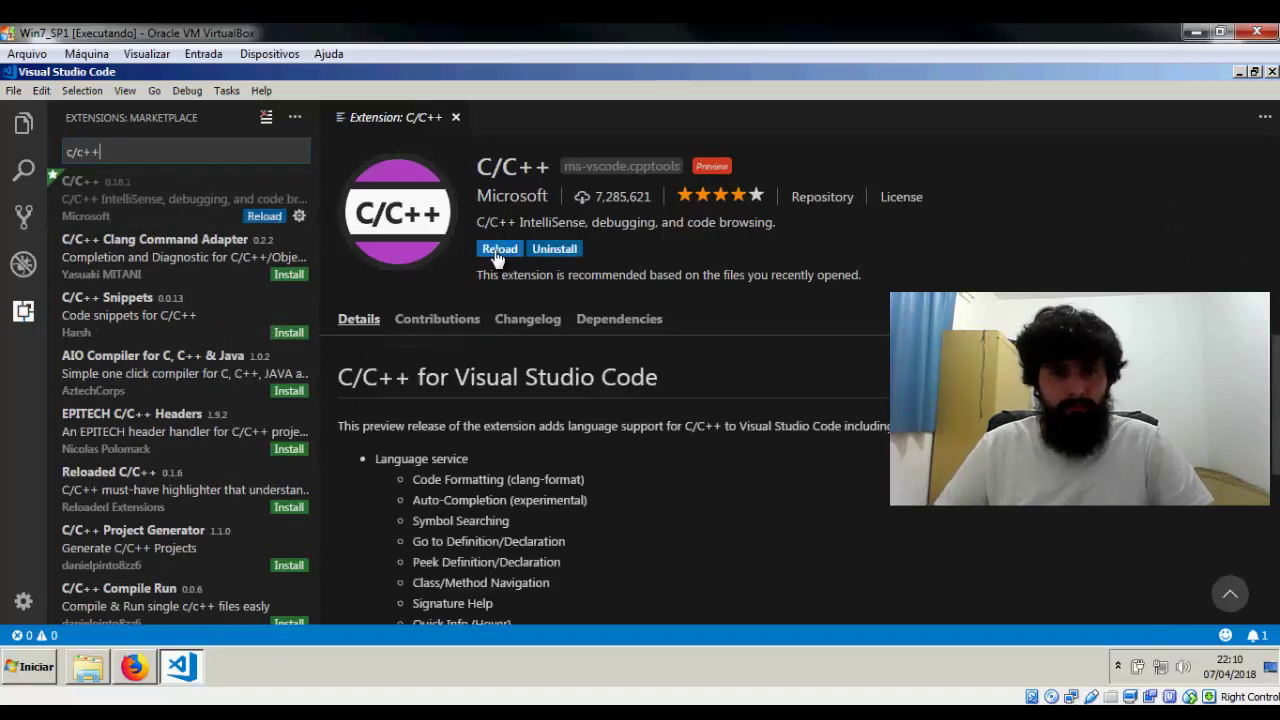
left_click(499, 249)
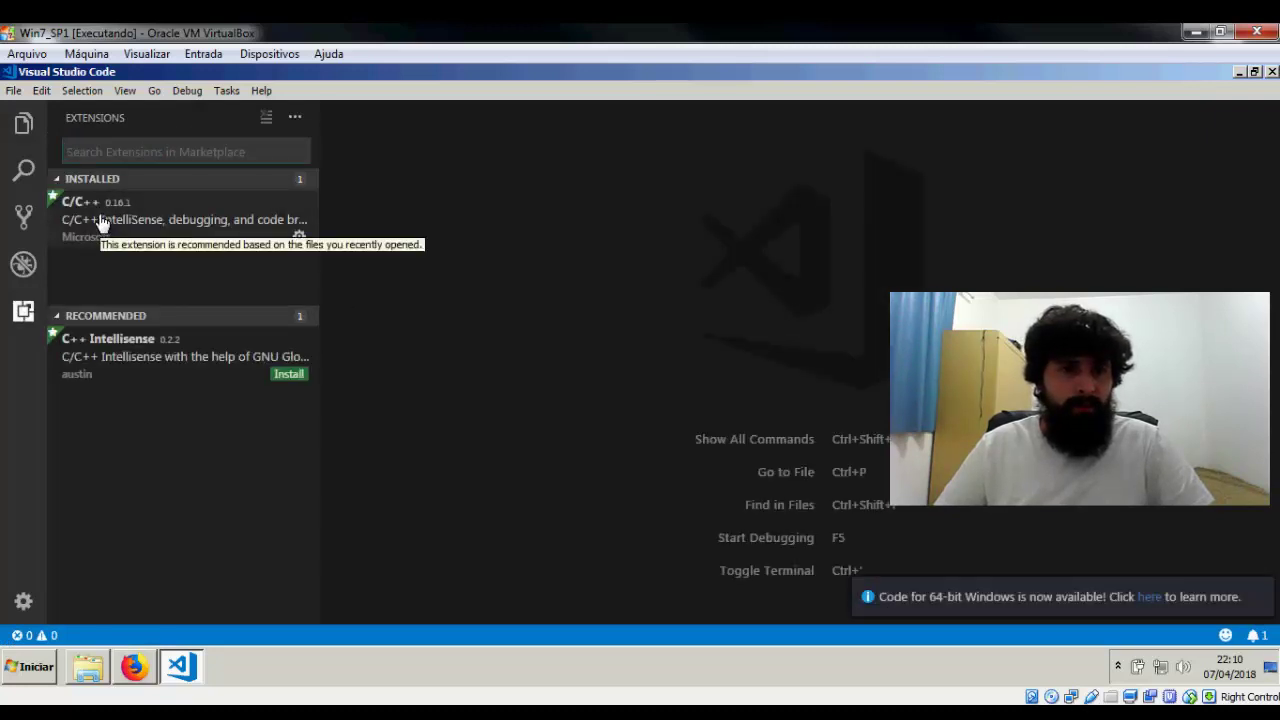
- Install the recommended C++ Intellisense extension by austin and reload the editor
left_click(137, 364)
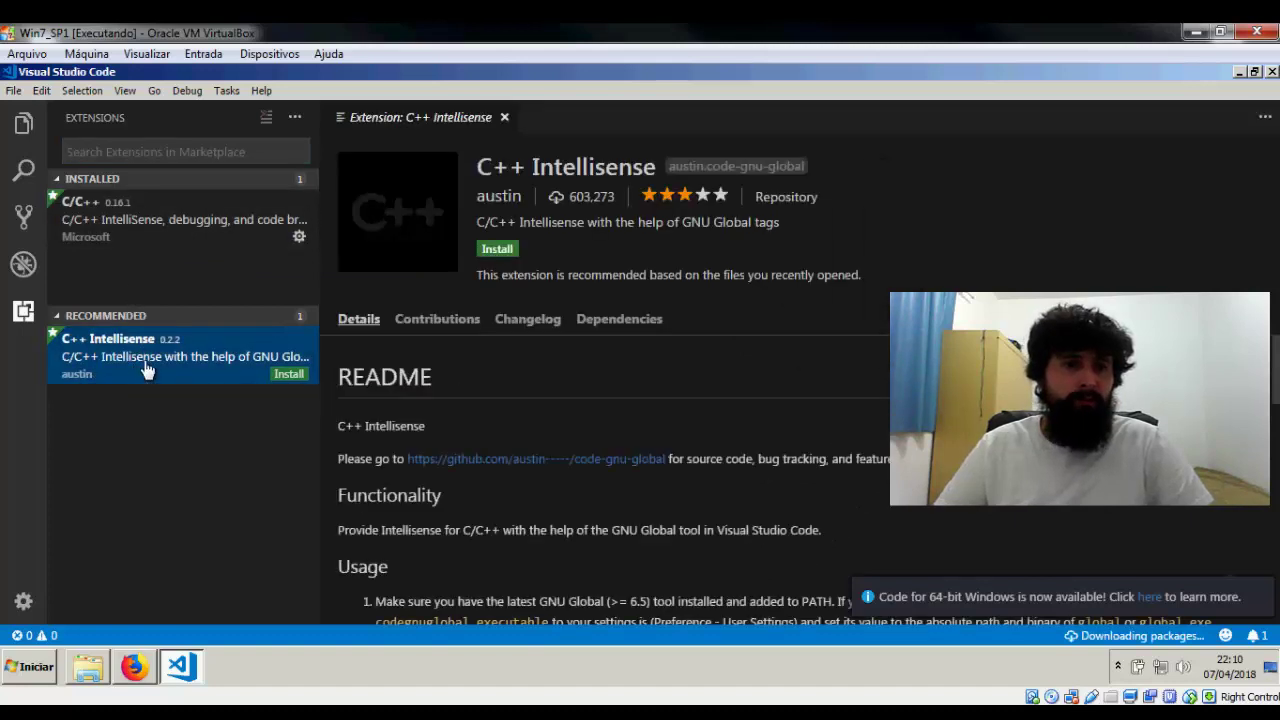
left_click(287, 375)
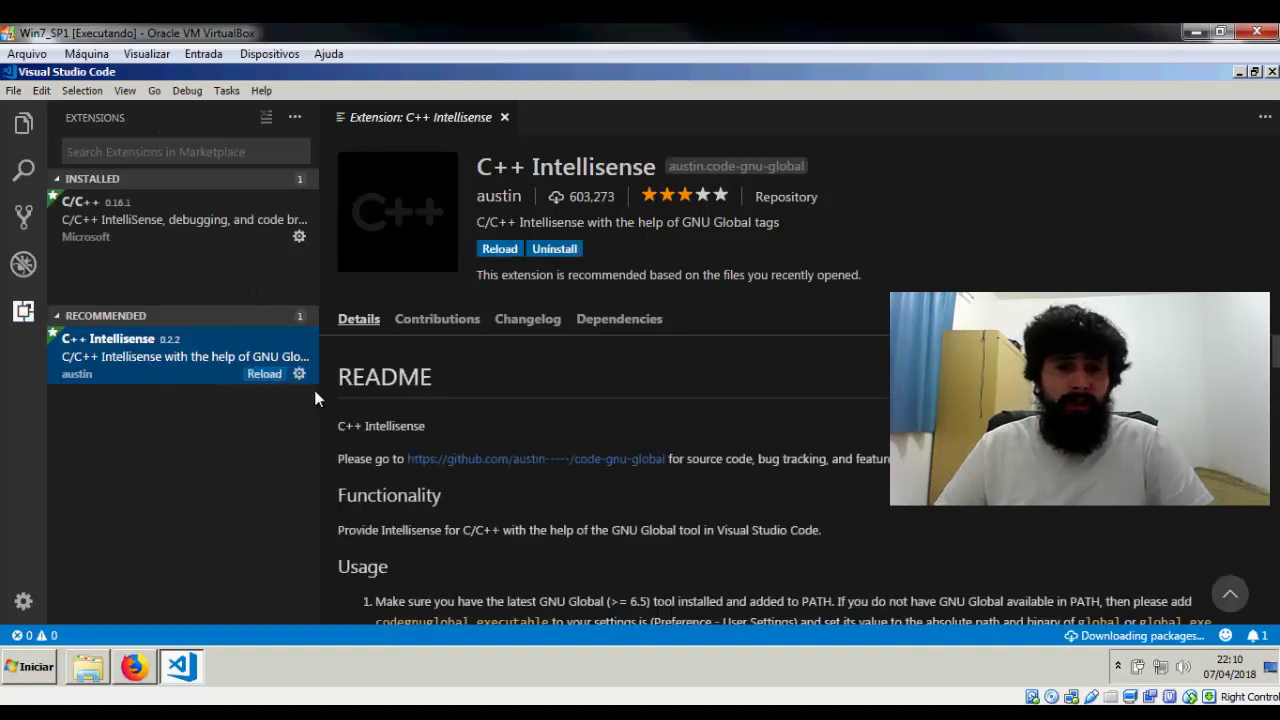
left_click(499, 255)
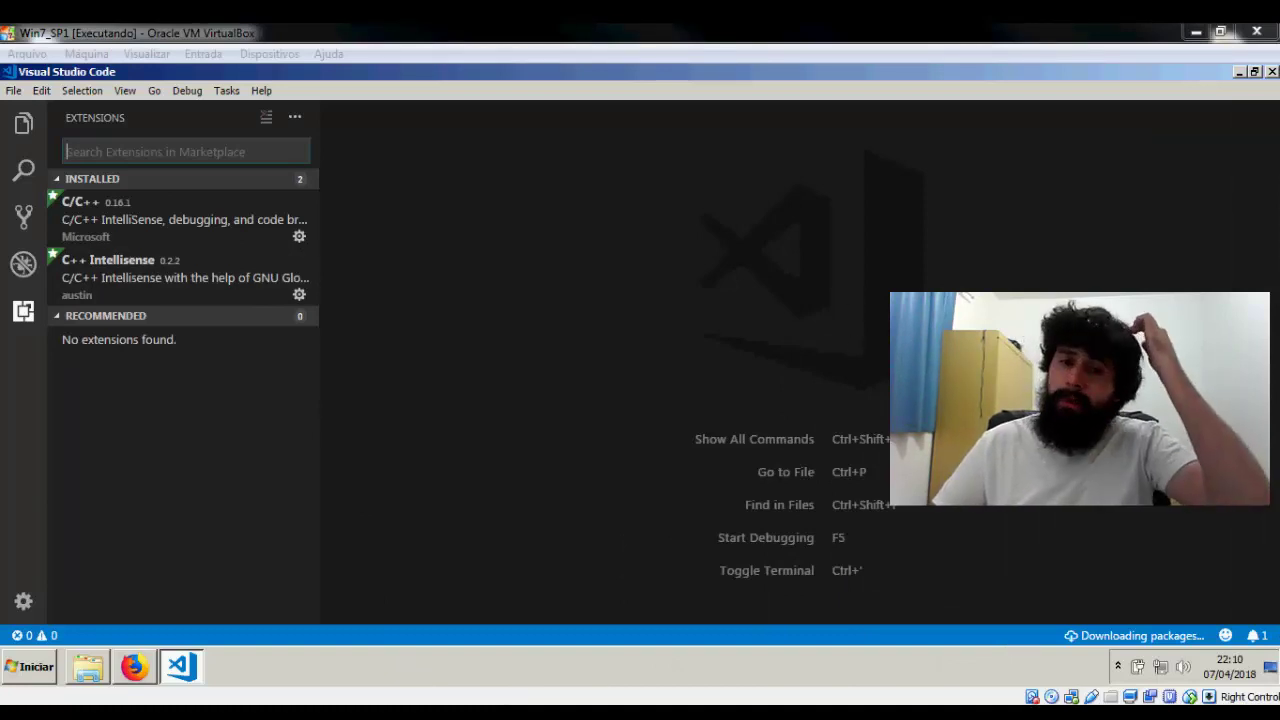
- Search the extension marketplace for cortex, install the Cortex-Debug extension by marus25, and reload the editor
left_click(212, 153)
type("cortex")
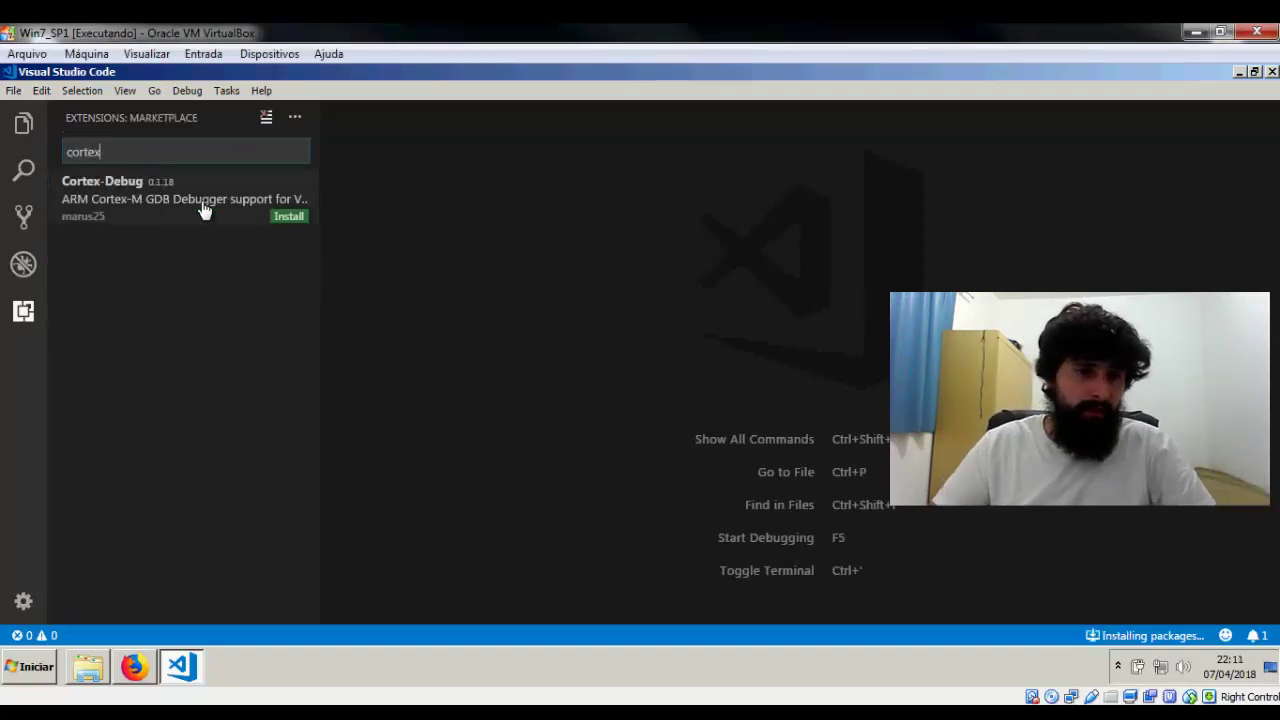
left_click(290, 217)
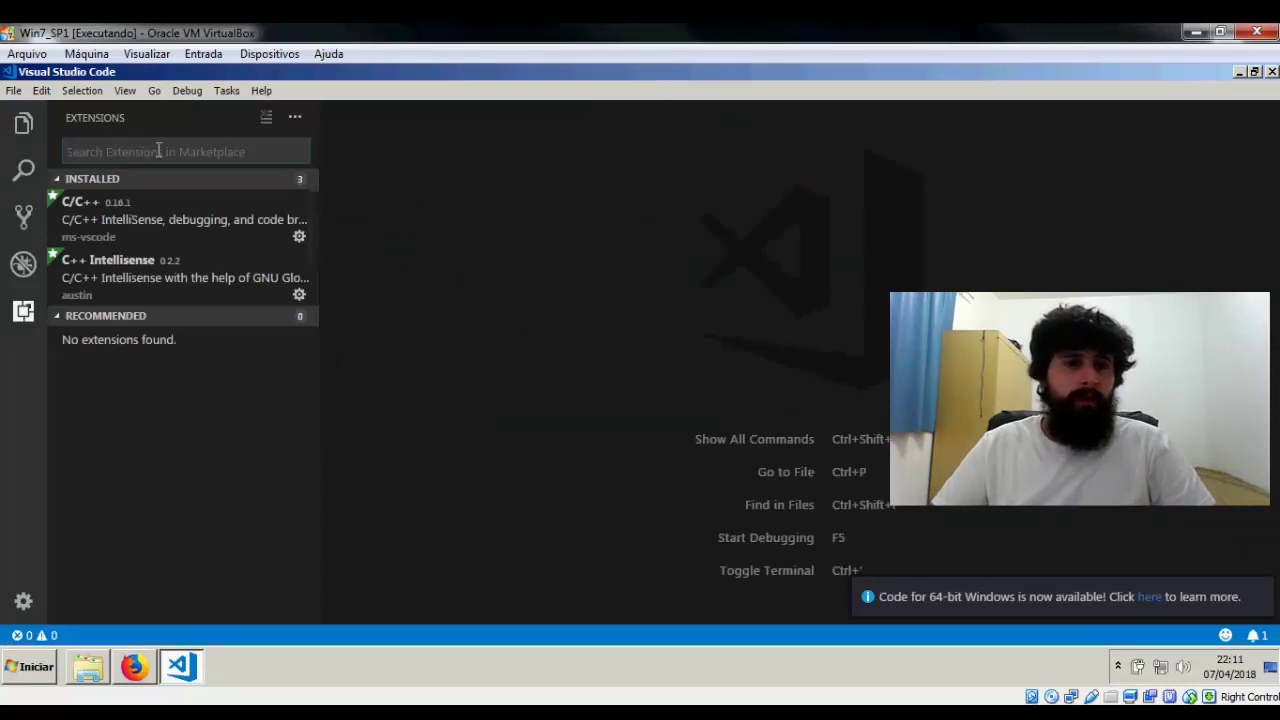
- Search the marketplace for arm, install the ARM extension by dan-c-underwood, and reload the editor
type("arm")
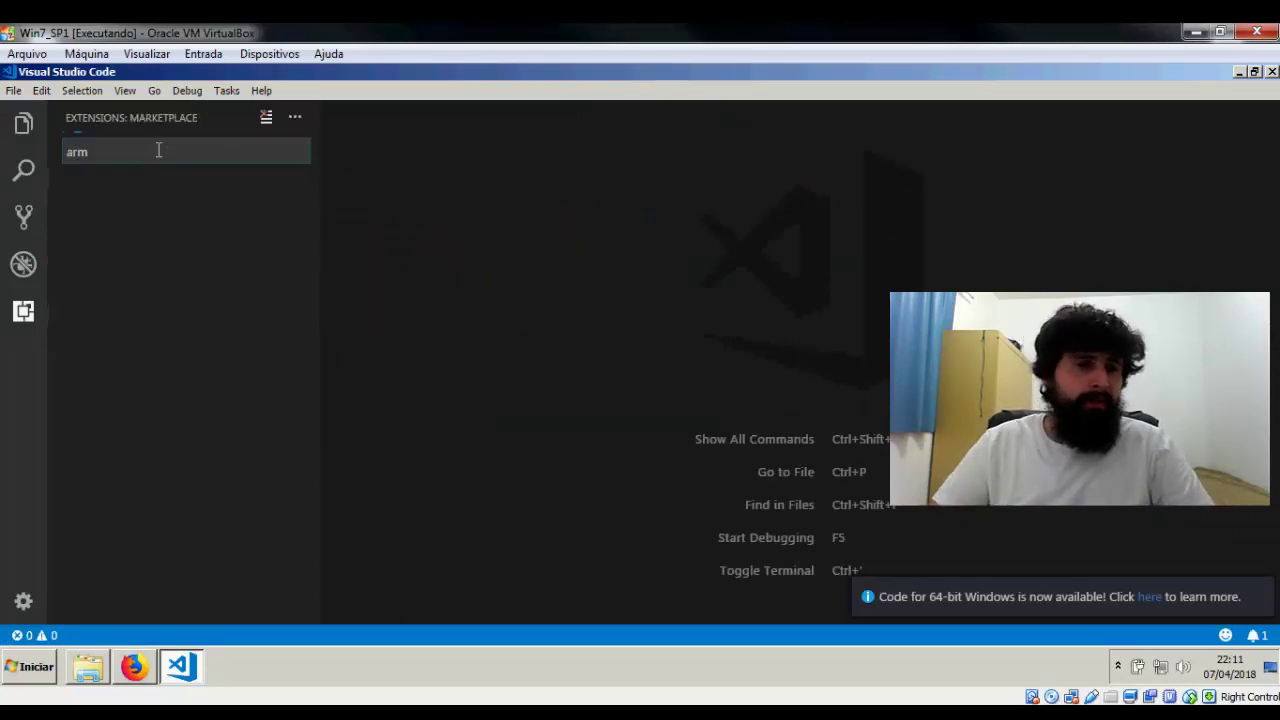
left_click(102, 208)
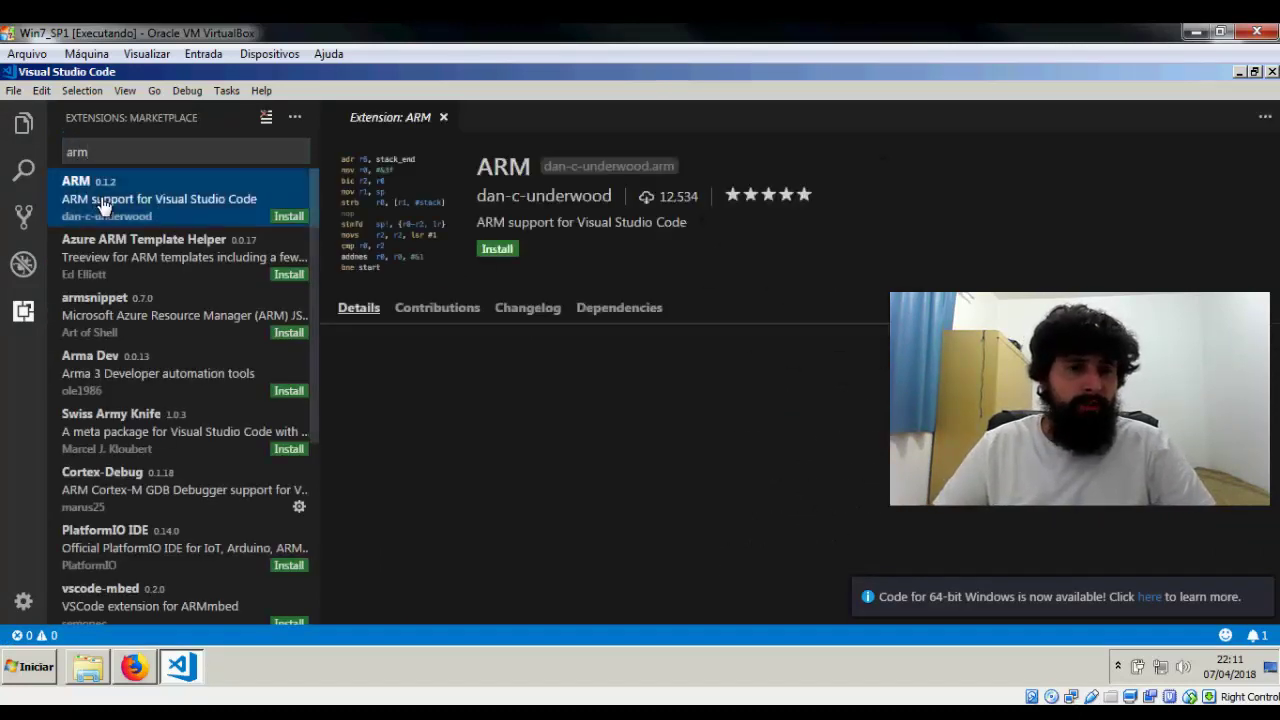
left_click(289, 218)
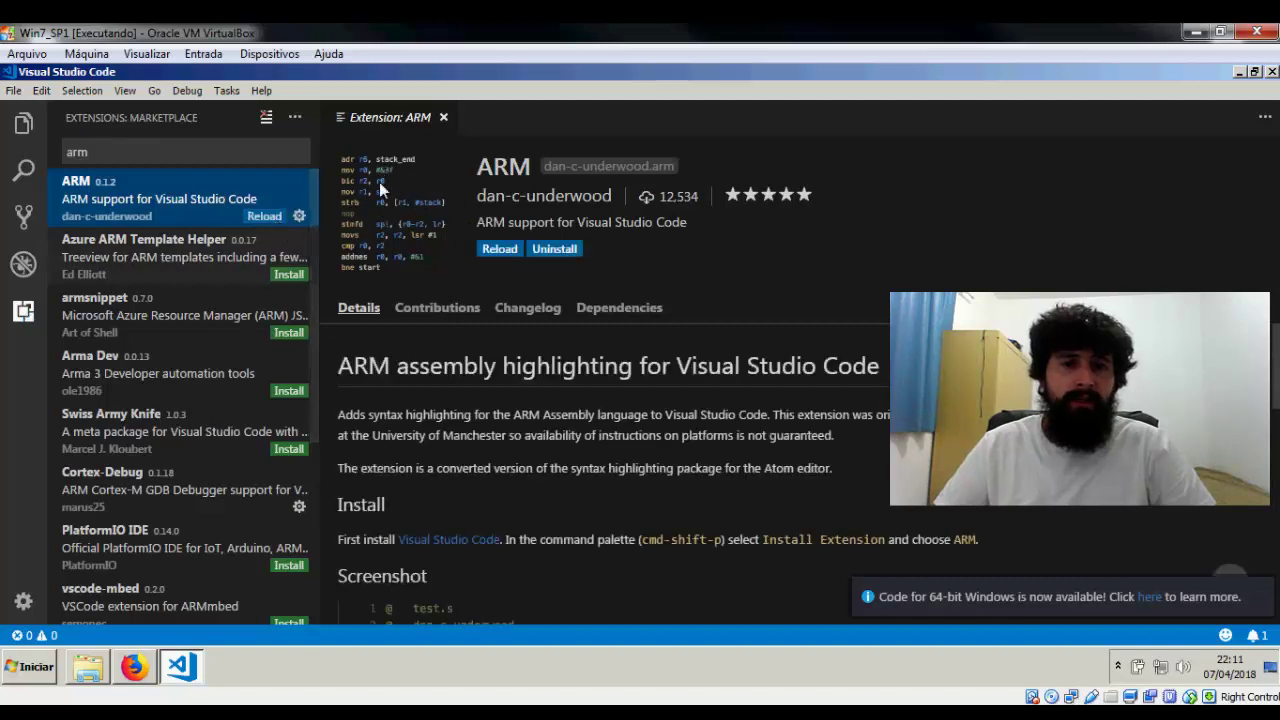
left_click(499, 249)
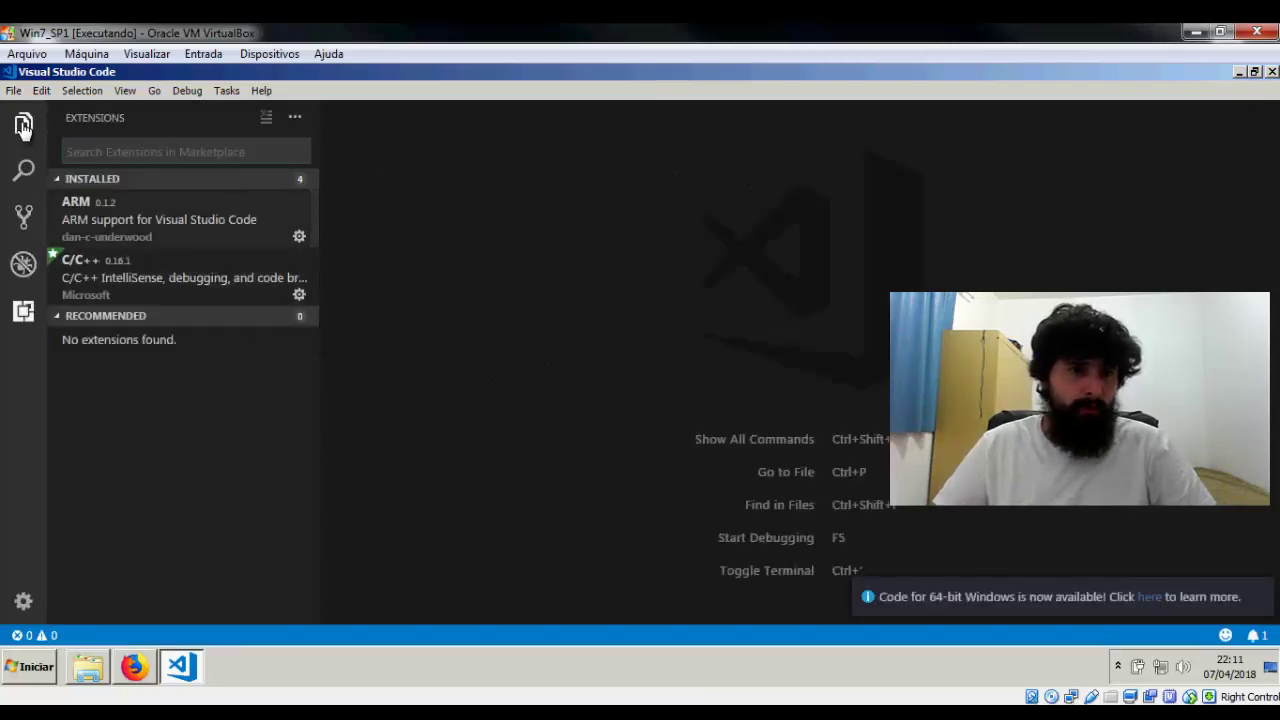
- Open startup_stm32f10x_md.S from src/system and examine its assembly highlighting and reset handler code
left_click(23, 125)
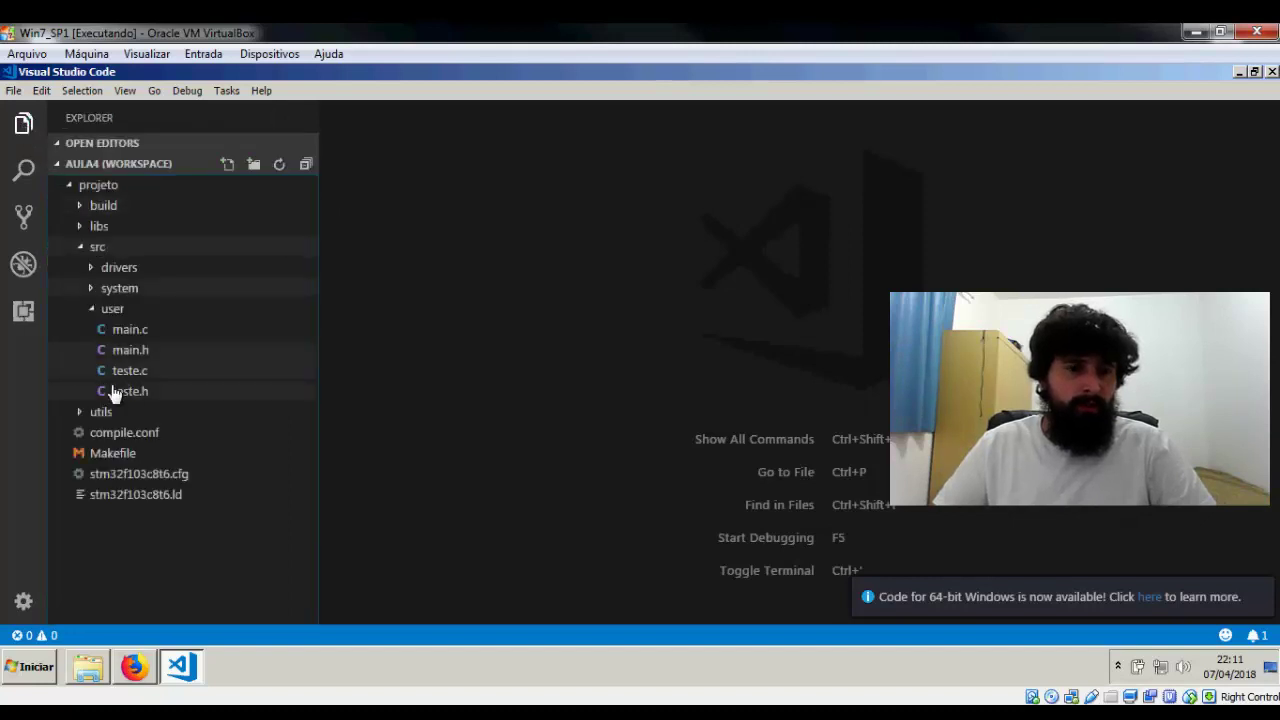
left_click(96, 289)
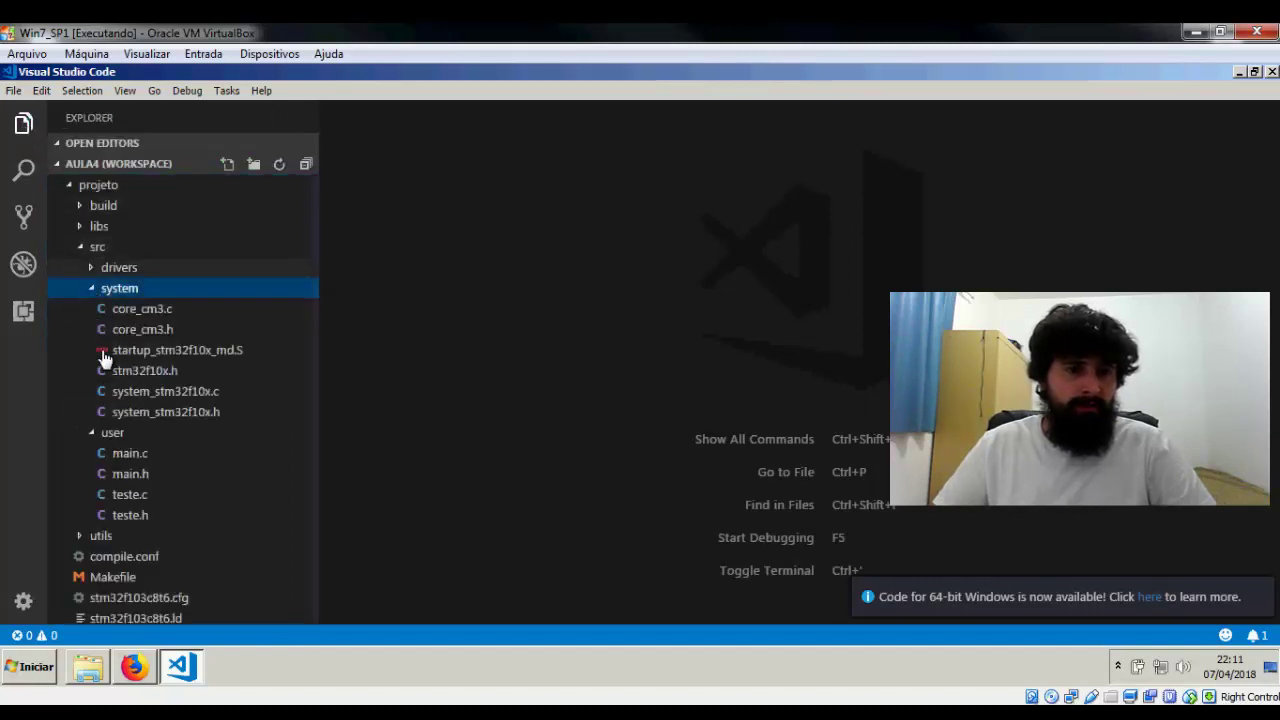
left_click(177, 352)
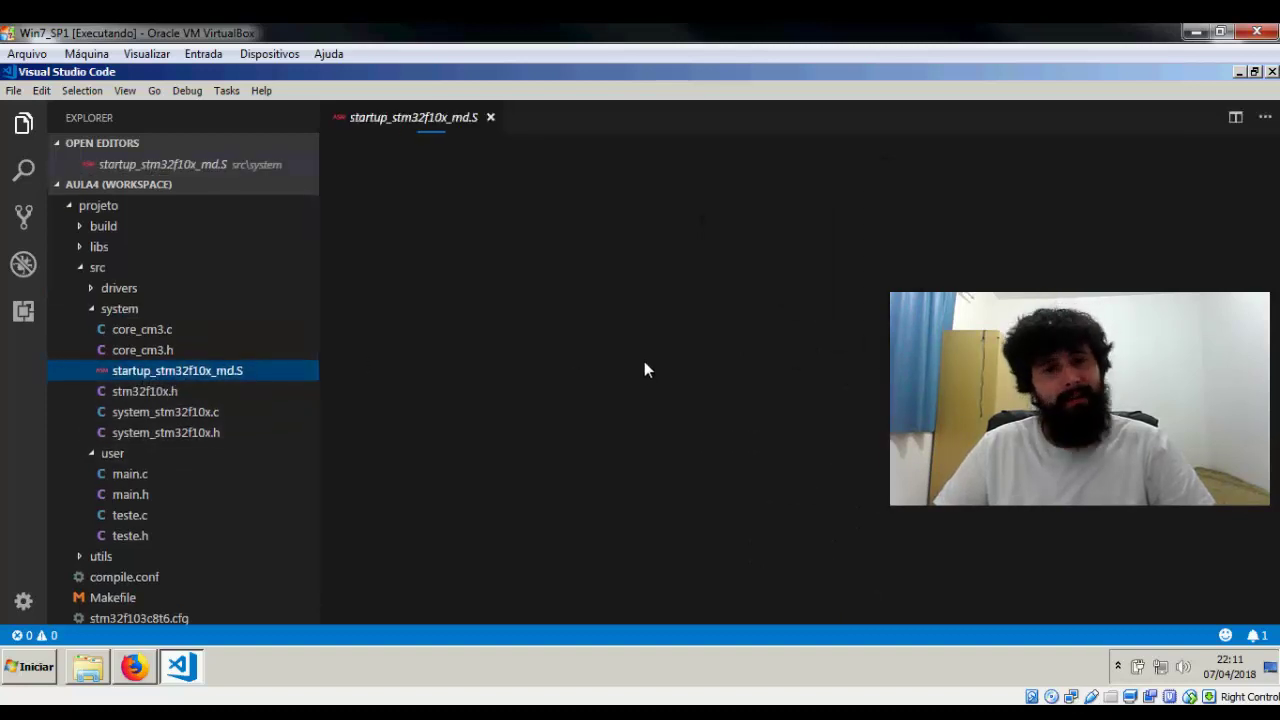
scroll(645, 293, "down", 8)
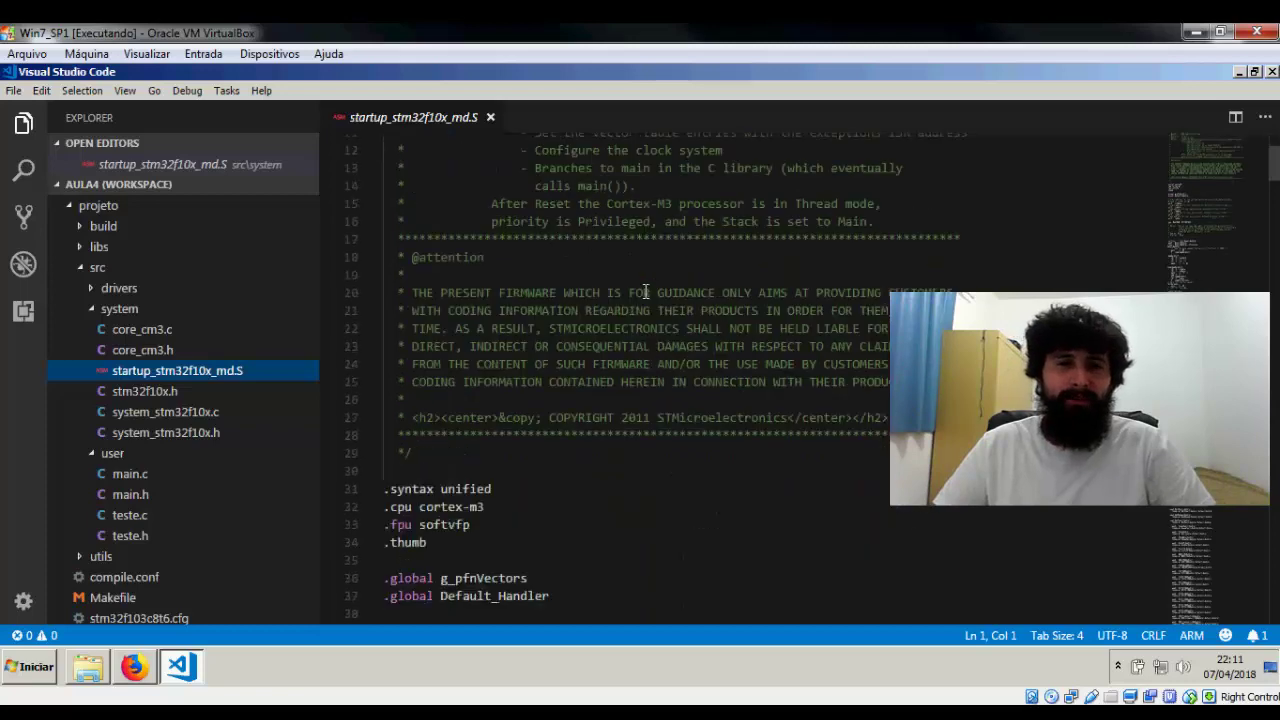
scroll(401, 290, "down", 4)
scroll(457, 290, "up", 4)
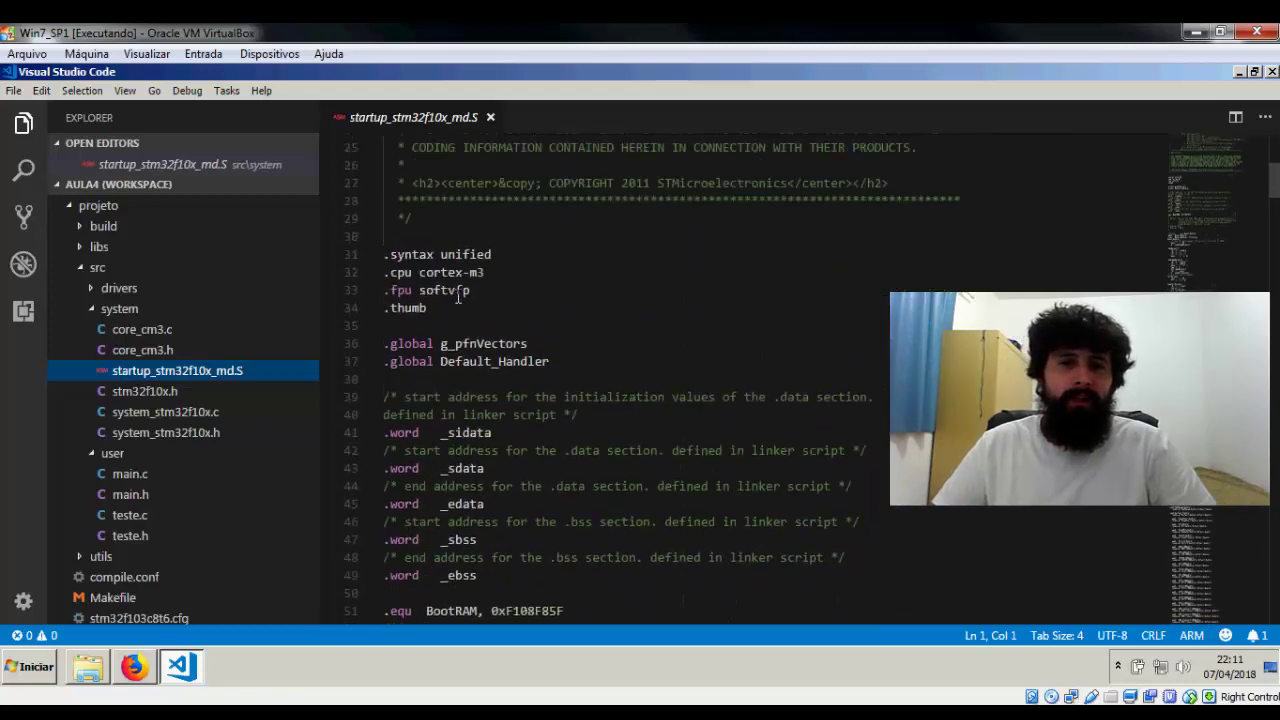
scroll(535, 337, "down", 11)
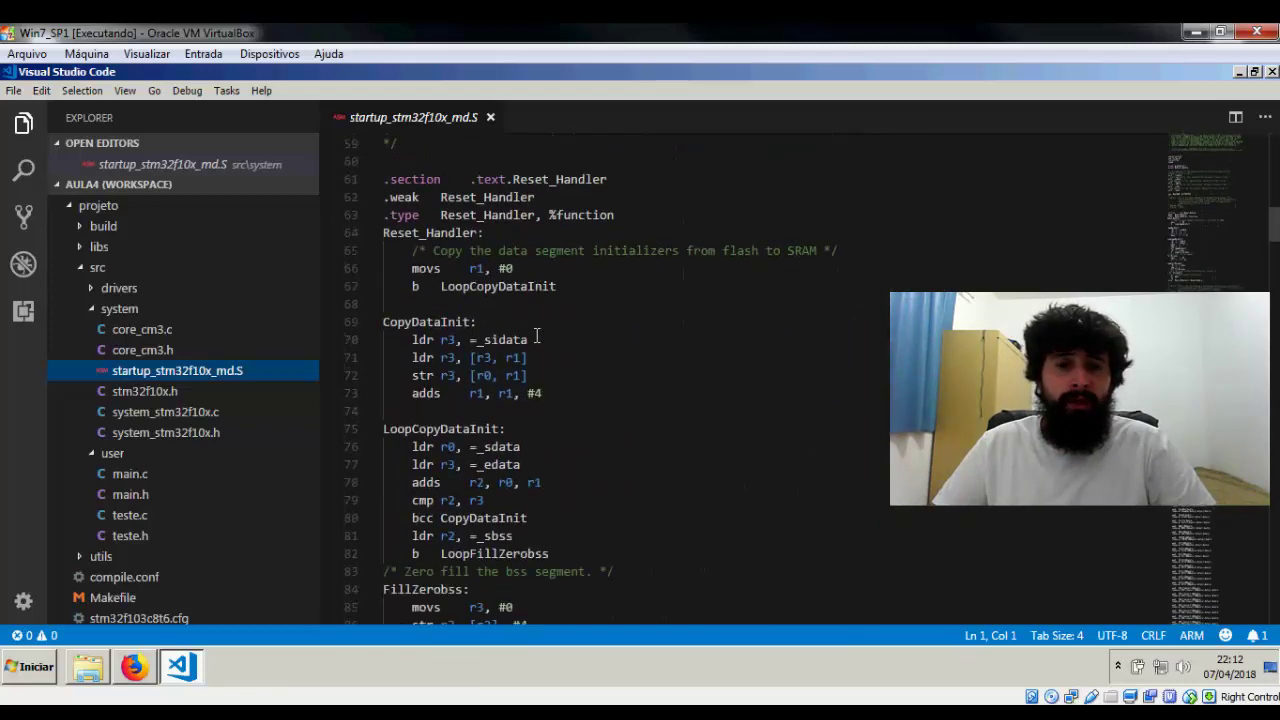
scroll(536, 337, "down", 4)
scroll(450, 300, "up", 2)
left_click(456, 199)
scroll(631, 375, "down", 6)
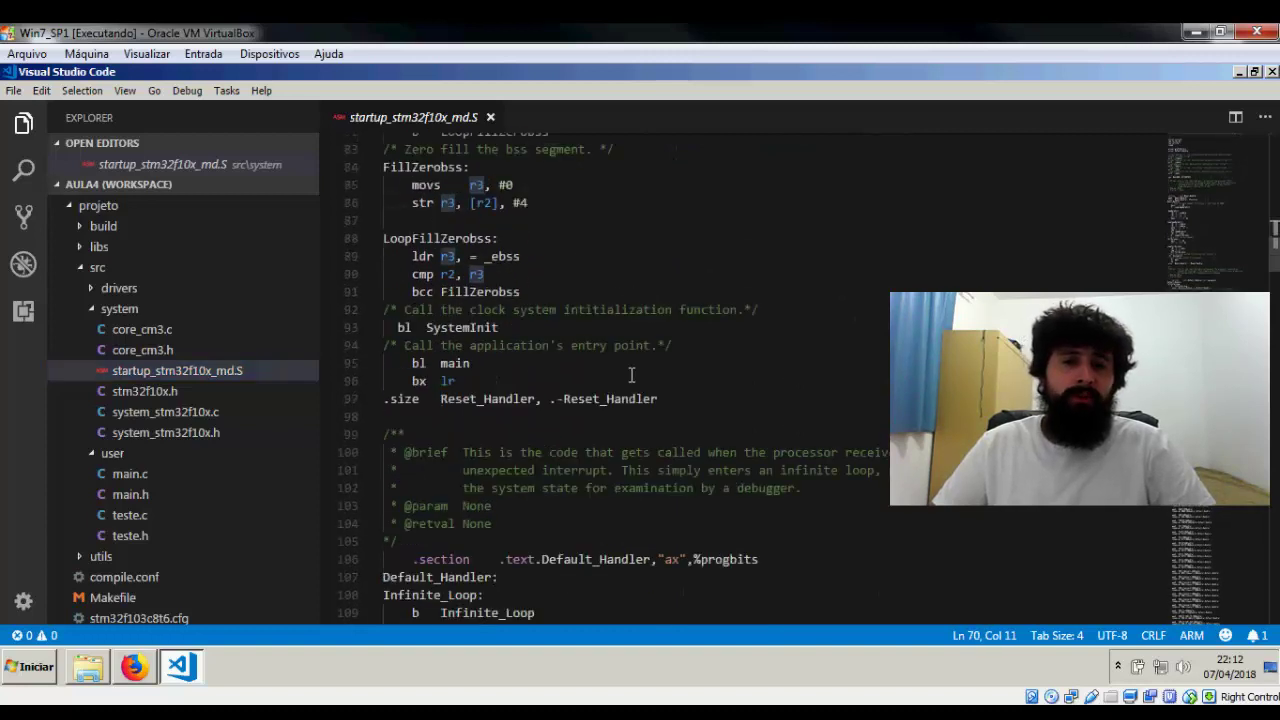
- Examine the default handler and the interrupt vector table in the startup file
scroll(631, 375, "down", 3)
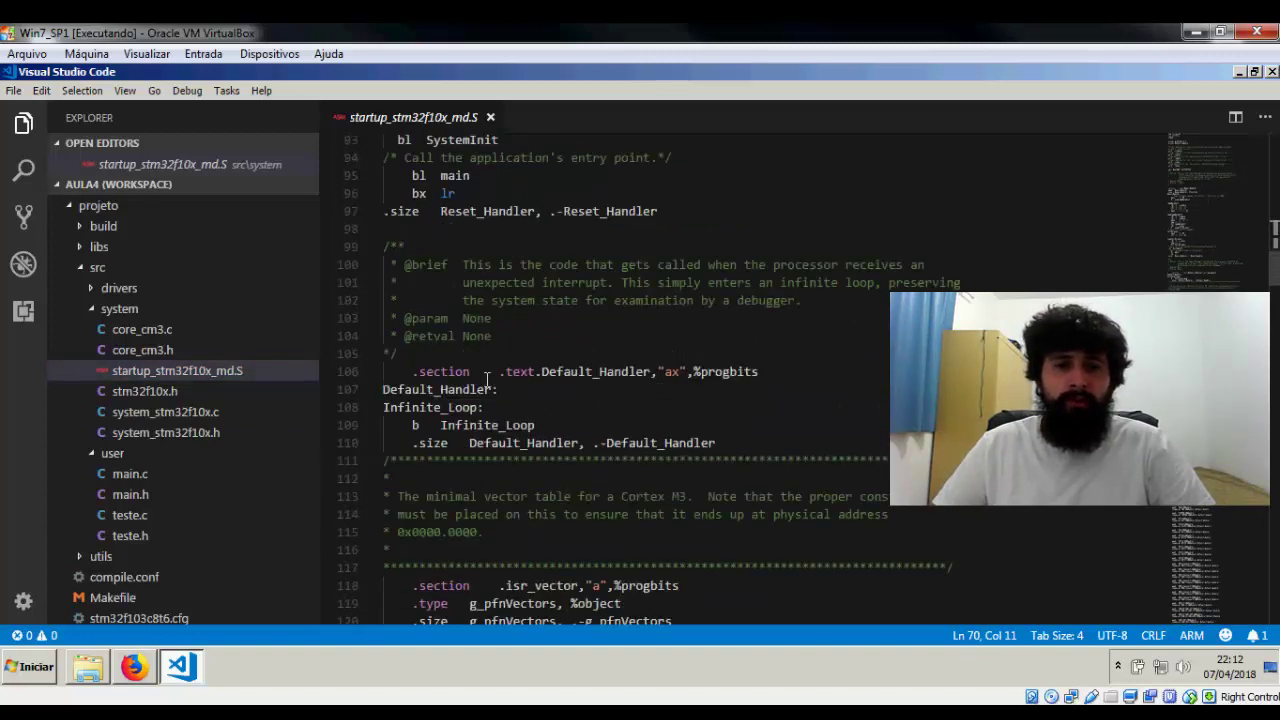
scroll(533, 387, "down", 3)
scroll(484, 380, "down", 9)
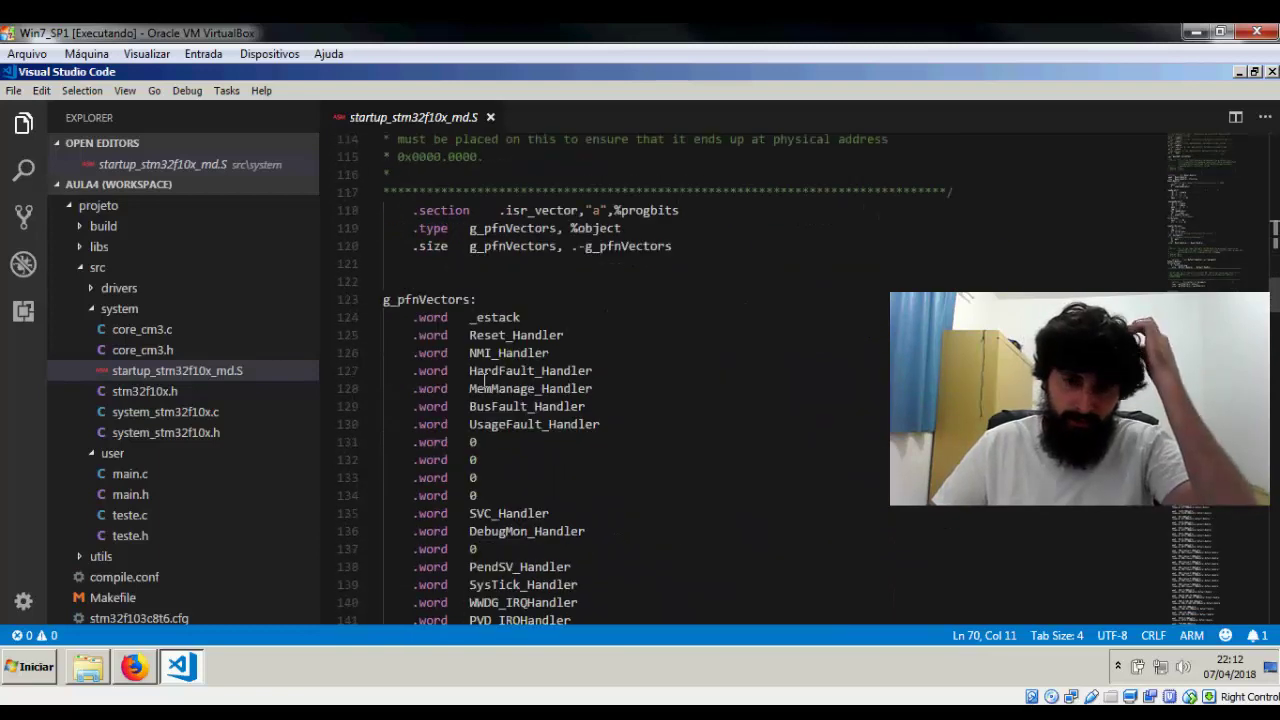
scroll(484, 380, "down", 3)
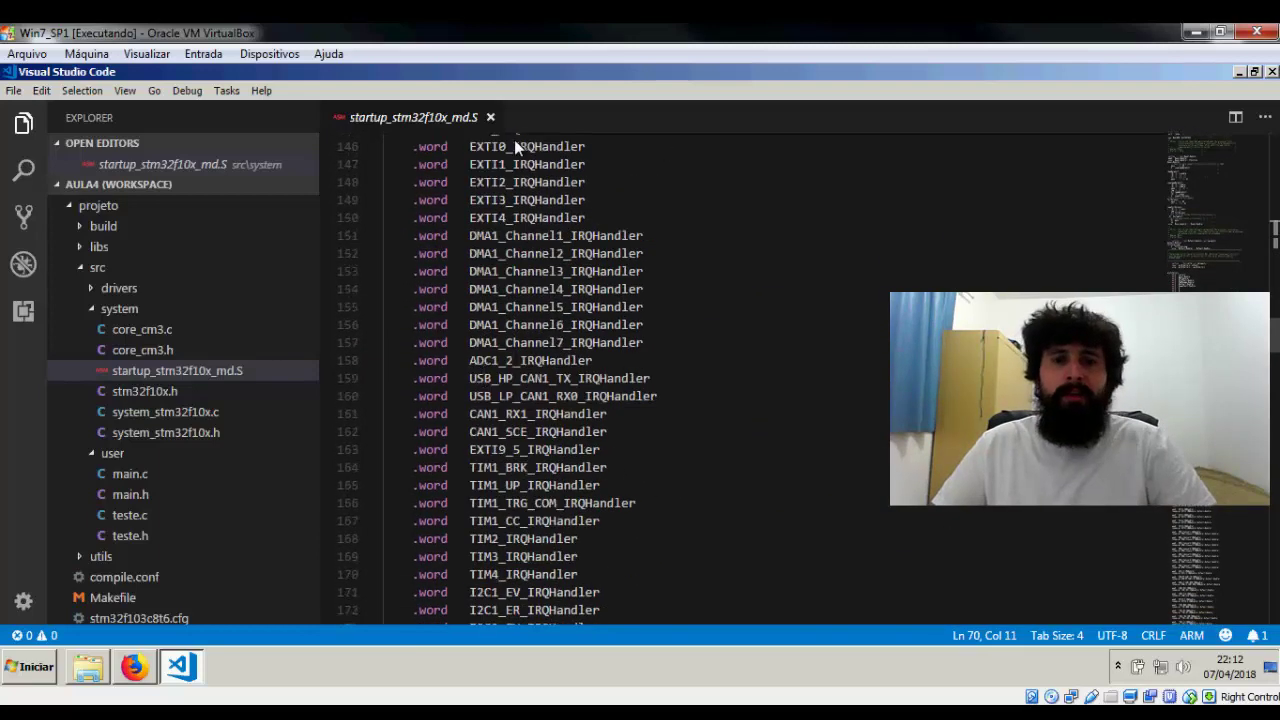
scroll(565, 396, "down", 12)
scroll(514, 425, "up", 9)
scroll(514, 425, "up", 4)
- Narrow the file explorer slightly and collapse the src folder
left_click(23, 123)
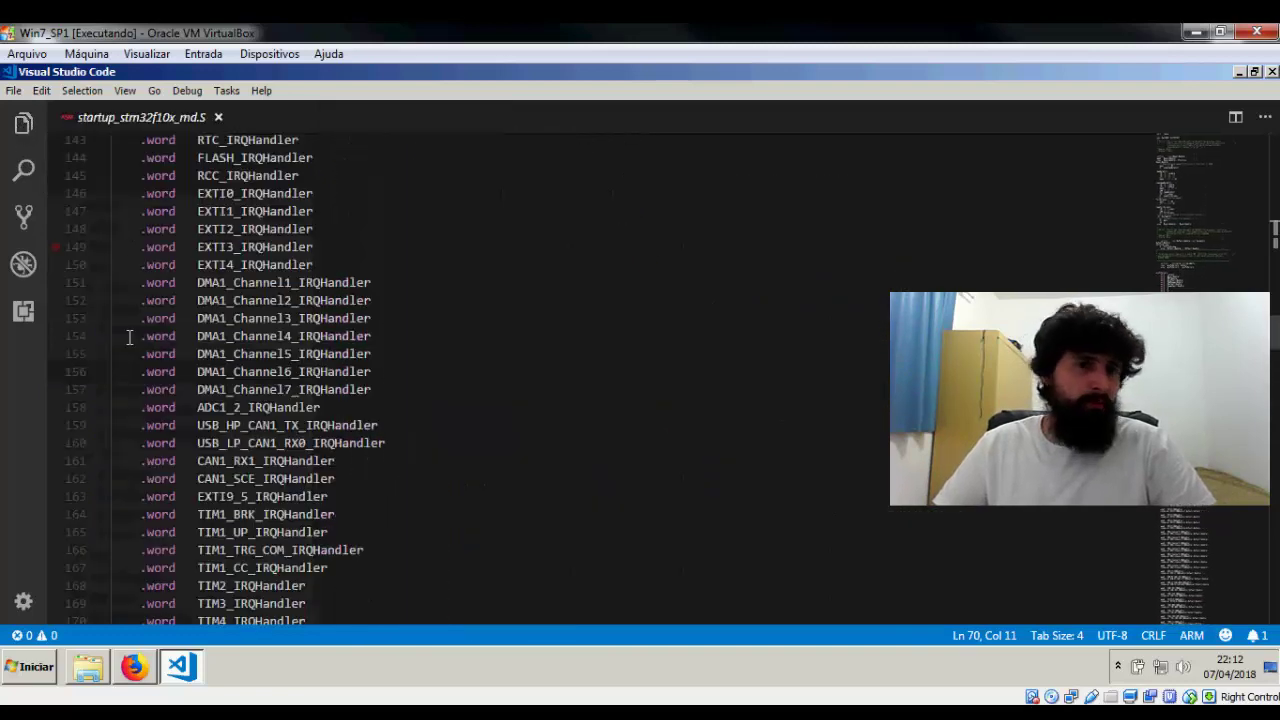
left_click(23, 123)
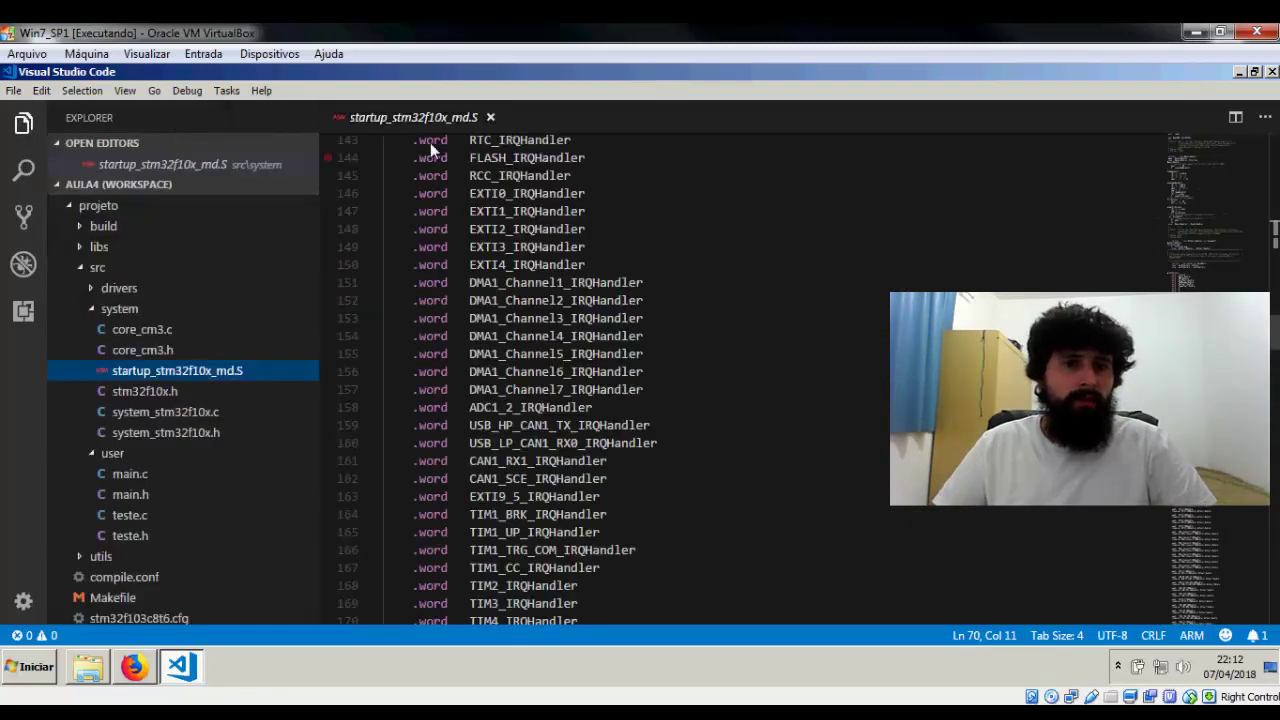
left_click_drag(320, 192, 288, 192)
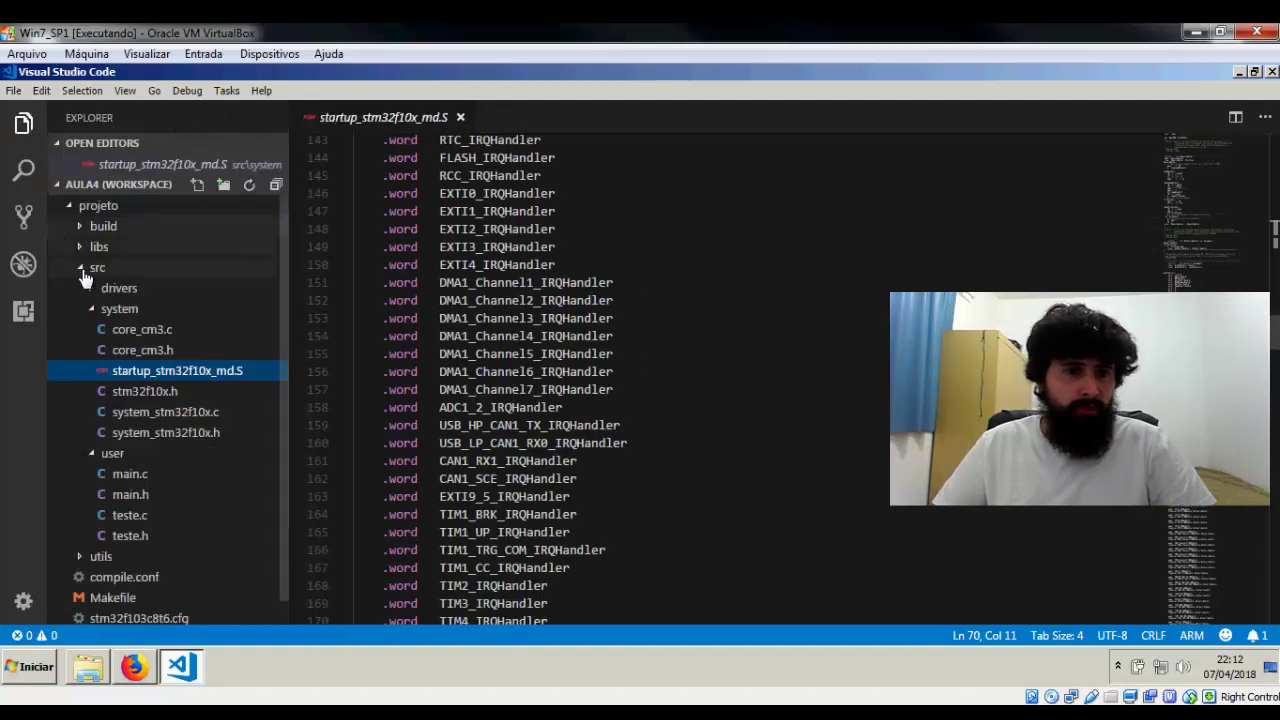
left_click(85, 272)
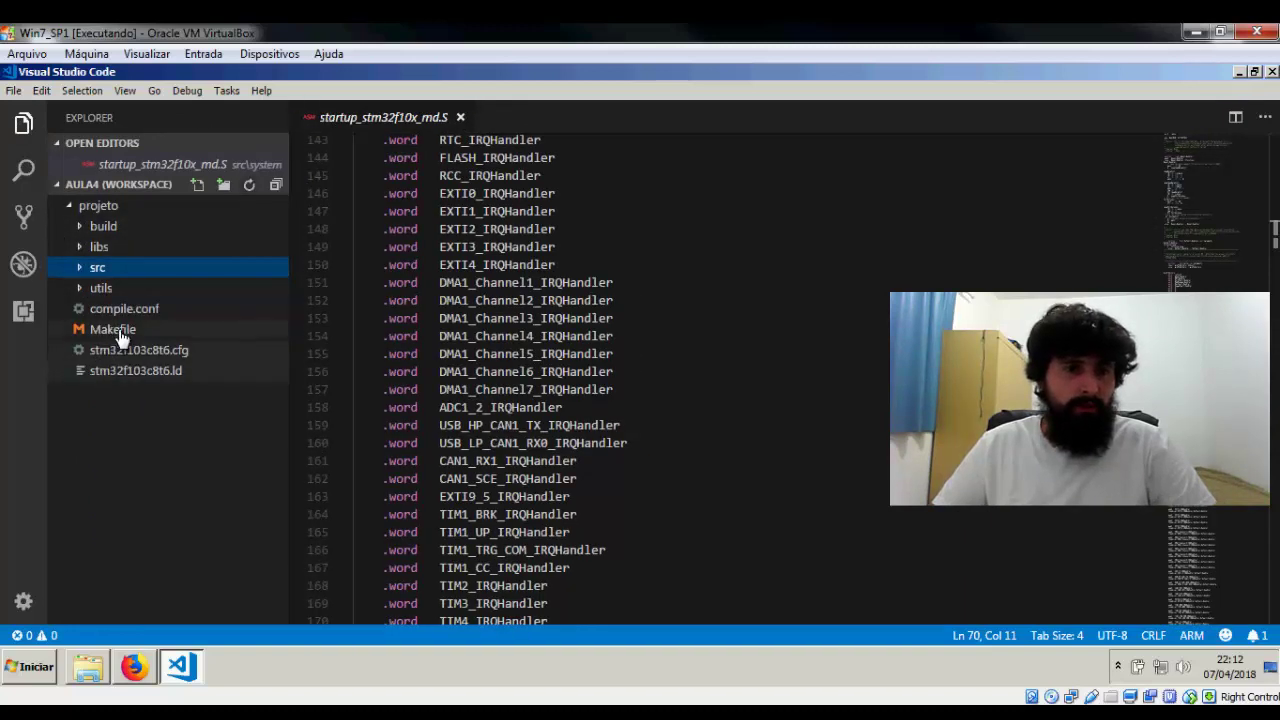
- Open the project's Makefile and show the integrated terminal
left_click(118, 330)
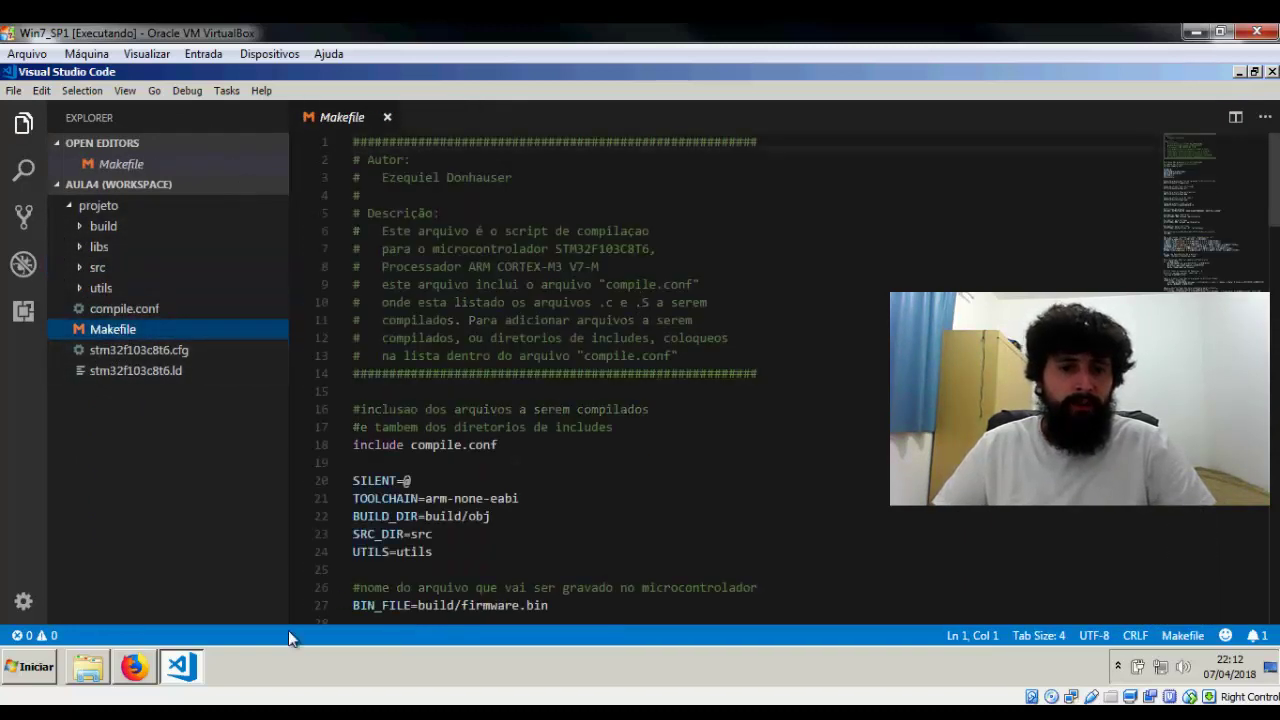
left_click(32, 635)
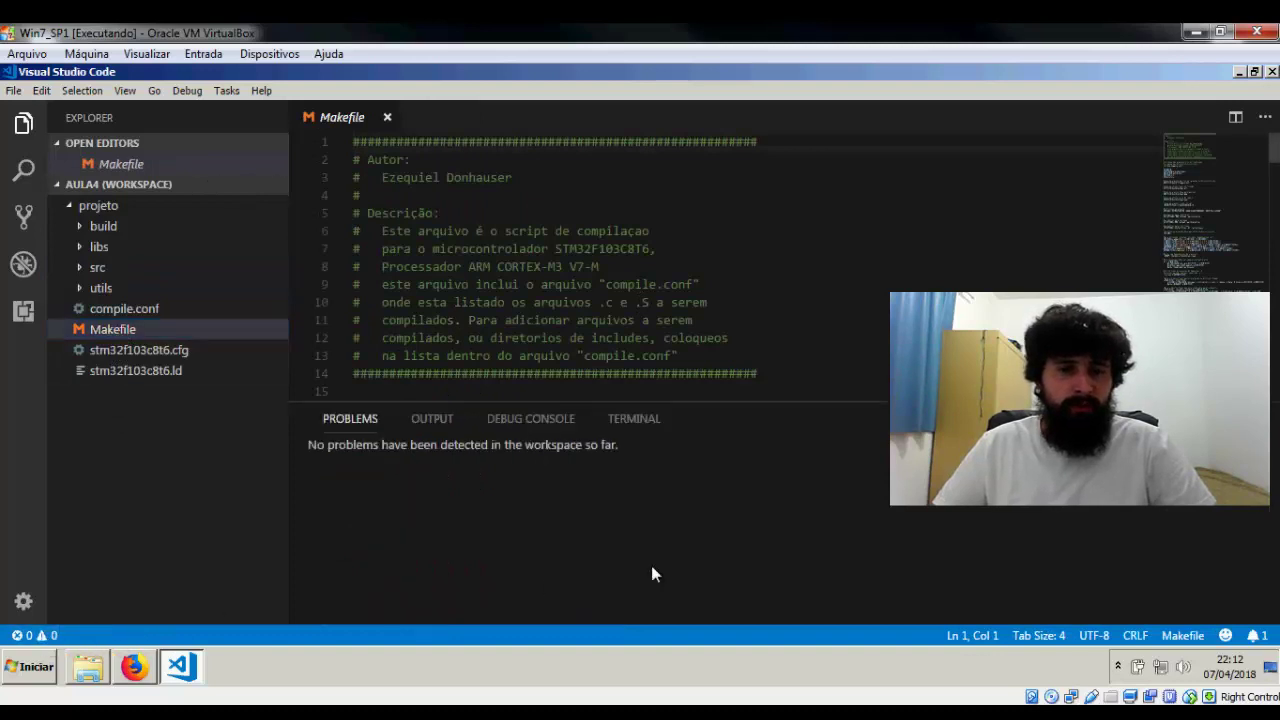
left_click(632, 418)
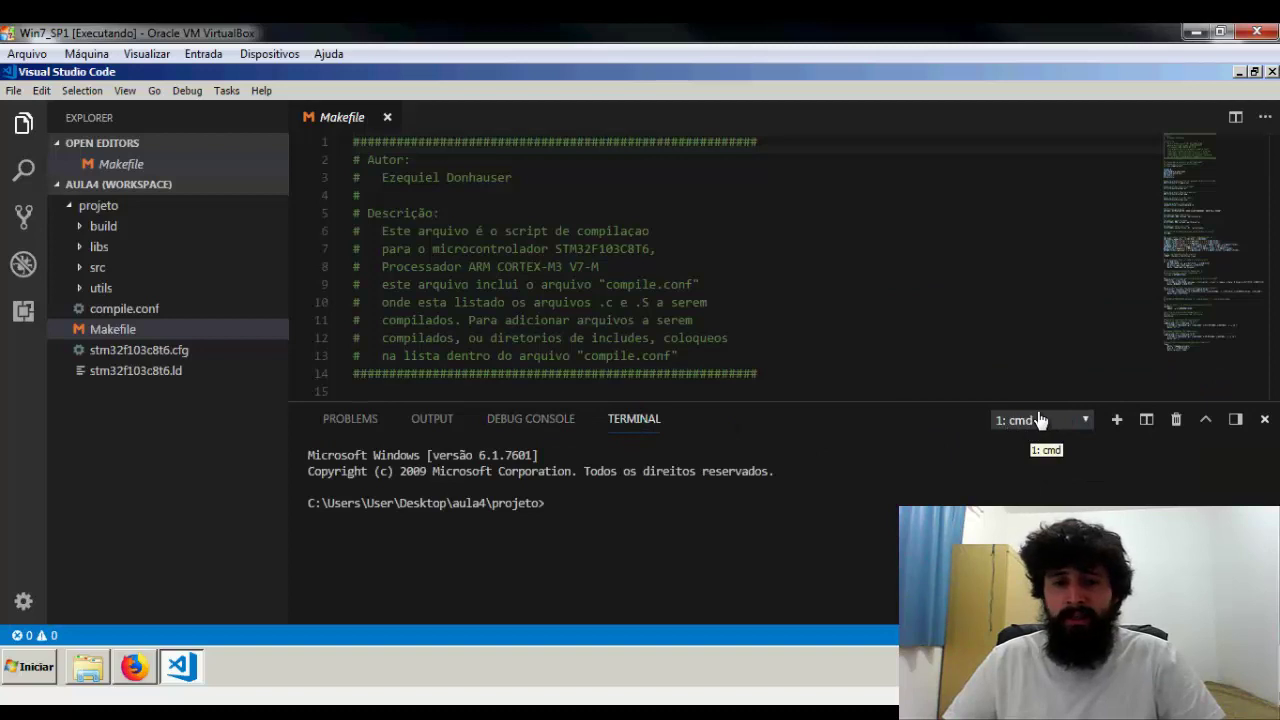
- Open the user settings and hide the terminal
left_click(23, 604)
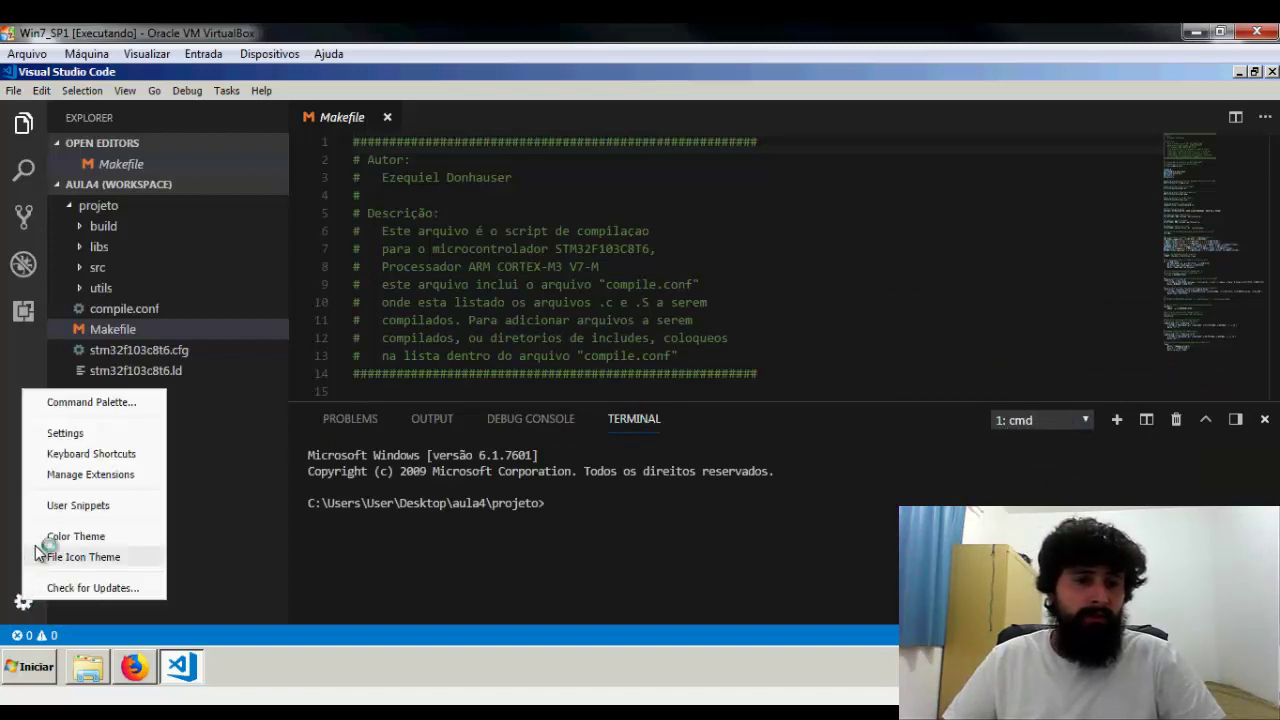
left_click(73, 436)
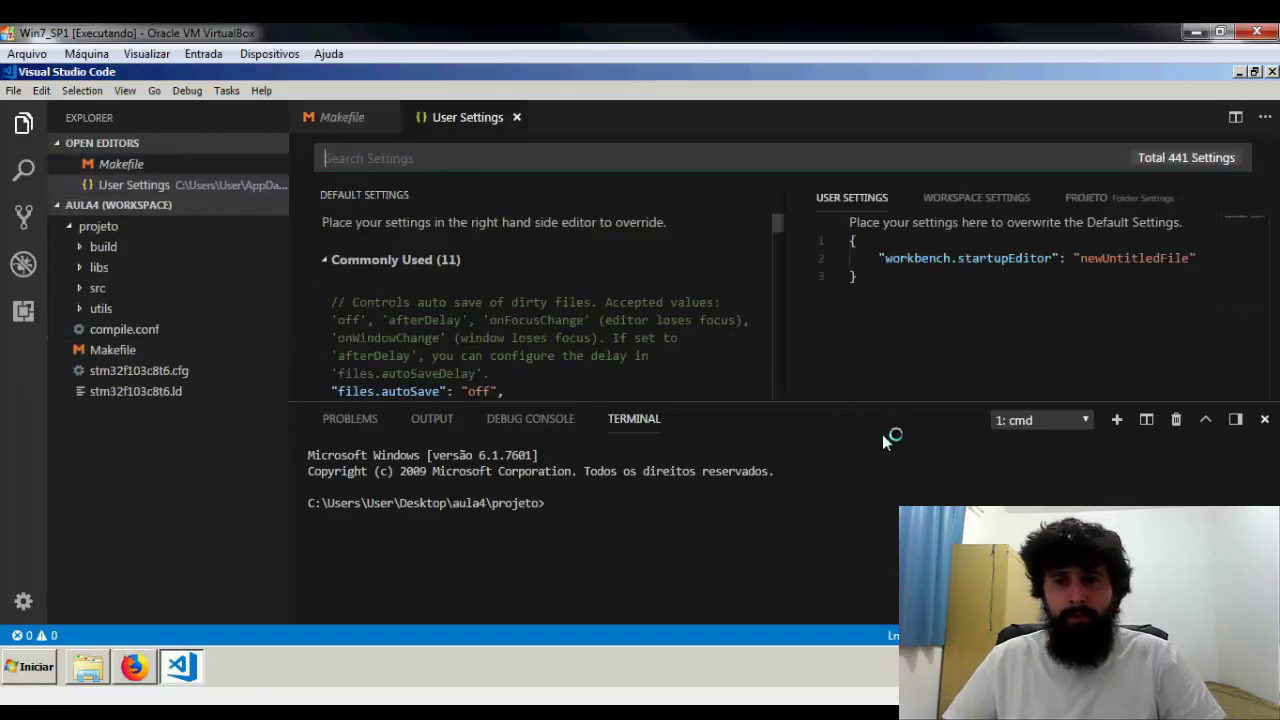
left_click(1265, 421)
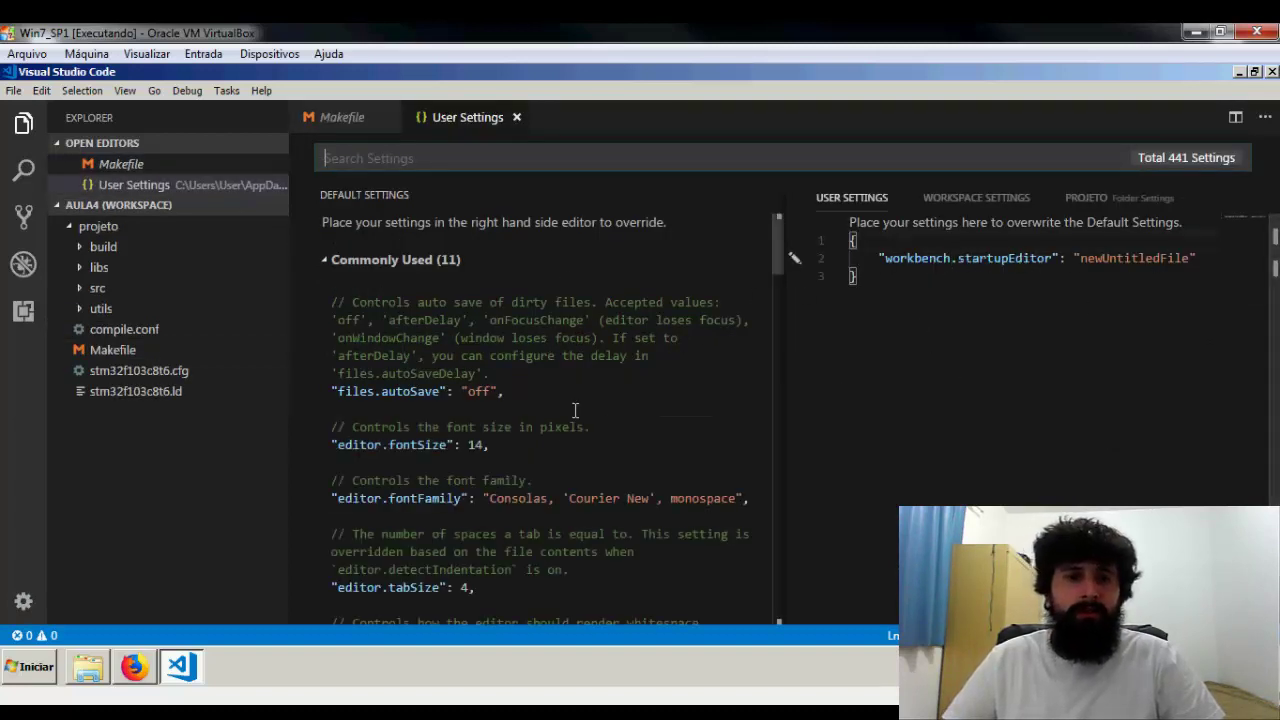
- Browse the default settings and expand the SCM group to view its options
left_click_drag(778, 257, 778, 375)
scroll(600, 450, "down", 3)
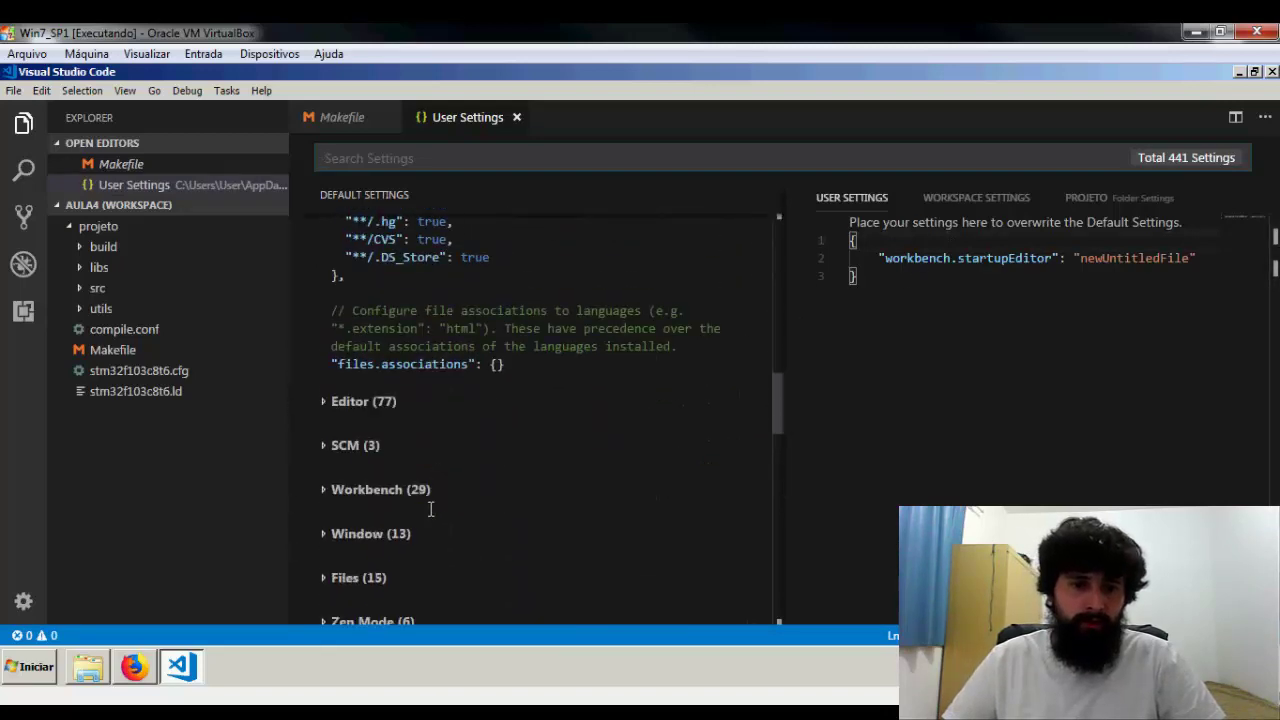
left_click(345, 447)
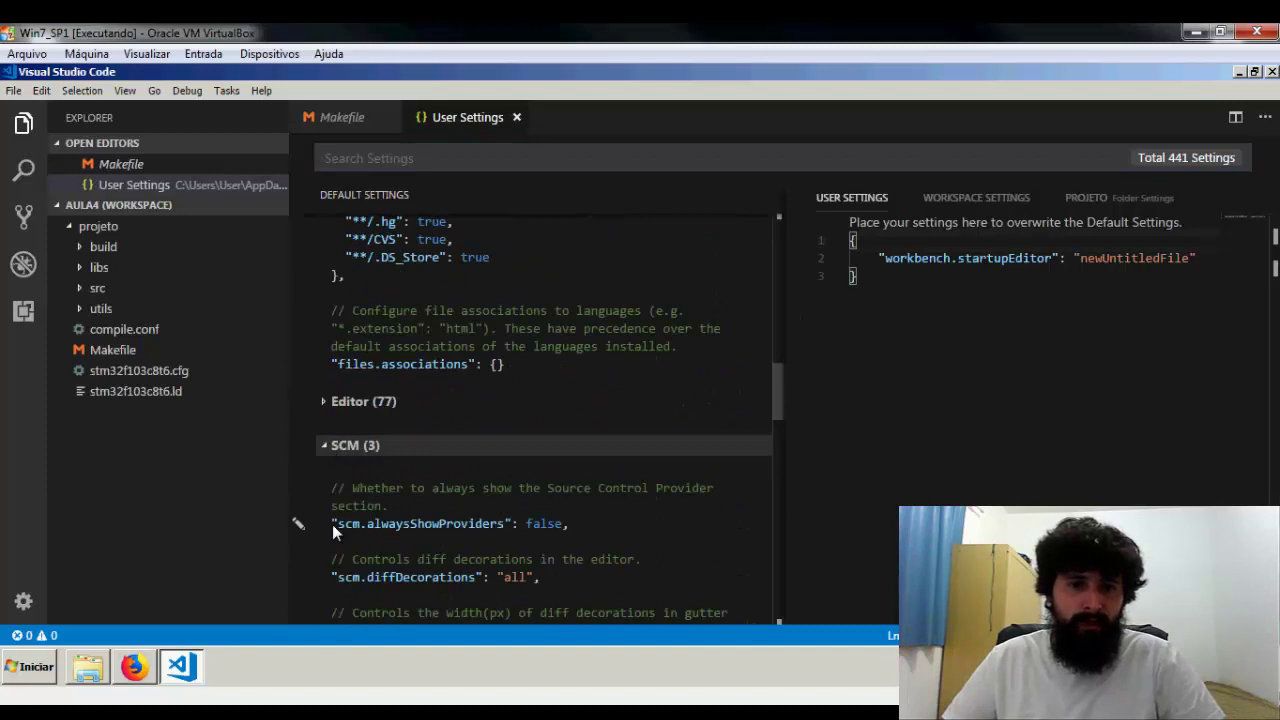
left_click(298, 524)
- Replace all user settings with the prepared JSON setting the Visual Studio Light theme, bash.exe terminals and MSYS environment, widen its pane, and save
left_click(986, 343)
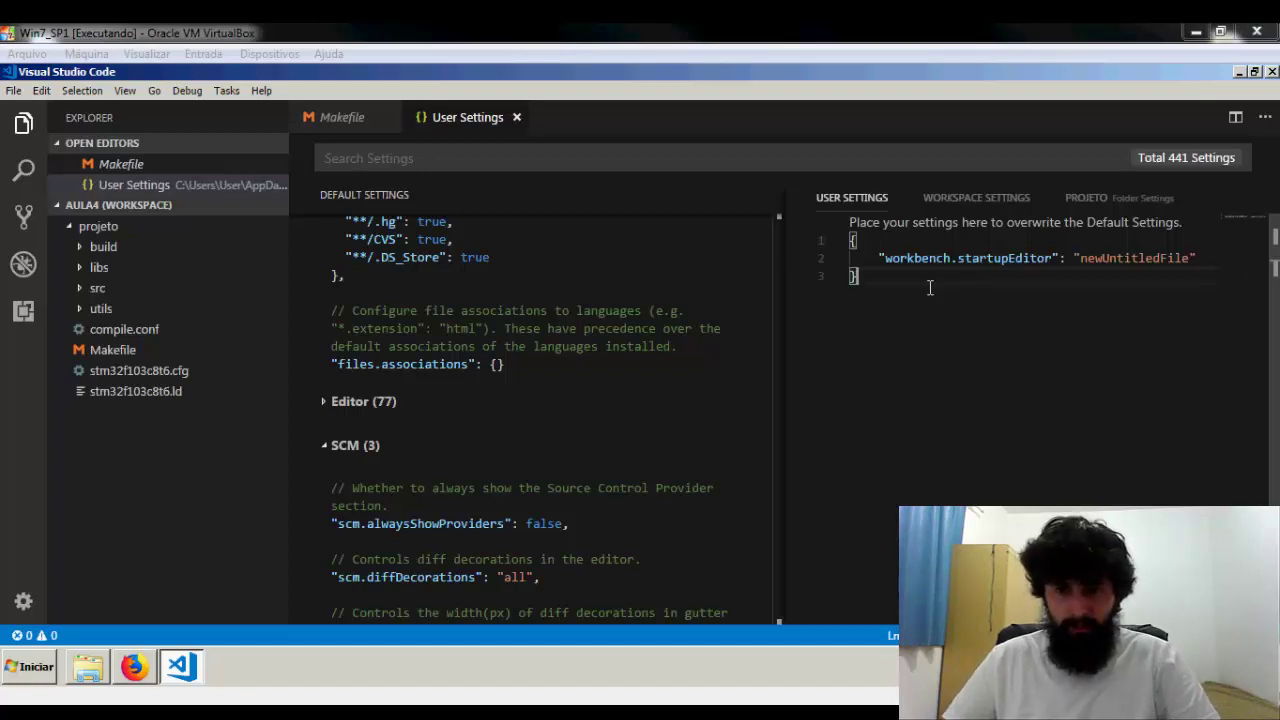
left_click(863, 316)
key("ctrl+a")
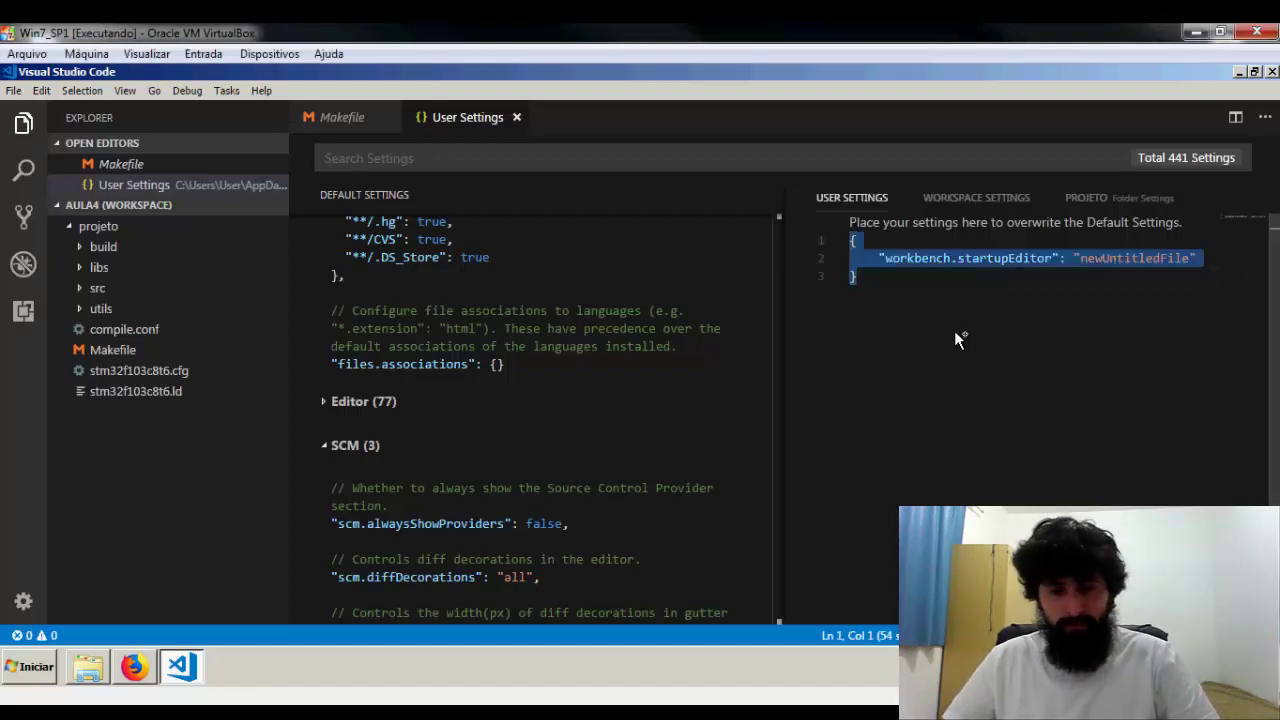
key("ctrl+v")
left_click_drag(780, 397, 648, 396)
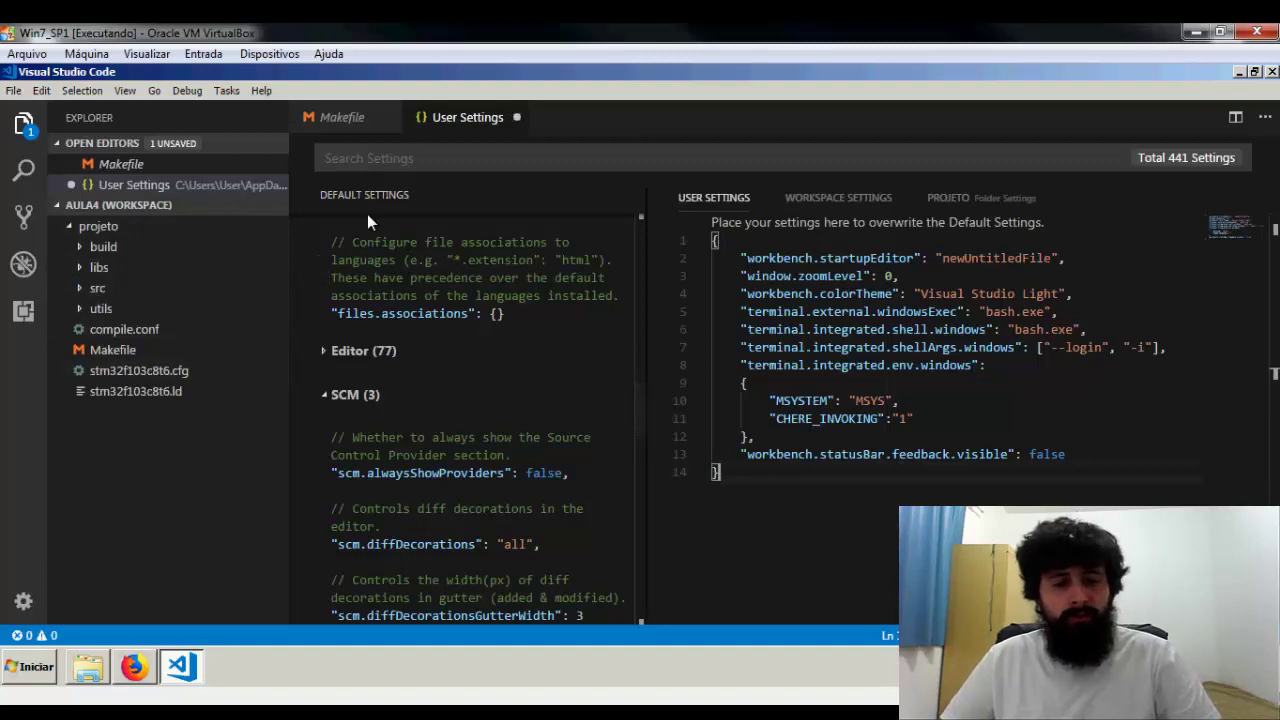
key("ctrl+s")
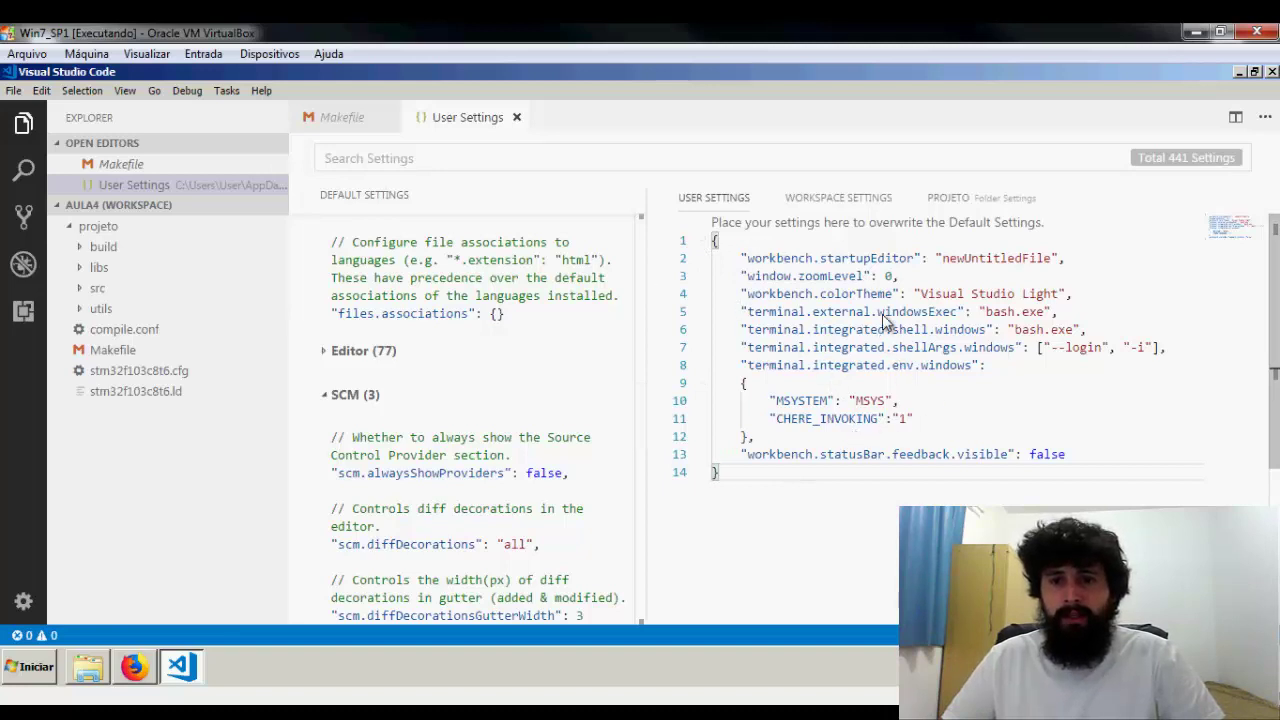
- Review the startup editor, color theme and external terminal entries in the user settings
left_click(1002, 258)
left_click_drag(1058, 293, 985, 293)
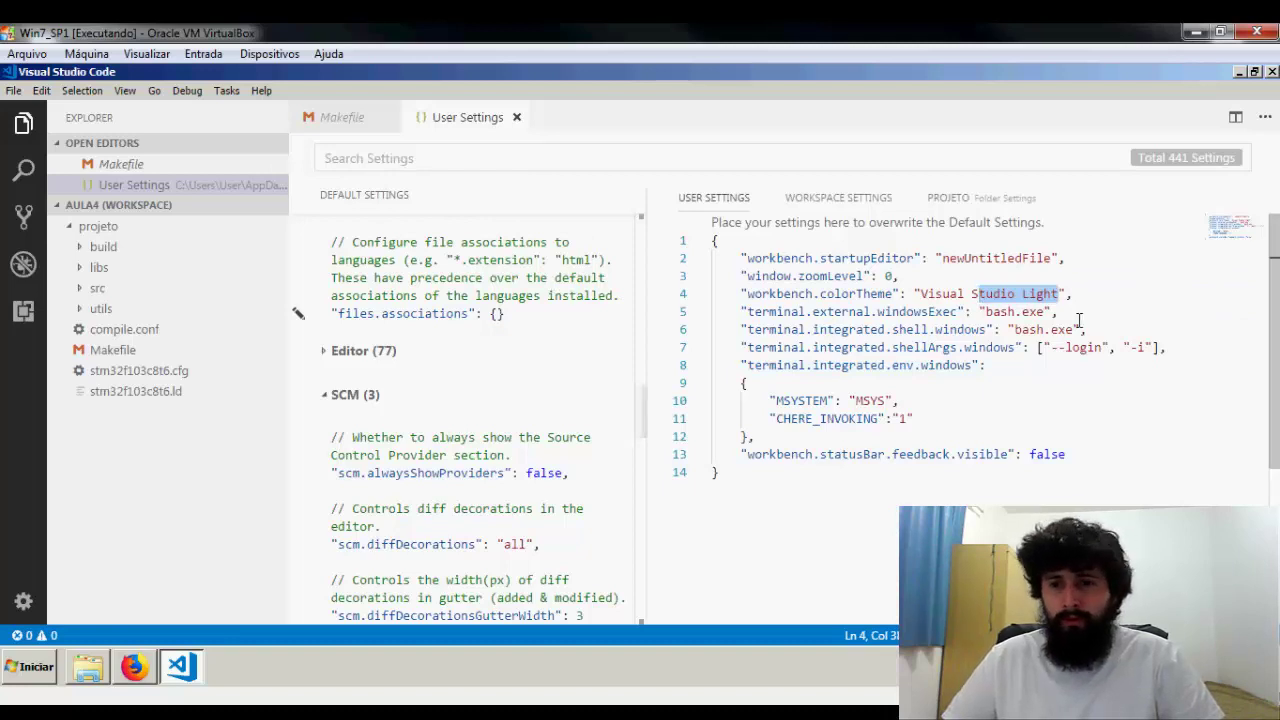
key("Down")
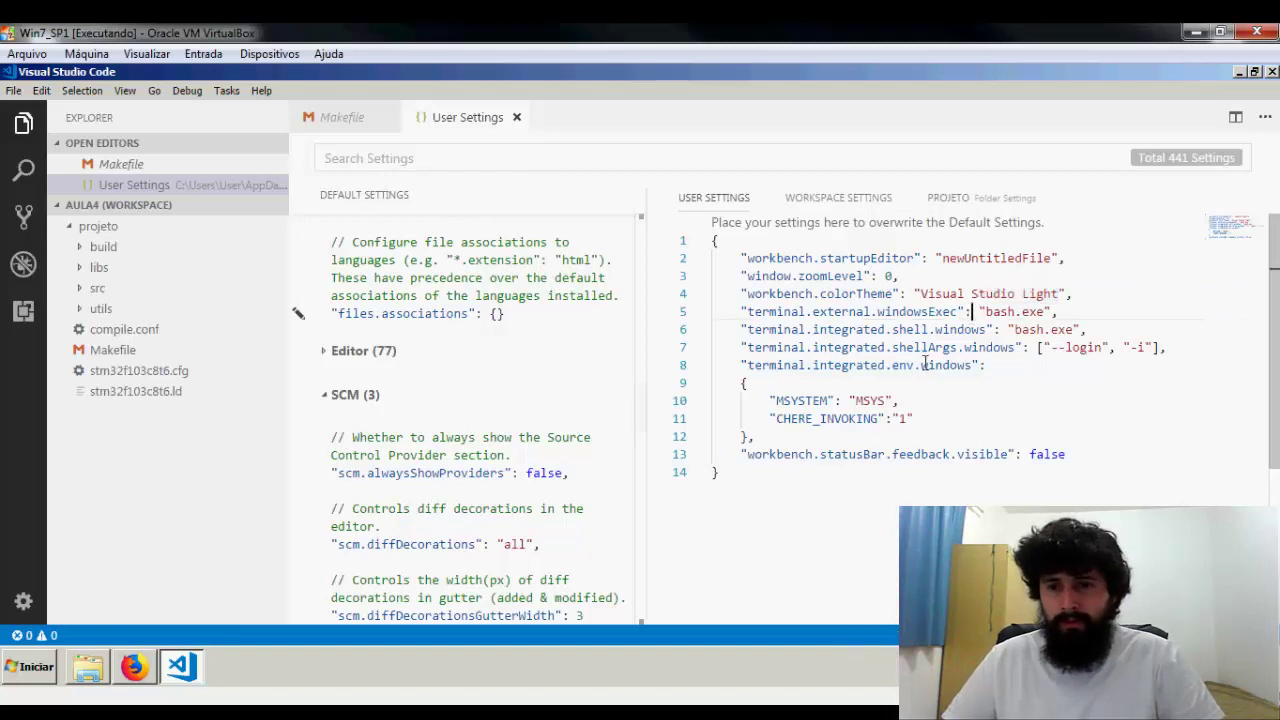
double_click(840, 312)
double_click(763, 312)
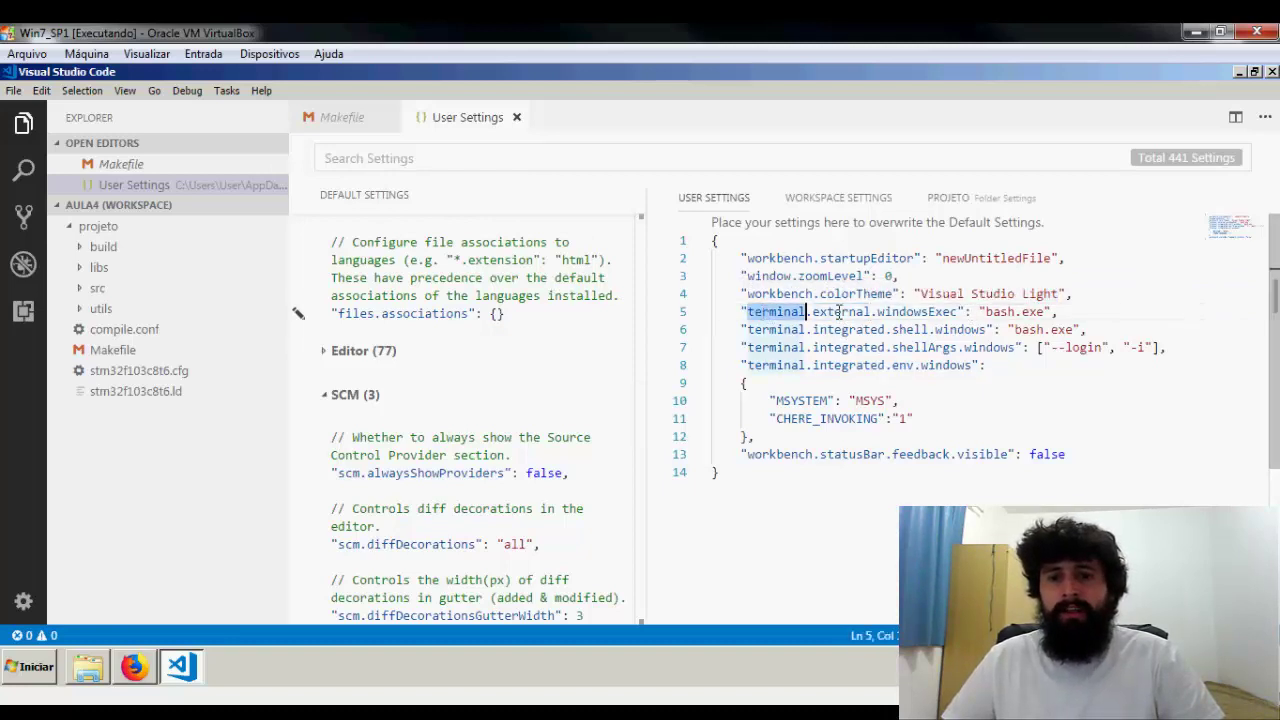
- Test bash by launching it from a Windows command prompt, and close the prompt window
double_click(918, 312)
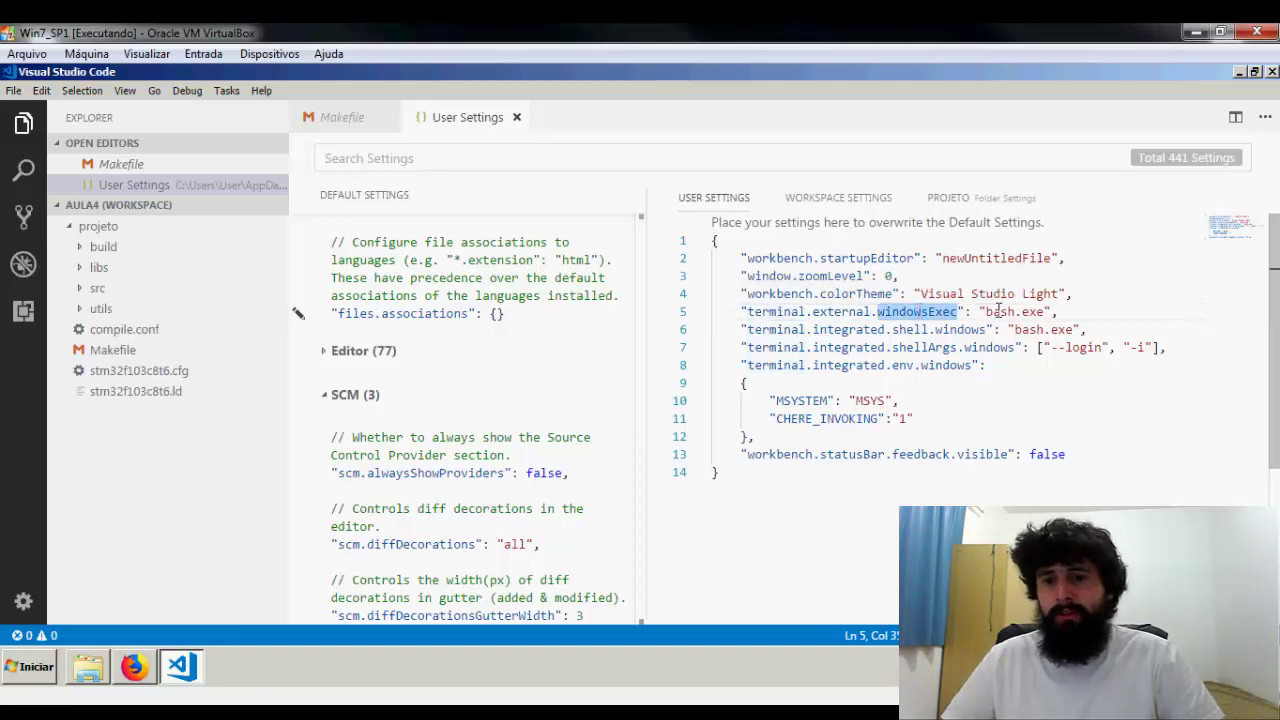
left_click_drag(986, 312, 1046, 312)
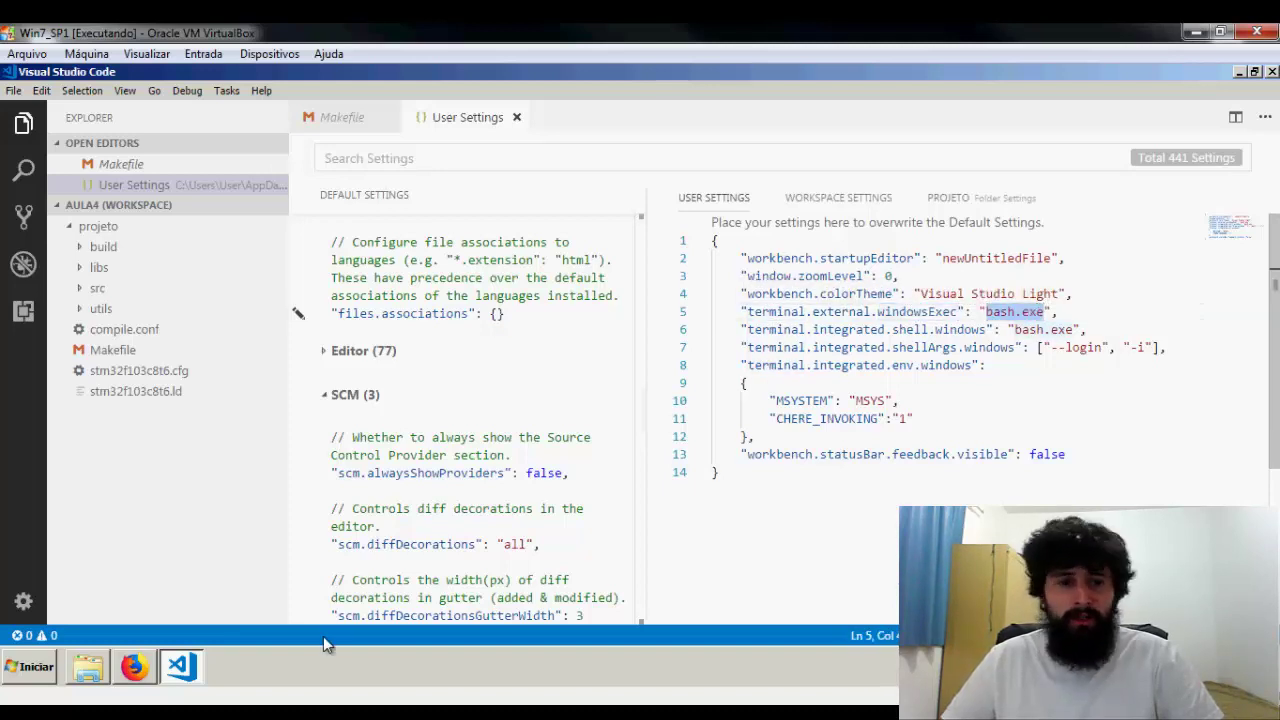
left_click(30, 667)
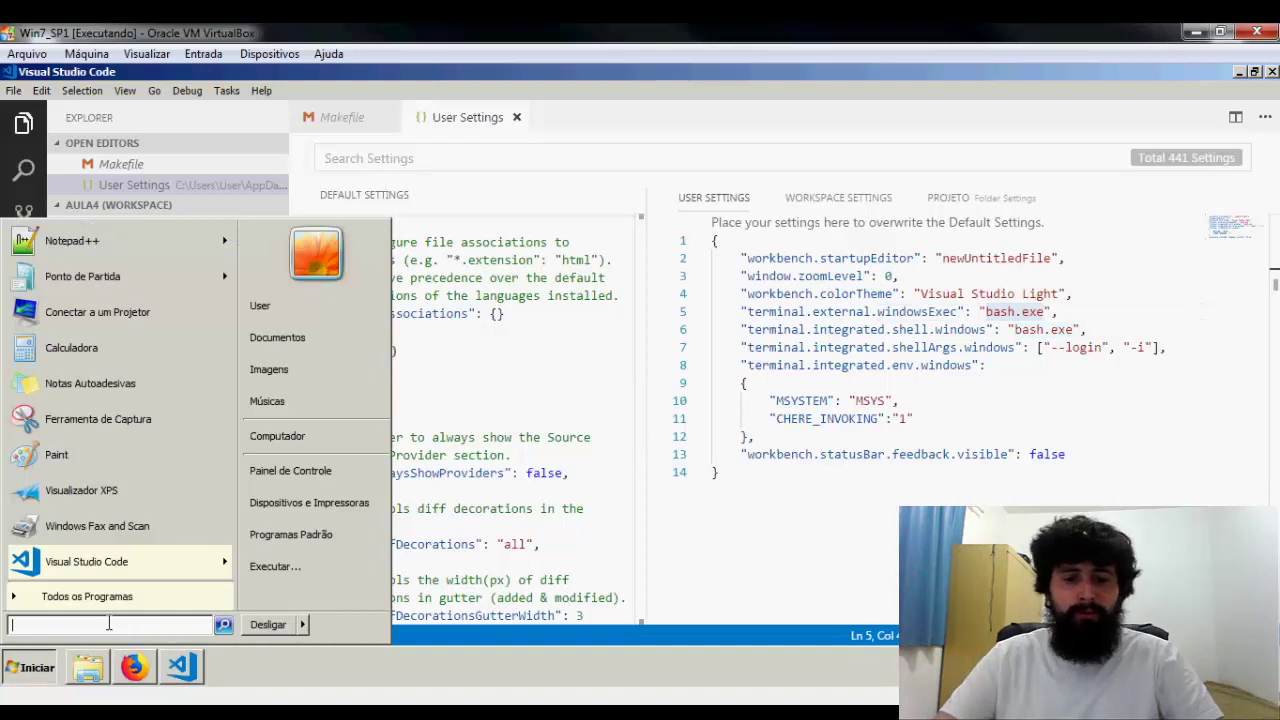
type("cmd")
key("Return")
type("bash")
key("Return")
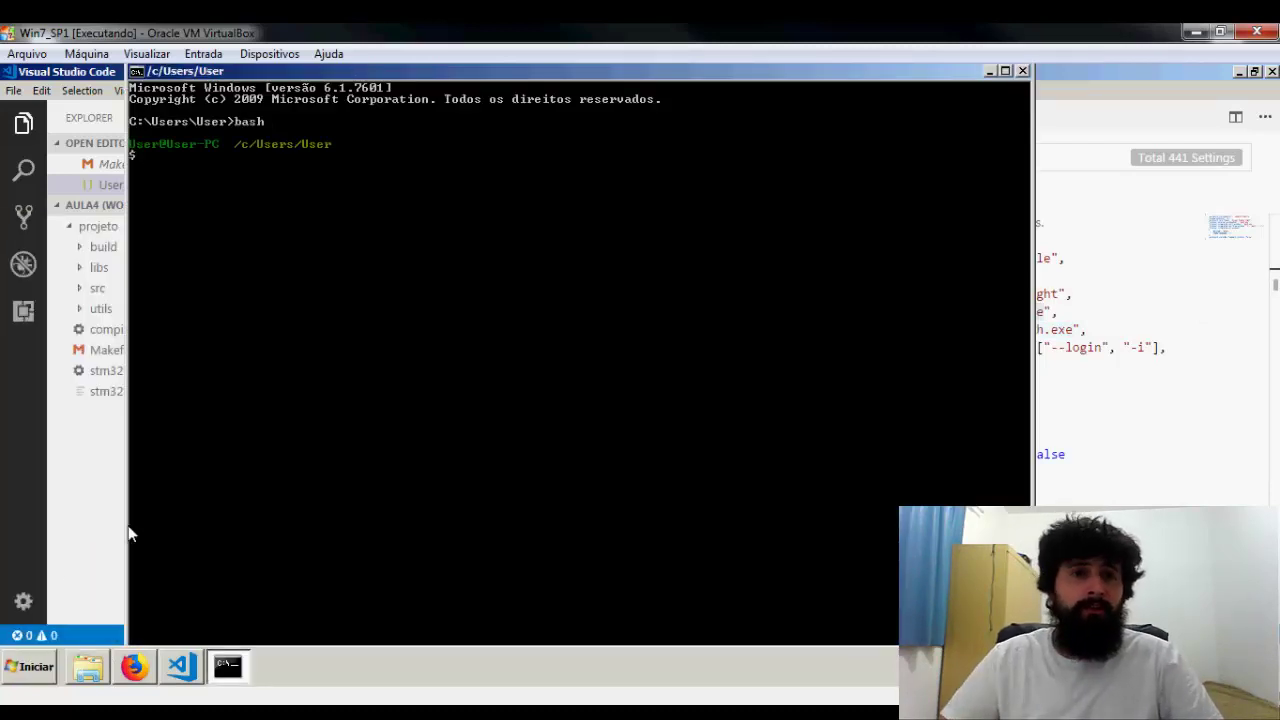
key("Return")
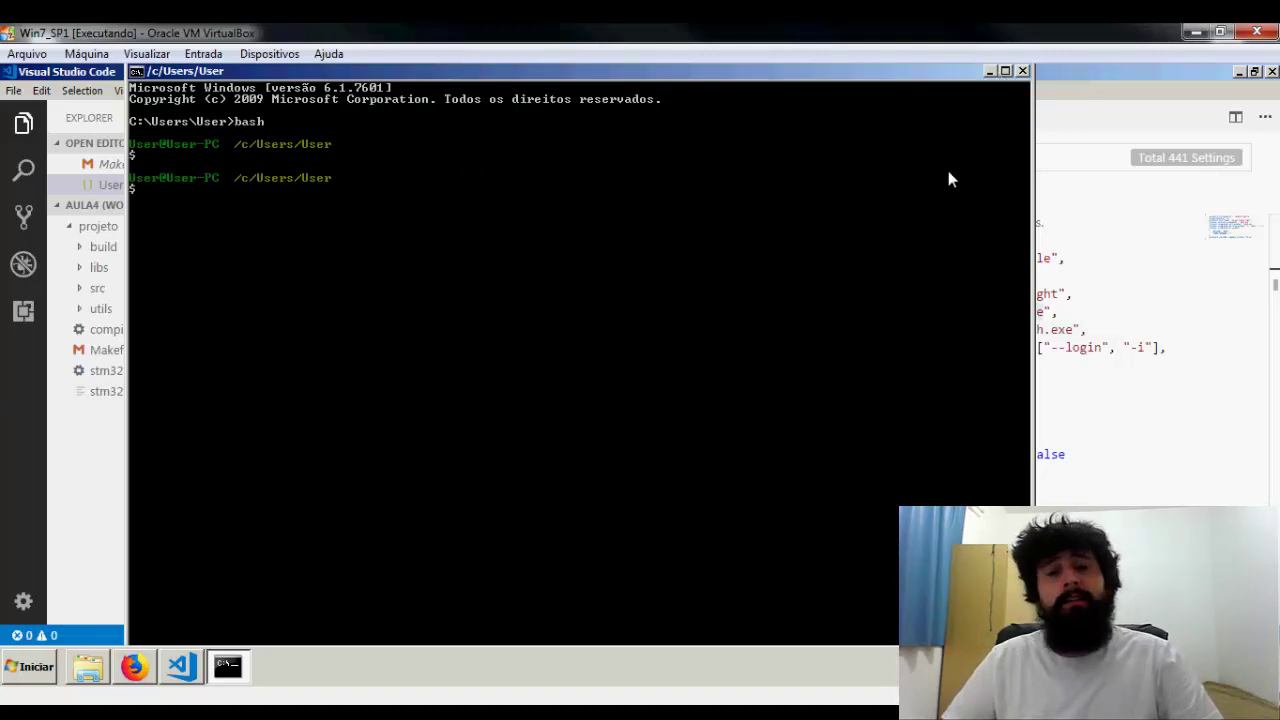
left_click(1022, 74)
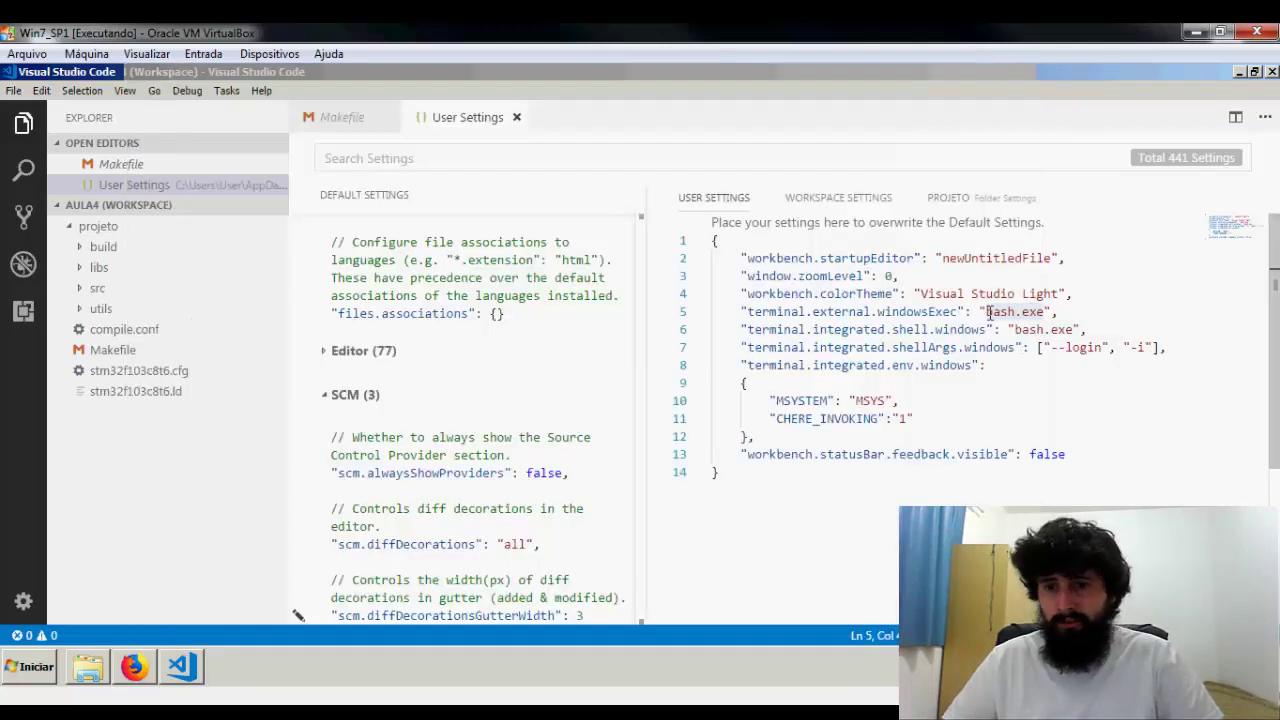
- Review the integrated terminal shell and shell arguments entries in the user settings
double_click(990, 314)
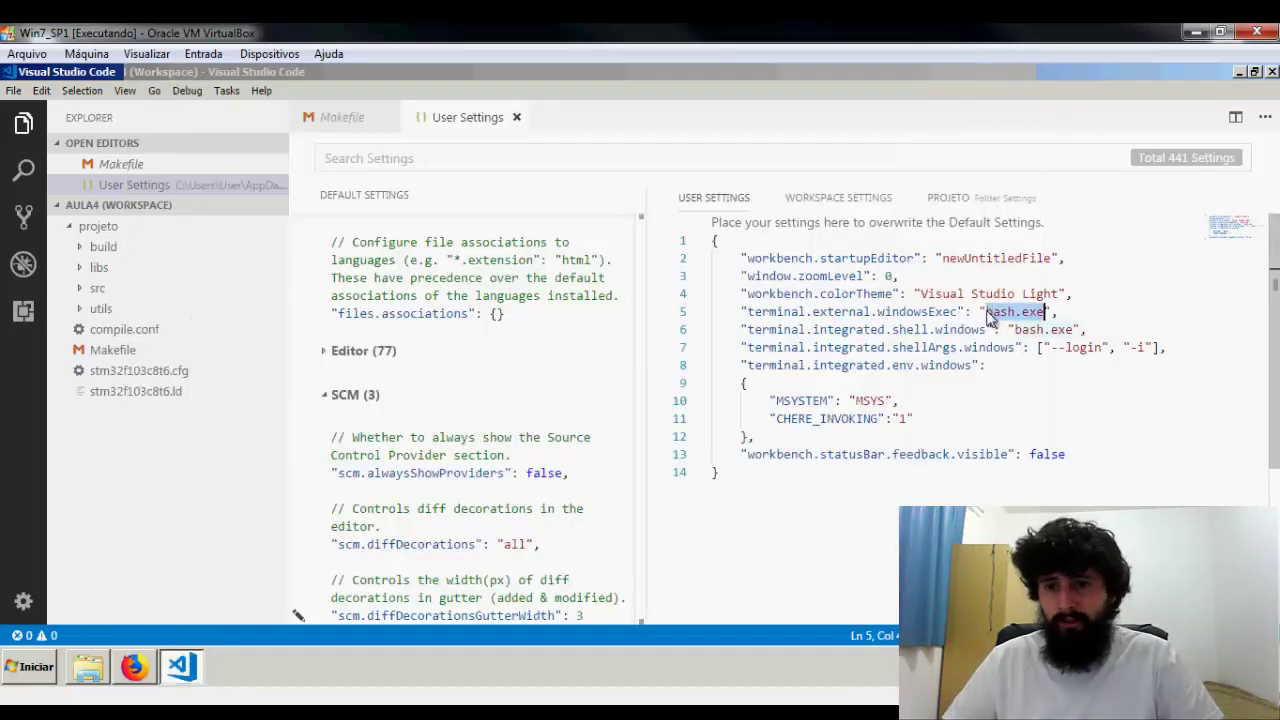
double_click(912, 330)
double_click(955, 330)
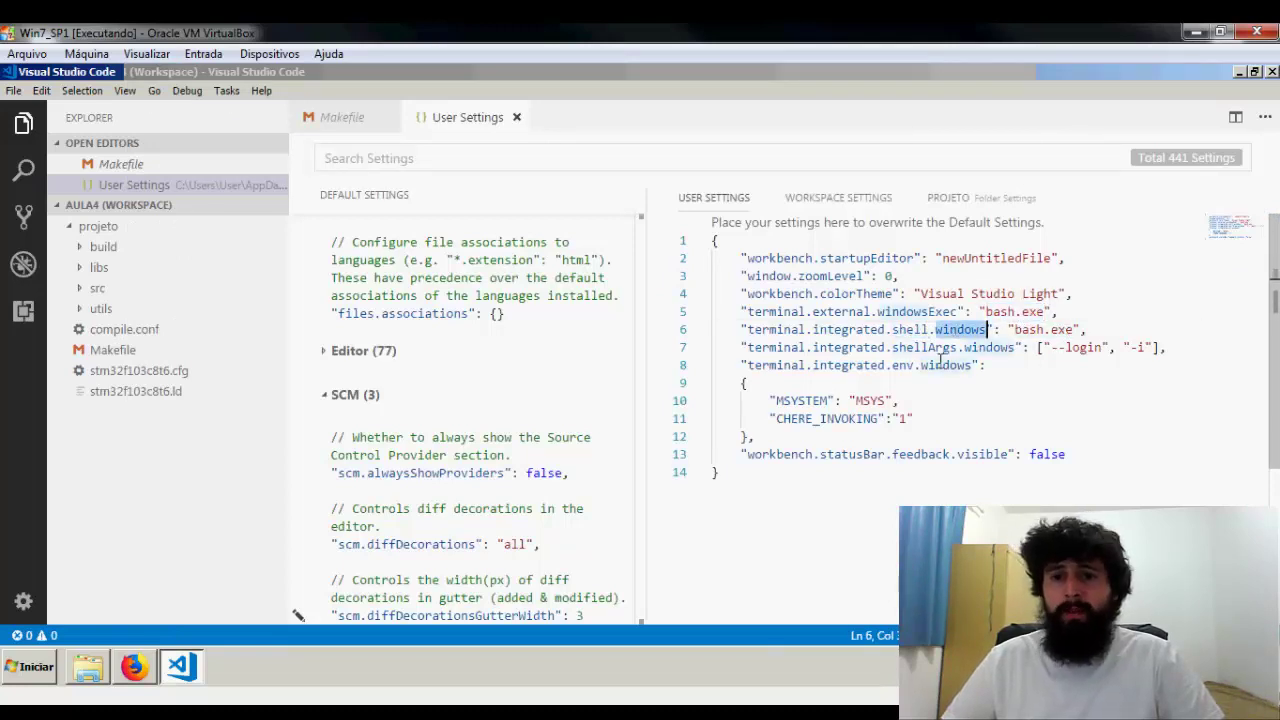
left_click(995, 347)
left_click_drag(1051, 347, 1105, 347)
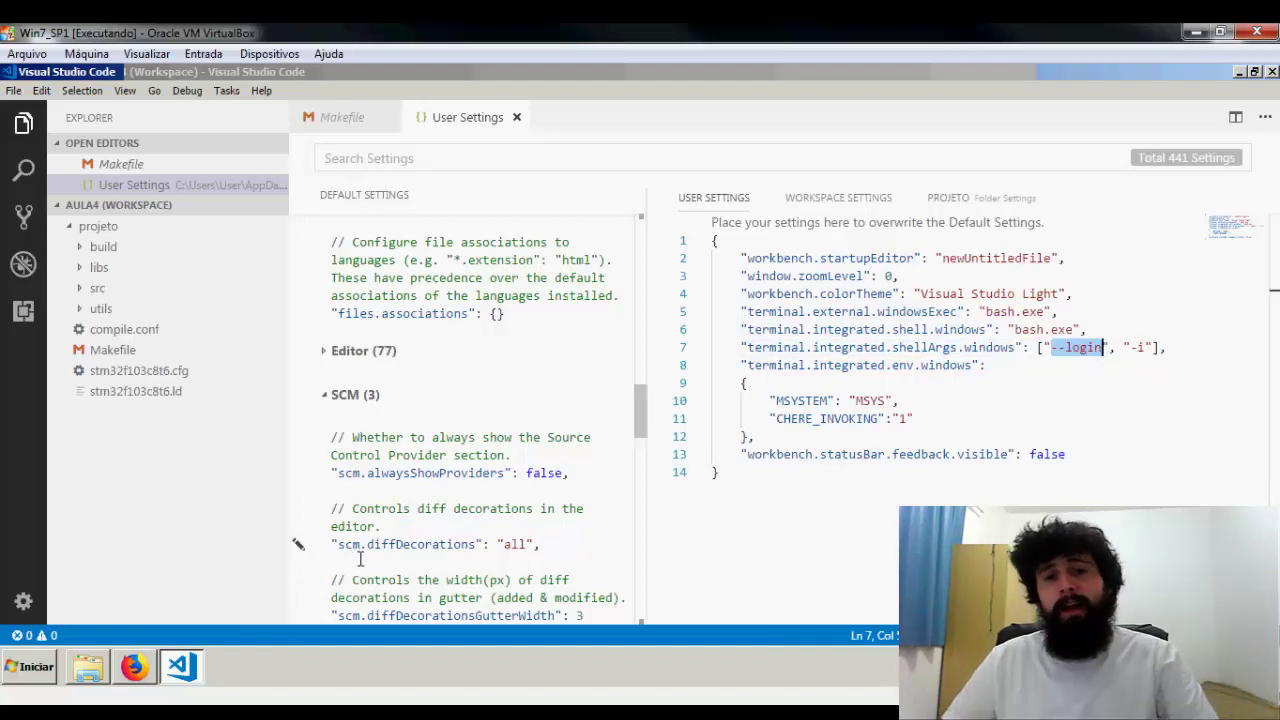
- Show the integrated terminal and check which shell it is running
left_click(40, 635)
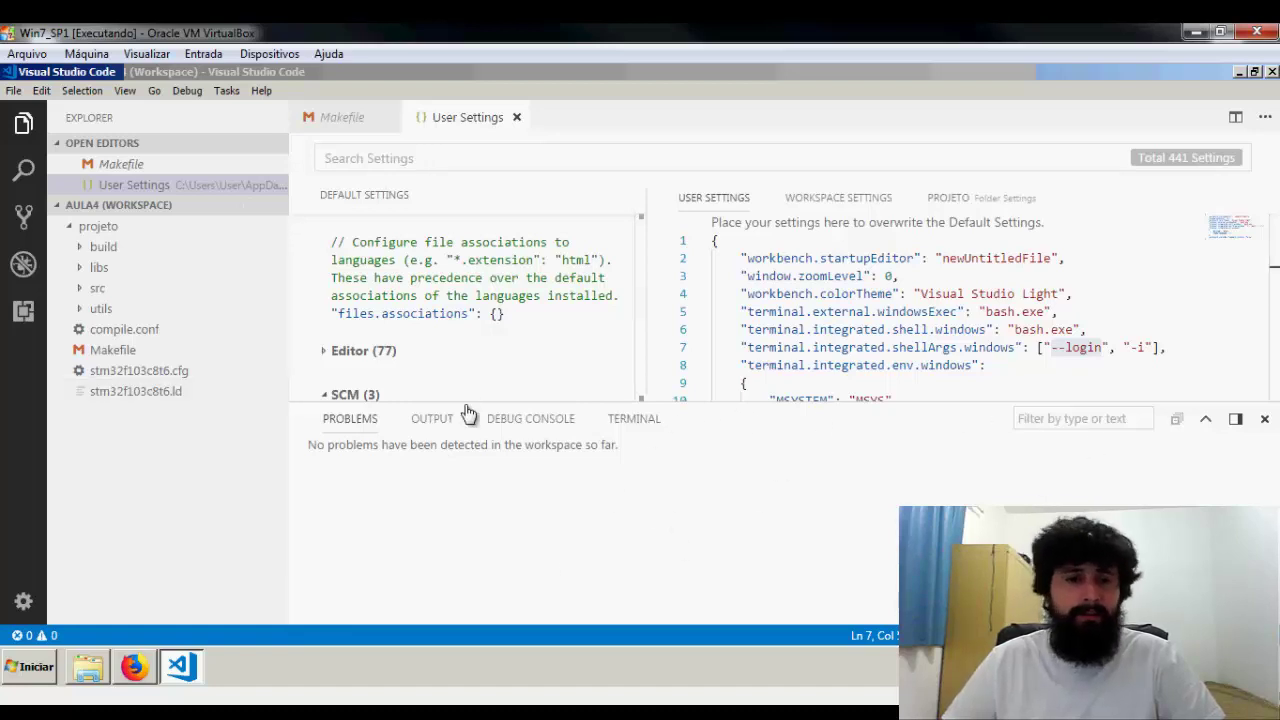
left_click(634, 419)
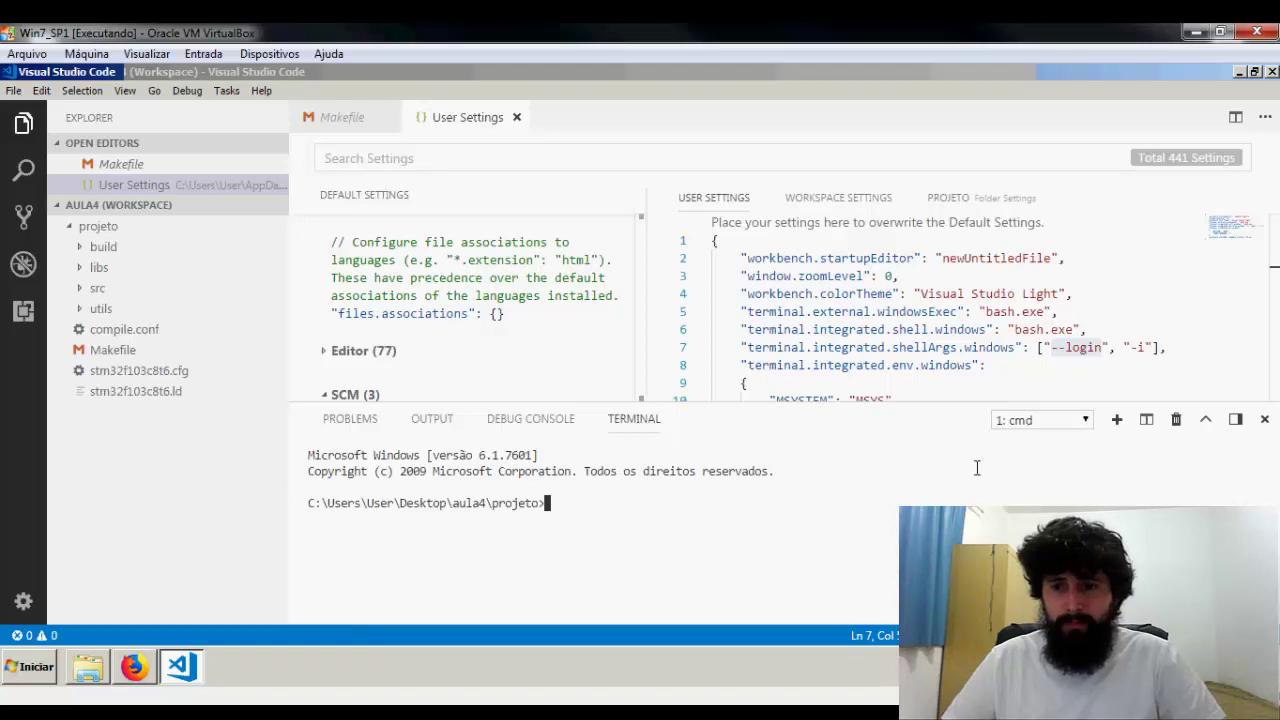
left_click(1085, 420)
left_click(1085, 436)
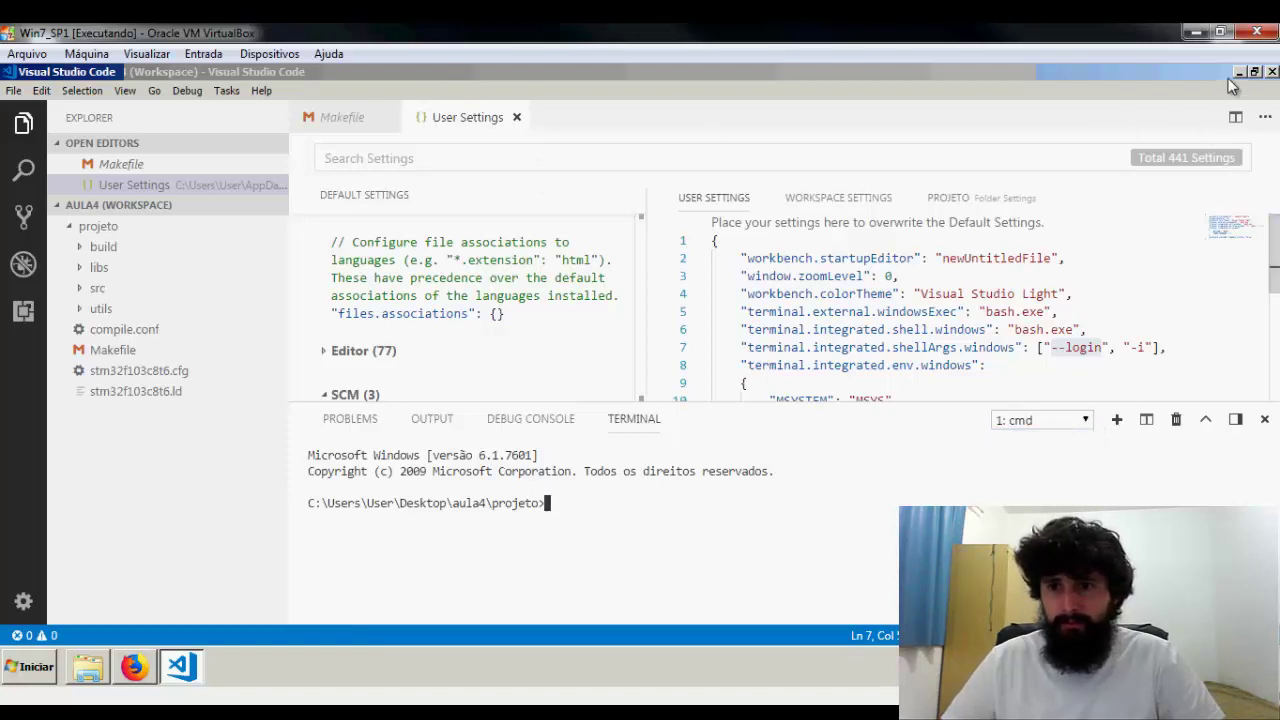
- Close Visual Studio Code and relaunch it so the terminal settings take effect
left_click(1272, 72)
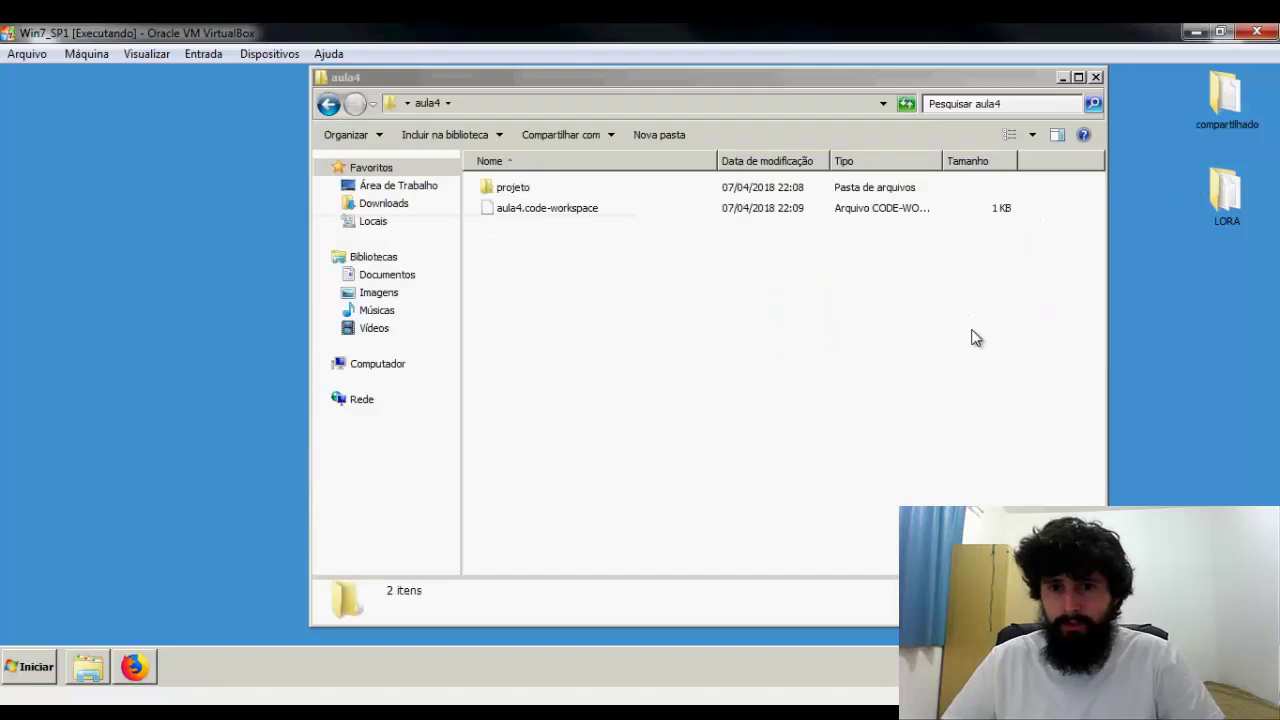
left_click(15, 660)
left_click(90, 565)
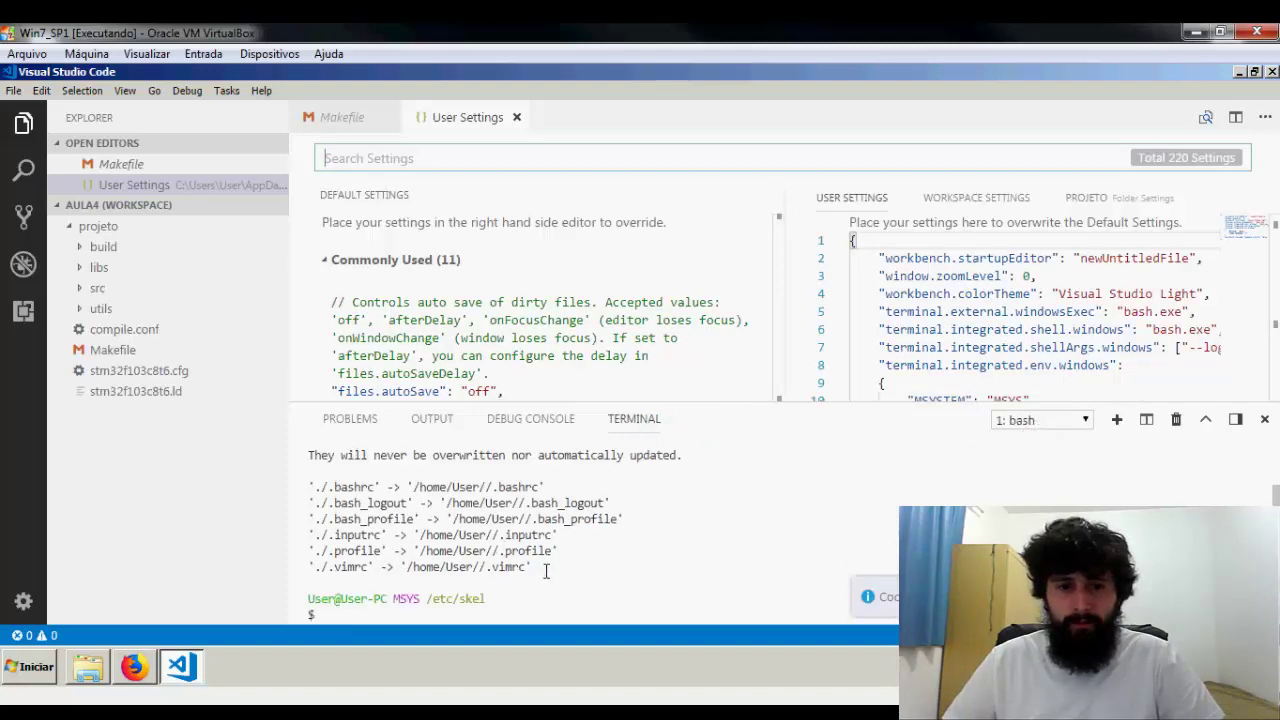
- Clear the bash terminal and inspect the environment name and working directory in its prompt
left_click(1058, 422)
left_click(533, 614)
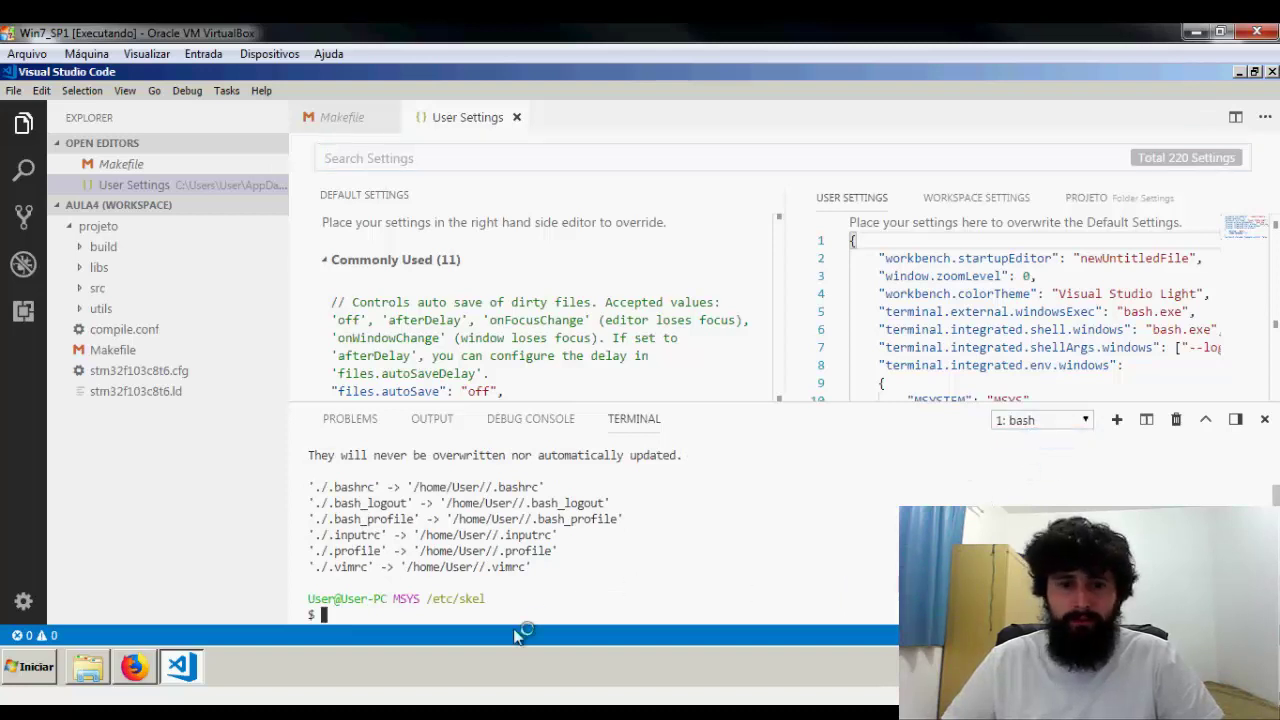
double_click(404, 599)
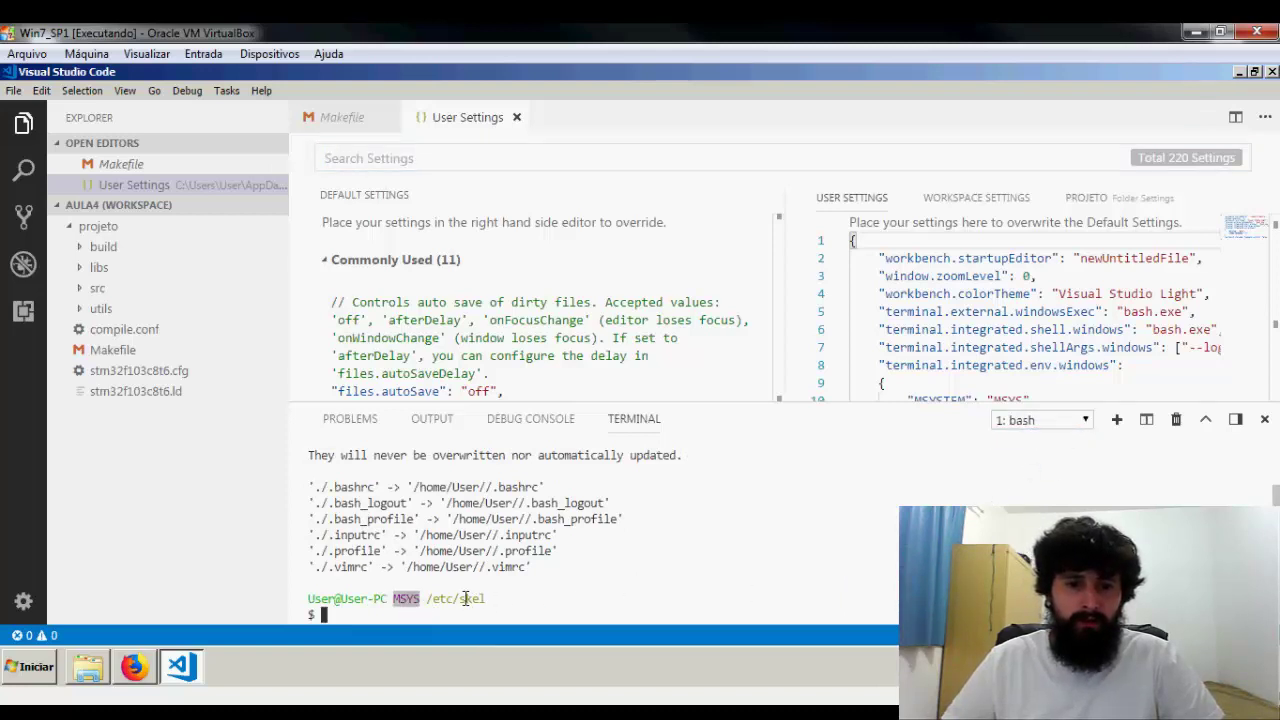
key("ctrl+l")
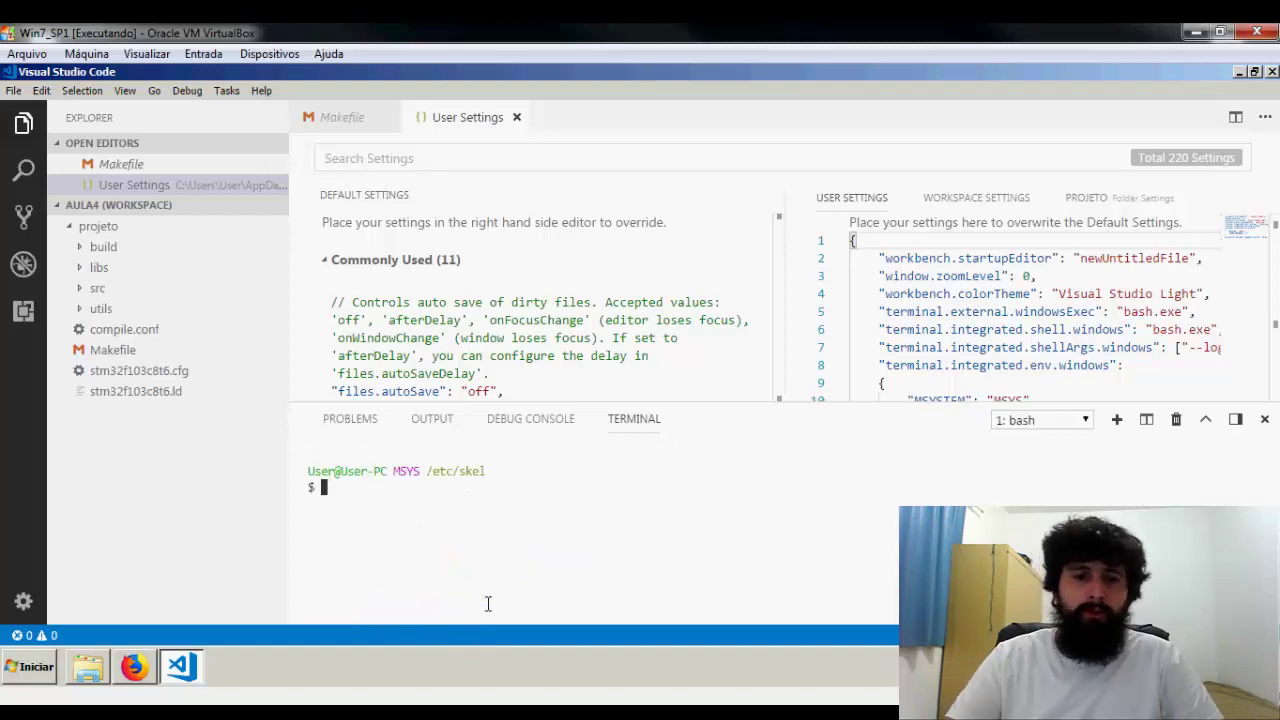
double_click(404, 469)
left_click(412, 494)
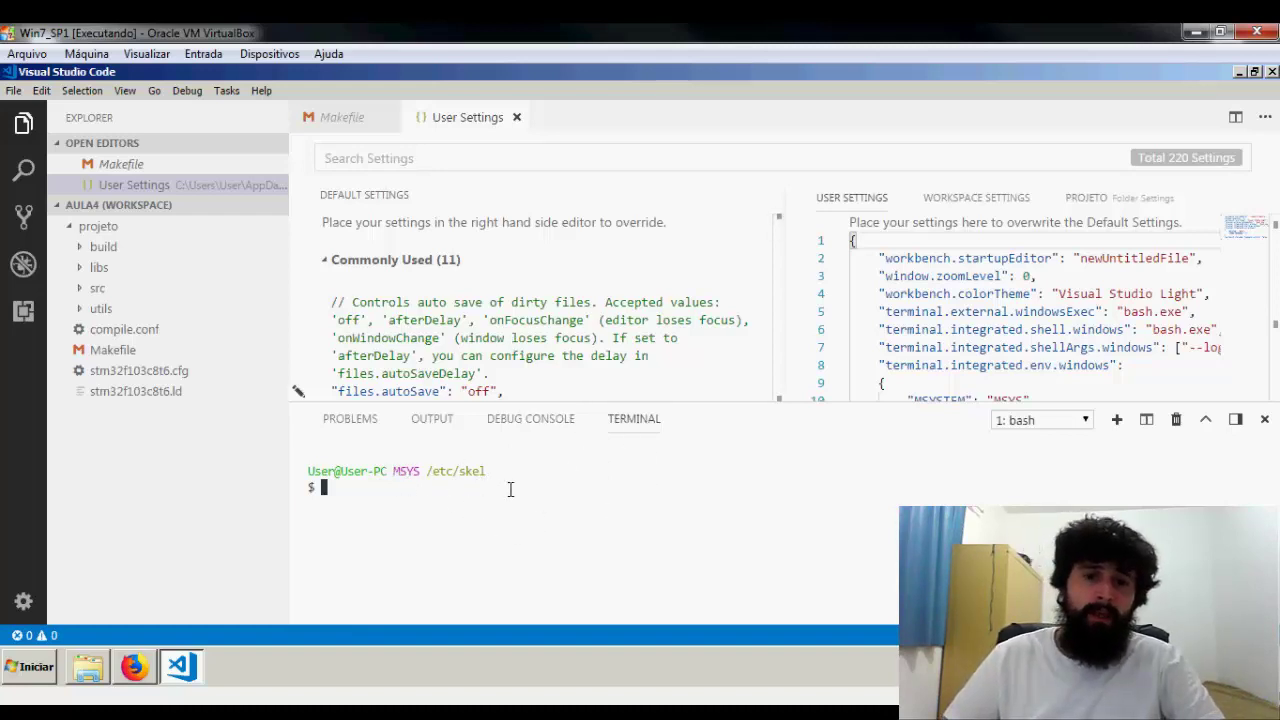
left_click_drag(432, 471, 493, 471)
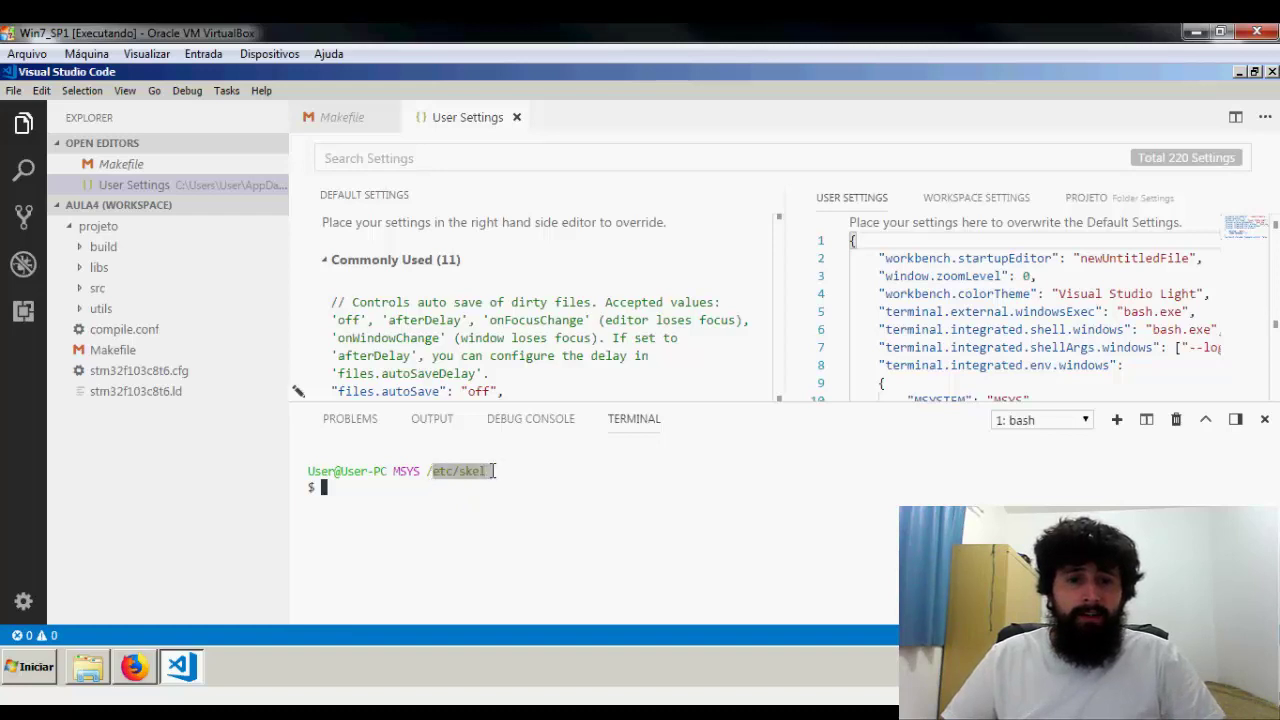
left_click(433, 509)
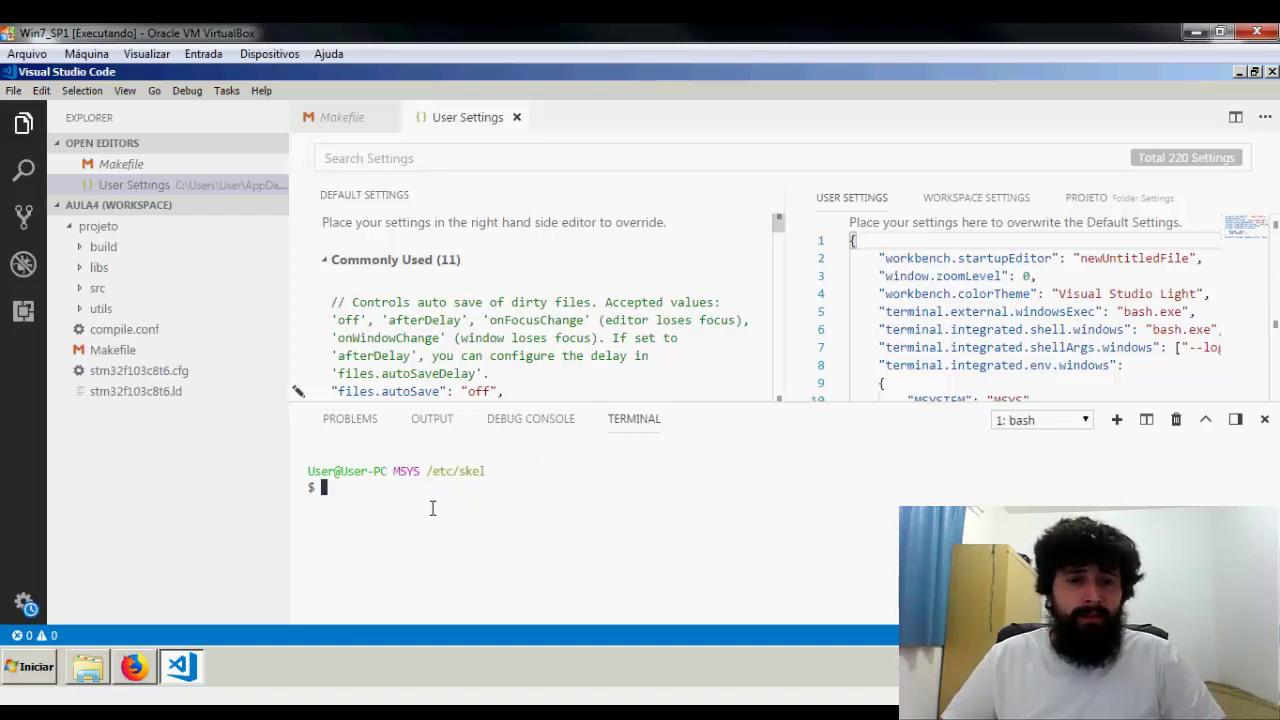
- Close Visual Studio Code and show the full path of the projeto folder inside aula4
left_click(1273, 73)
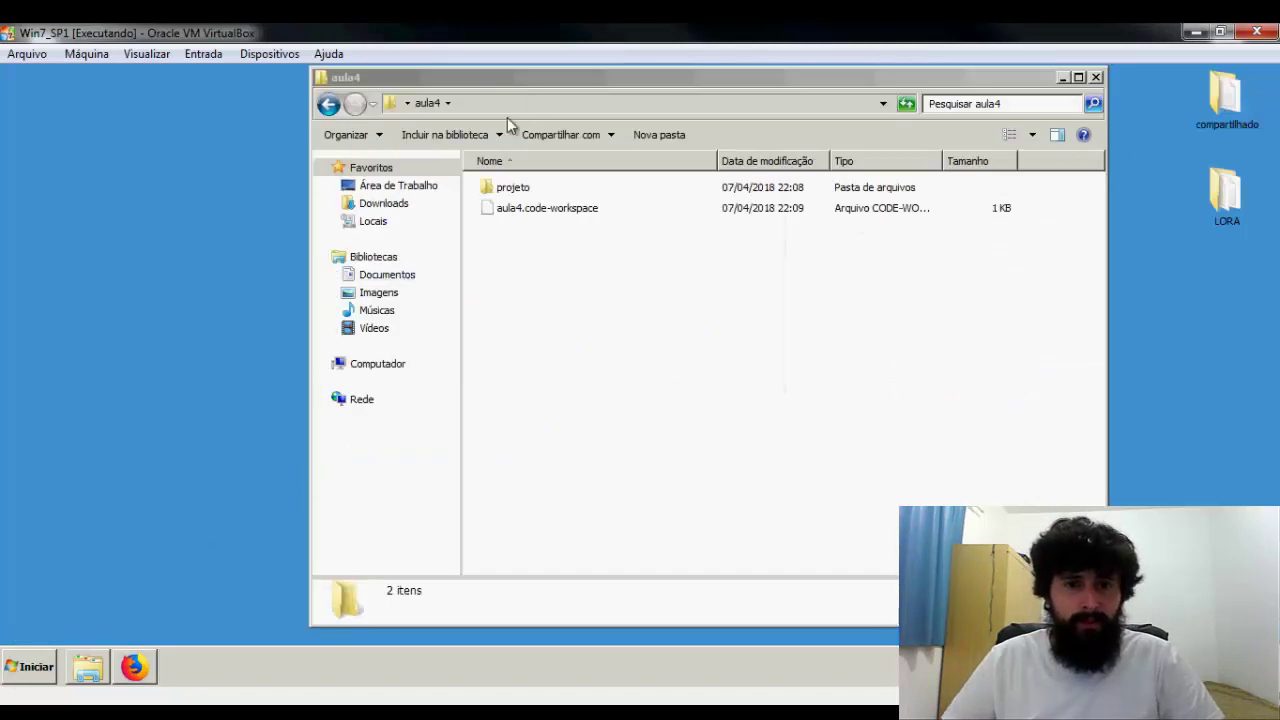
left_click(553, 105)
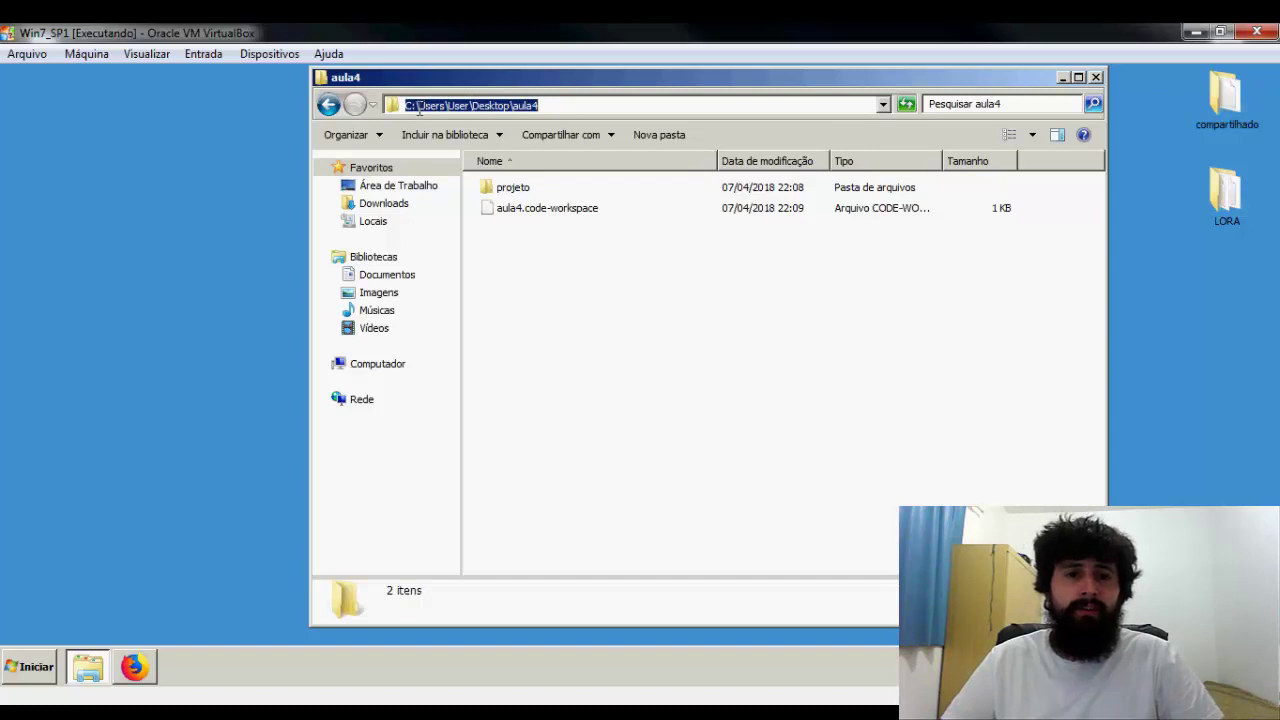
double_click(516, 196)
left_click(530, 108)
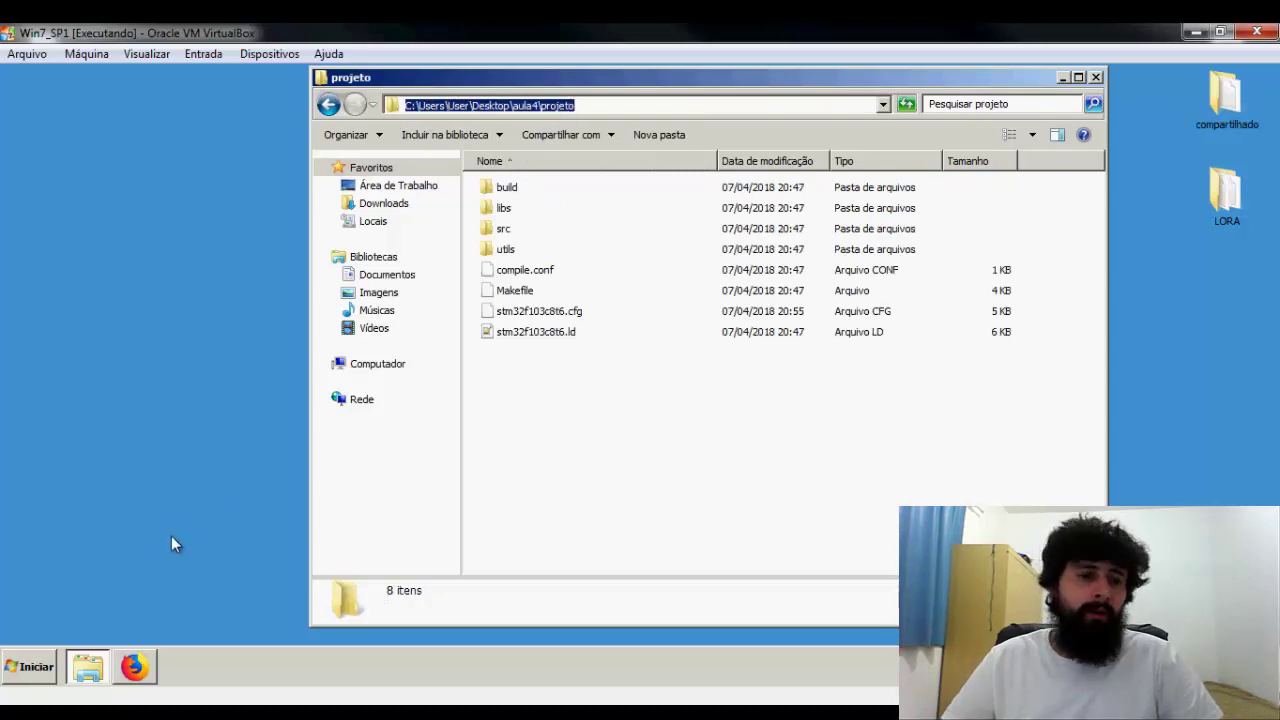
- Relaunch Visual Studio Code and check the working directory in the bash prompt
left_click(42, 677)
left_click(100, 569)
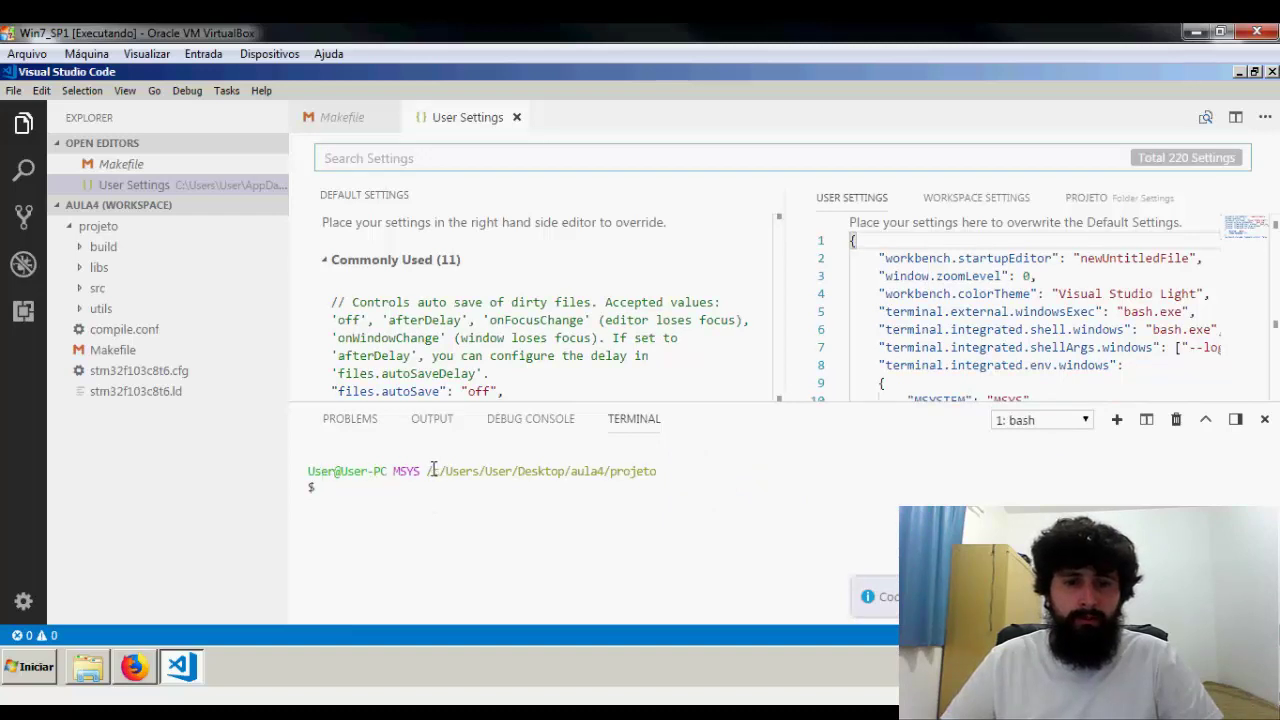
left_click_drag(428, 471, 586, 470)
key("ctrl+c")
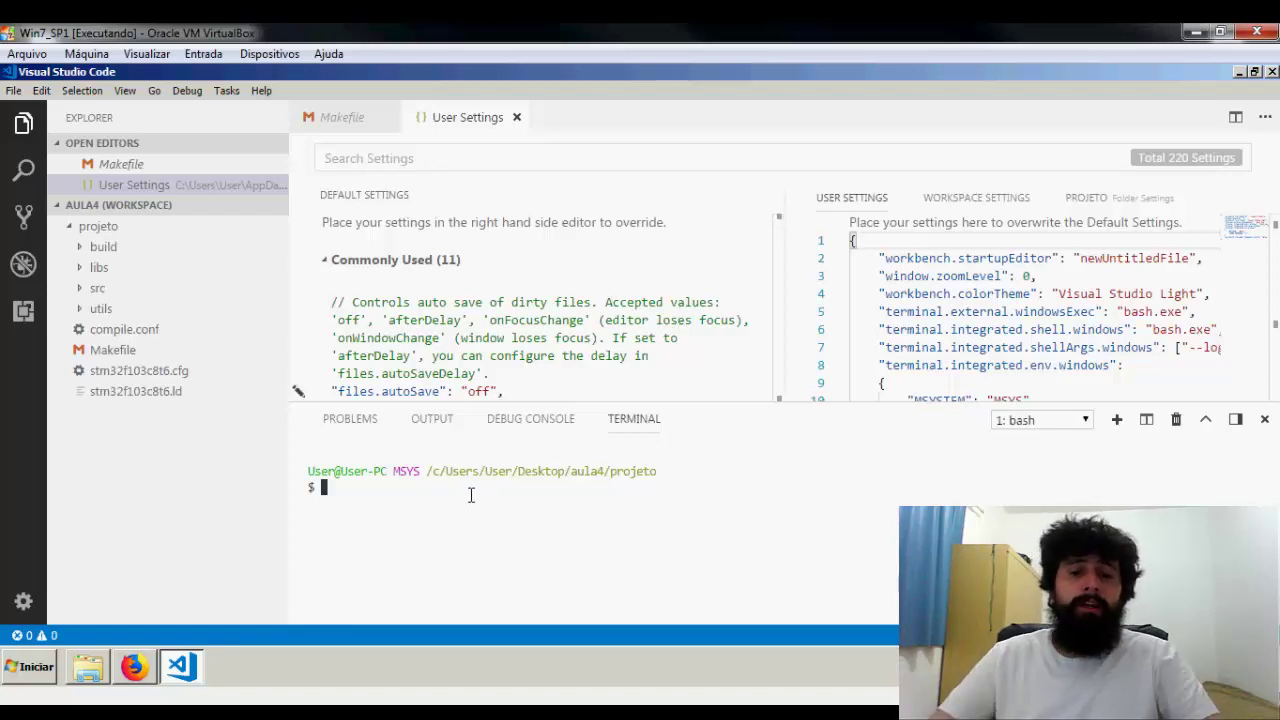
- Clean the project by running make clean in the bash terminal
type("make f")
key("BackSpace")
type("clean")
key("Return")
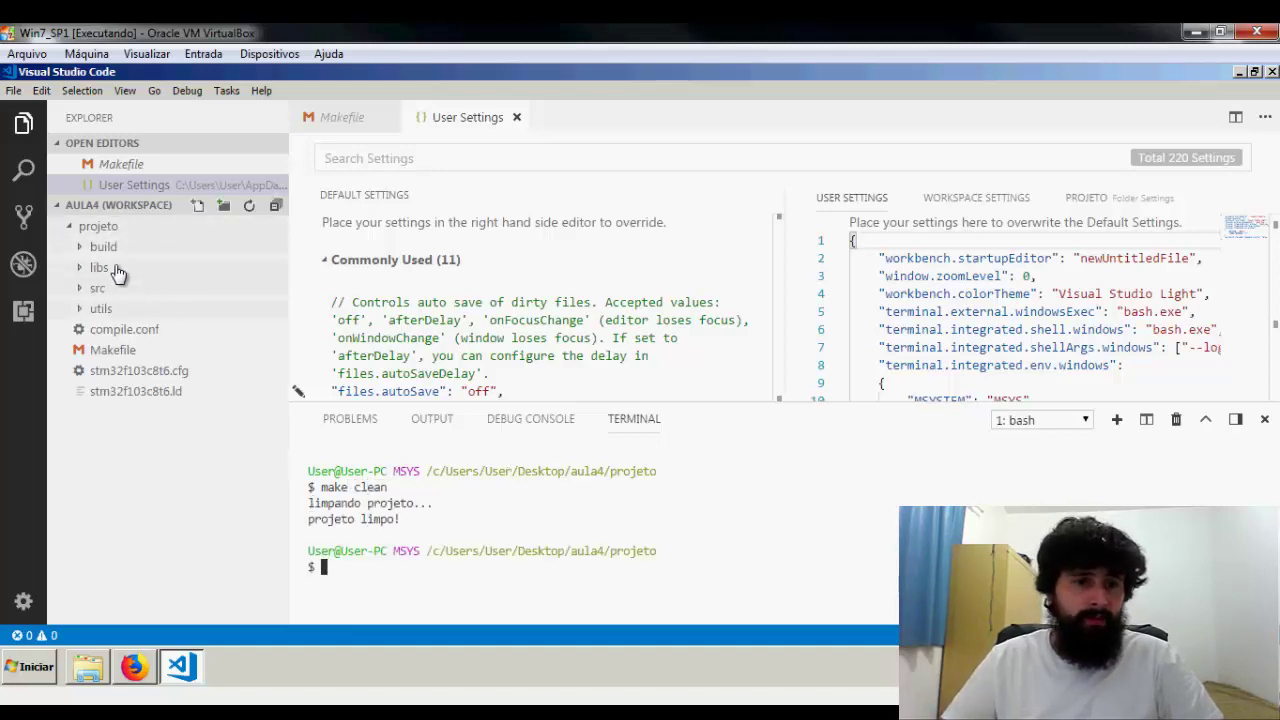
- Open the Makefile and compile the project with make in the enlarged bash terminal, hiding the terminal when the build is done
left_click(112, 352)
left_click(424, 568)
type("make")
key("Return")
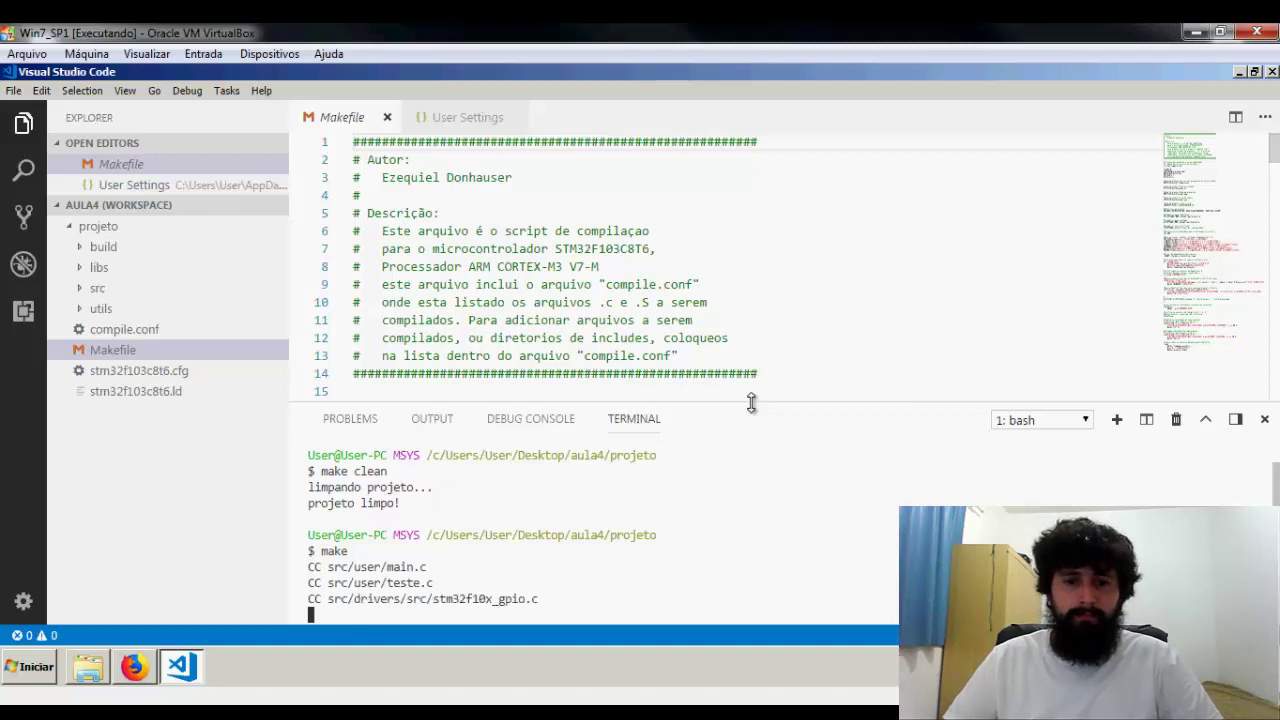
left_click_drag(752, 402, 747, 268)
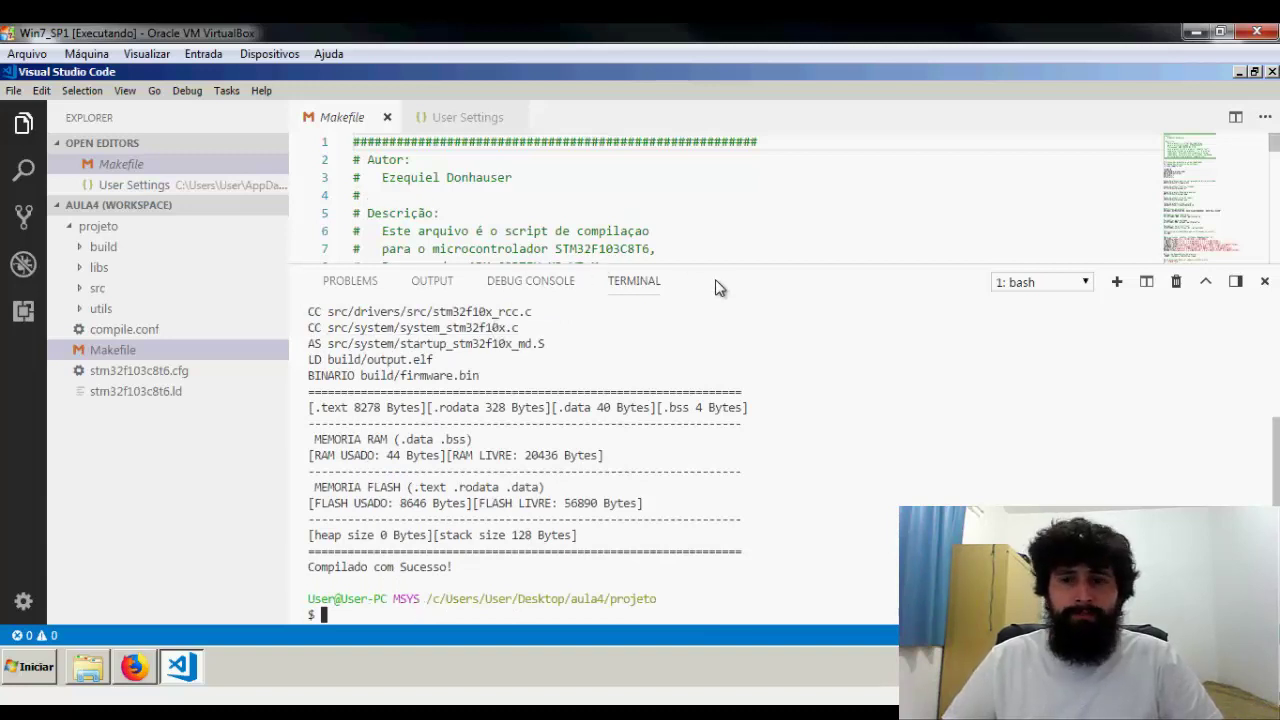
left_click_drag(937, 265, 1027, 362)
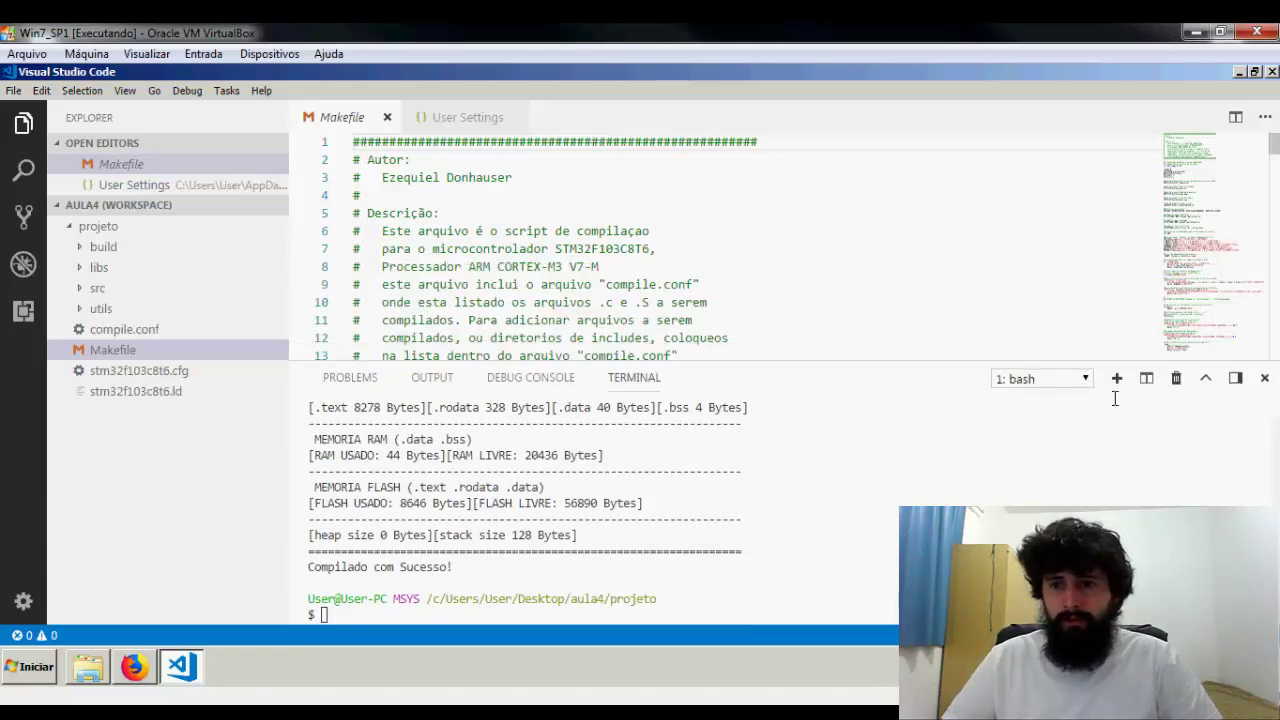
left_click(1267, 381)
- Review the user settings in a widened pane and close them
left_click(470, 119)
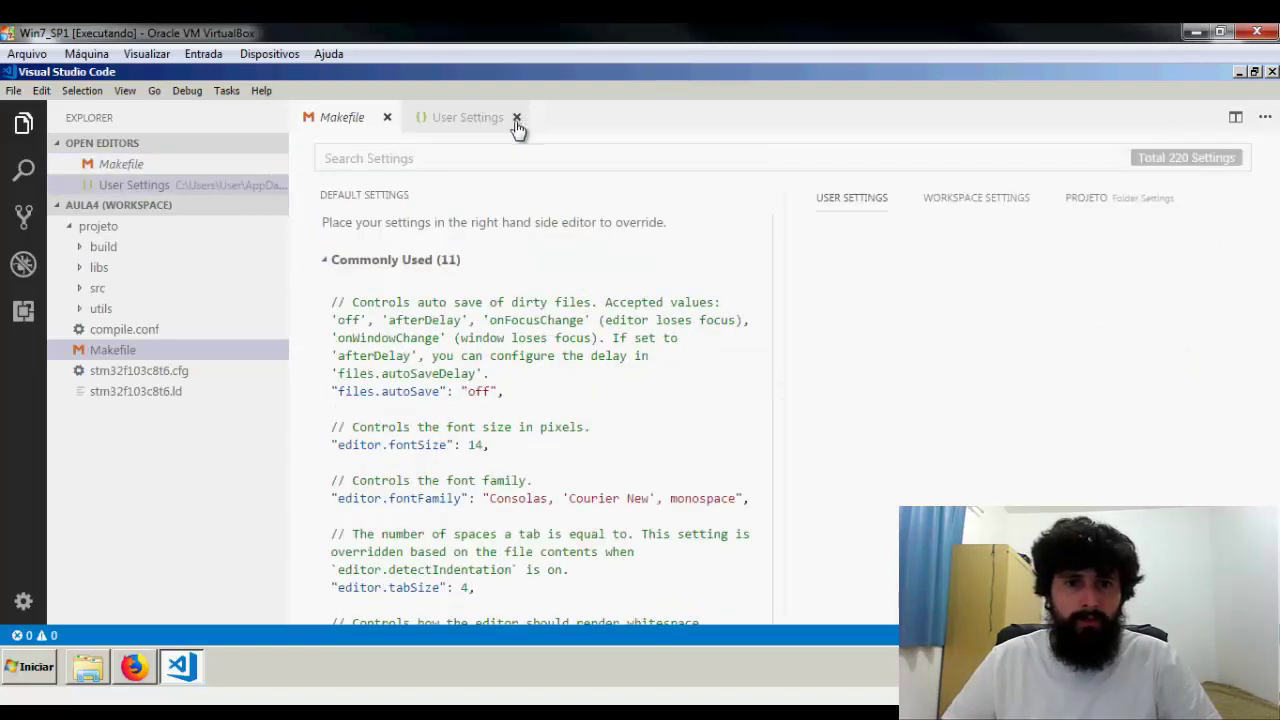
left_click(1097, 350)
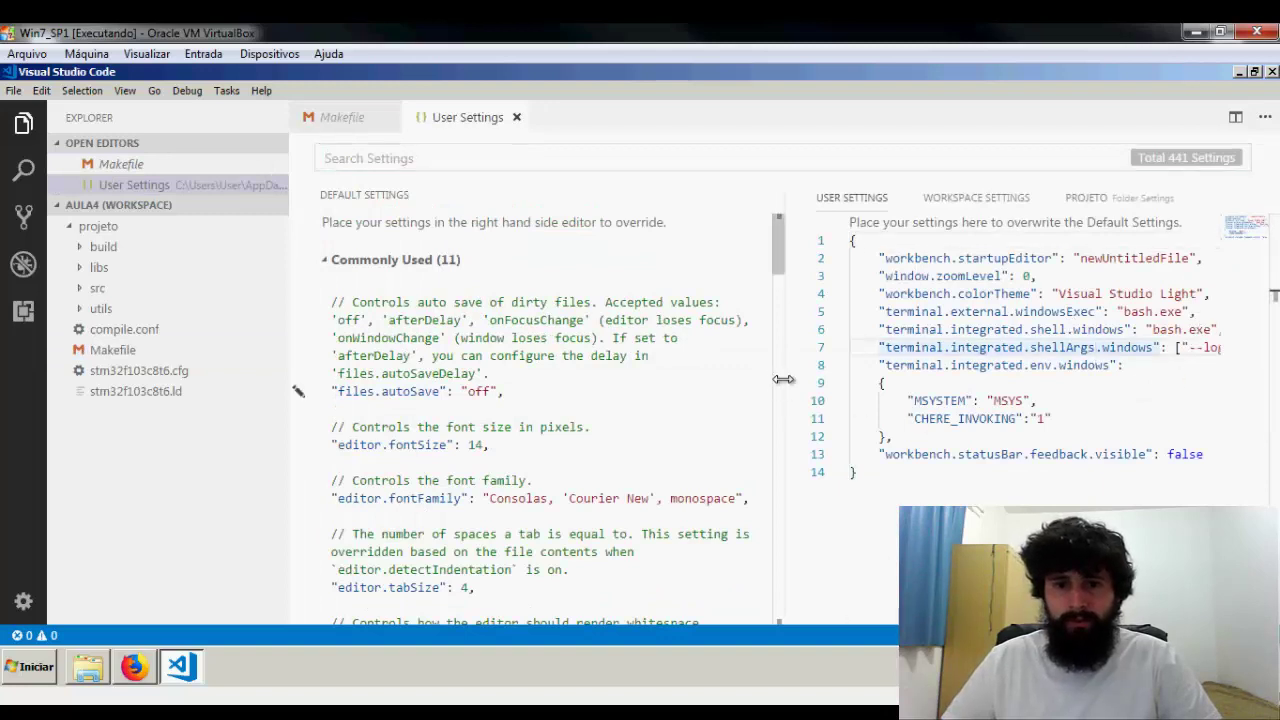
left_click_drag(783, 379, 656, 385)
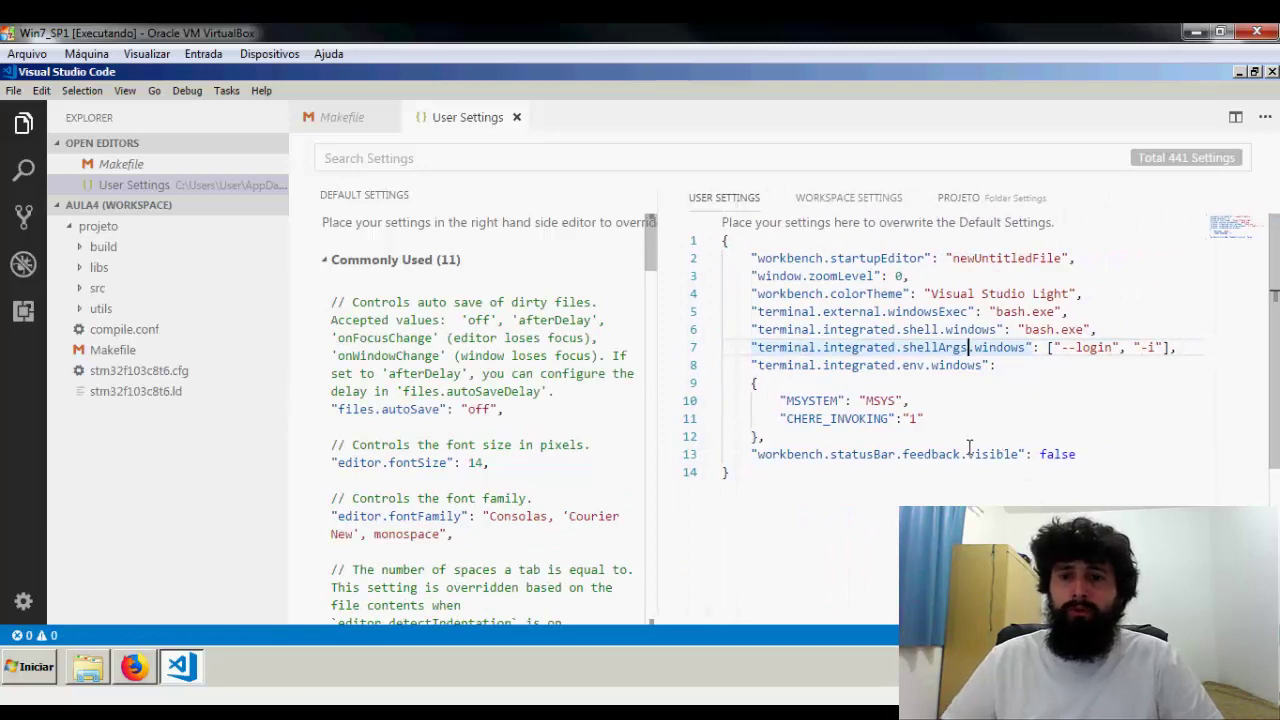
left_click(517, 118)
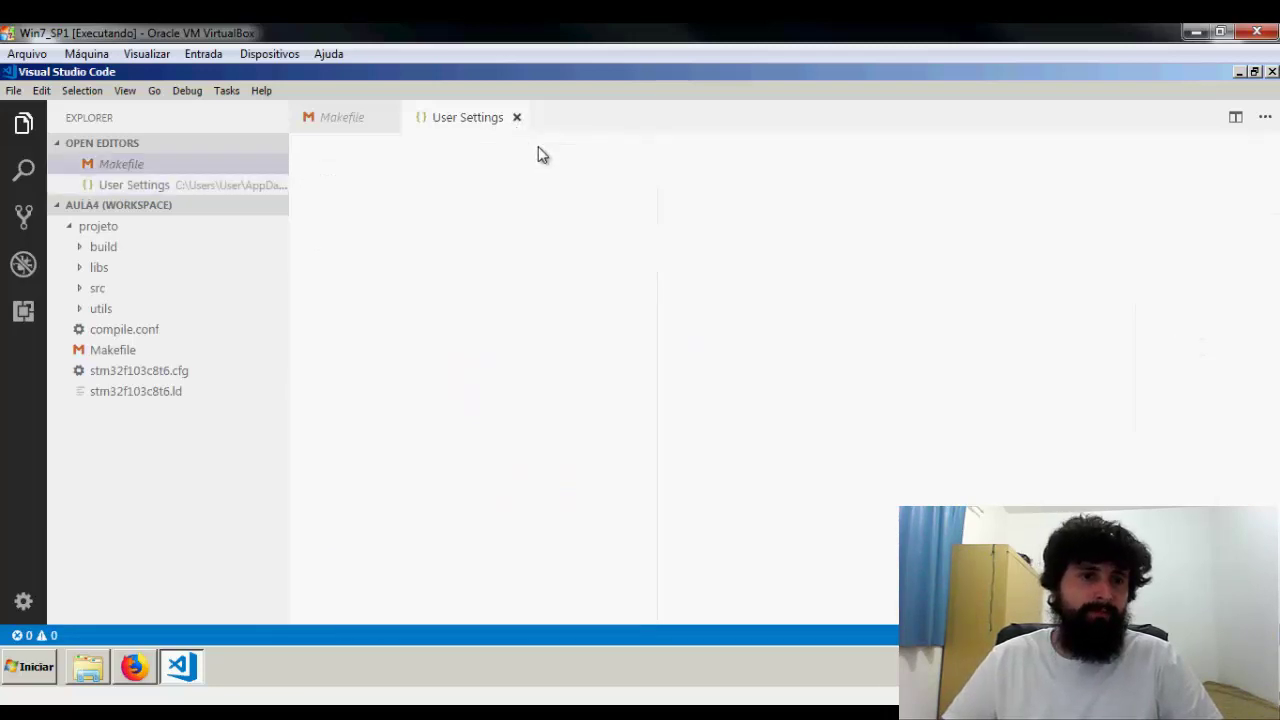
- Open the Debug view
left_click(28, 272)
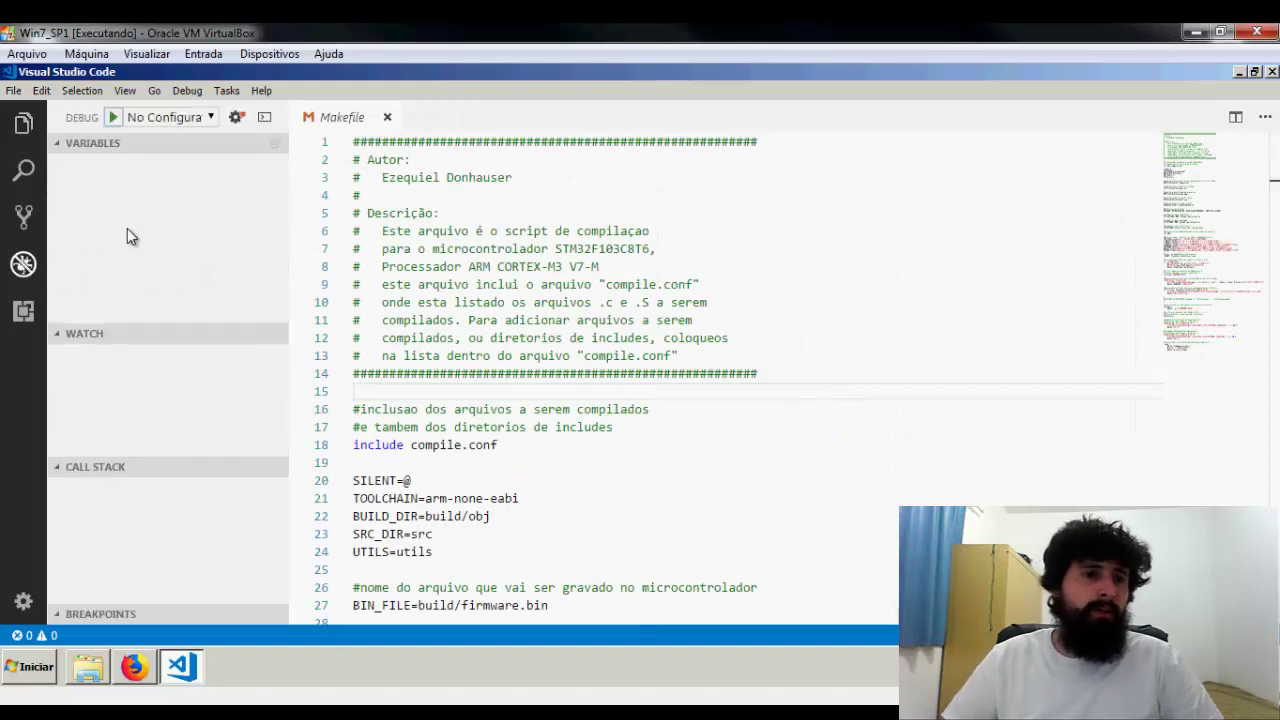